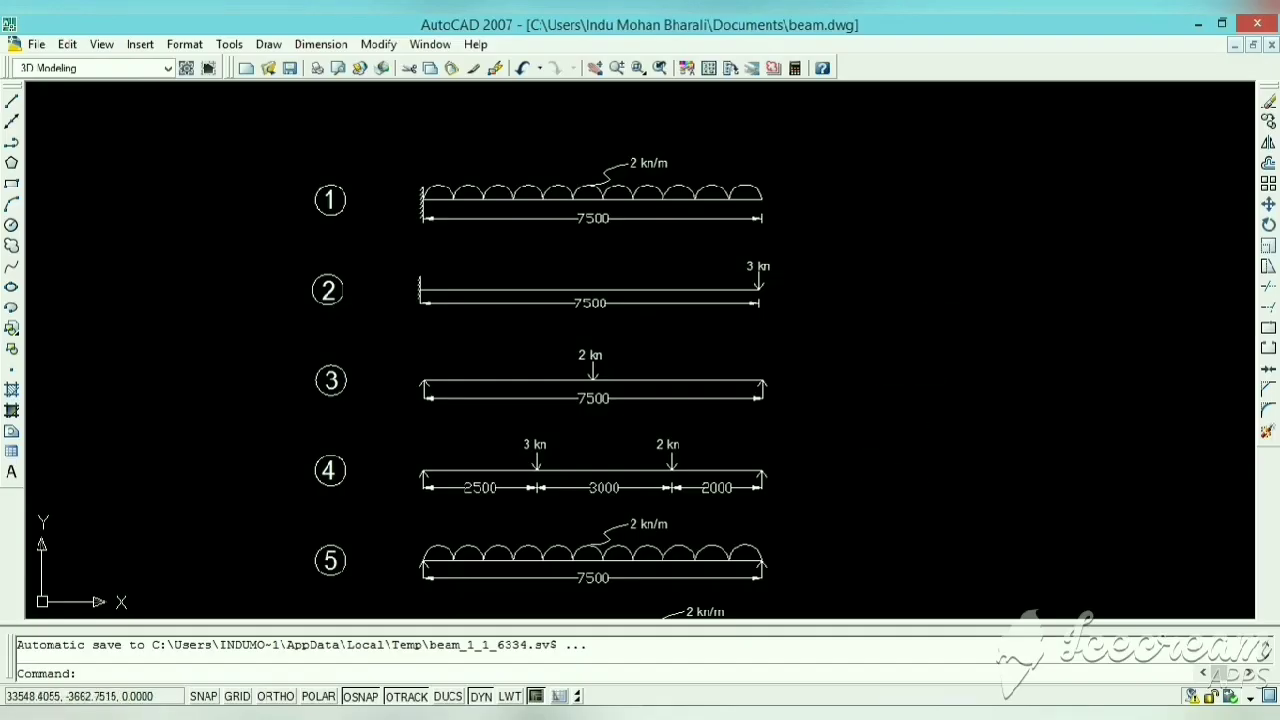
mouse_move(908, 377)
middle_down()
mouse_move(877, 320)
mouse_move(917, 125)
mouse_move(917, 426)
mouse_move(938, 550)
middle_up()
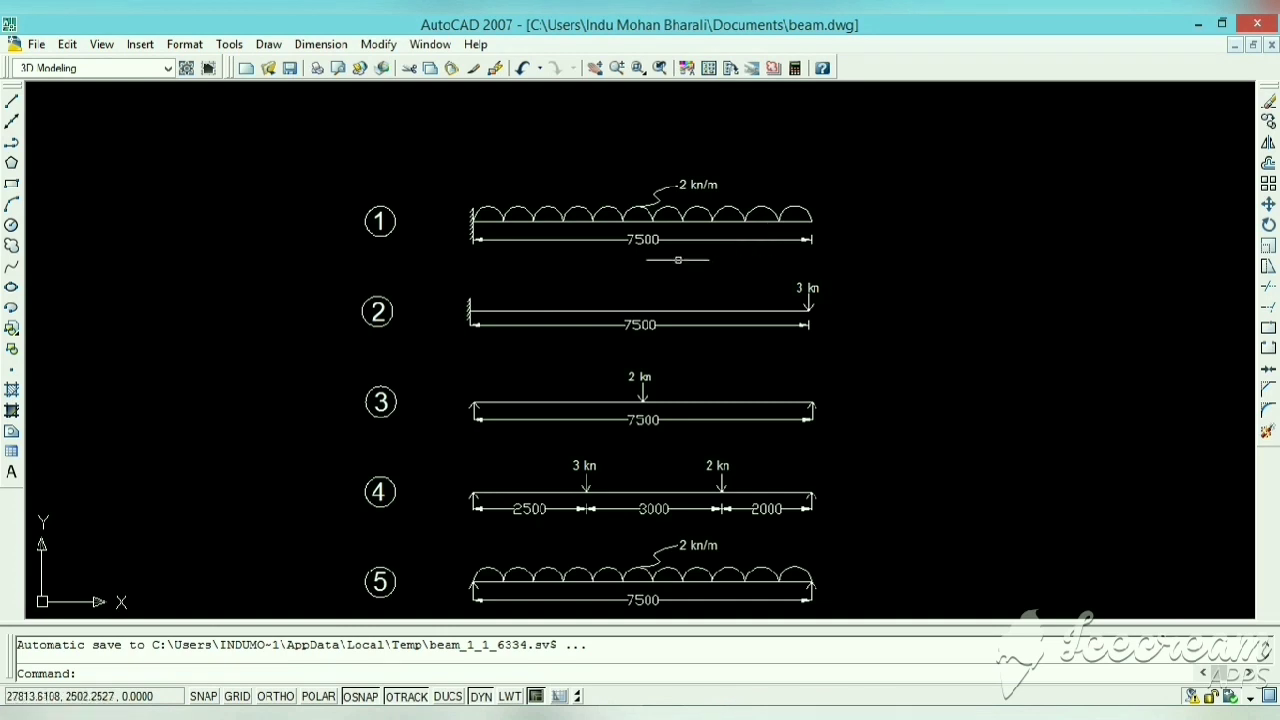
scroll(654, 210, up, 3)
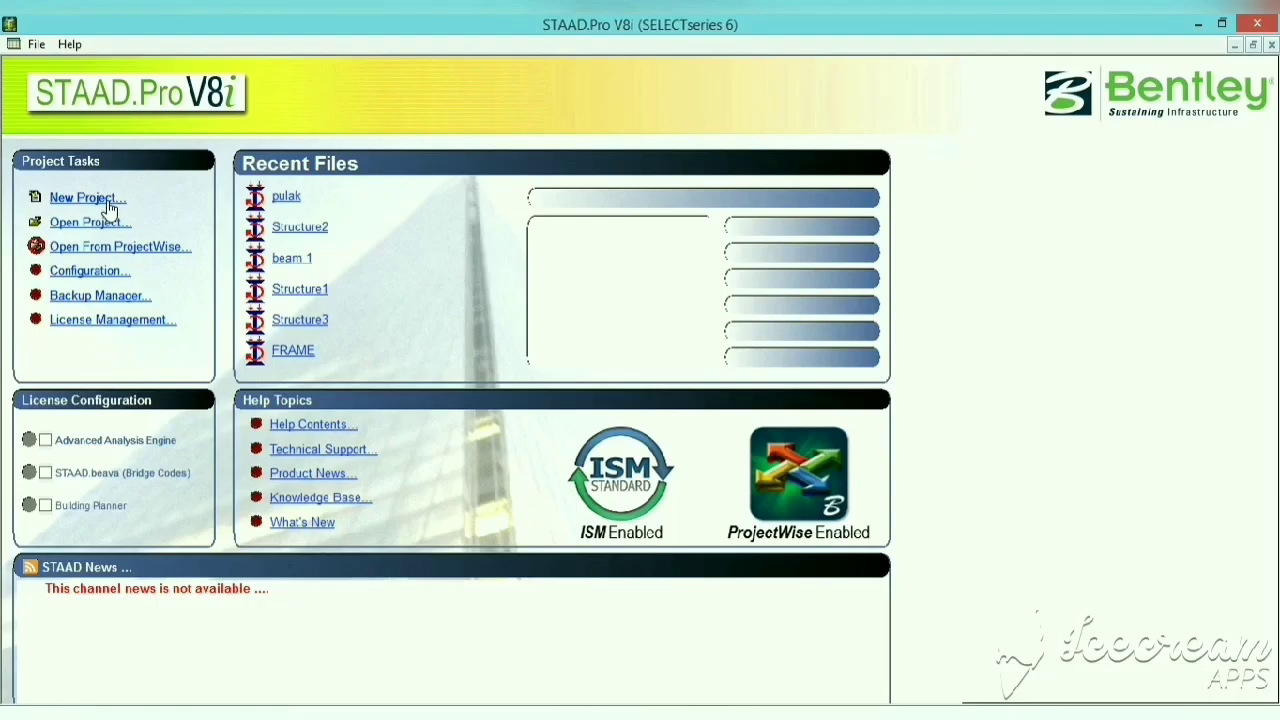
Step: In STAAD.Pro, create a new Space project with the file name beam, starting with the Add Beam option
click(100, 199)
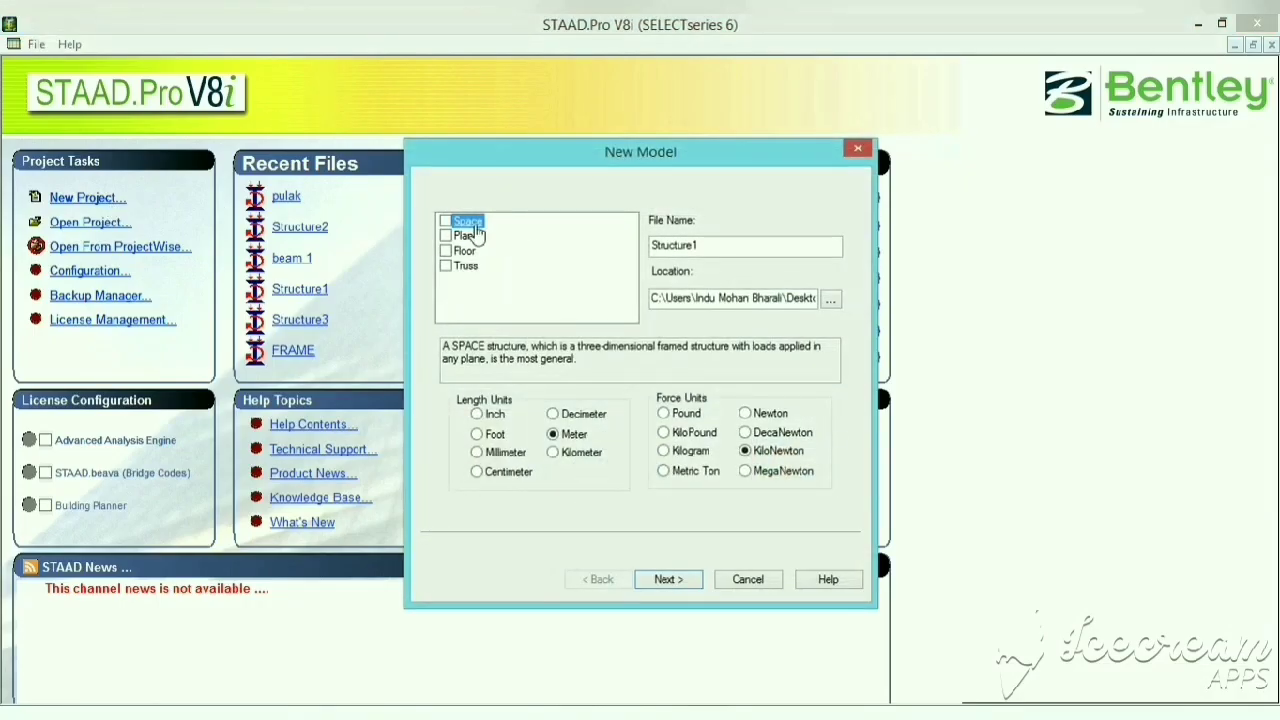
click(446, 223)
drag(712, 247, 614, 250)
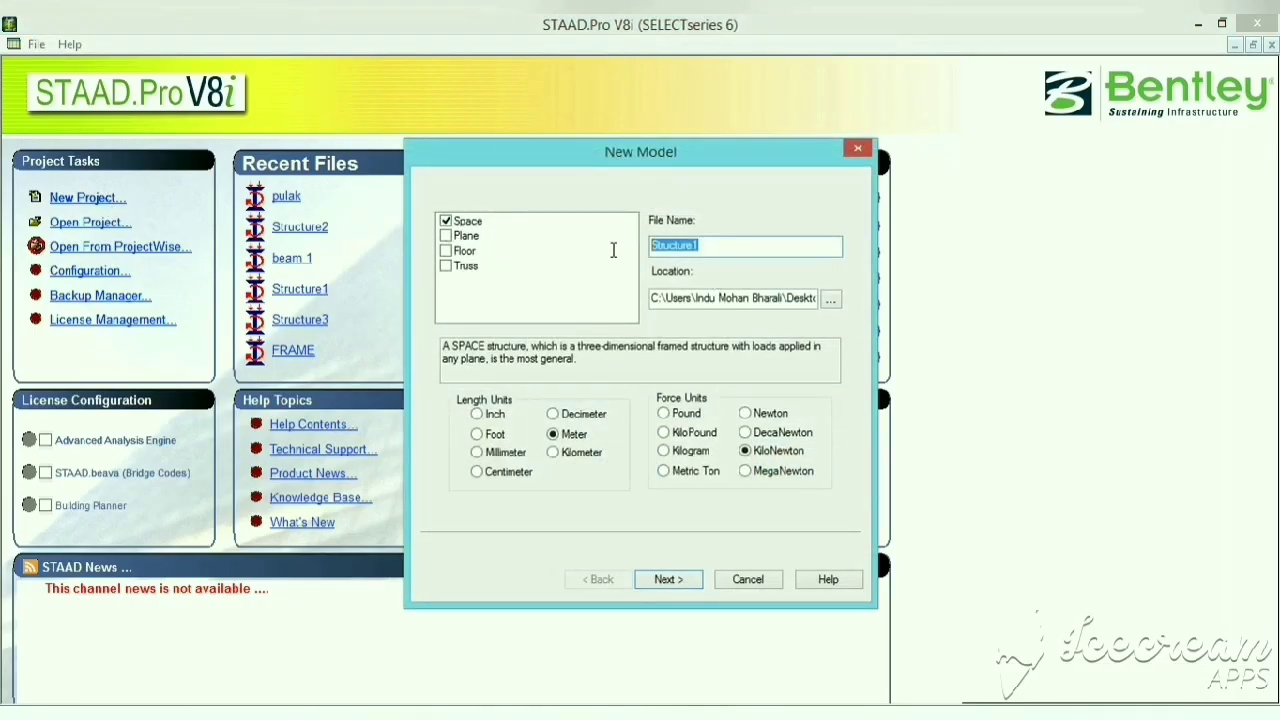
text(beam)
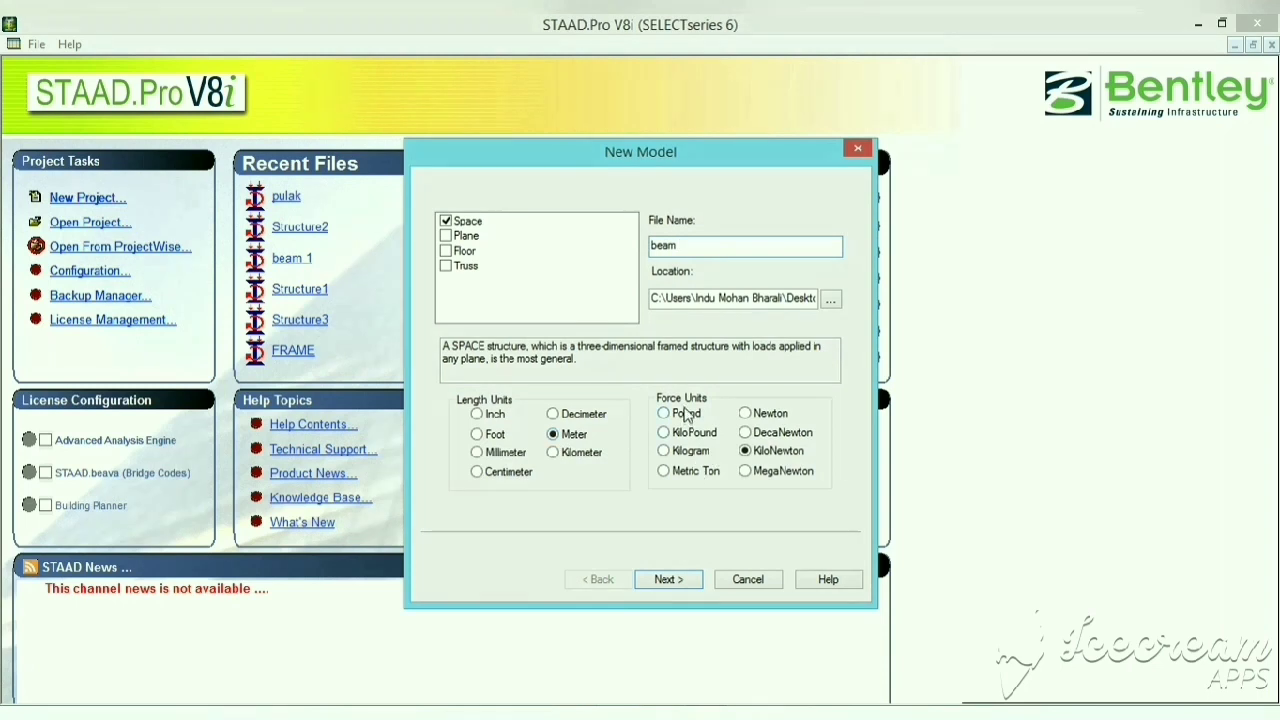
click(682, 584)
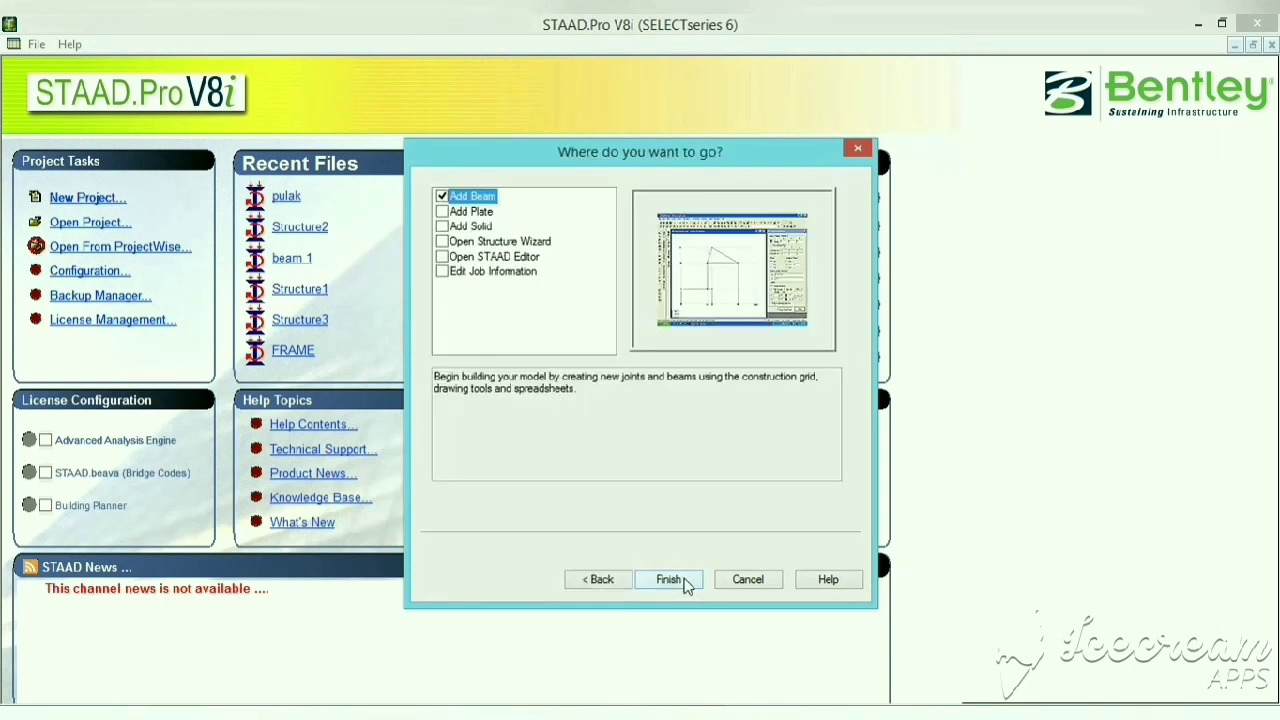
click(668, 580)
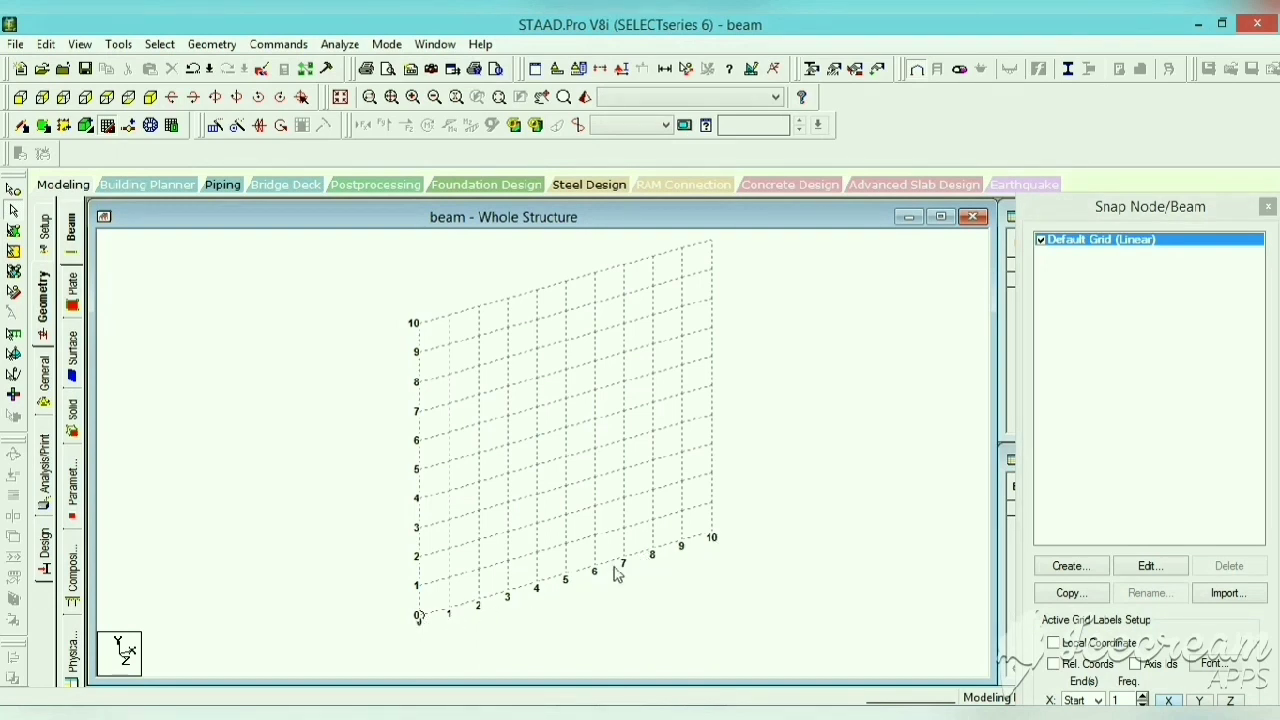
Step: Edit the default linear grid to have 20 construction lines in the X direction at 0.5 m spacing
click(1147, 568)
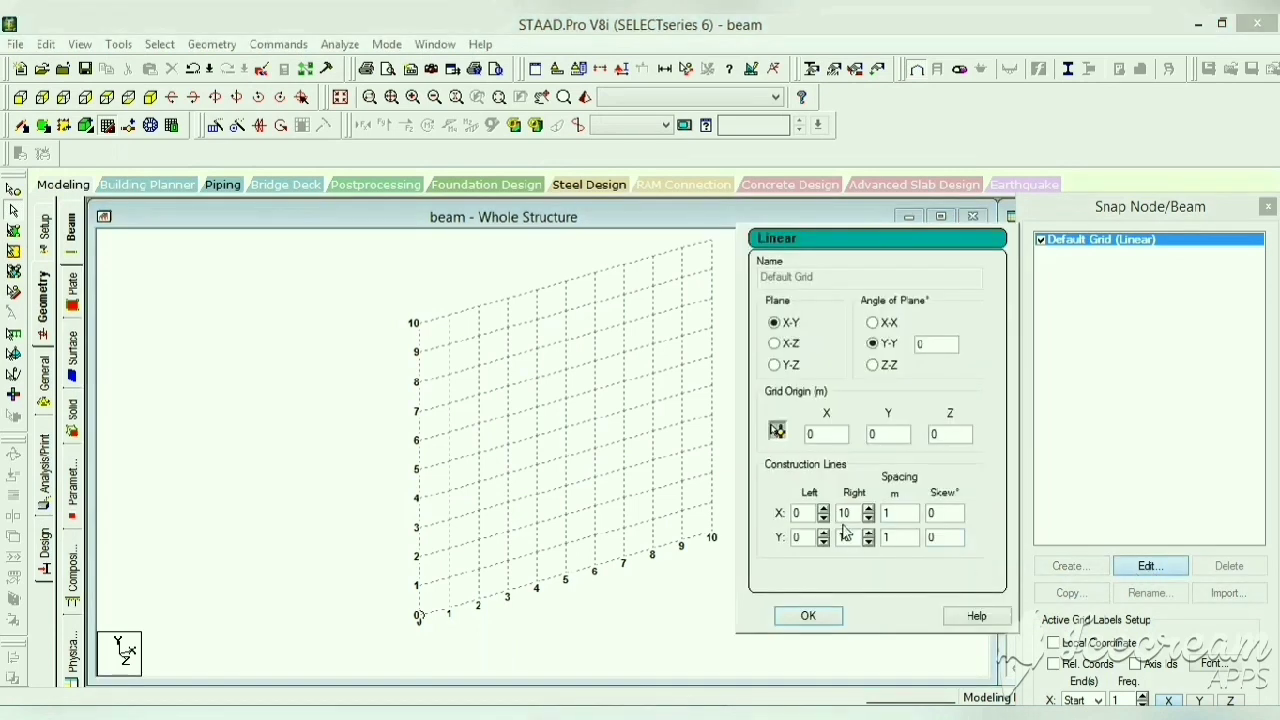
double_click(856, 512)
text(20)
double_click(892, 512)
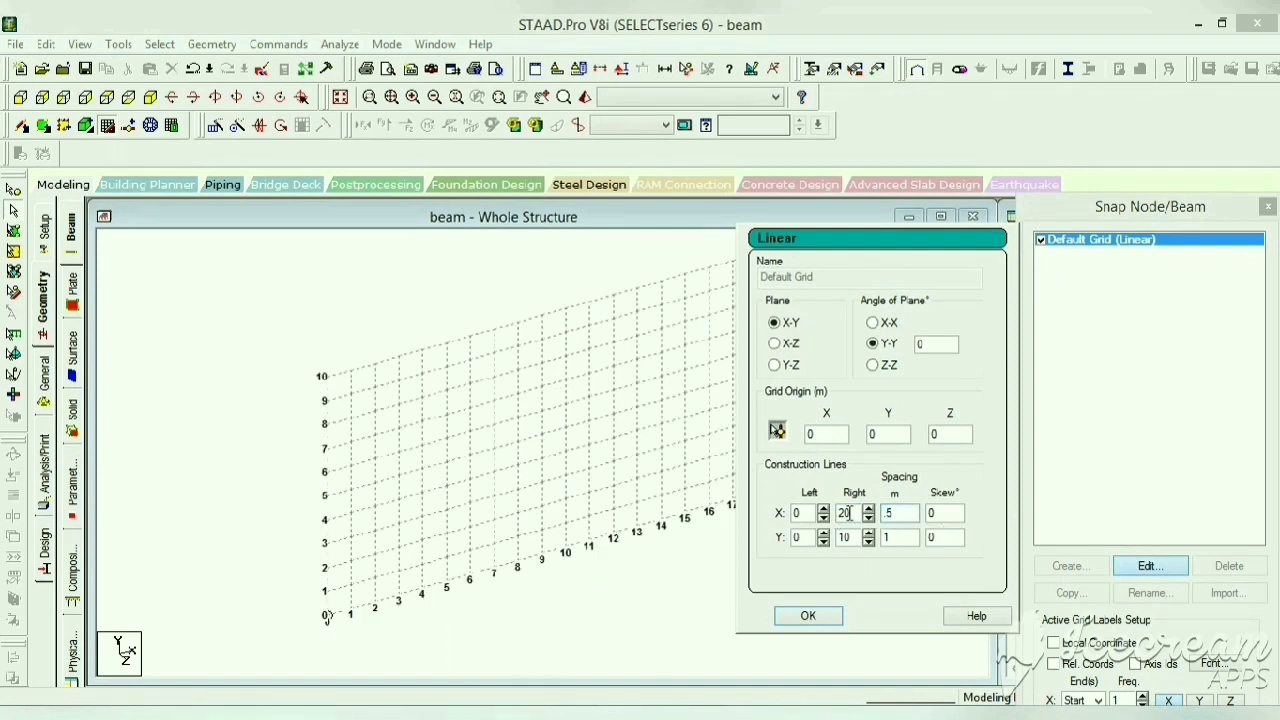
click(821, 614)
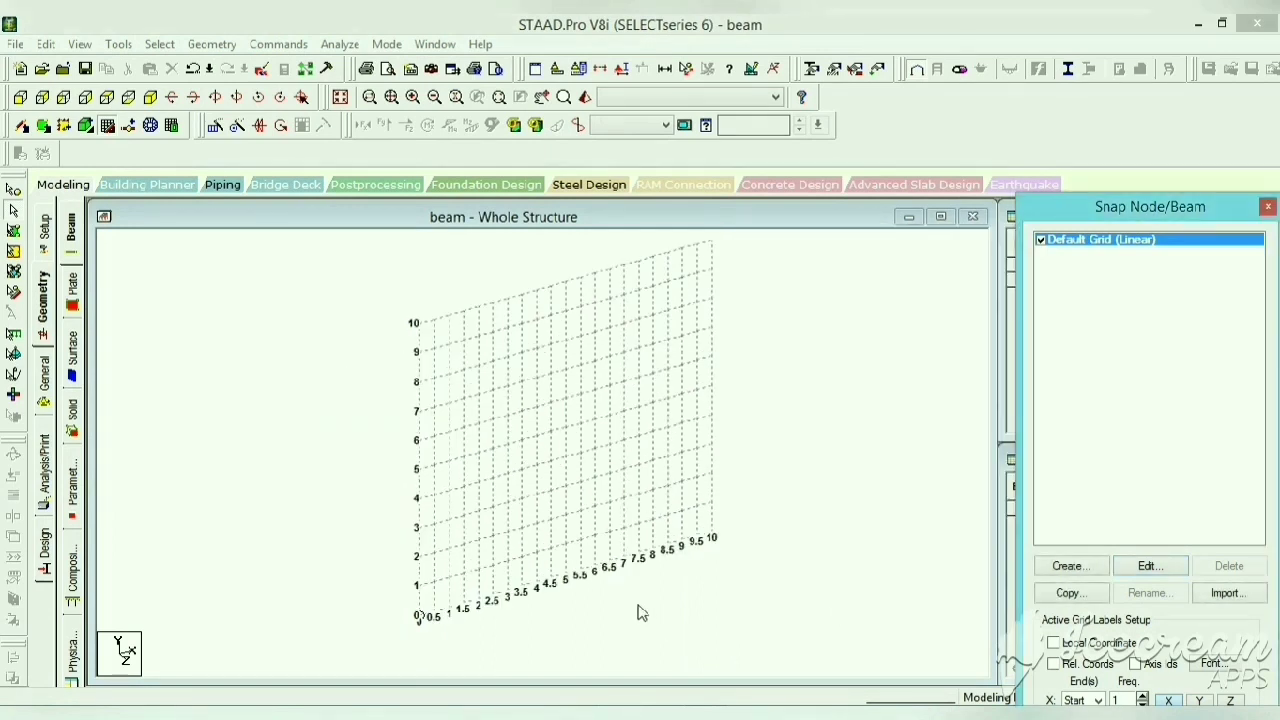
Step: Draw a beam by snapping nodes along the grid's X axis from the origin to X = 7.5 m
scroll(646, 577, up, 5)
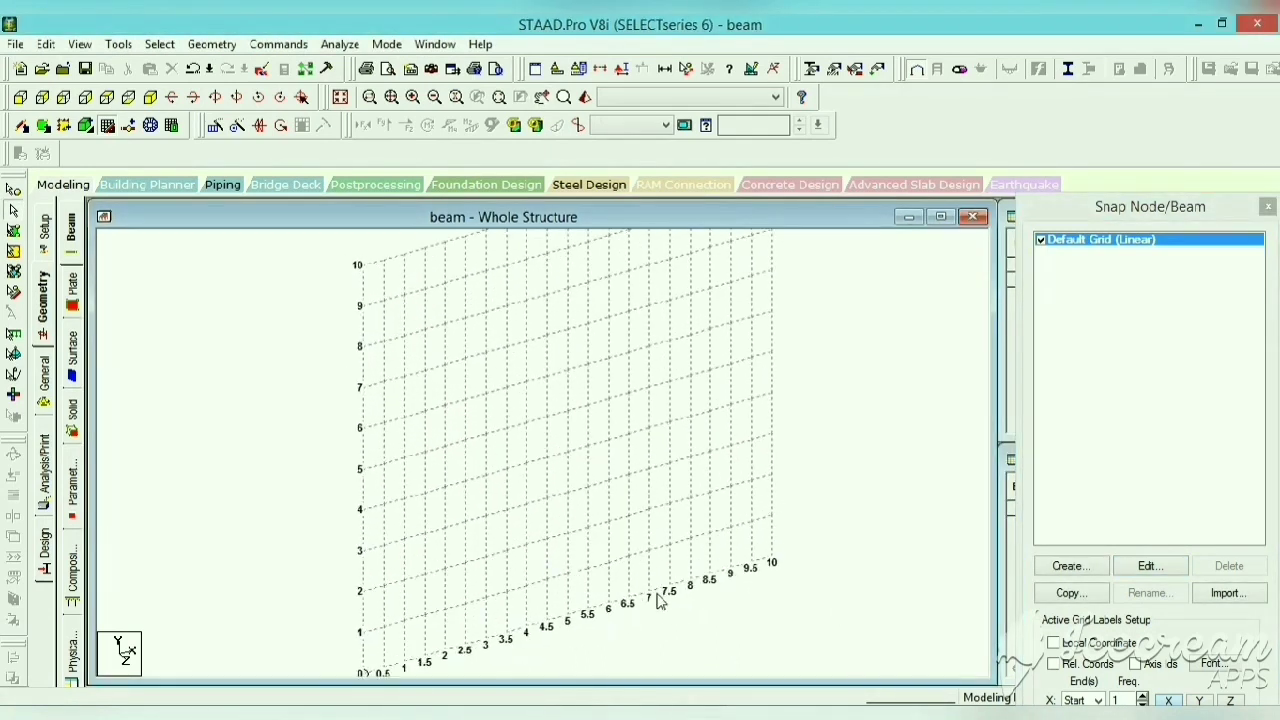
scroll(706, 576, down, 1)
scroll(492, 646, down, 1)
middle_drag(492, 646, 526, 569)
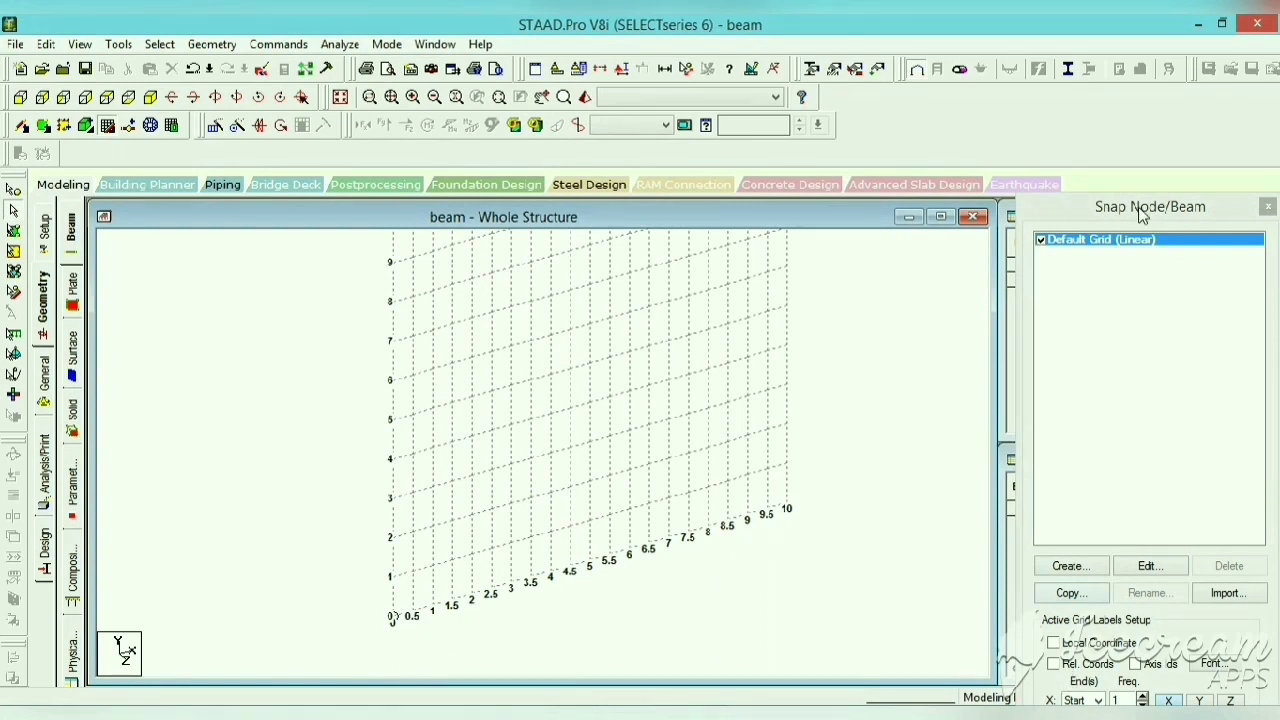
drag(1141, 213, 1160, 118)
click(1155, 656)
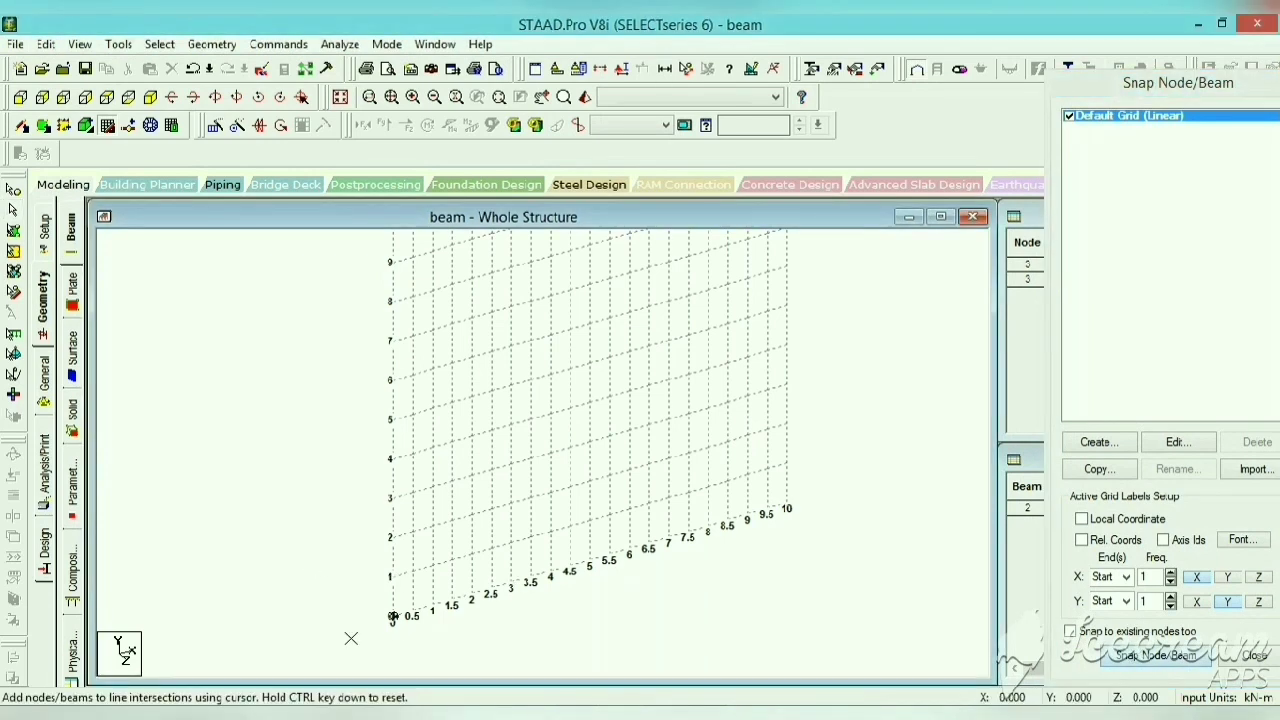
click(393, 616)
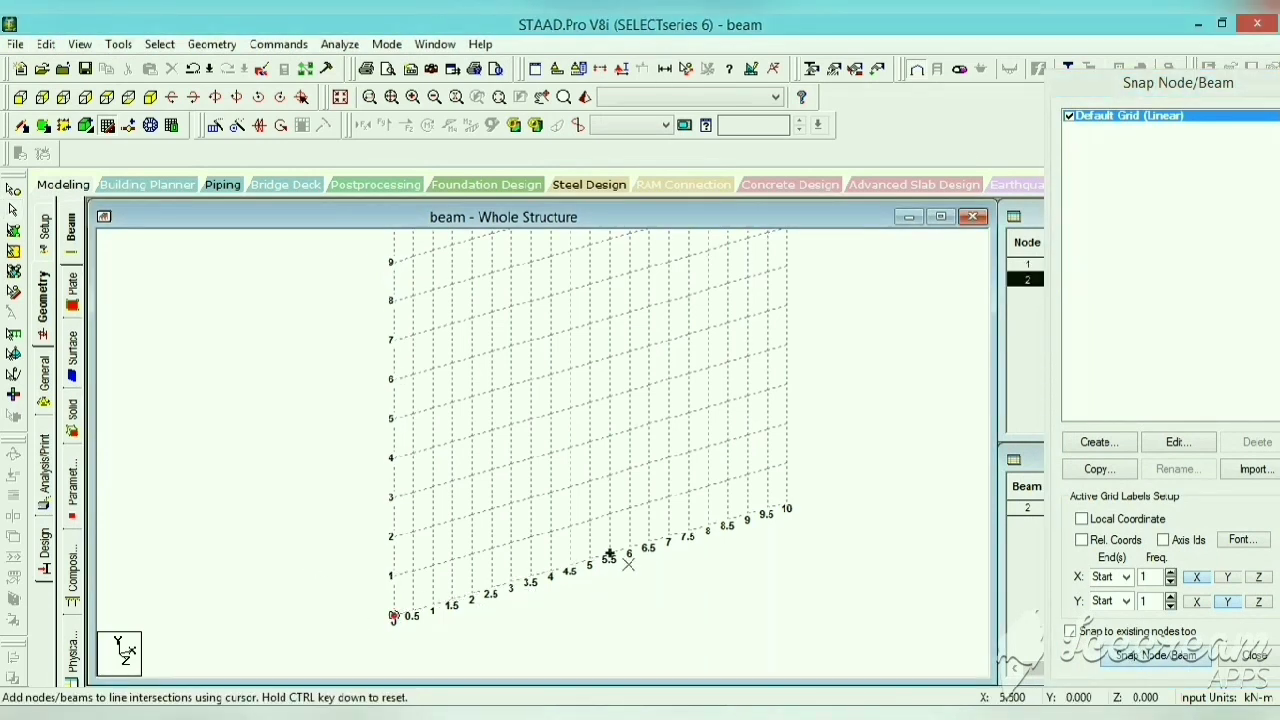
click(688, 534)
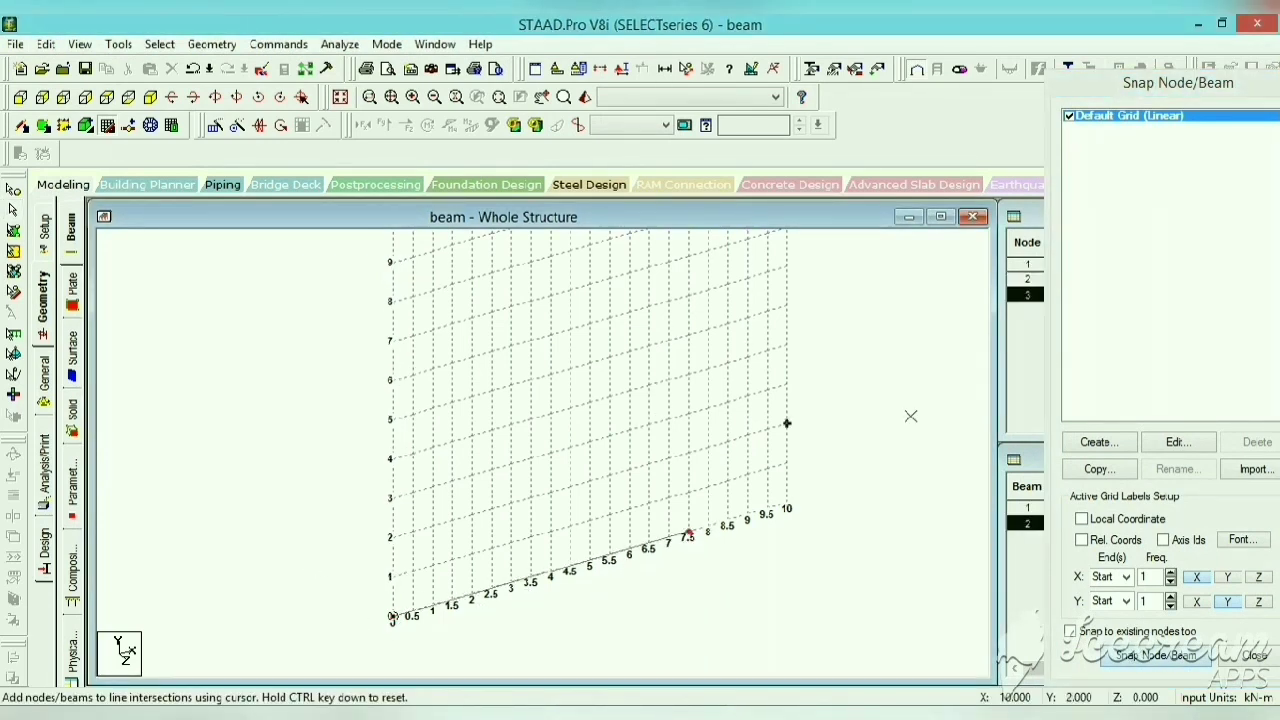
Step: End node and beam snapping, dismiss the construction grid and show the structure from the front
click(787, 505)
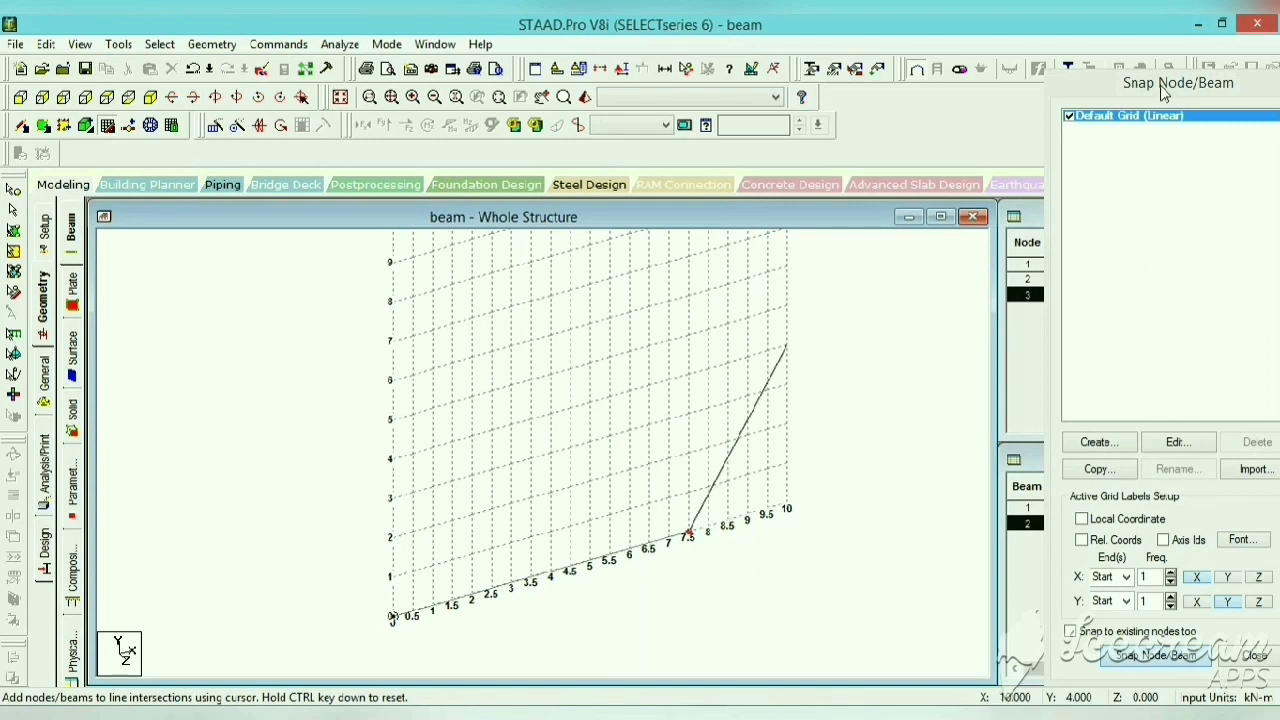
drag(1155, 97, 1036, 136)
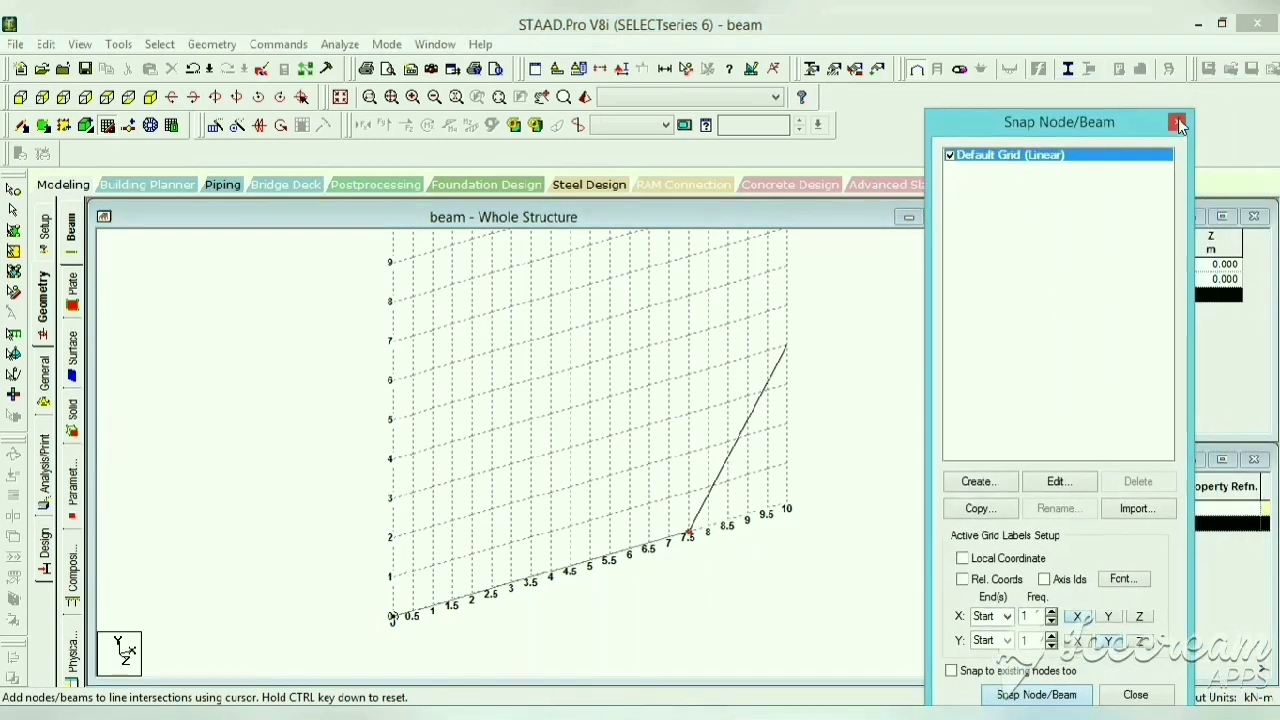
click(1178, 123)
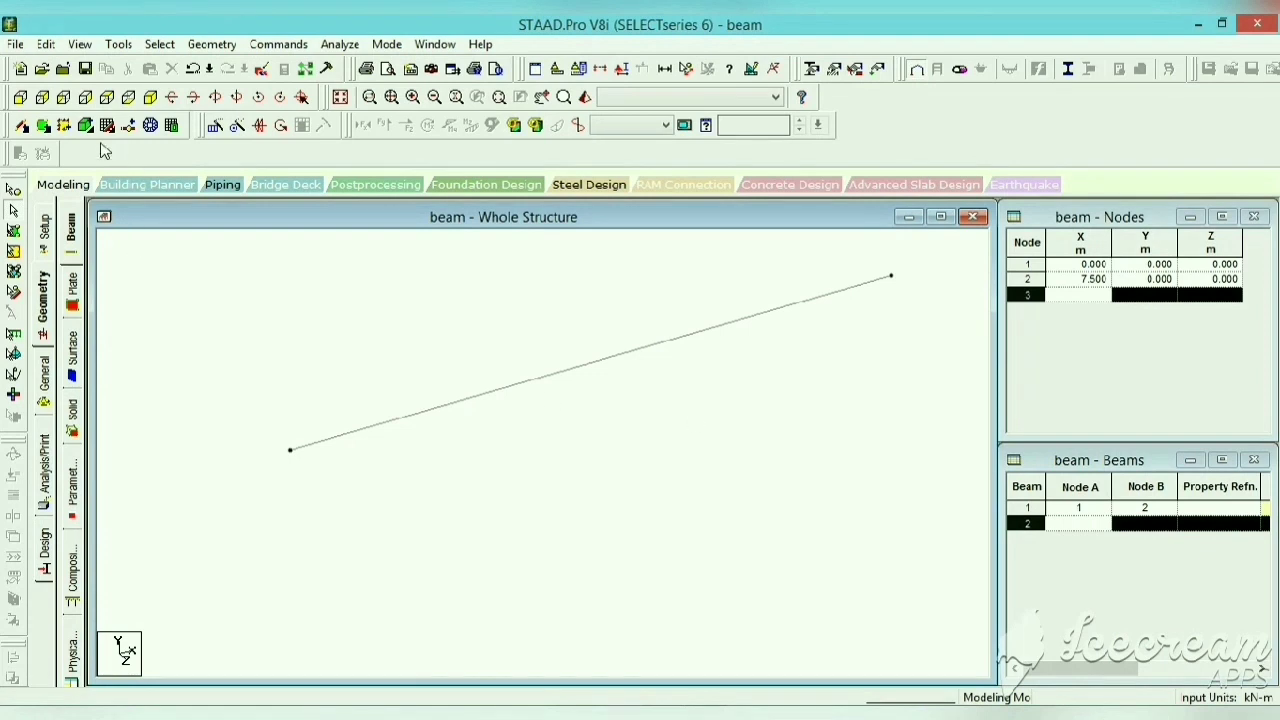
click(20, 97)
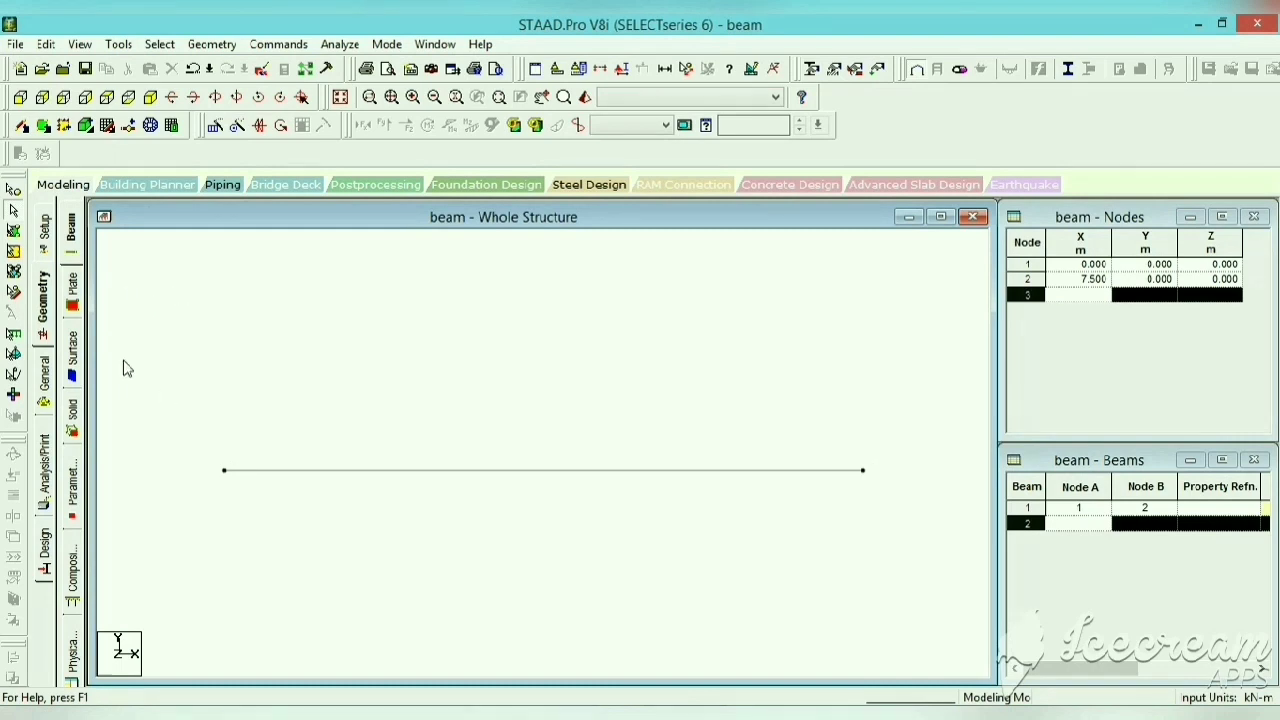
Step: Create a fixed support definition for the structure
click(45, 390)
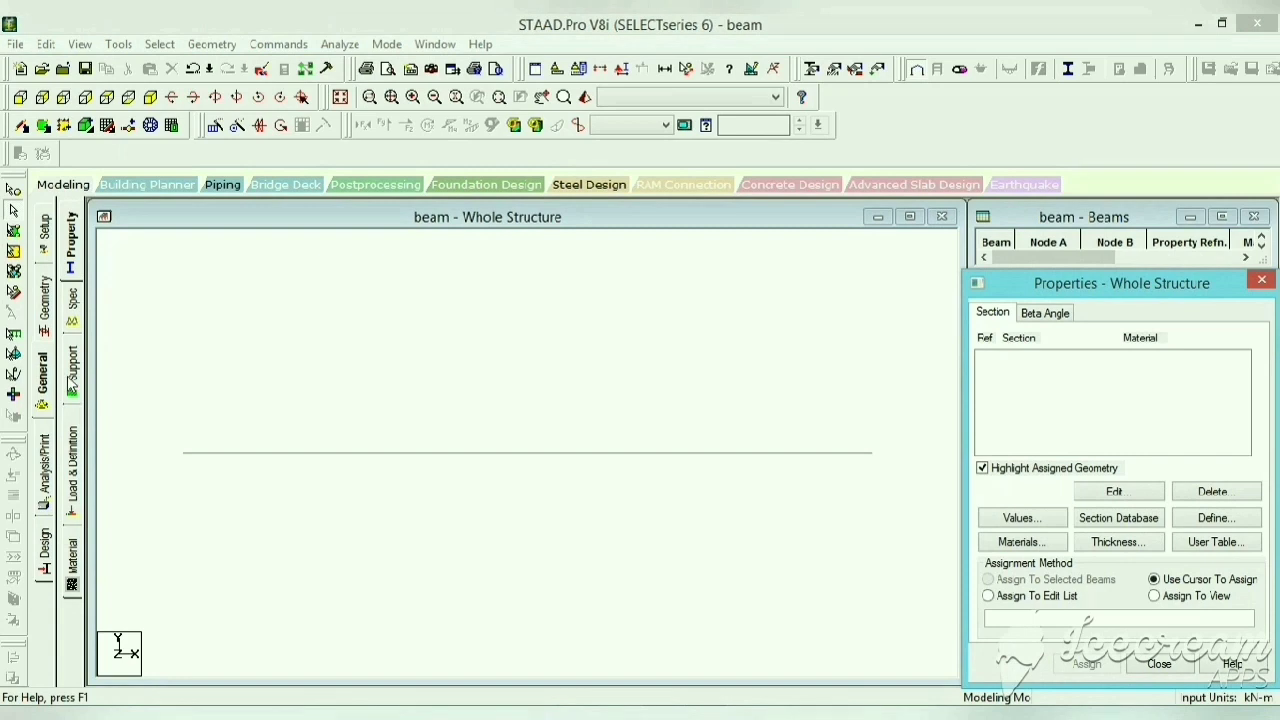
click(72, 378)
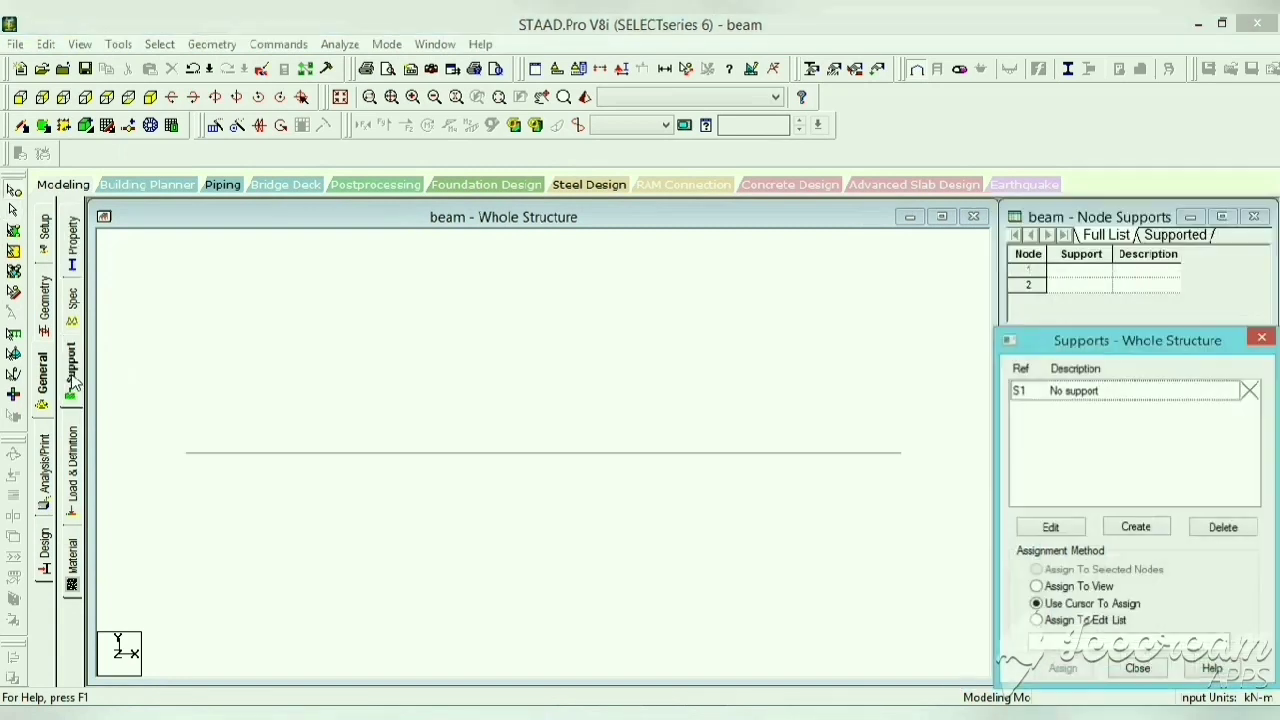
click(1133, 530)
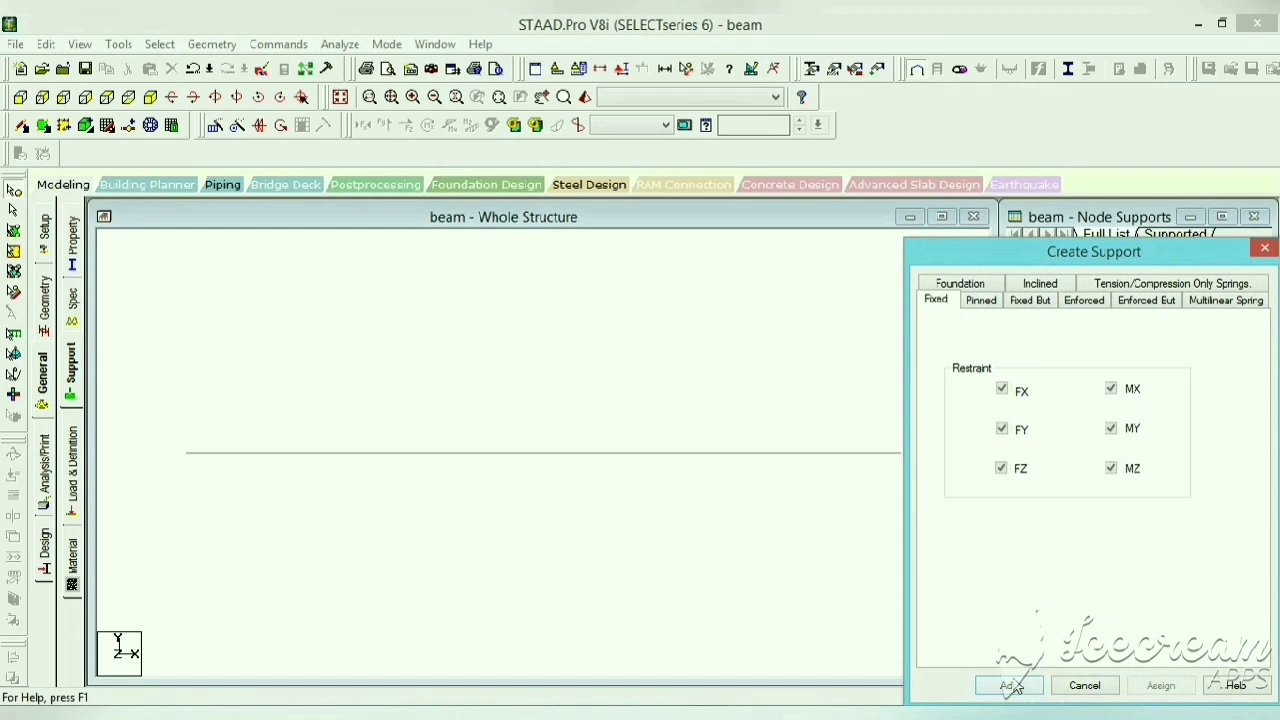
click(1012, 686)
Step: Assign the fixed support to the node at the beam's left end
click(1080, 414)
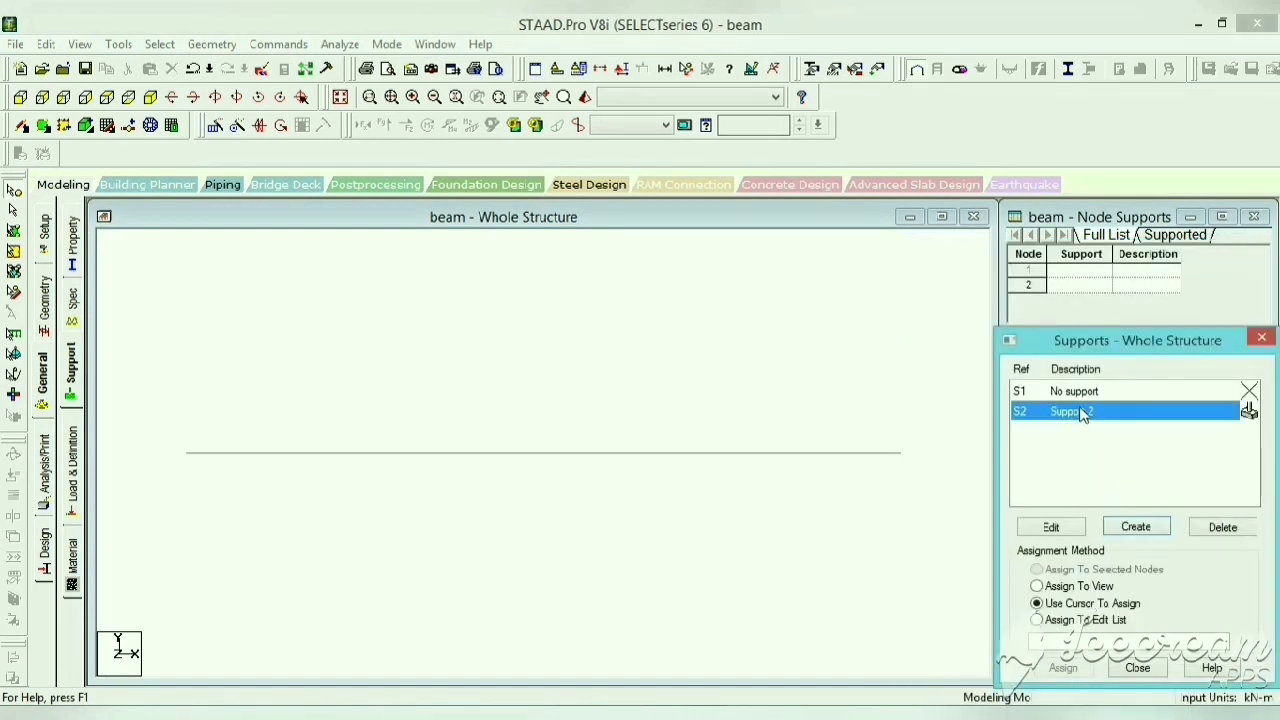
drag(227, 418, 150, 491)
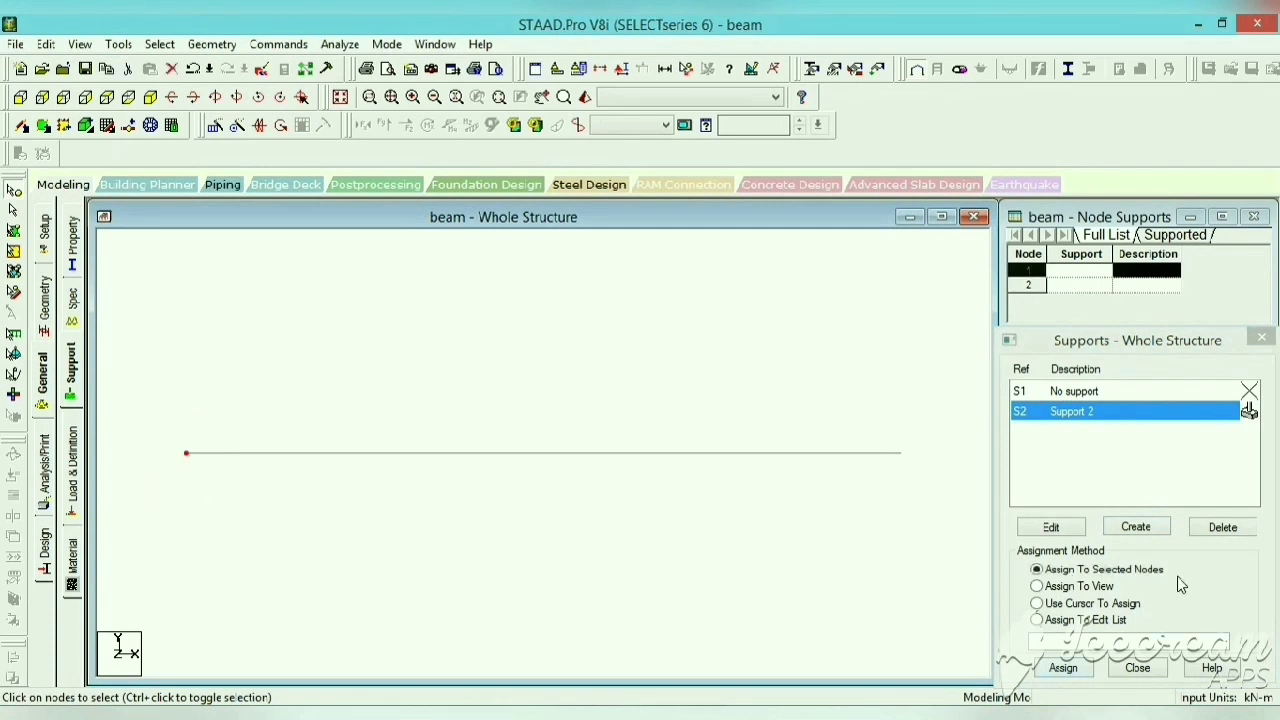
click(1078, 678)
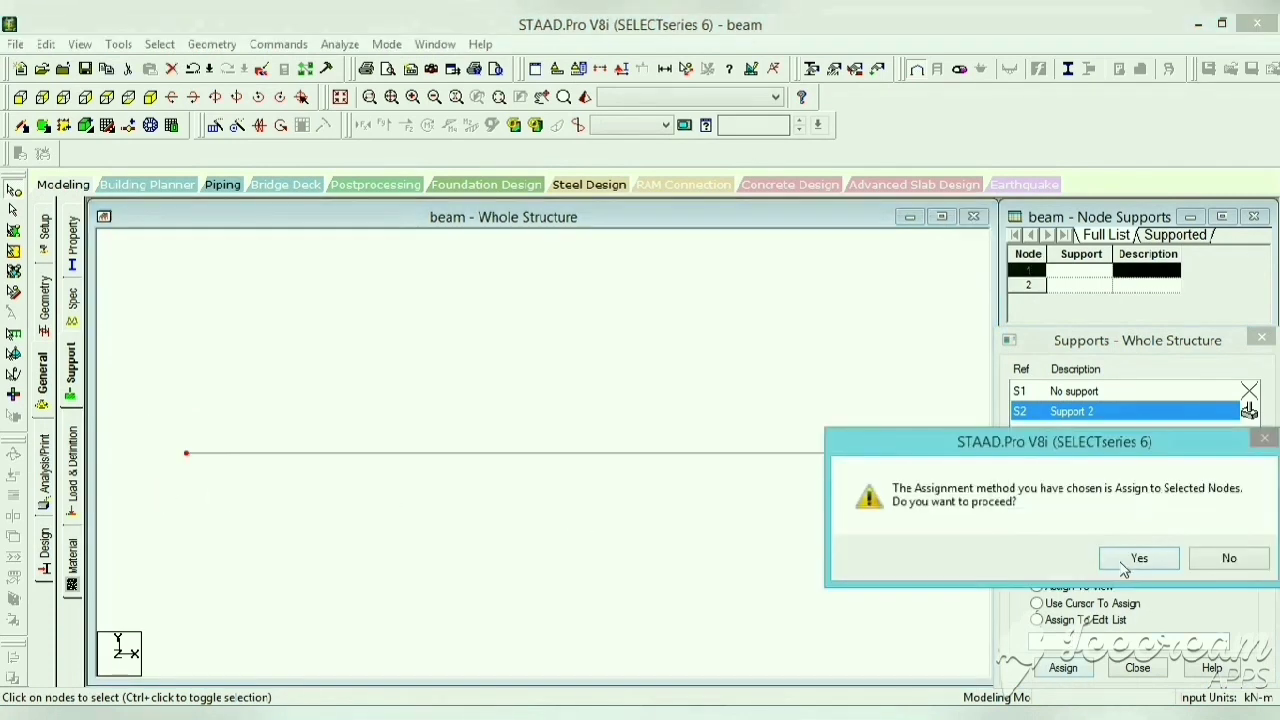
click(1137, 557)
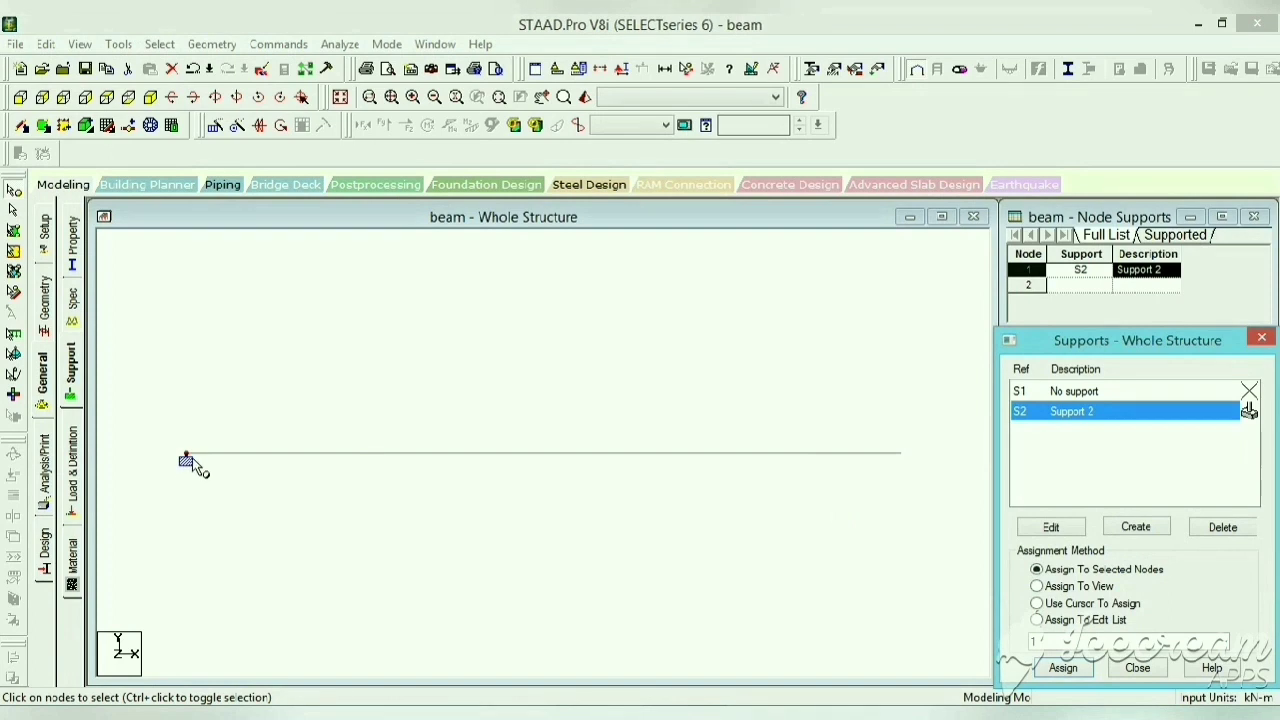
Step: Define a rectangular concrete section property with YD 0.3 m and ZD 0.25 m
click(74, 256)
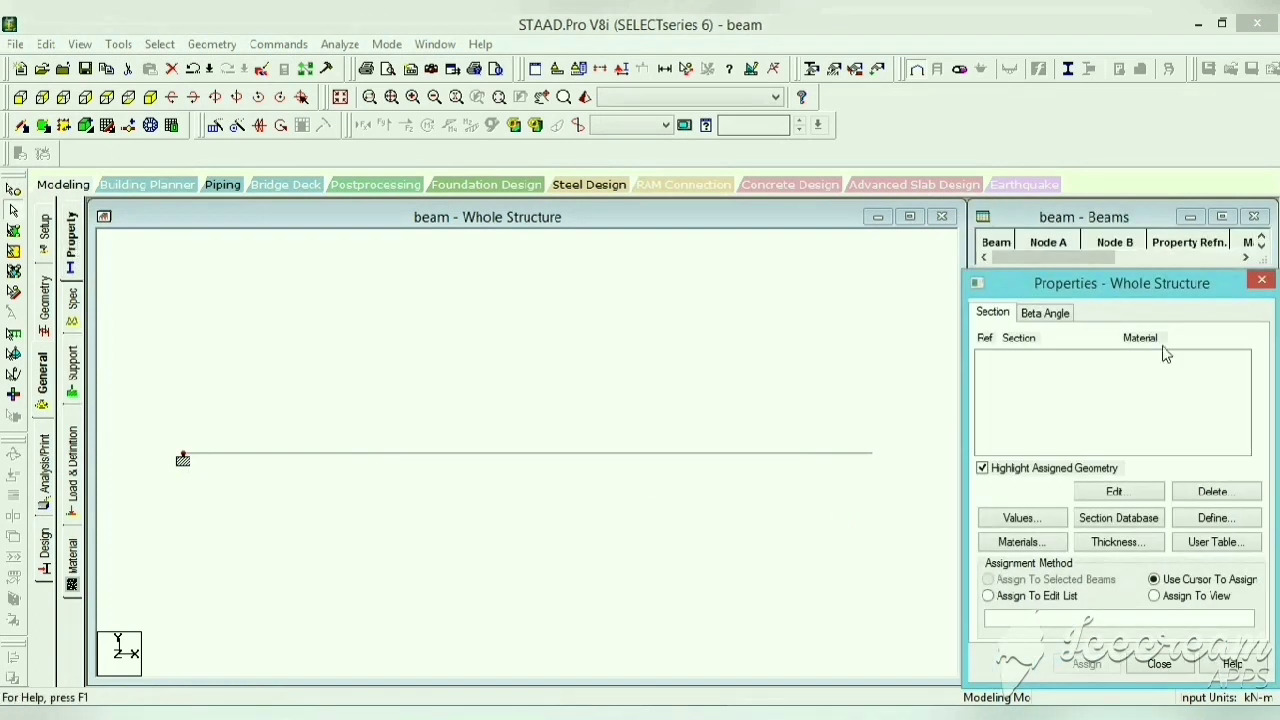
click(1213, 519)
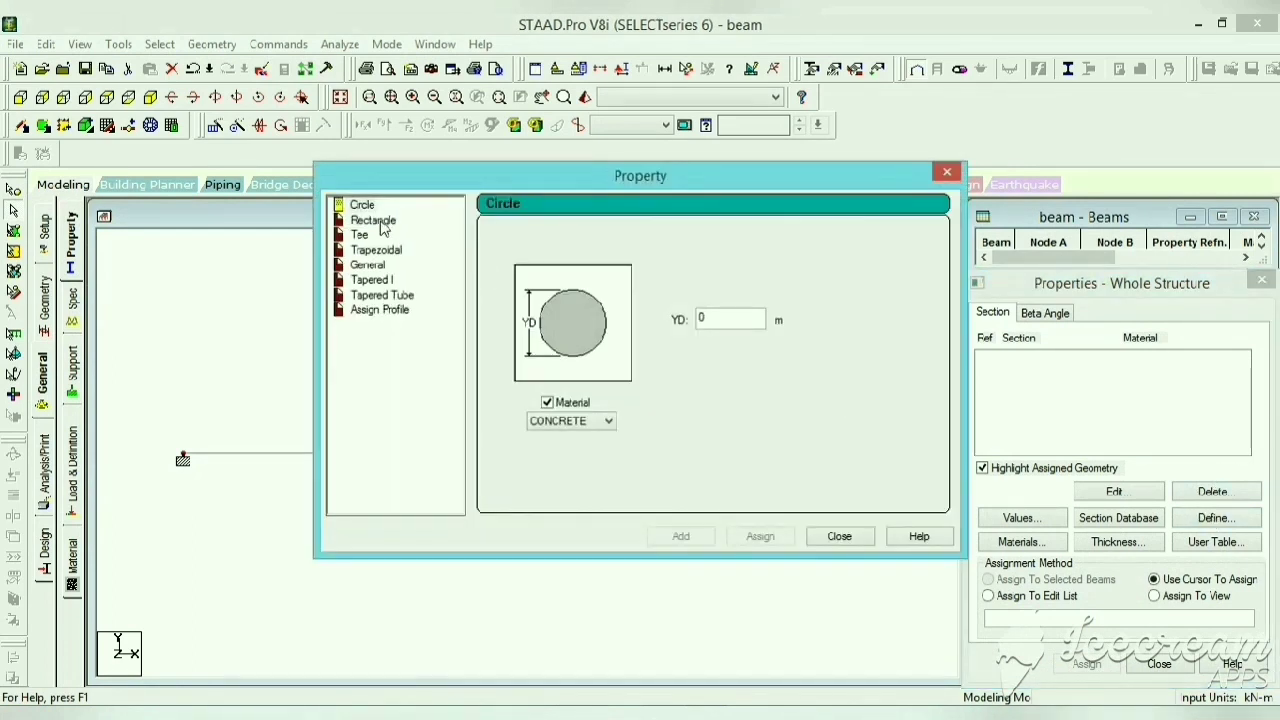
click(388, 222)
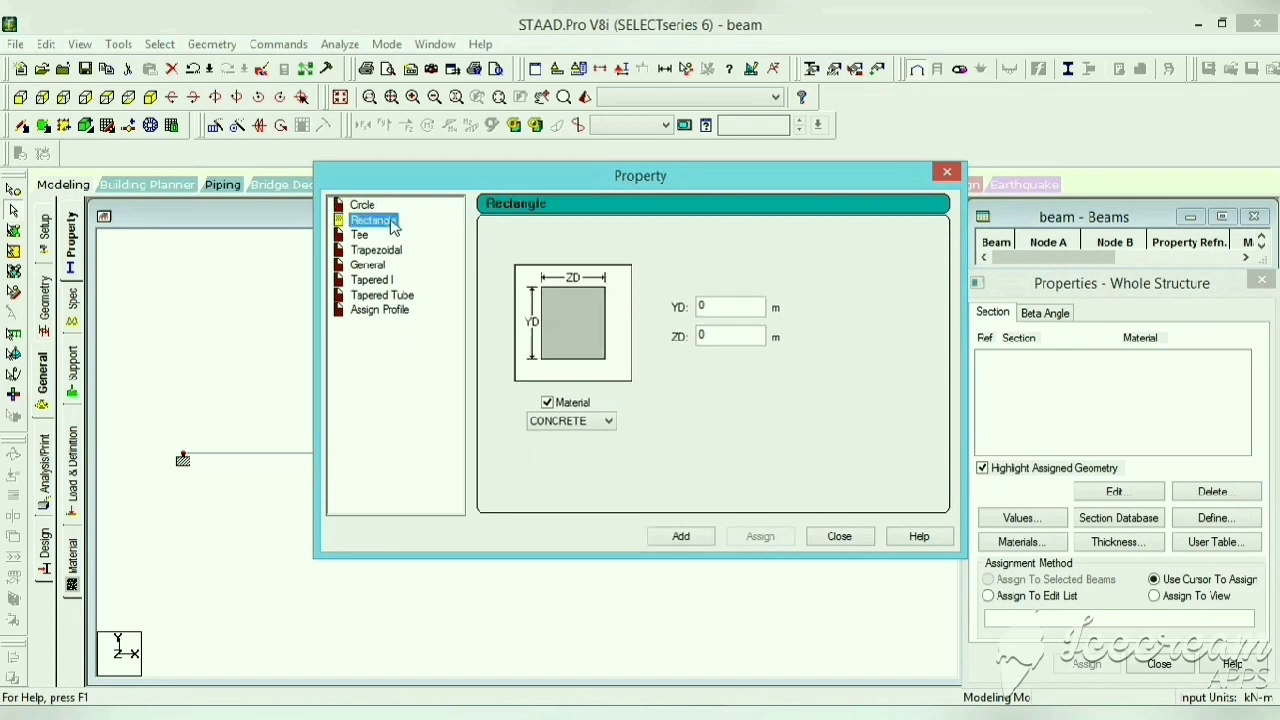
click(703, 308)
double_click(699, 309)
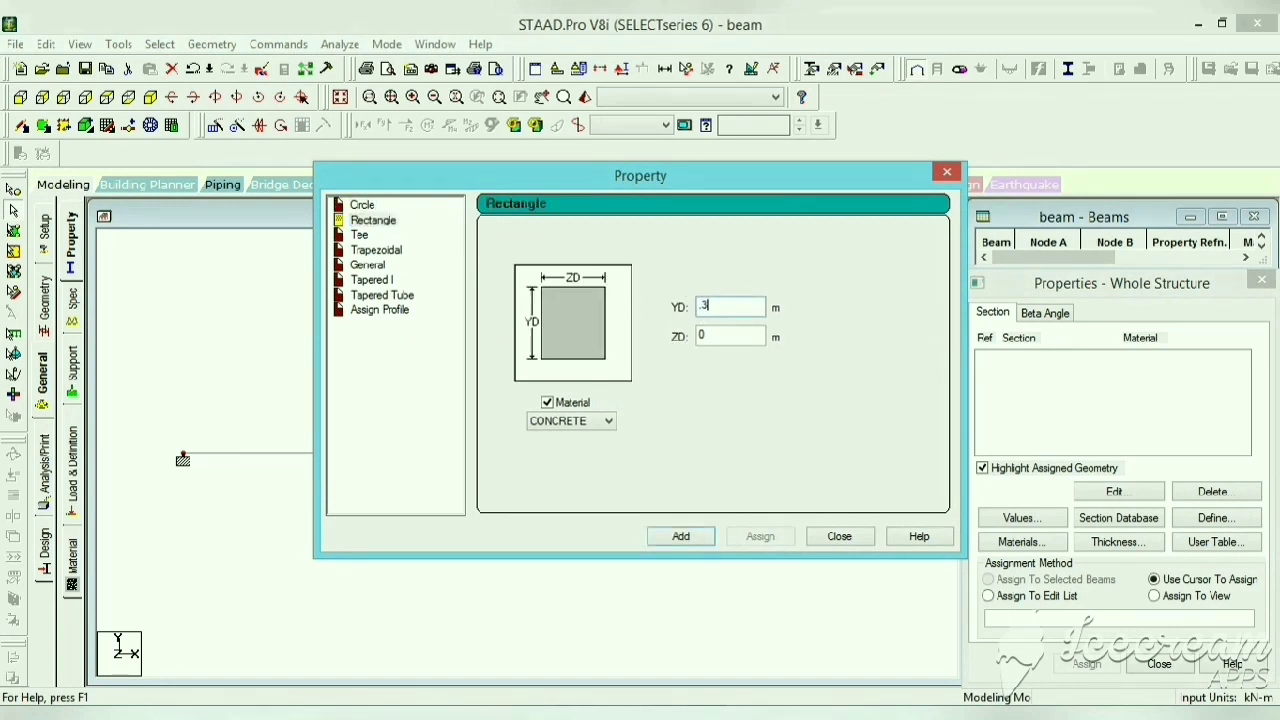
key(Tab)
click(679, 537)
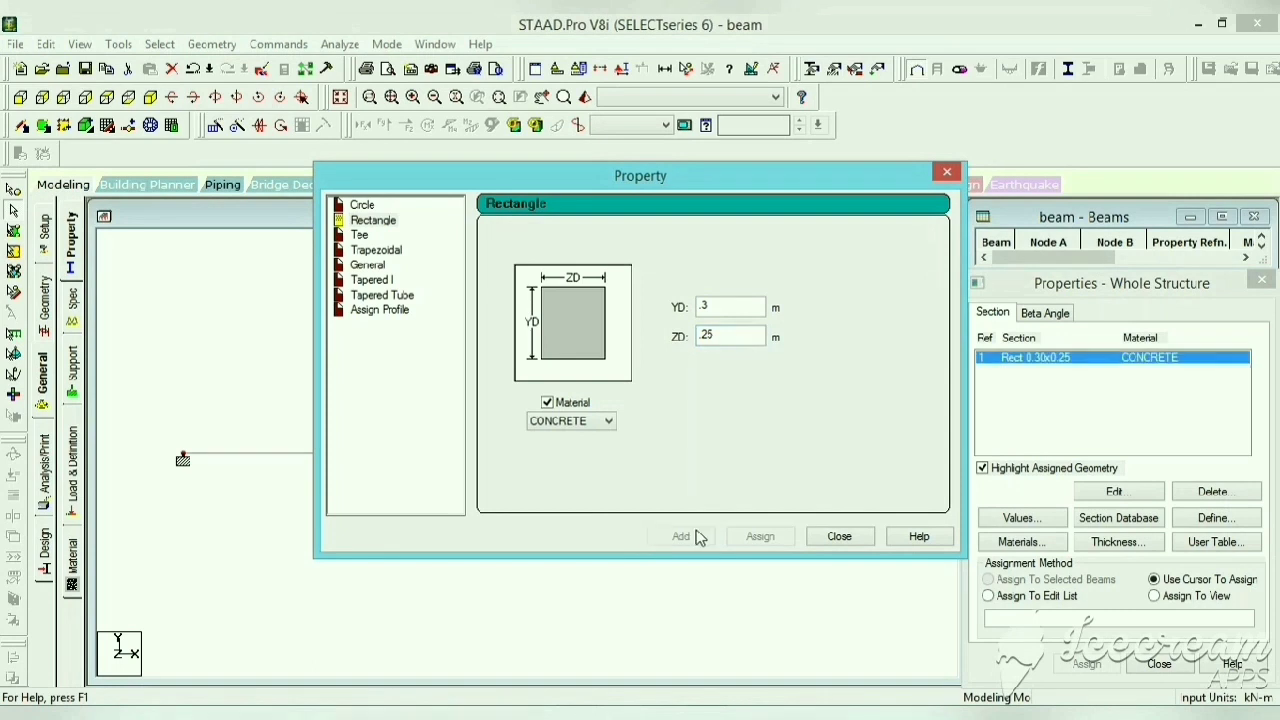
click(838, 537)
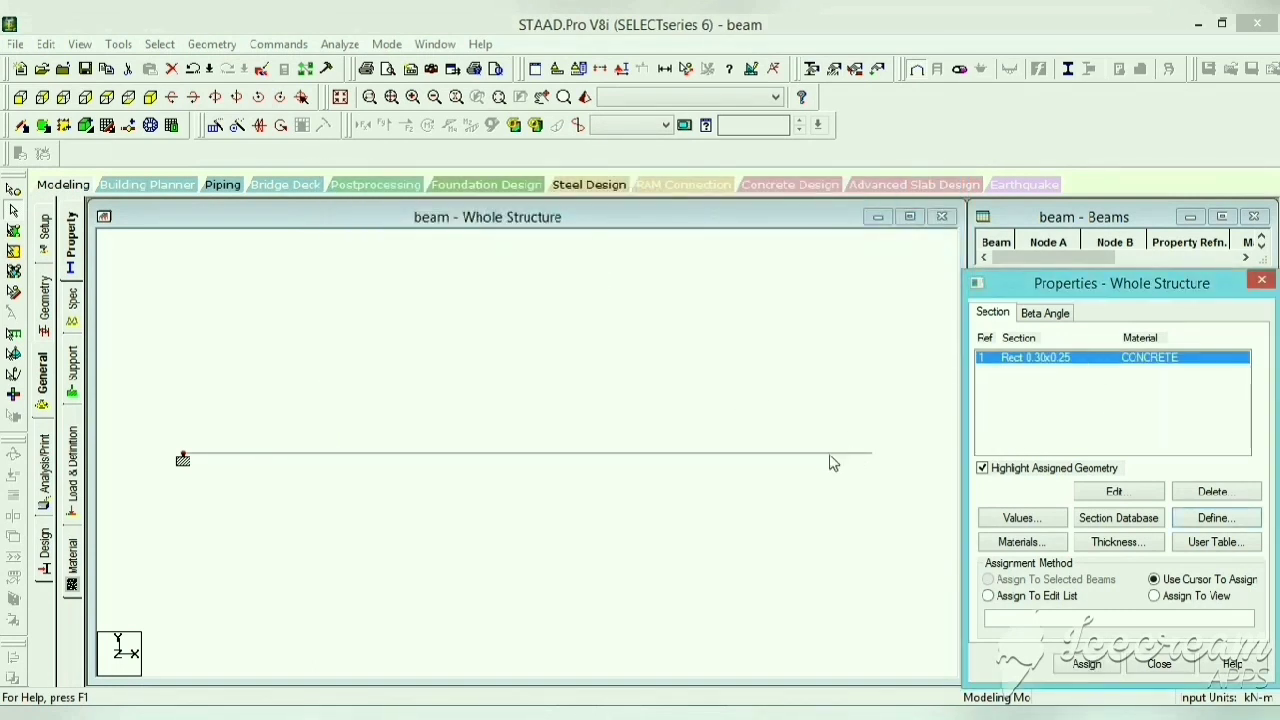
Step: Assign the 0.30 x 0.25 rectangular concrete section to the beam and open the structure's 3D rendered view
click(743, 455)
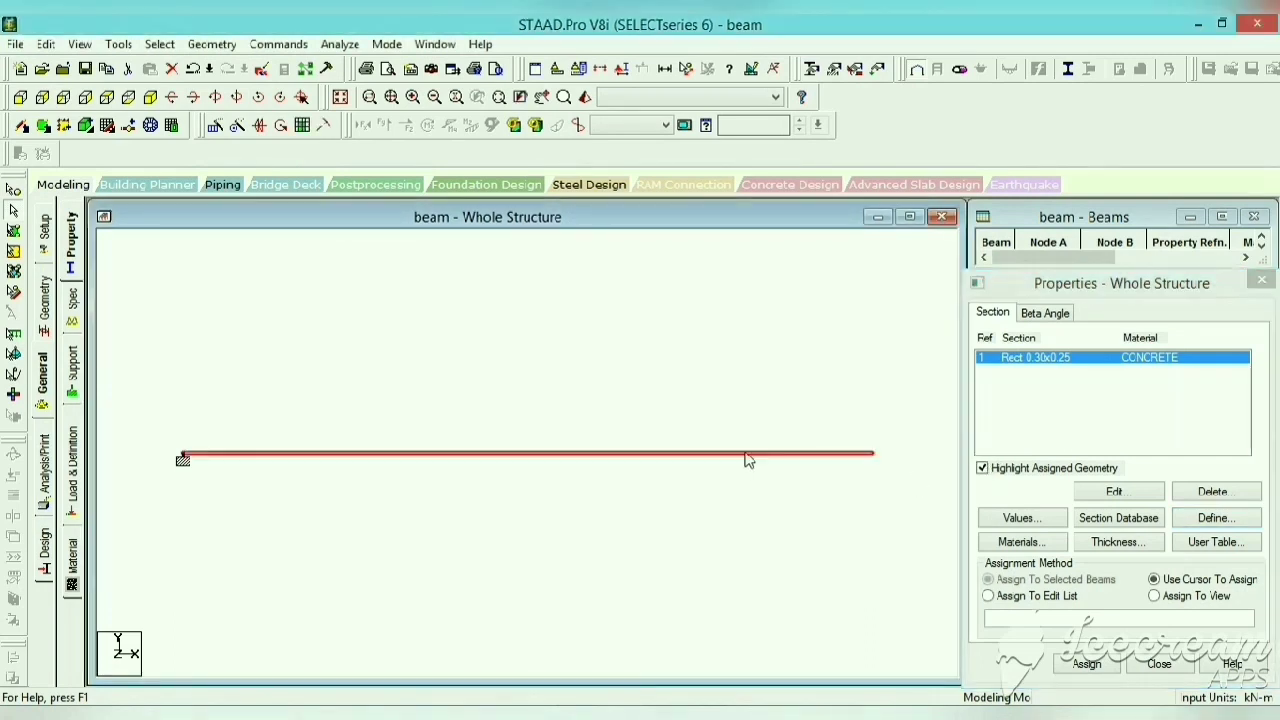
click(1087, 665)
click(1134, 527)
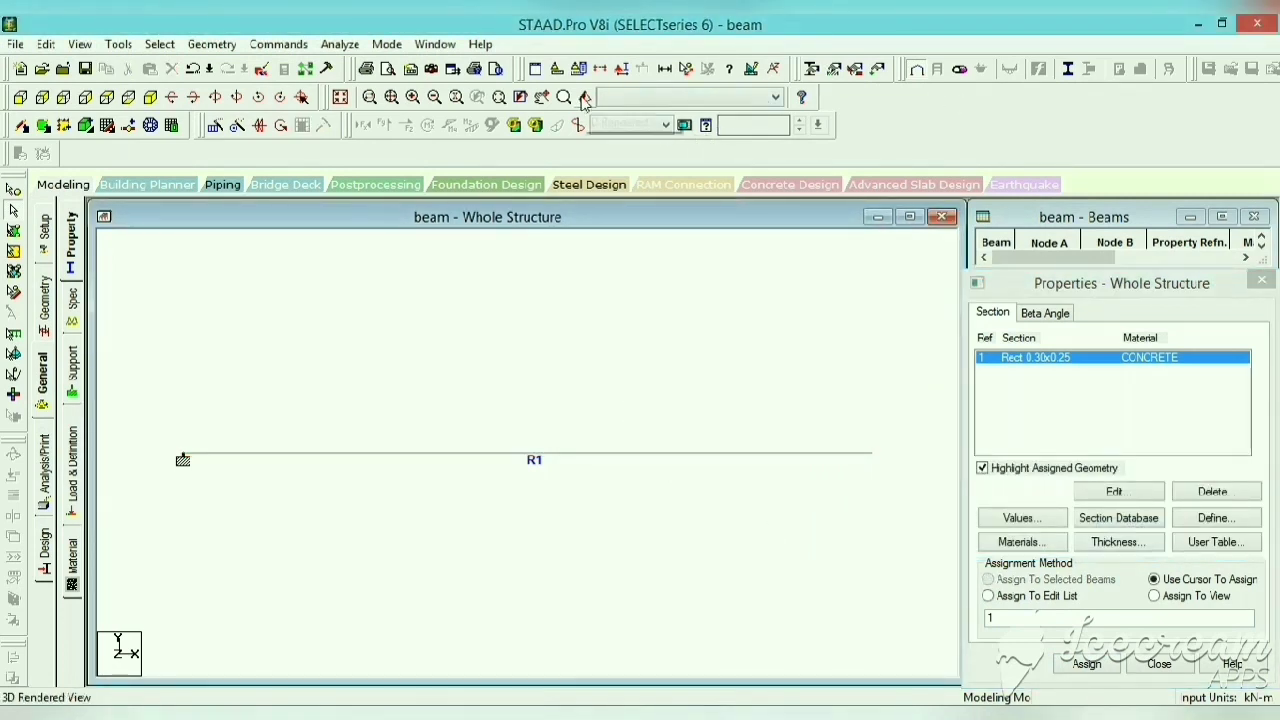
click(585, 97)
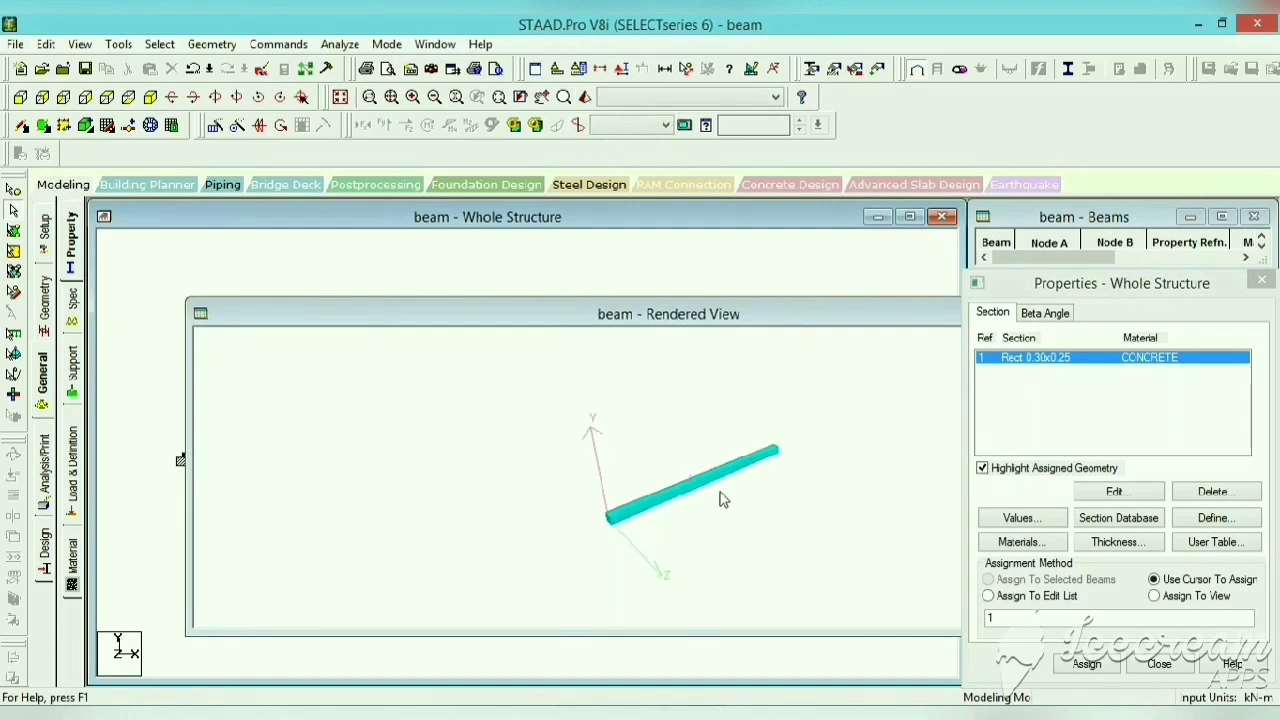
Step: Close the rendered view and create a primary load case of loading type Dead, titled DL
drag(831, 315, 484, 276)
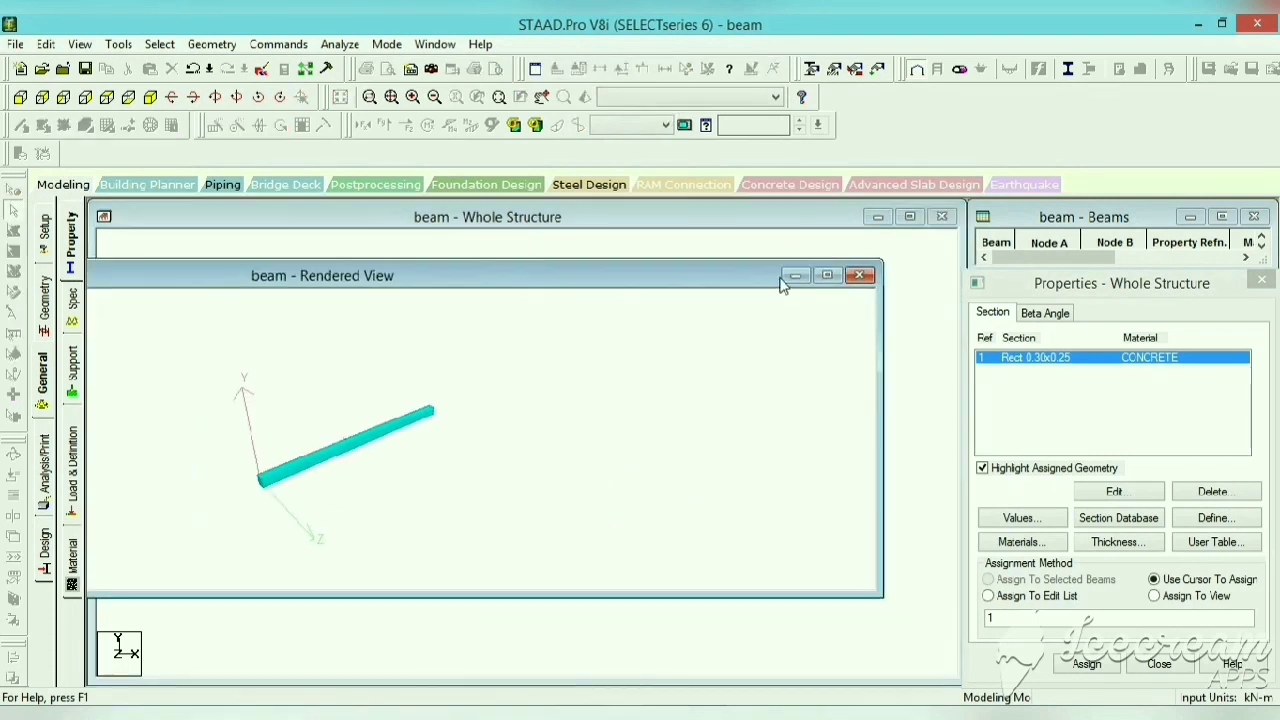
click(859, 275)
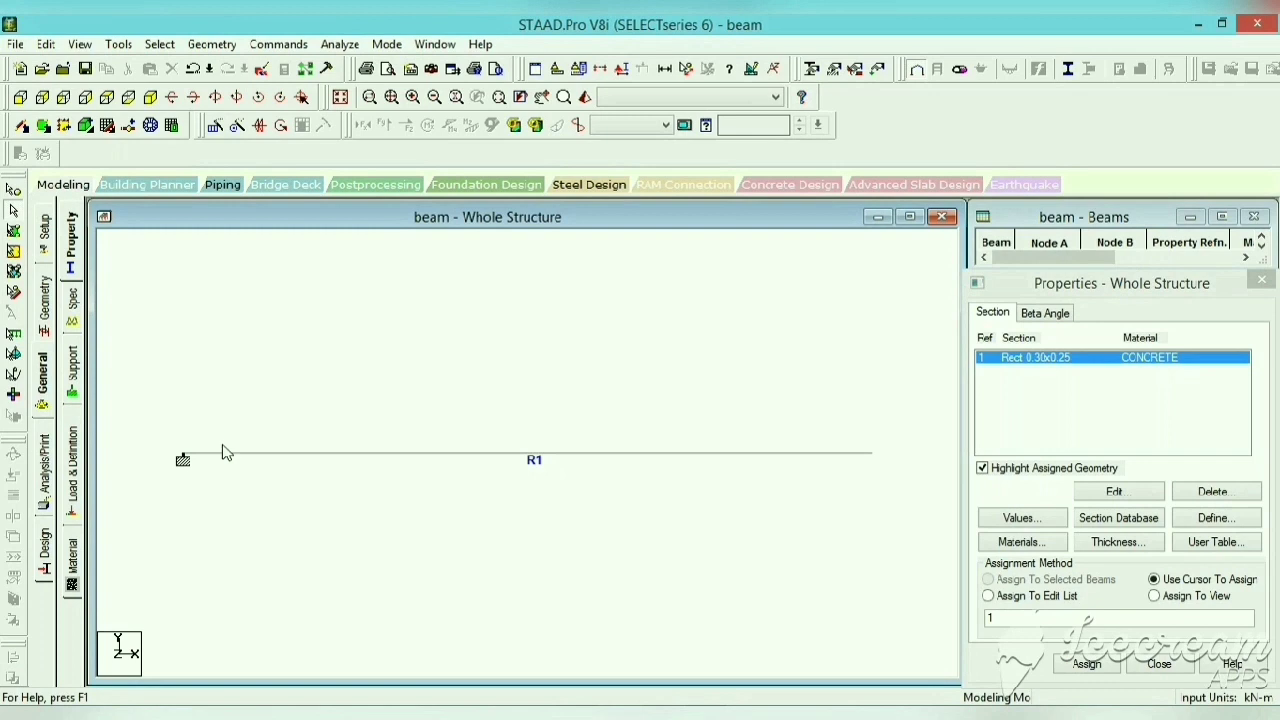
click(73, 482)
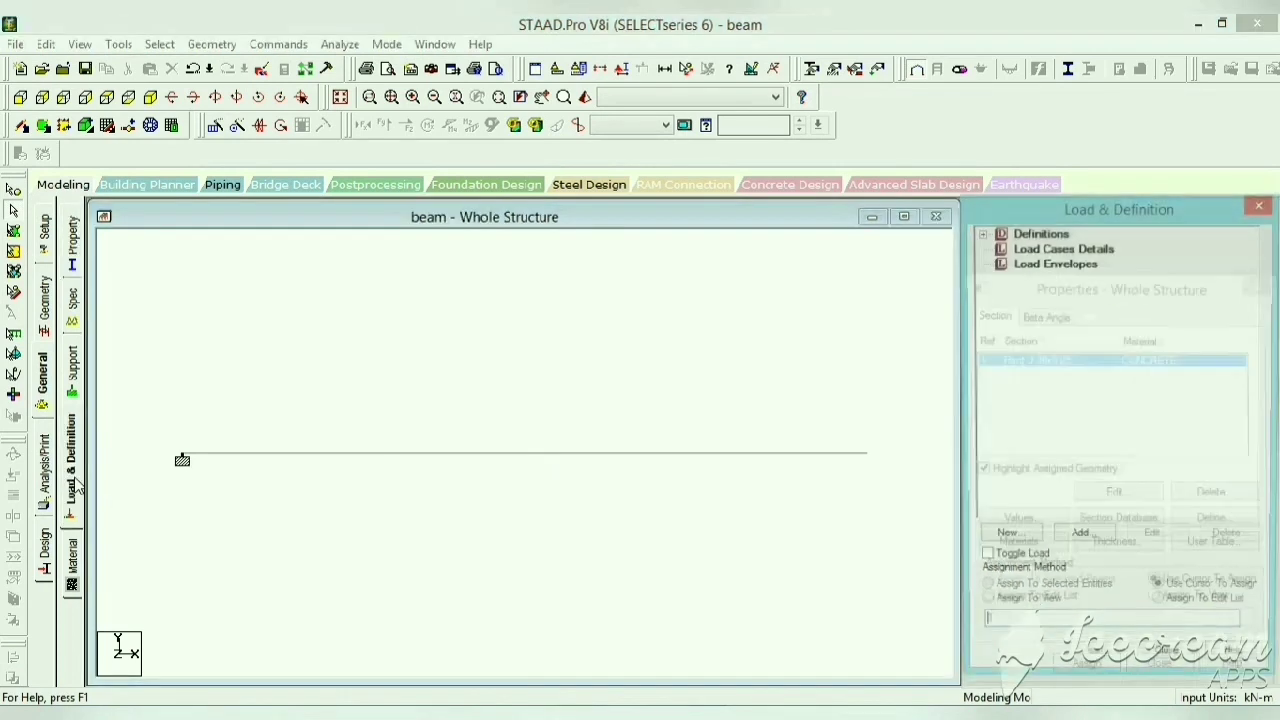
click(1090, 250)
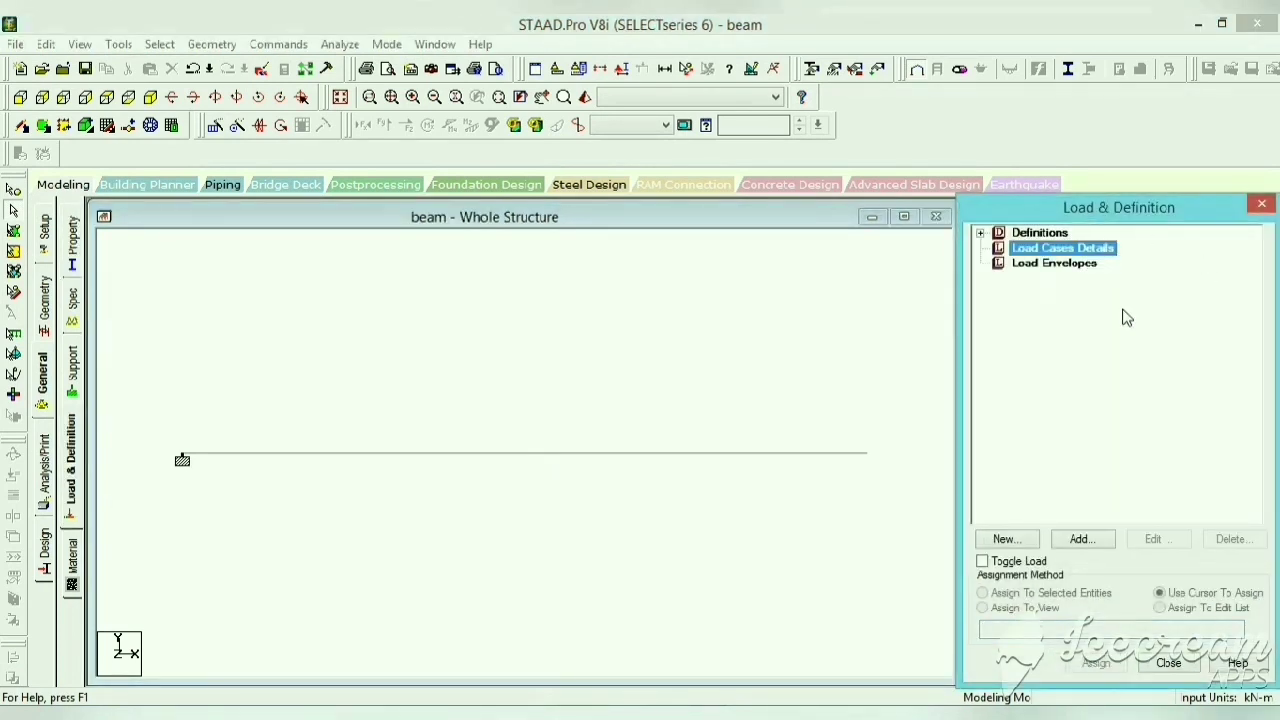
click(1080, 539)
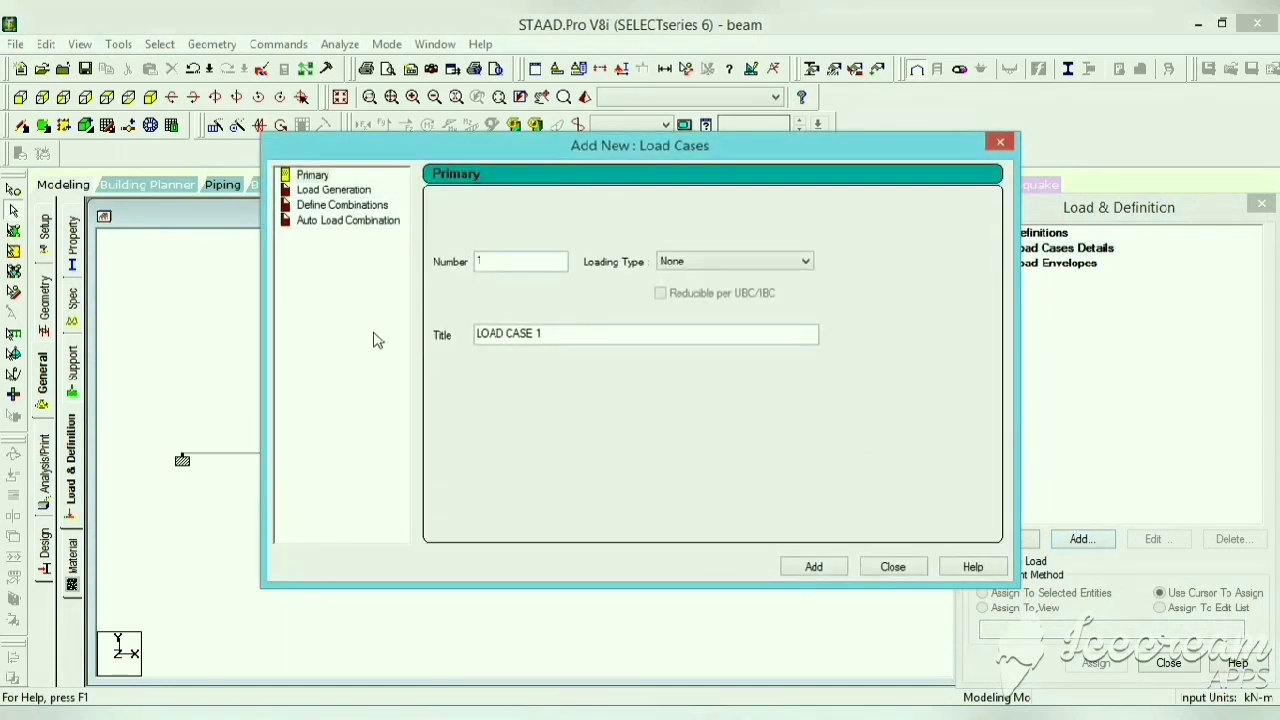
click(679, 266)
click(675, 275)
drag(566, 334, 421, 346)
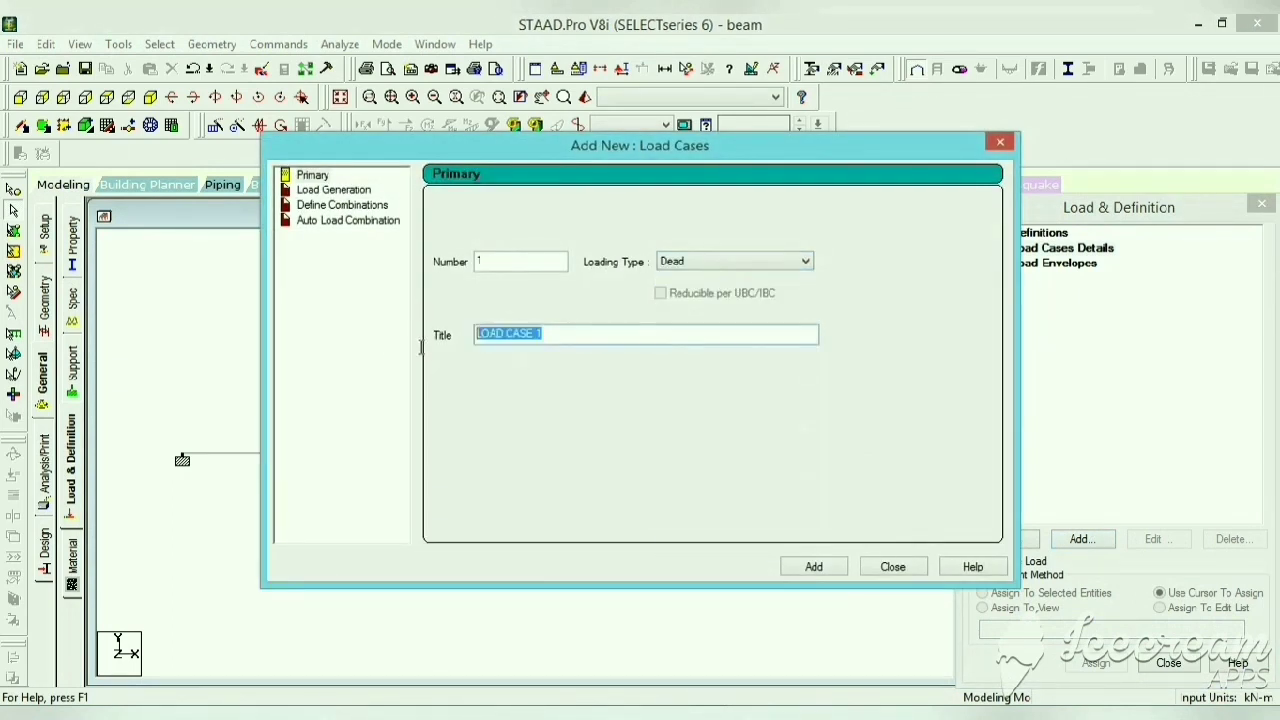
text(DL)
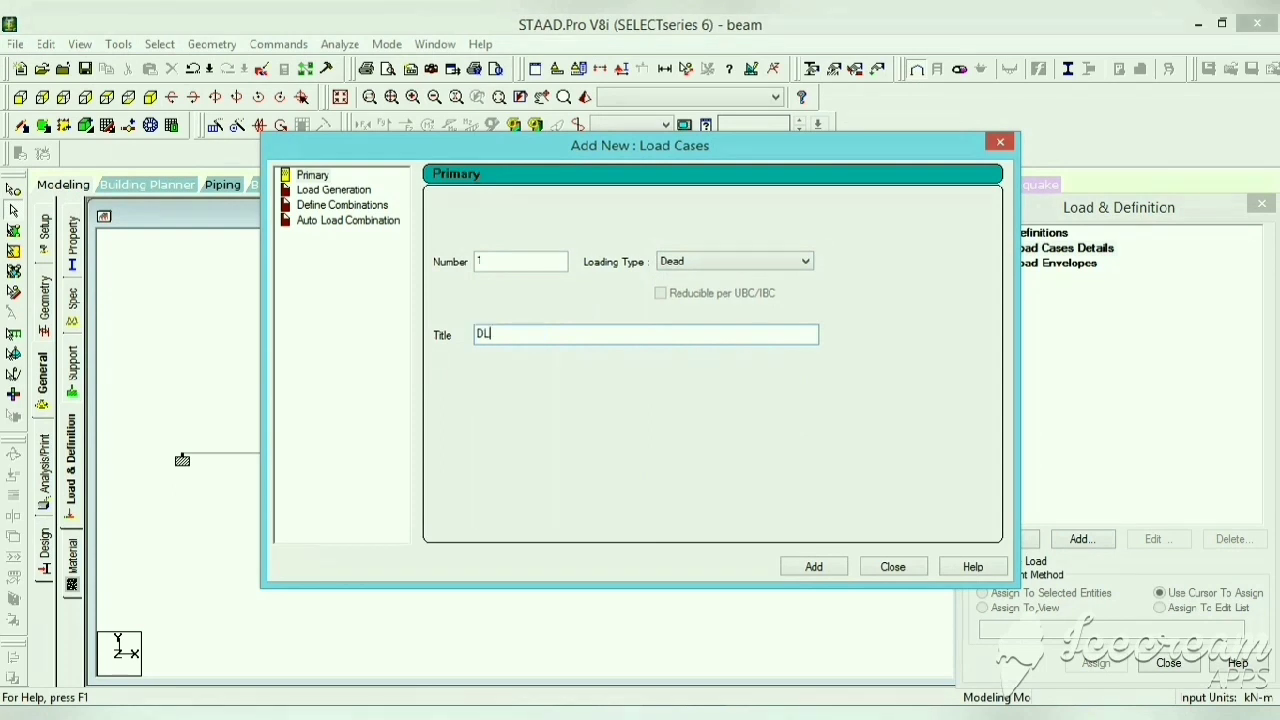
click(827, 568)
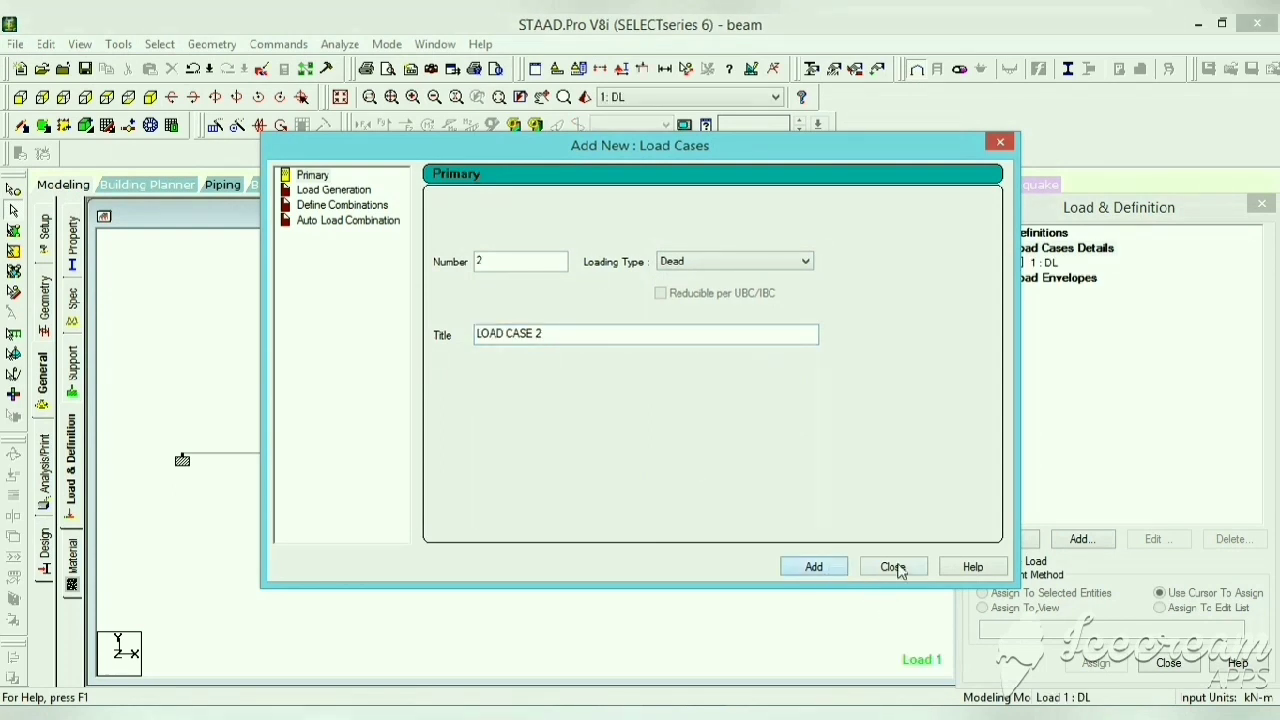
click(893, 566)
Step: Add a uniform member force of -2 kN/m in the GY direction to the DL load case, declining the auto save
click(1046, 263)
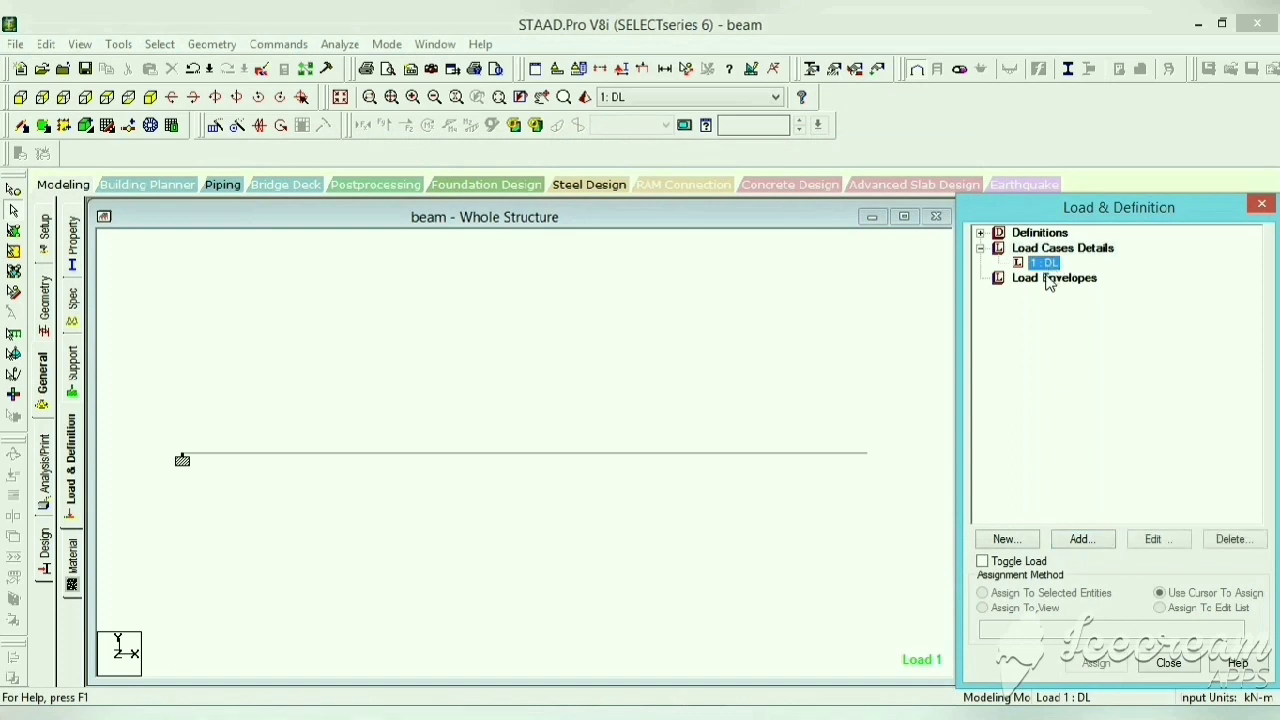
click(1084, 539)
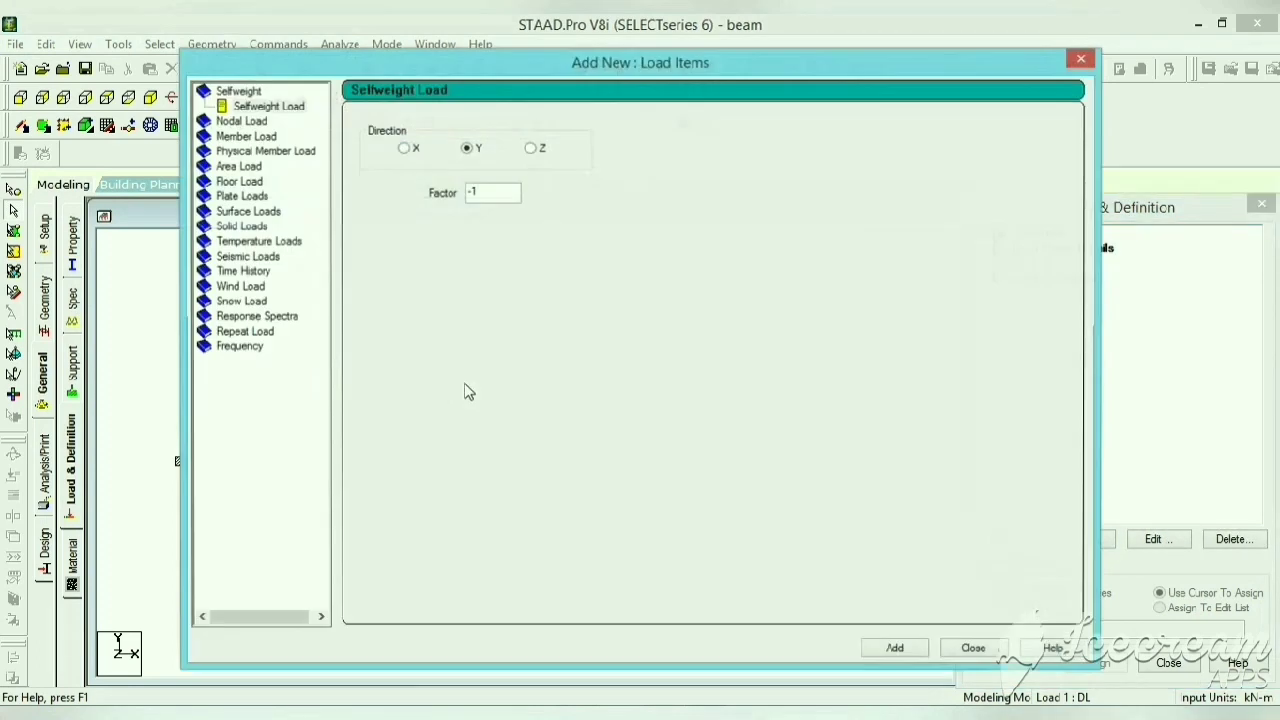
click(248, 137)
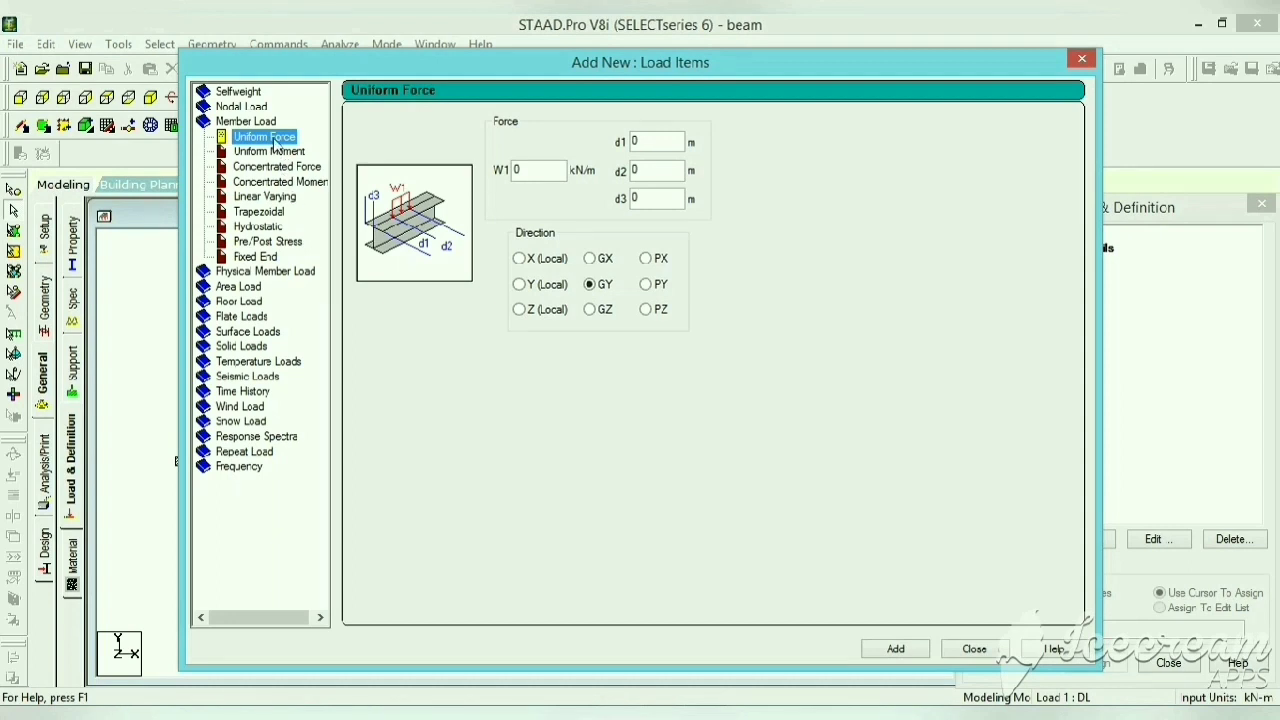
drag(535, 171, 499, 176)
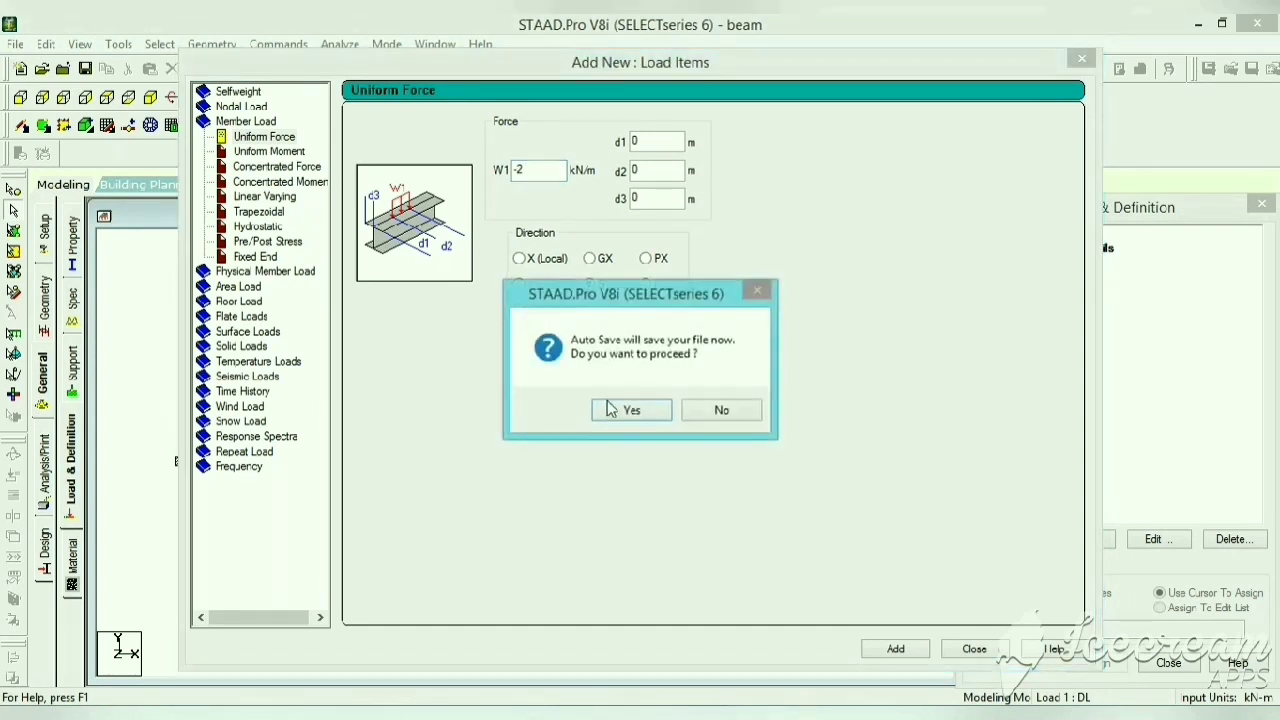
click(705, 408)
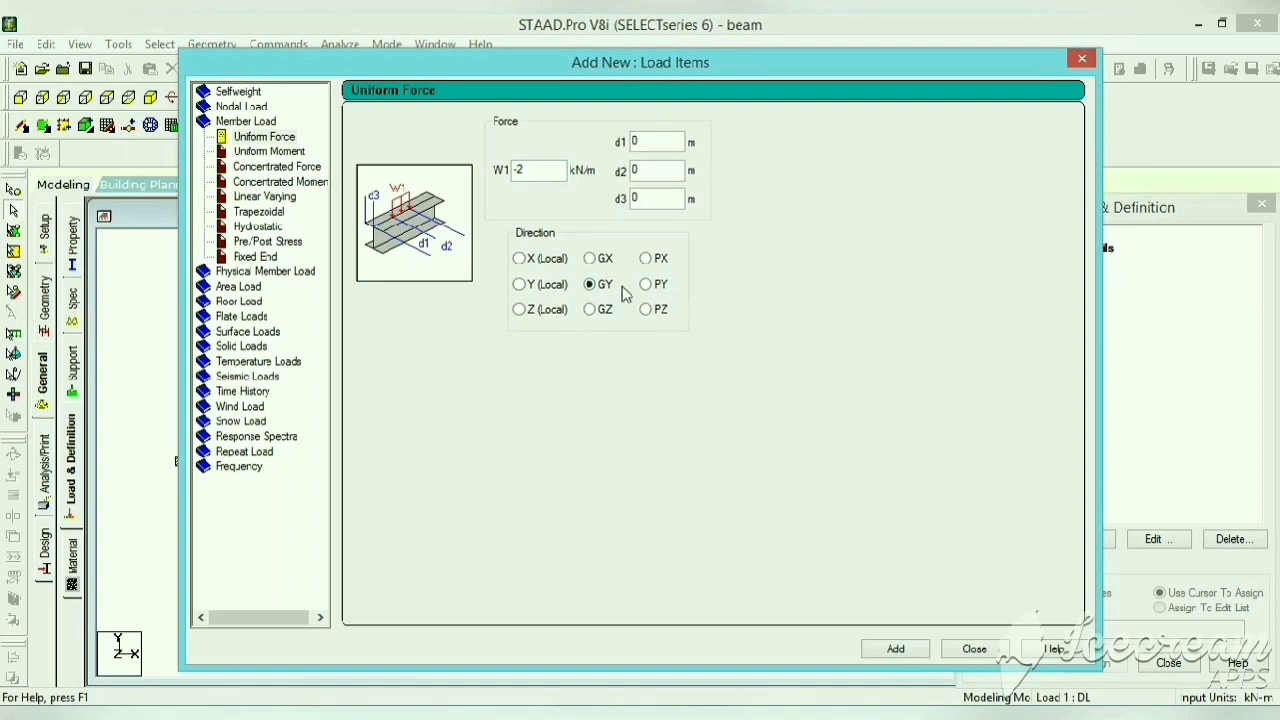
click(906, 650)
click(978, 652)
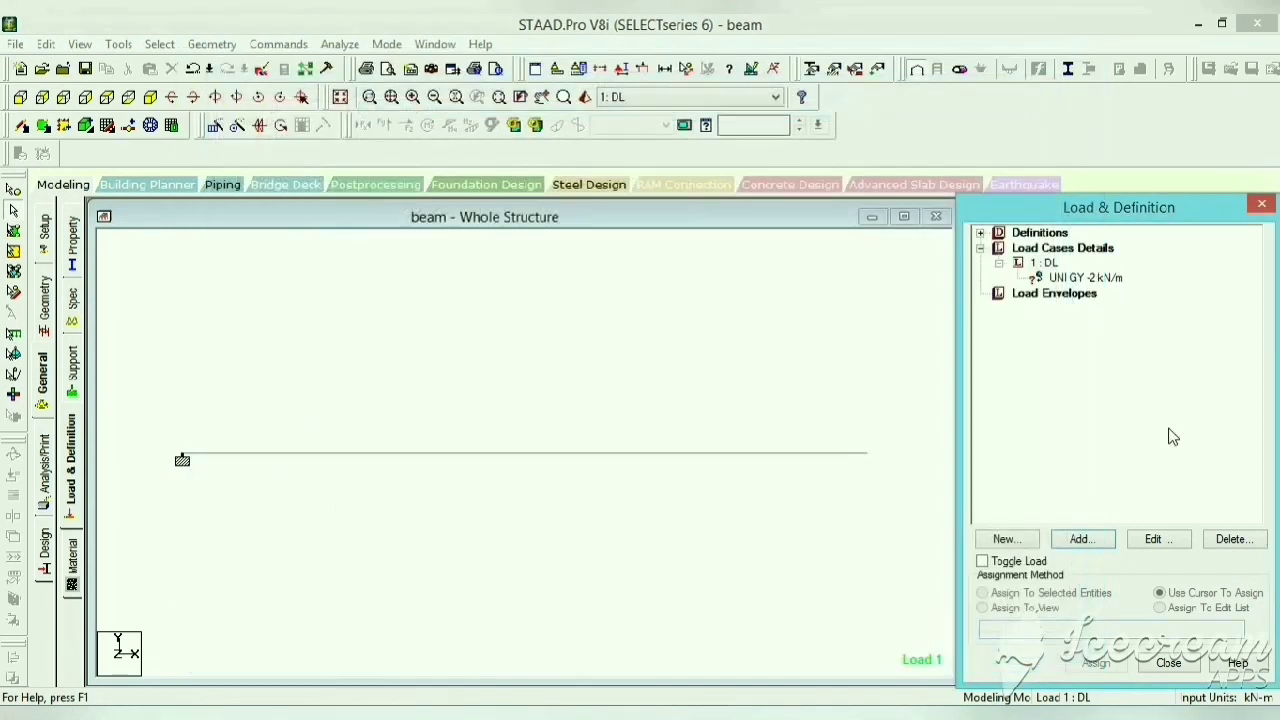
Step: Assign the uniform GY -2 kN/m load to the selected beam
click(1096, 279)
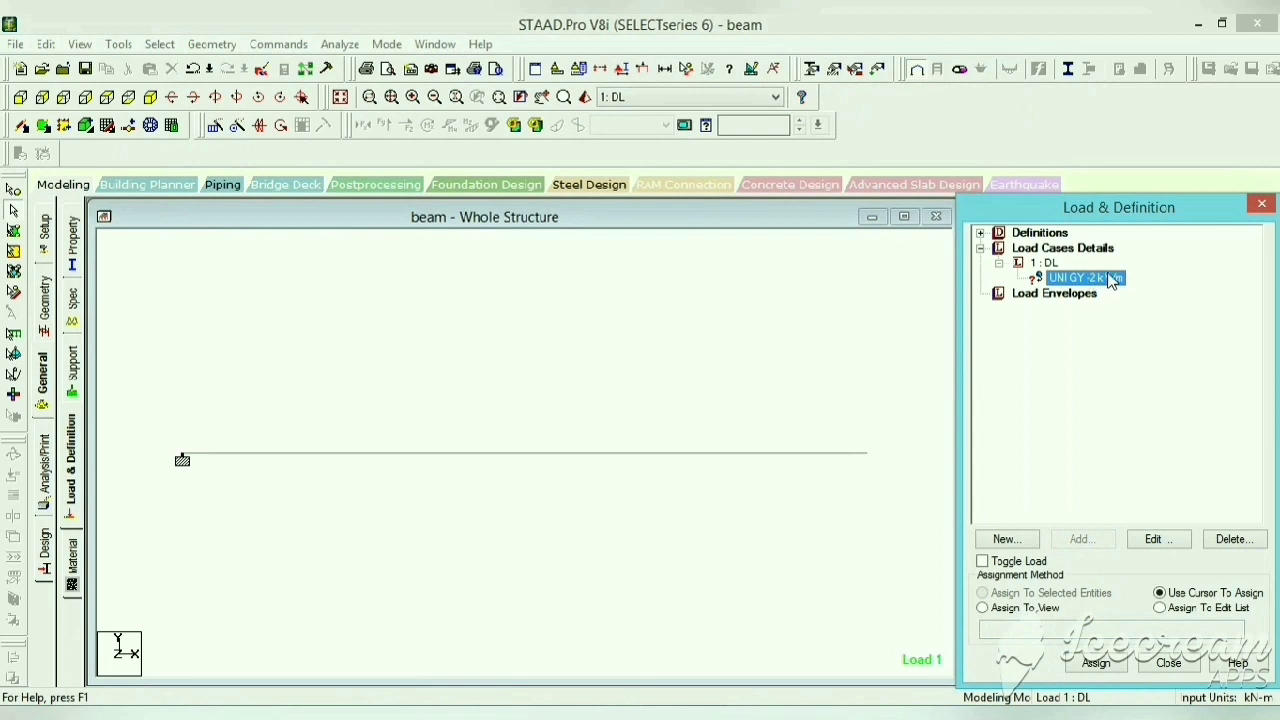
click(642, 459)
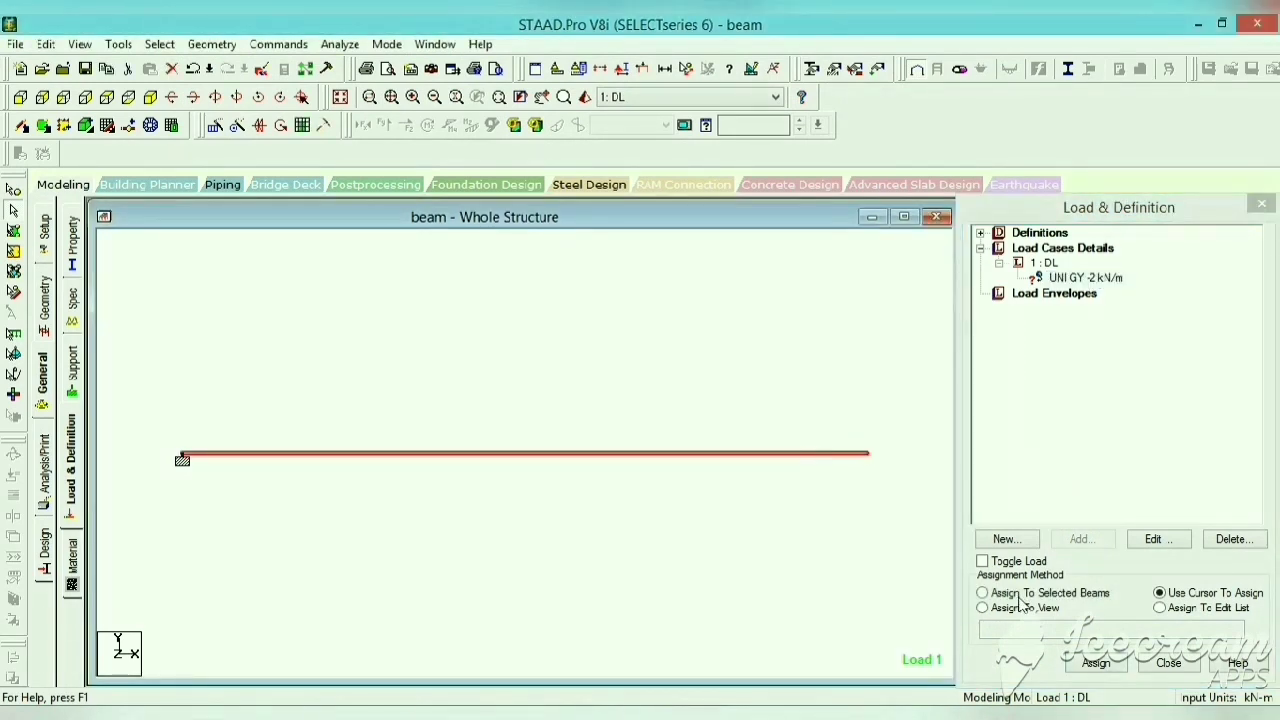
click(1018, 595)
click(1120, 665)
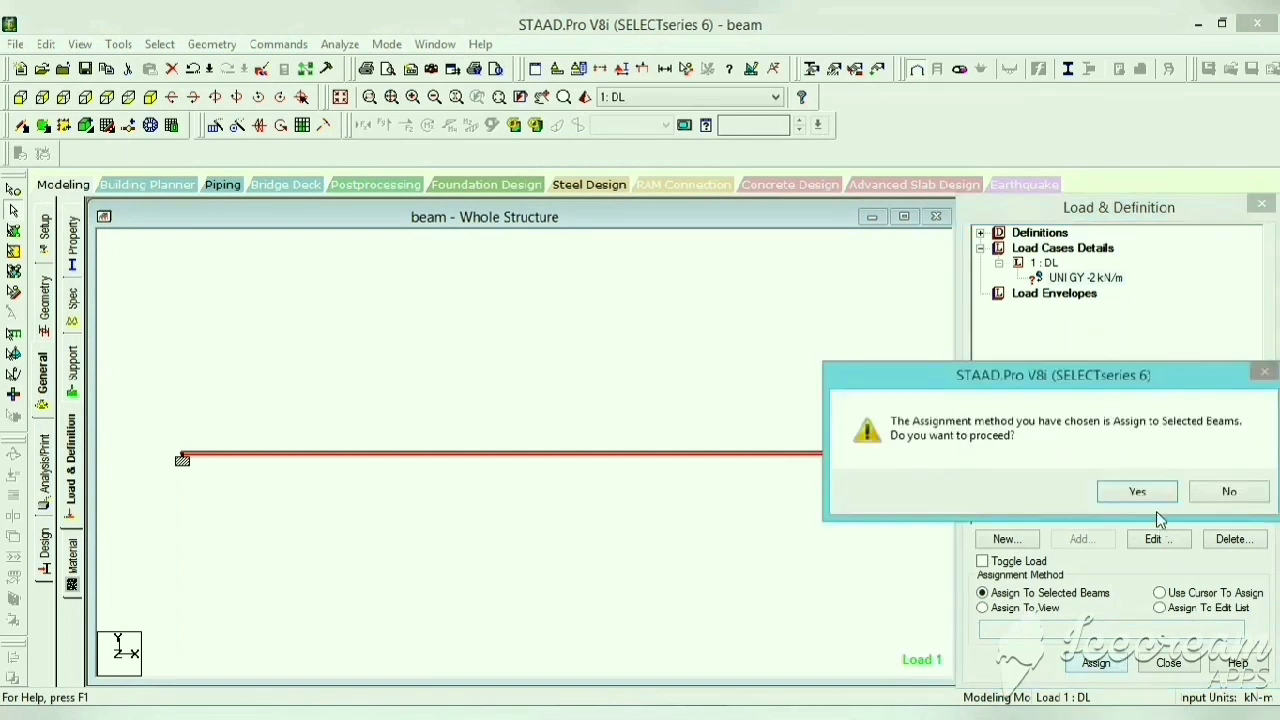
click(1158, 498)
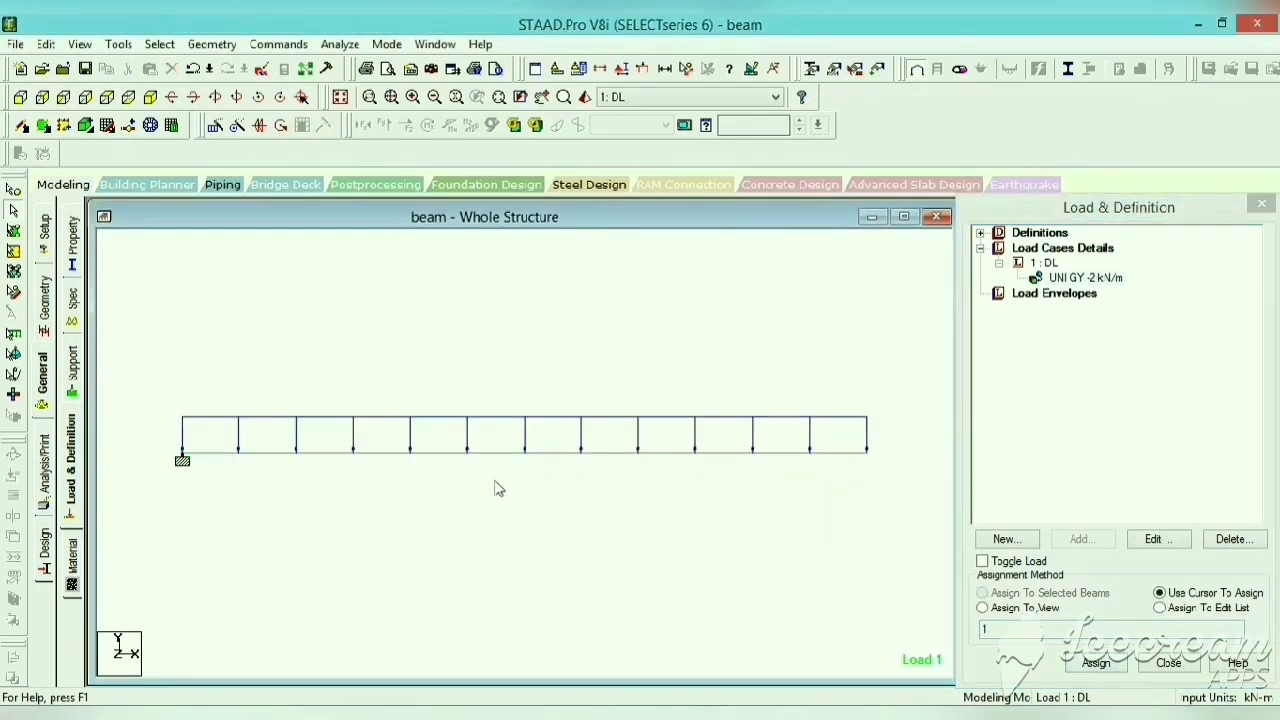
Step: Add a Perform Analysis command with the No Print option
click(46, 470)
click(582, 568)
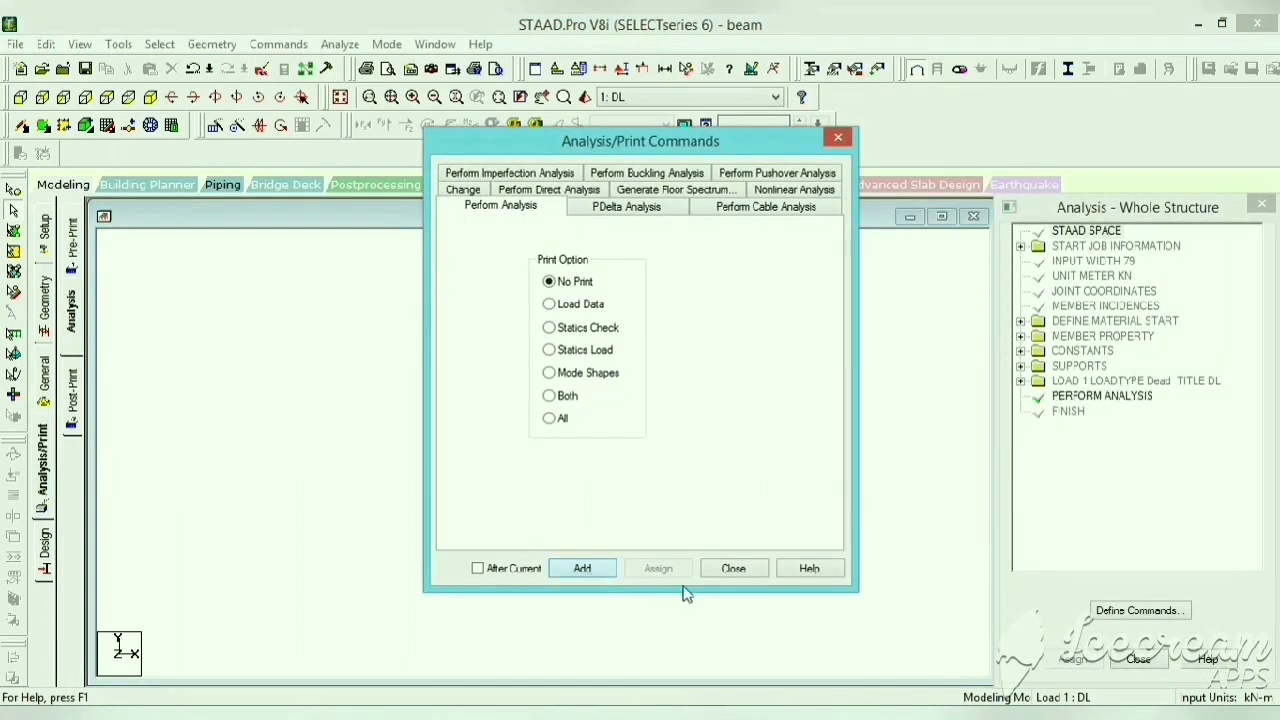
click(733, 568)
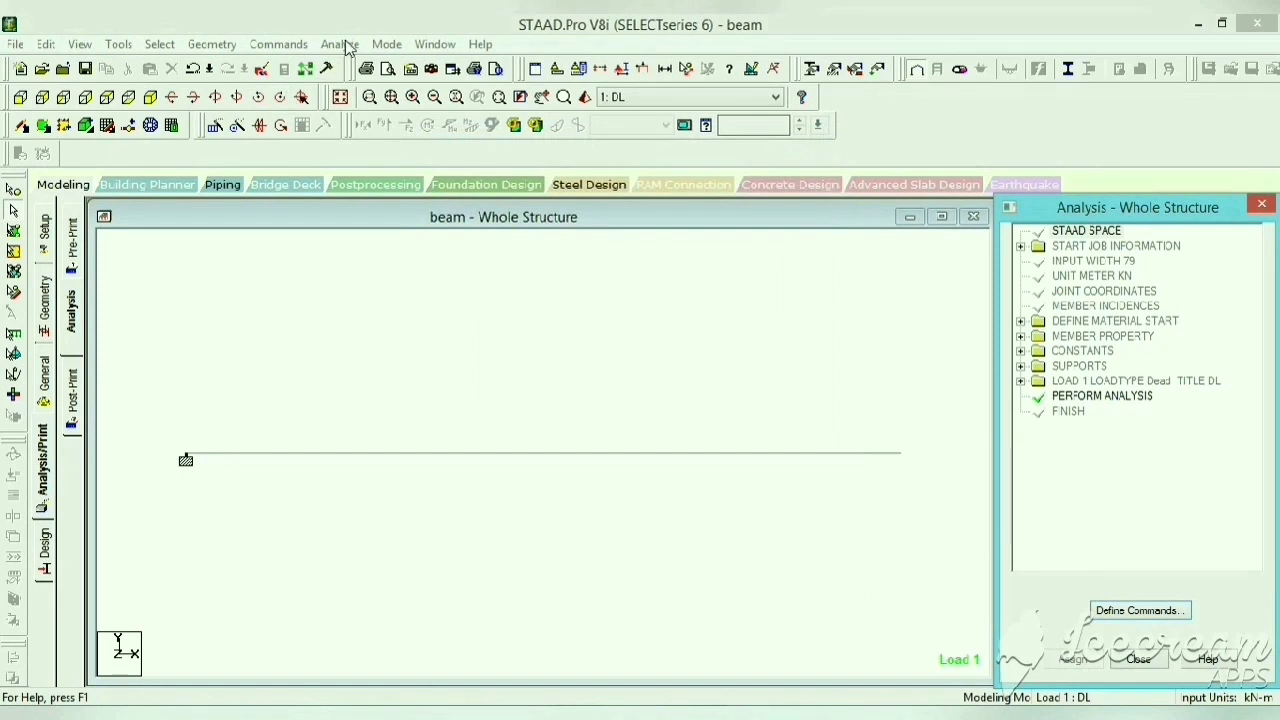
Step: Save the modified structure, run the analysis, and view its output file
click(340, 44)
click(368, 64)
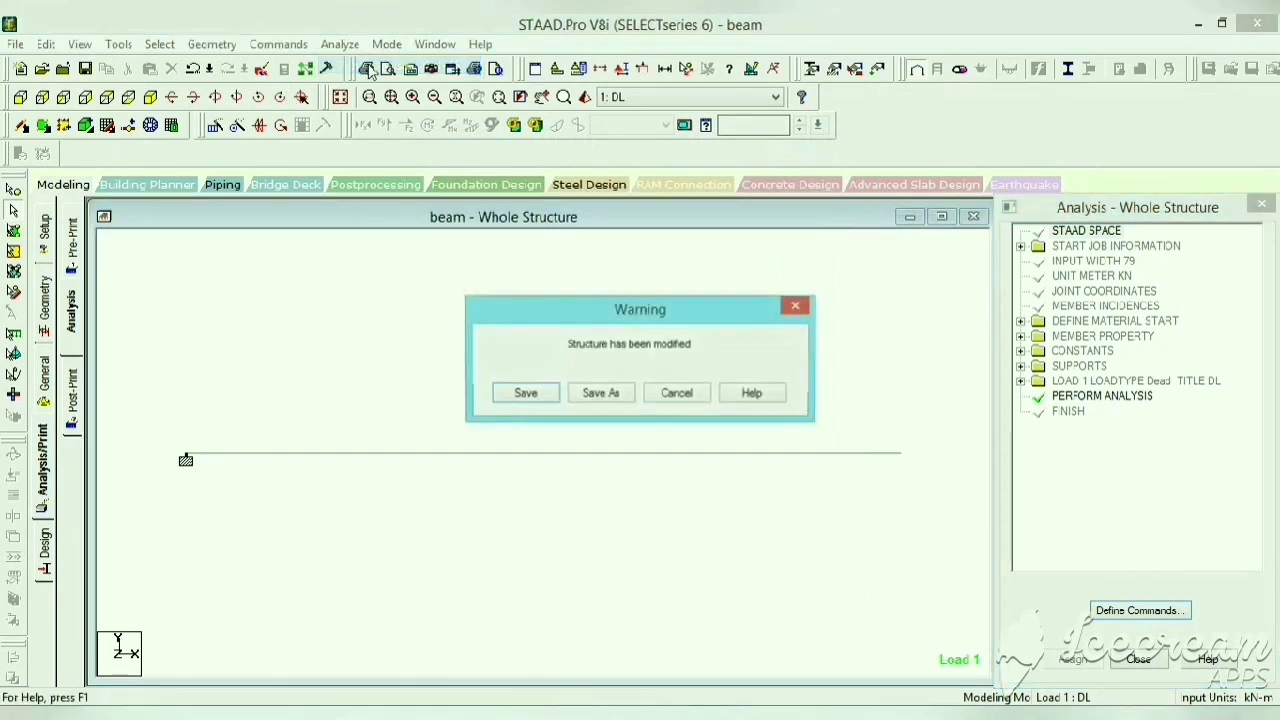
click(525, 394)
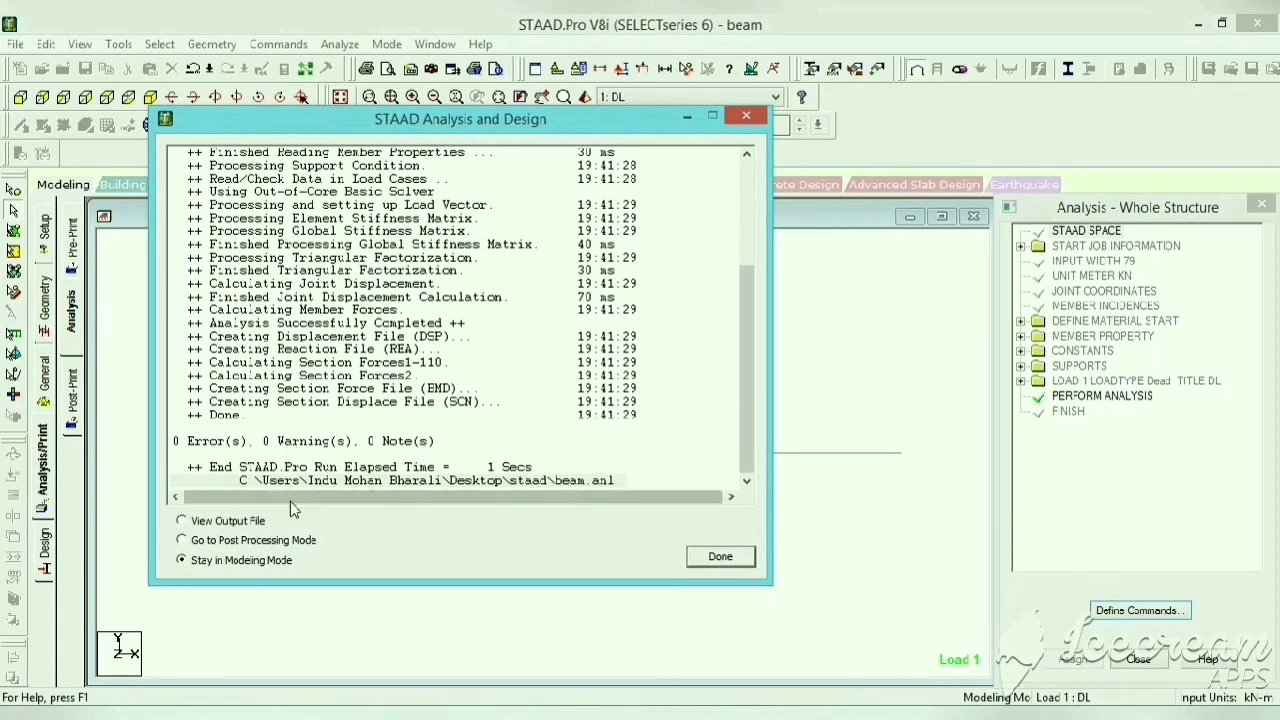
click(232, 521)
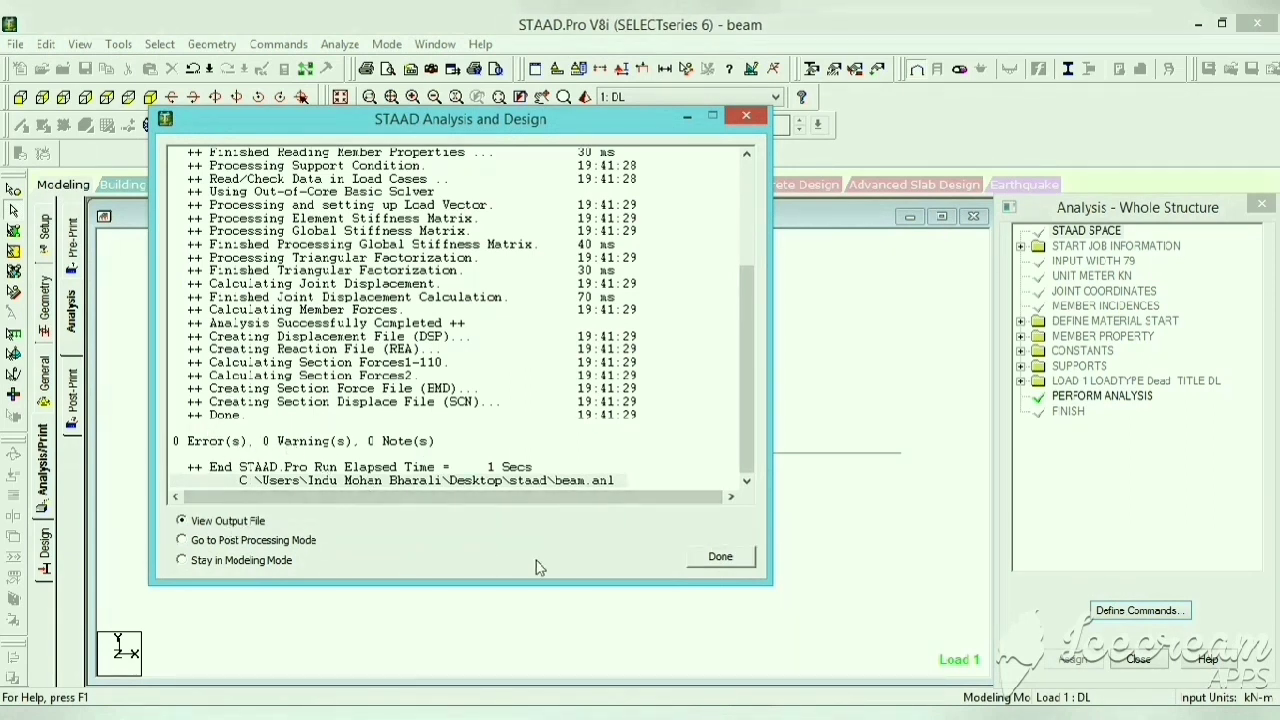
click(716, 560)
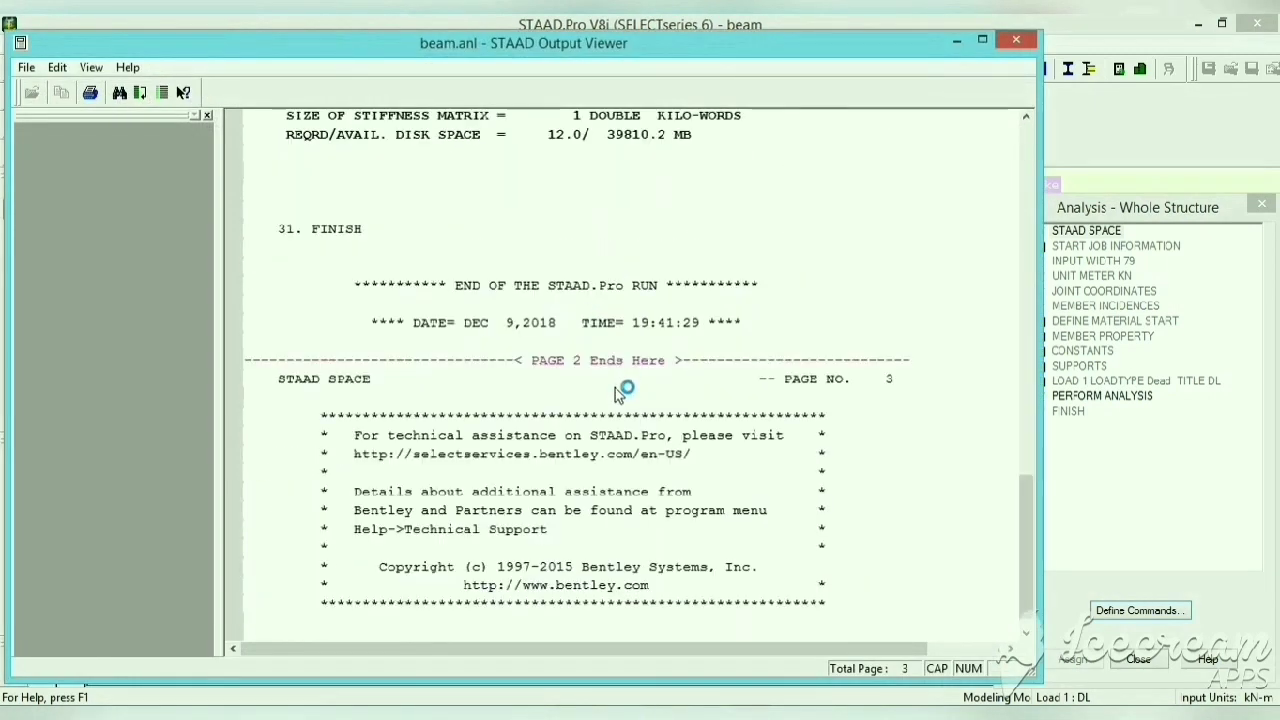
click(1019, 42)
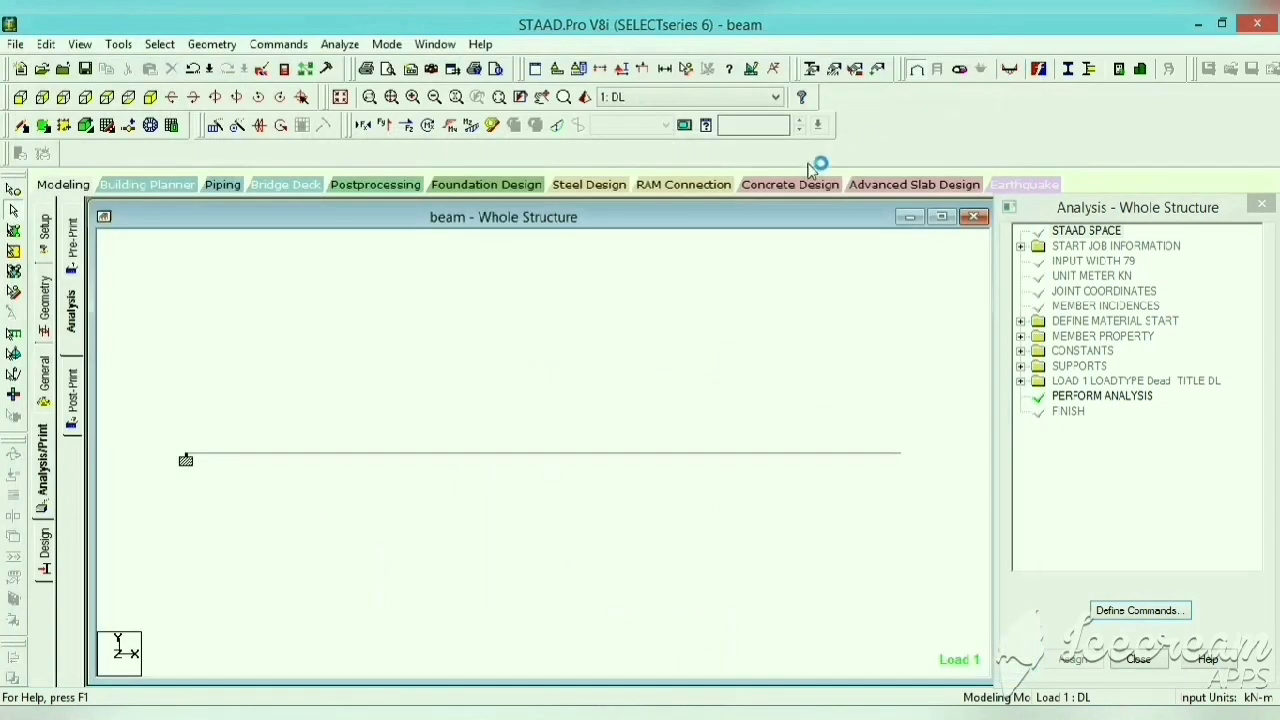
Step: Enter postprocessing for load case 1 DL with automatic scaling, Mode Shape and Shear enabled in the result view options
click(378, 185)
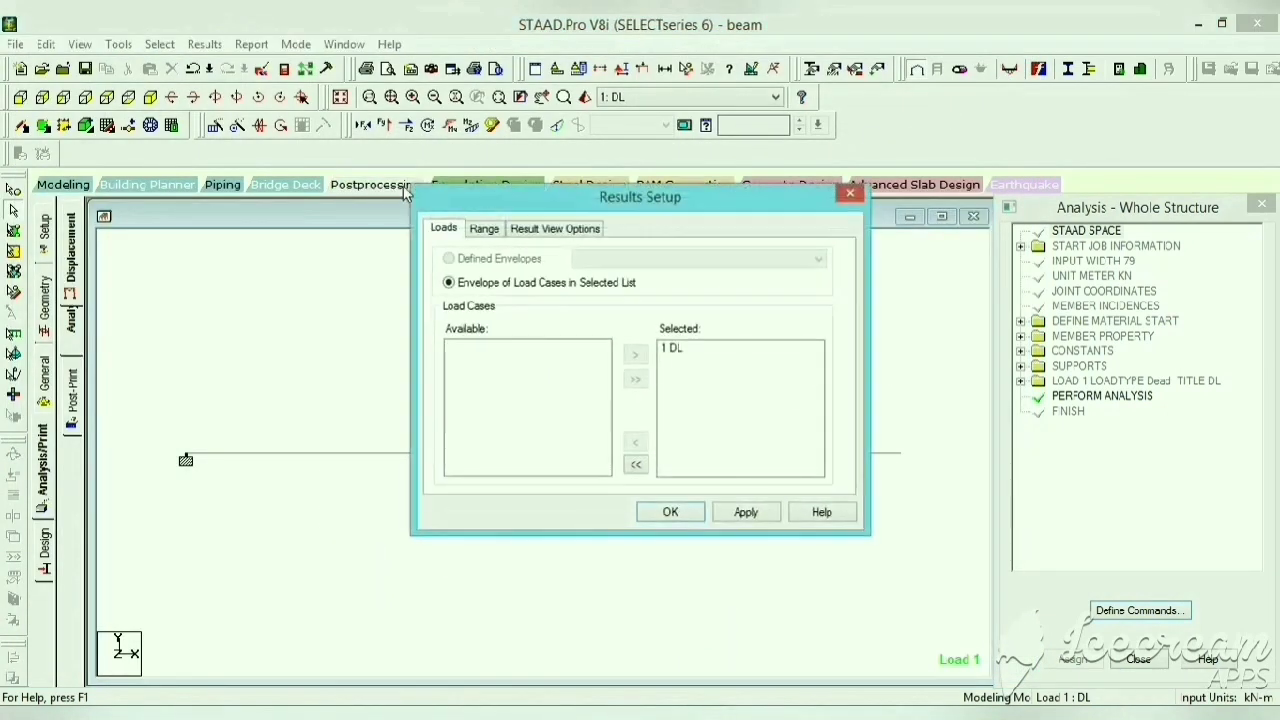
click(567, 230)
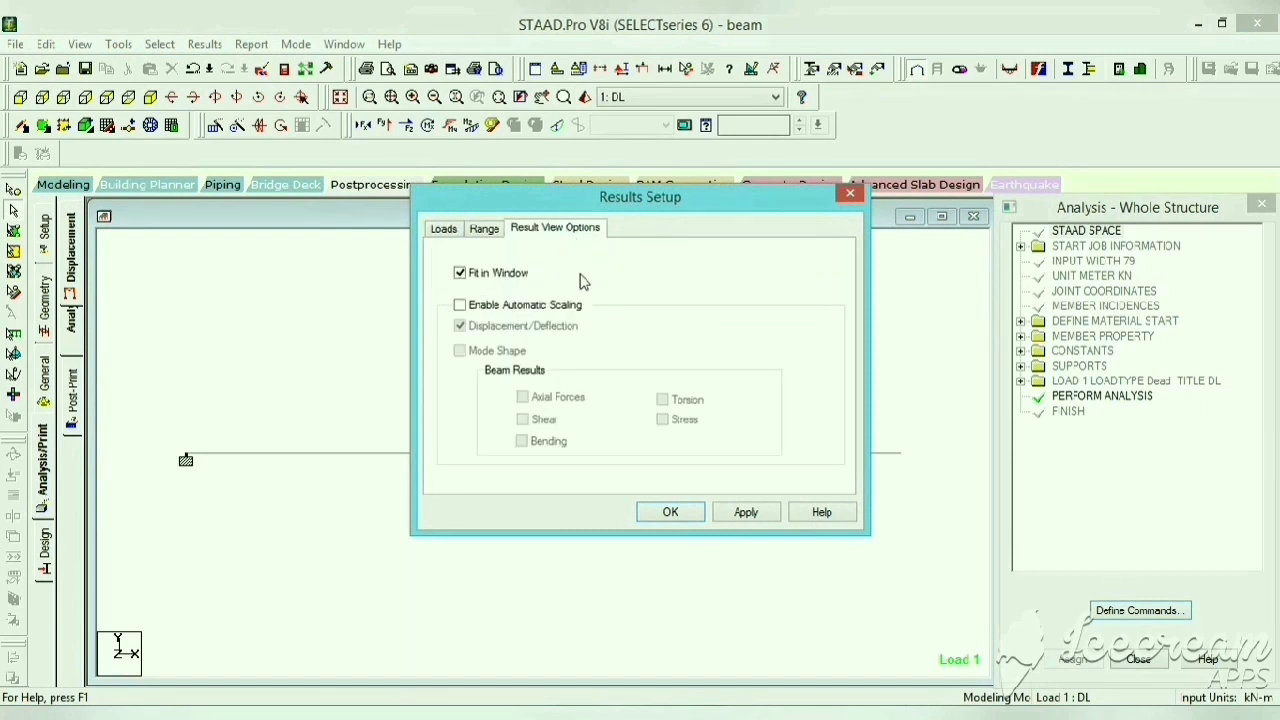
click(462, 306)
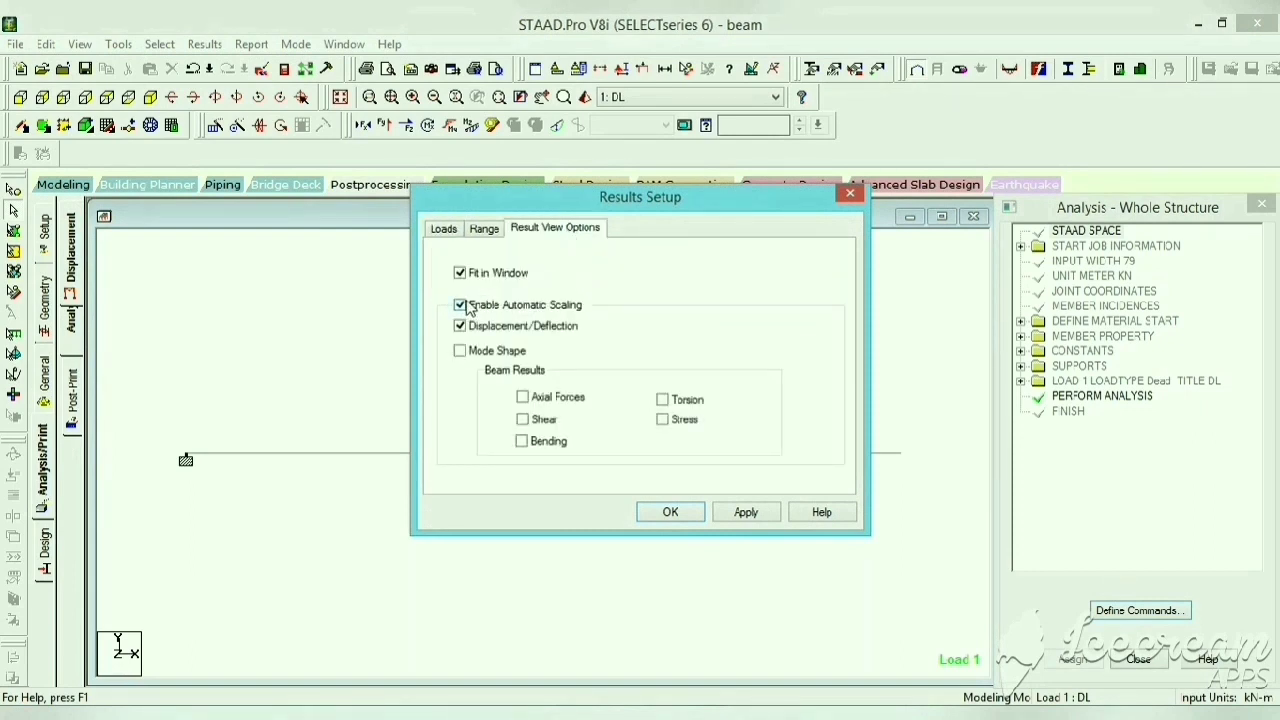
click(466, 354)
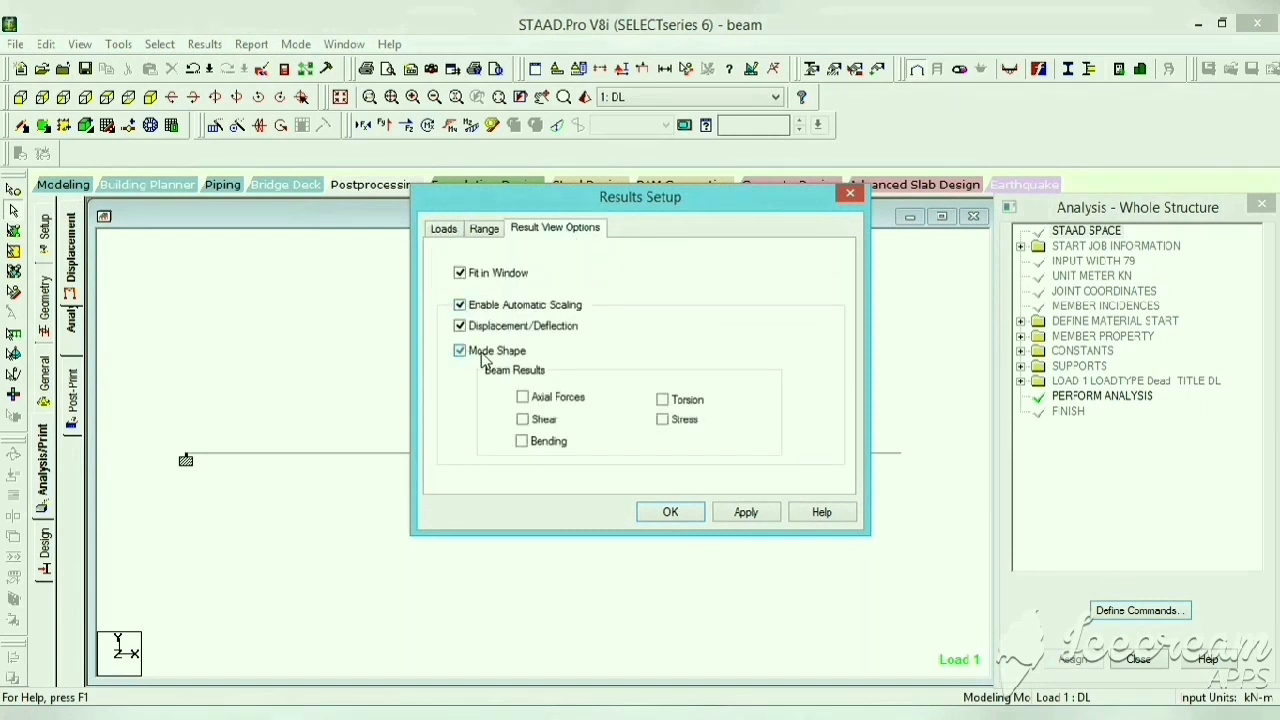
click(543, 422)
click(670, 512)
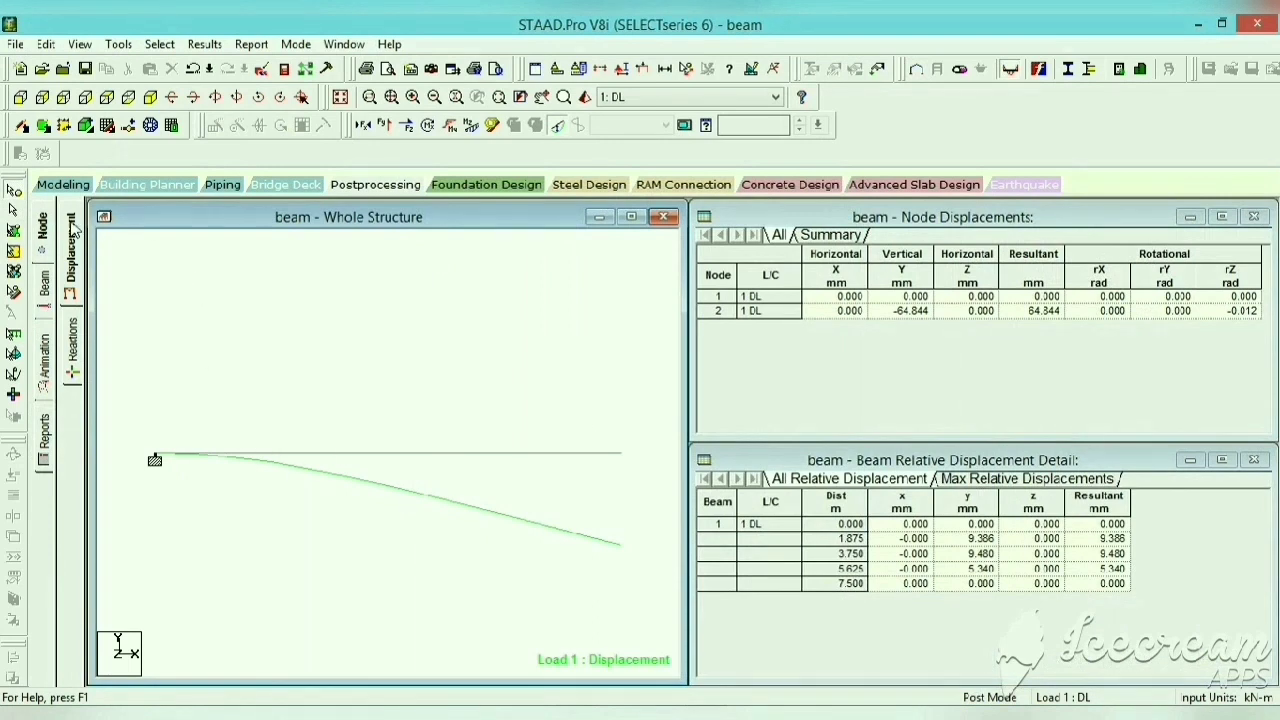
Step: Examine the beam's forces, maximum bending moments, maximum shear forces and force graphs
click(43, 292)
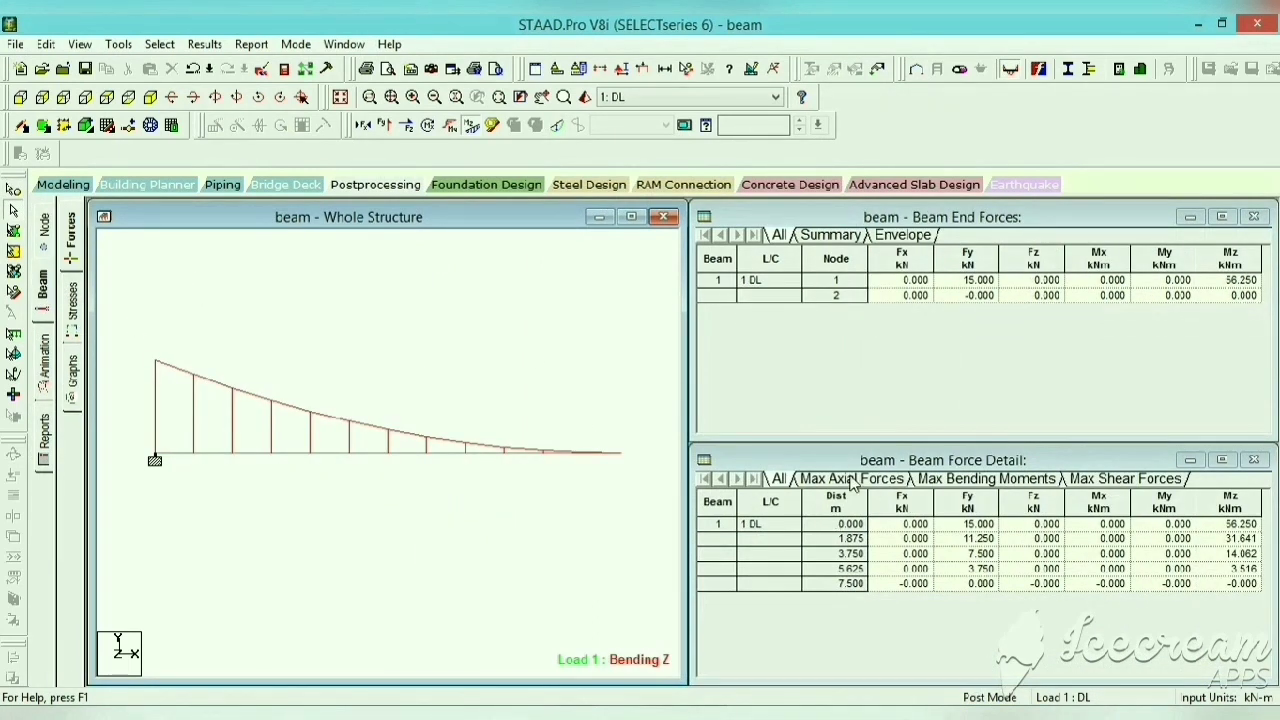
click(992, 481)
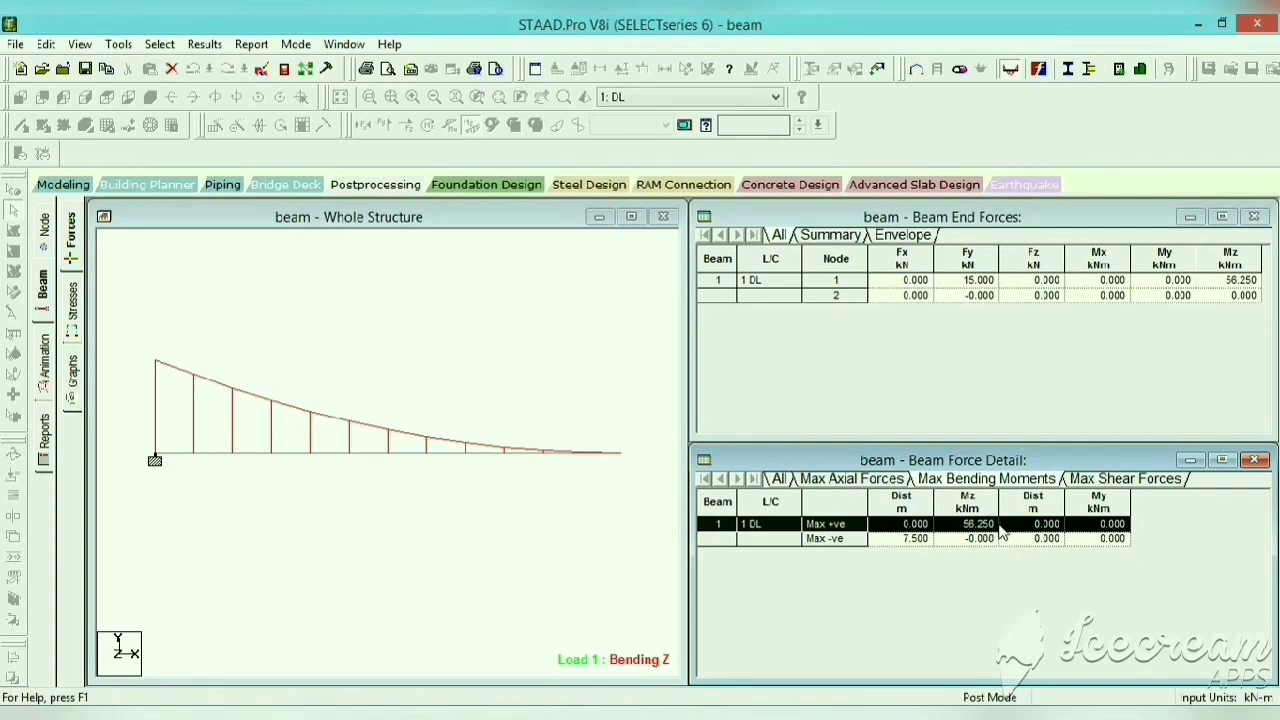
click(1105, 480)
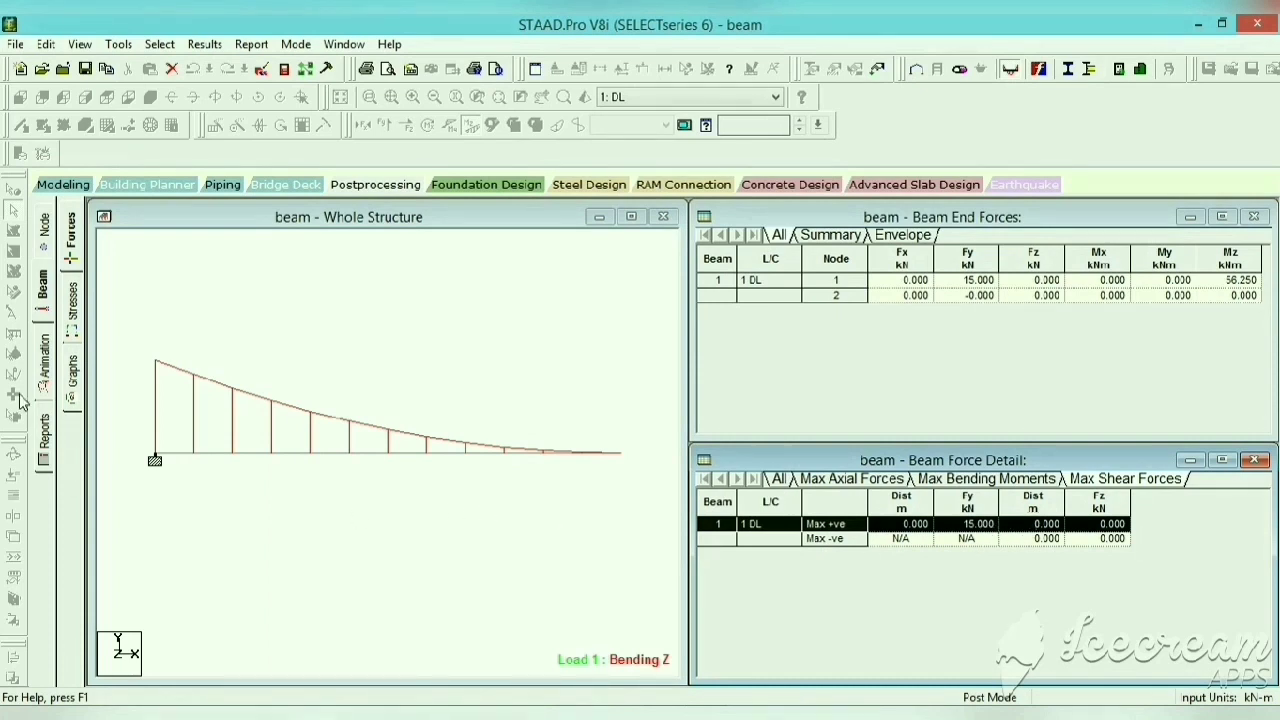
click(78, 377)
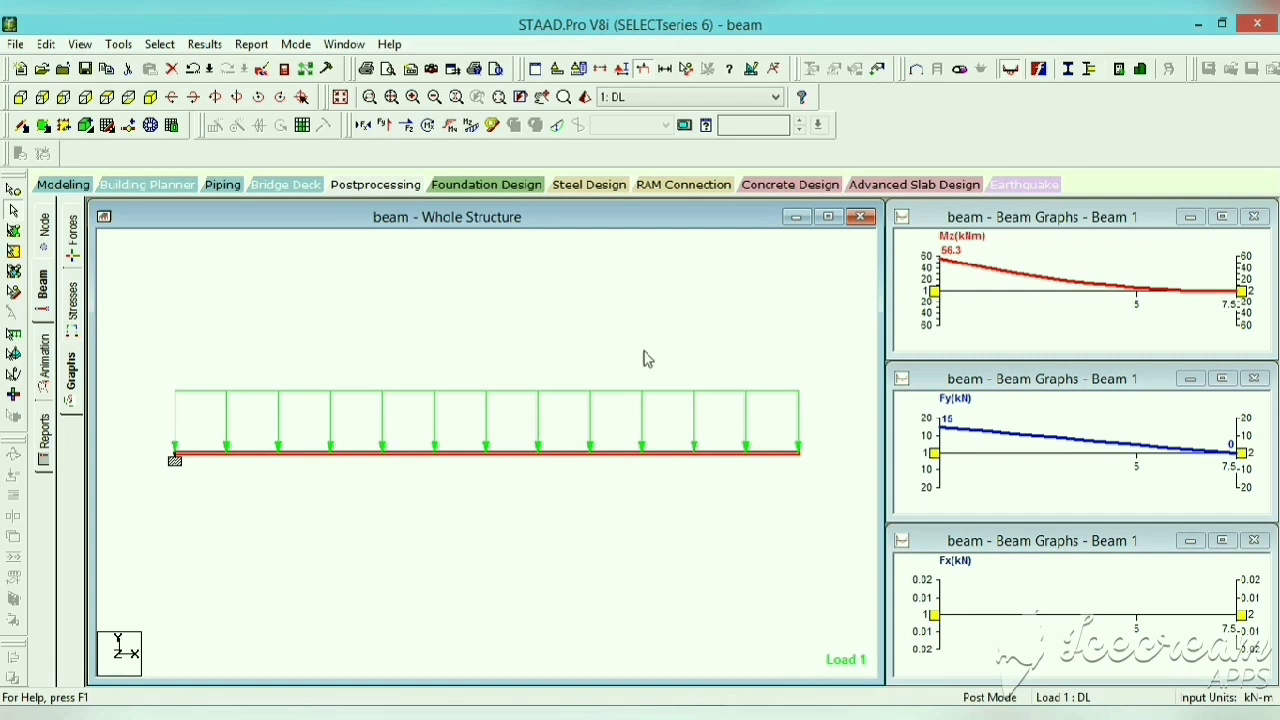
Step: Create a new Space model with file name BEAM2, keeping Meter and KiloNewton units, and proceed to beam modelling
click(16, 44)
click(40, 62)
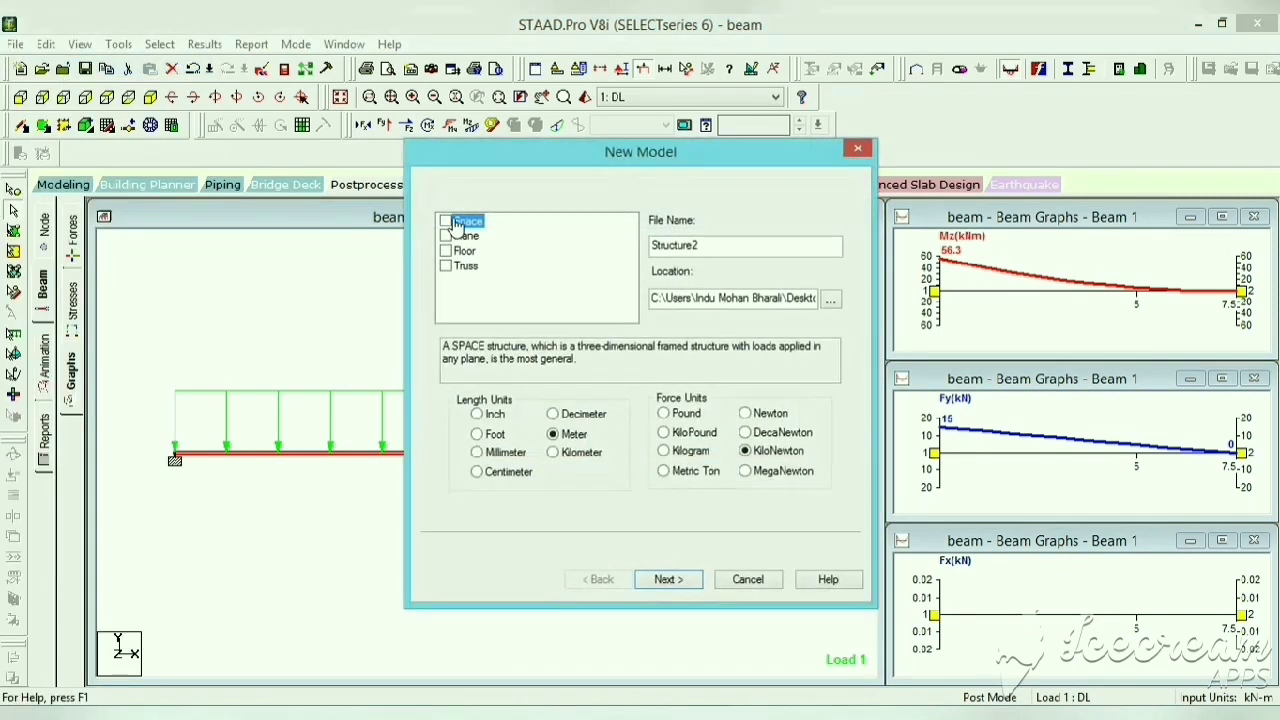
click(450, 222)
drag(735, 250, 603, 283)
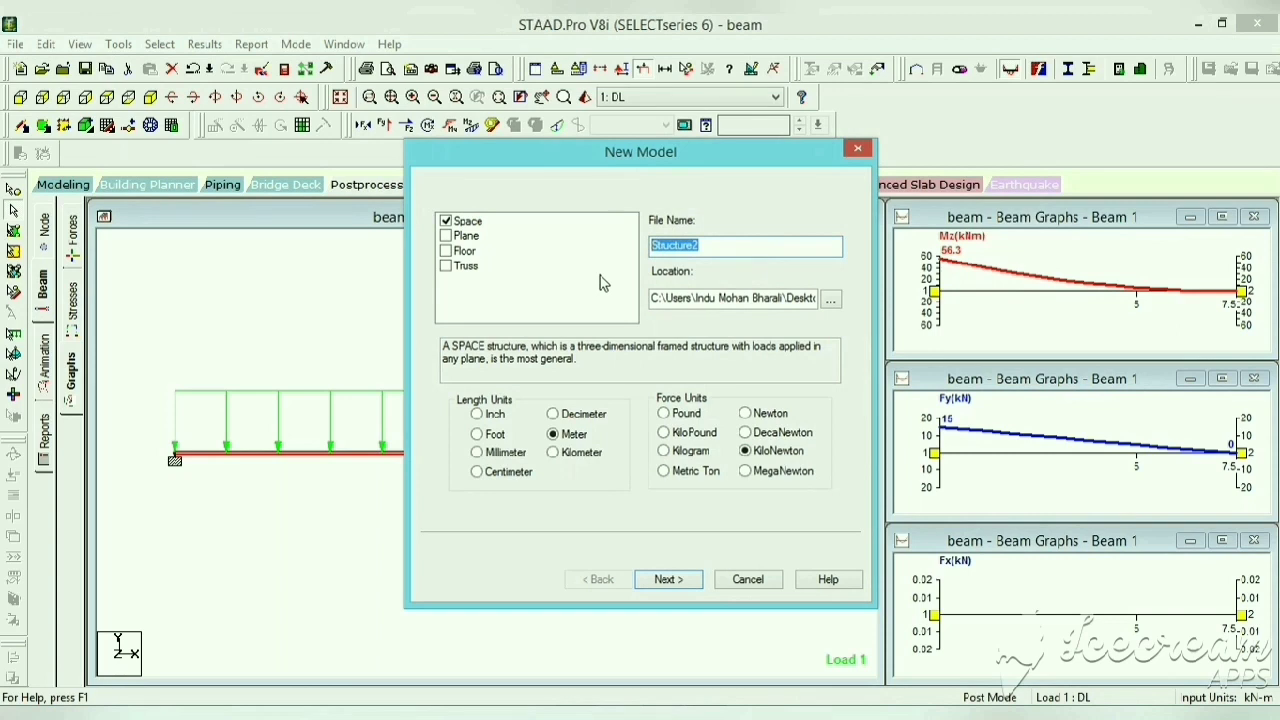
text(BEAM2)
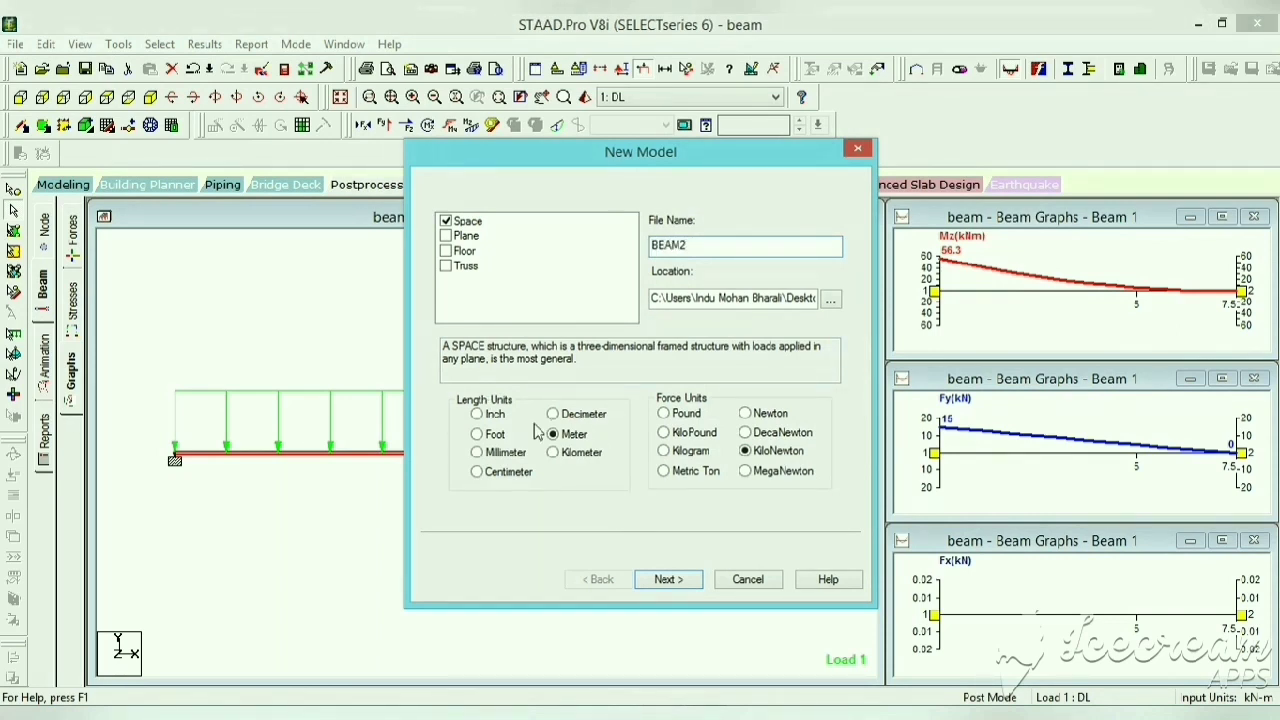
click(670, 580)
click(670, 579)
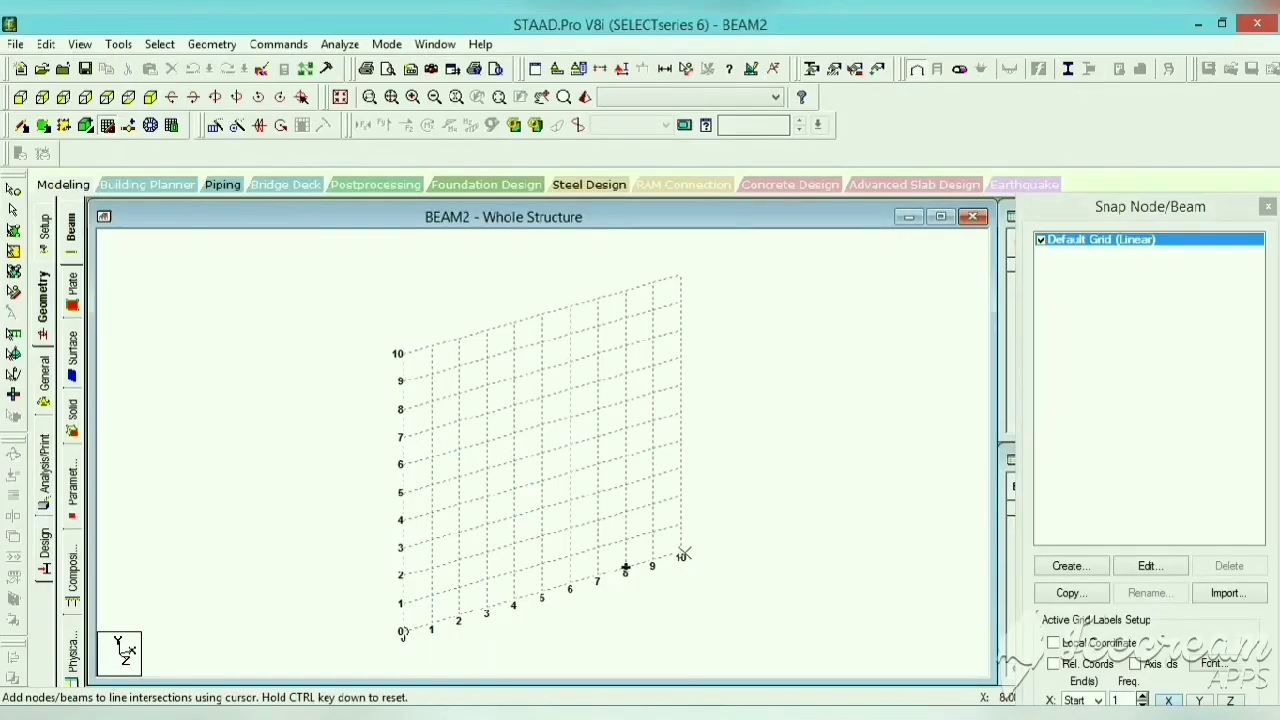
Step: Edit the default linear grid to 20 construction lines in X at 0.5 m spacing
click(1156, 568)
double_click(843, 512)
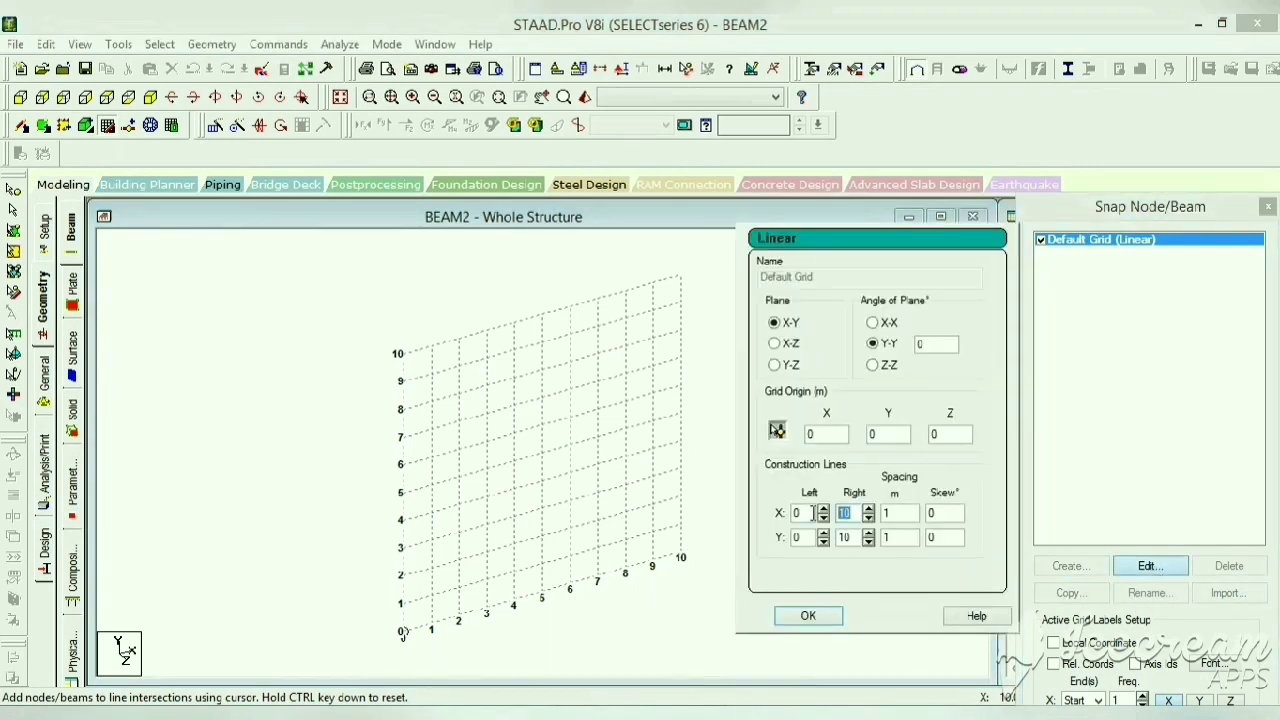
text(20)
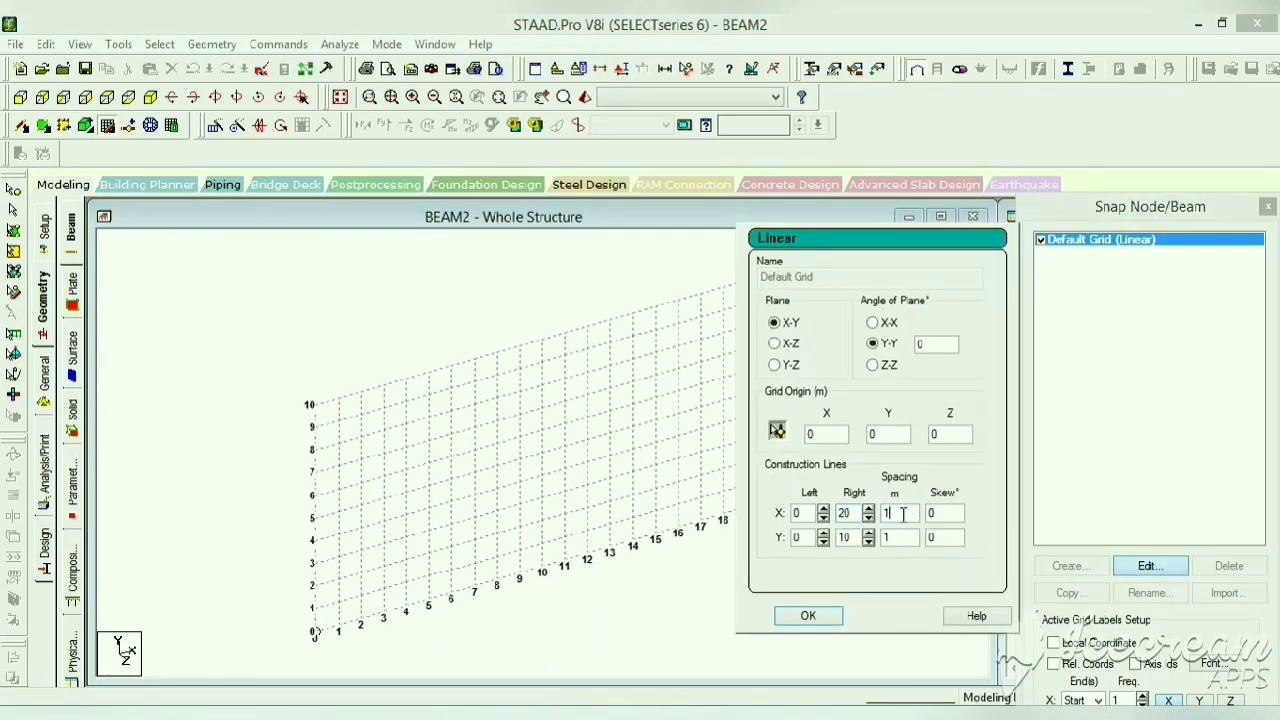
click(828, 614)
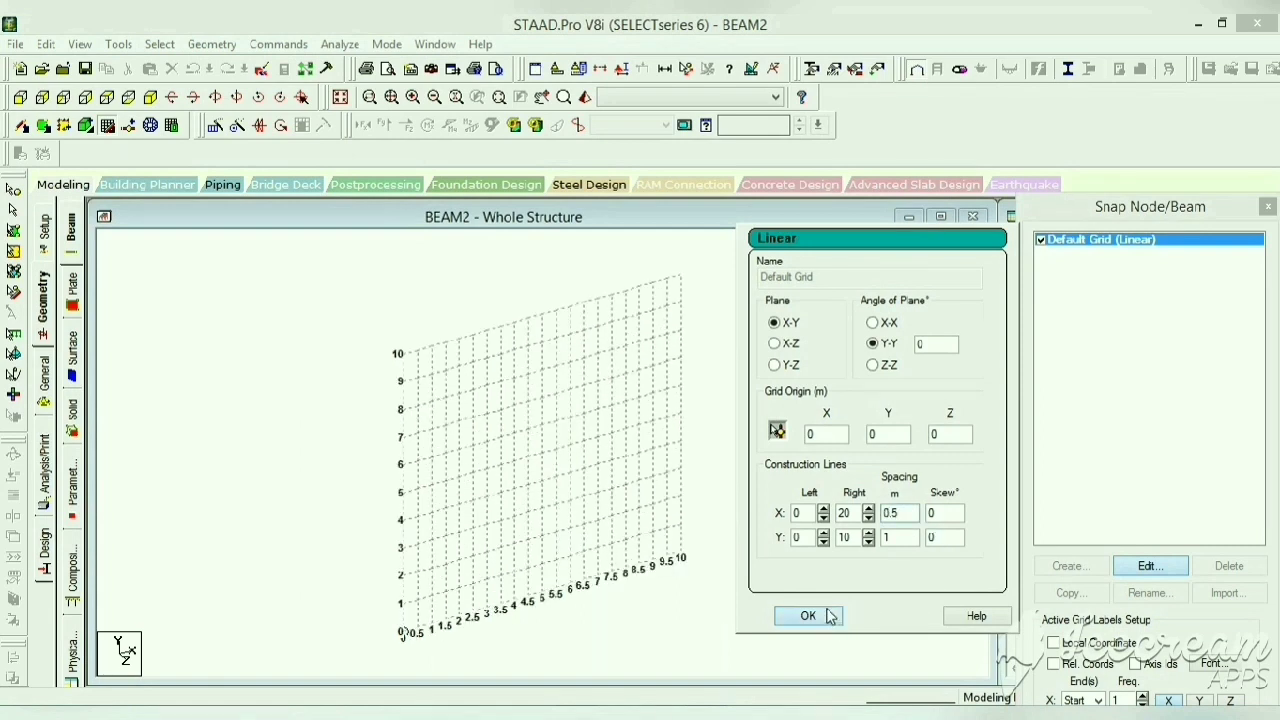
Step: Draw a beam along the X axis from the origin to 7.5 m, close the snap grid, and show the front view
middle_drag(554, 621, 638, 521)
scroll(494, 521, up, 3)
click(415, 588)
click(698, 505)
click(793, 365)
click(1266, 207)
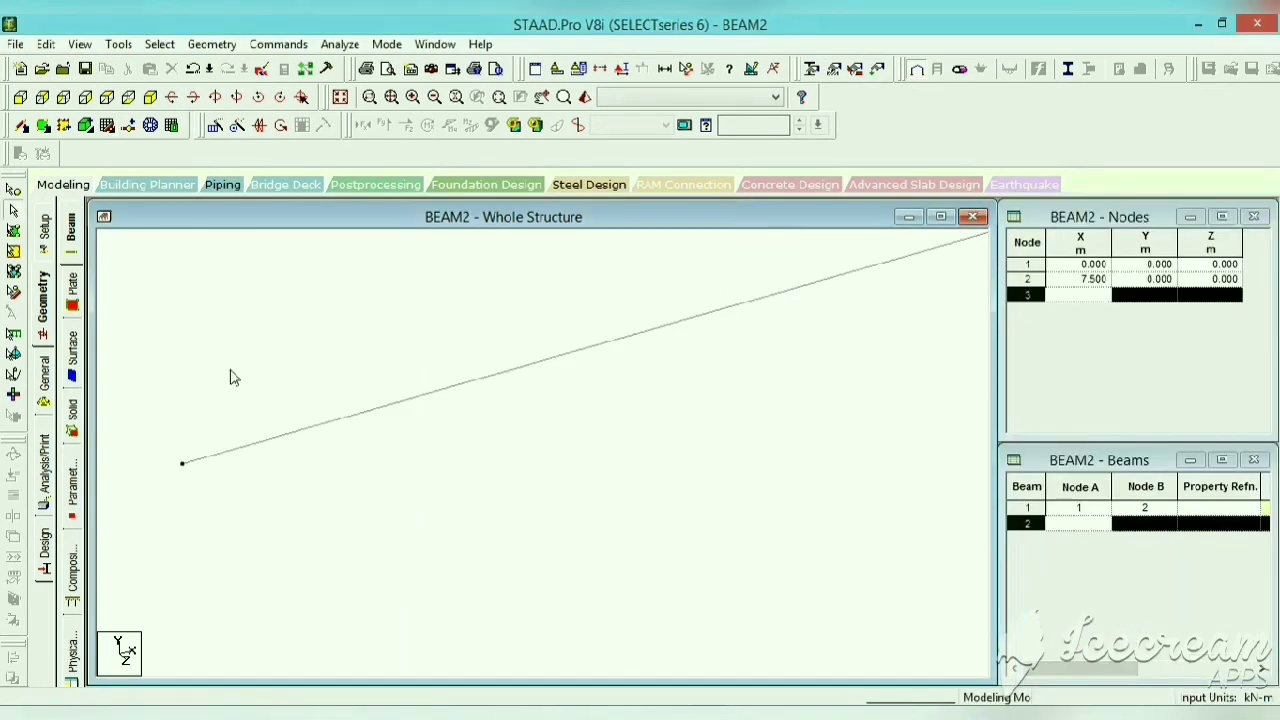
click(21, 98)
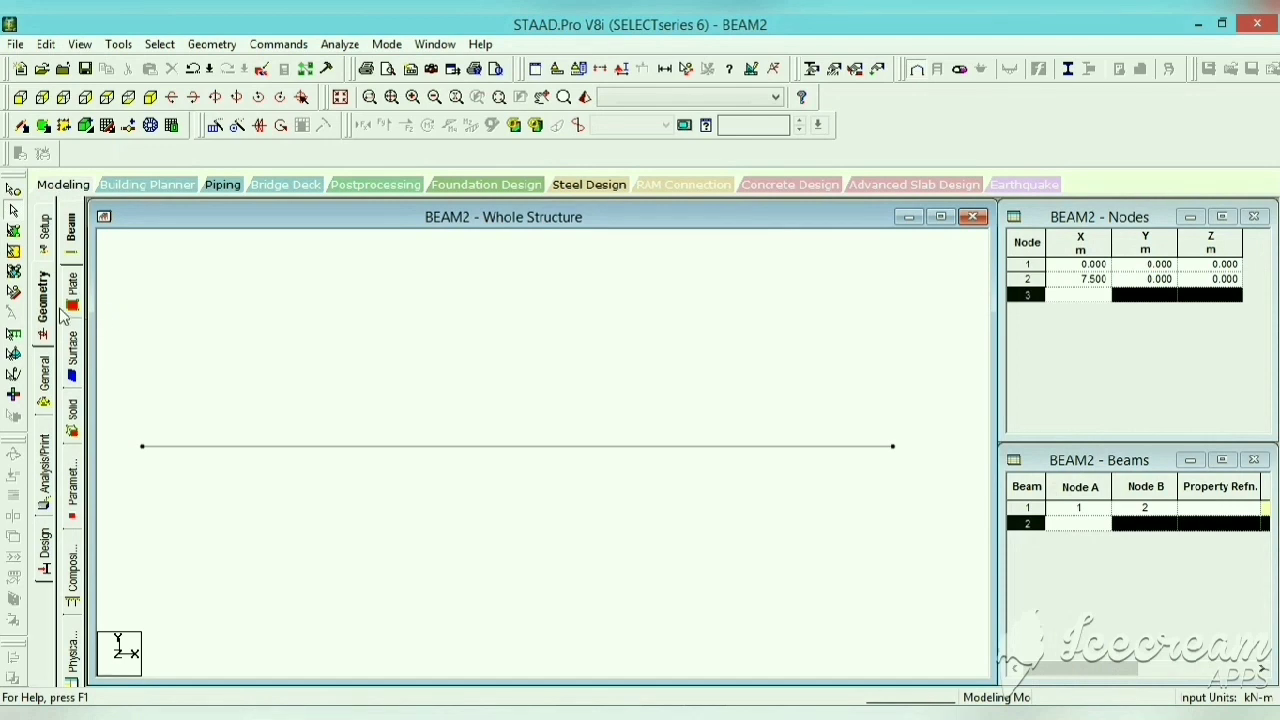
Step: Create a fixed support and assign it to the beam's node at the origin
click(46, 384)
click(72, 370)
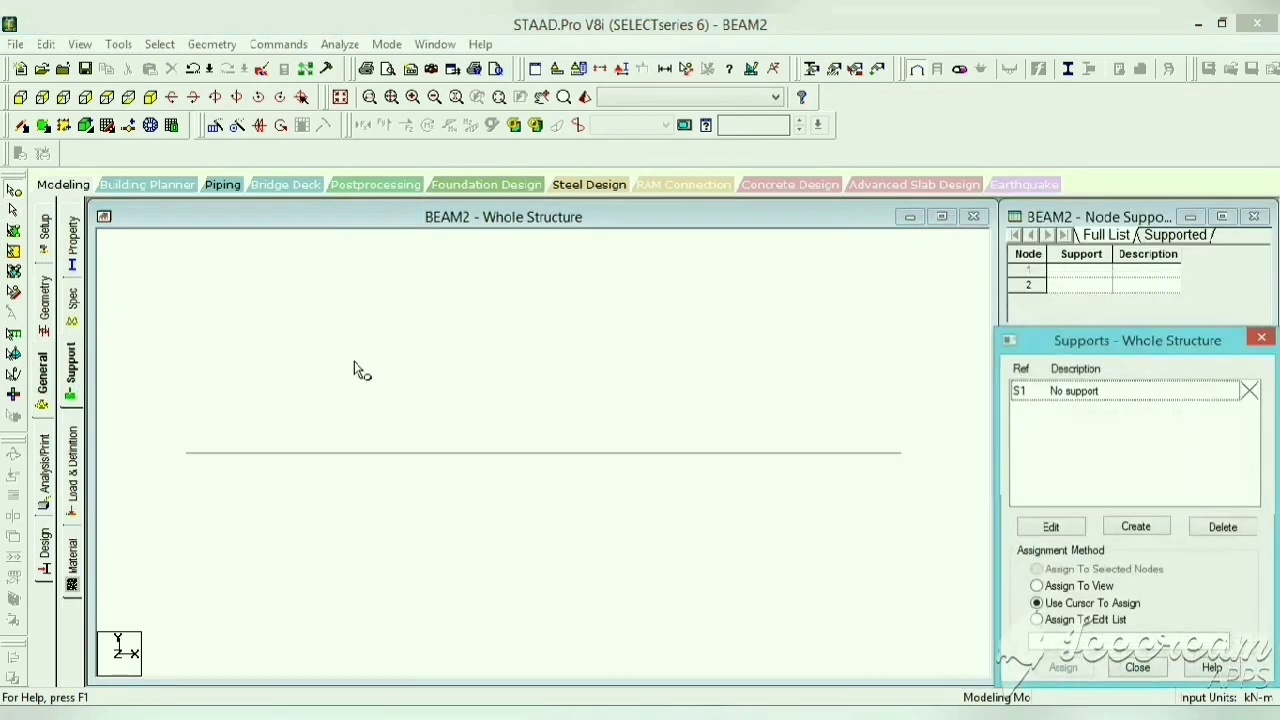
click(1148, 532)
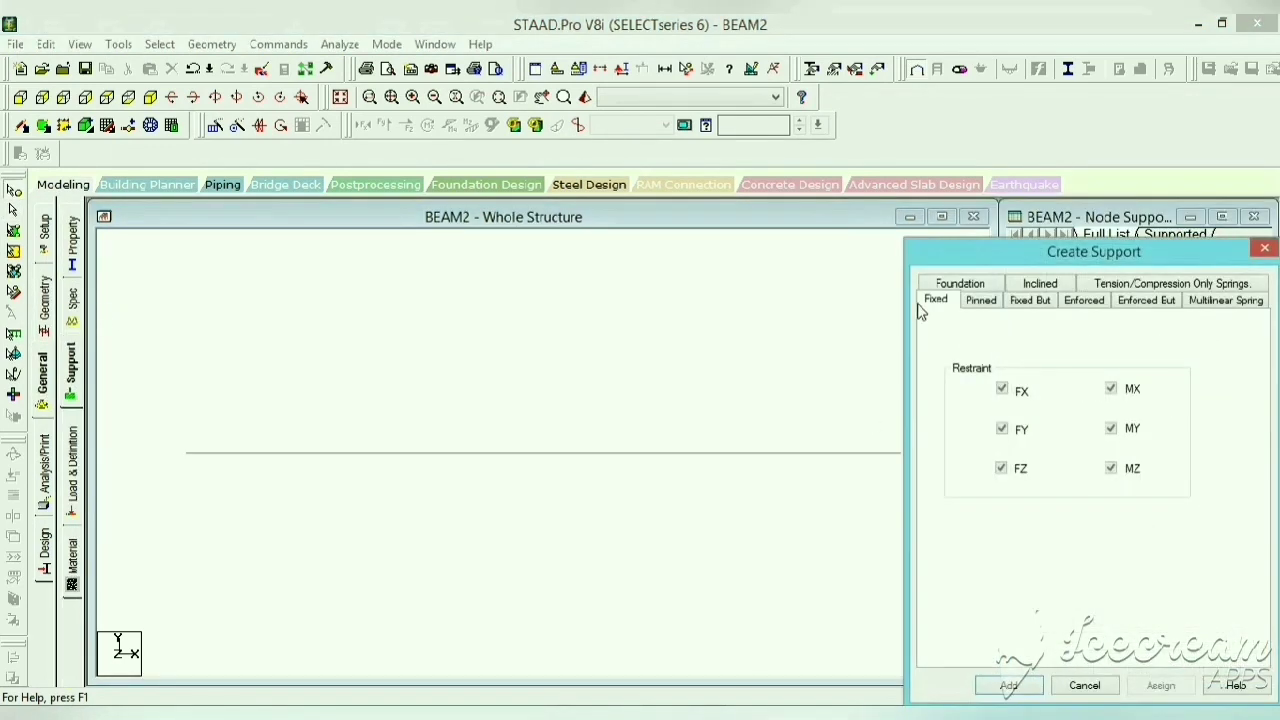
click(1010, 686)
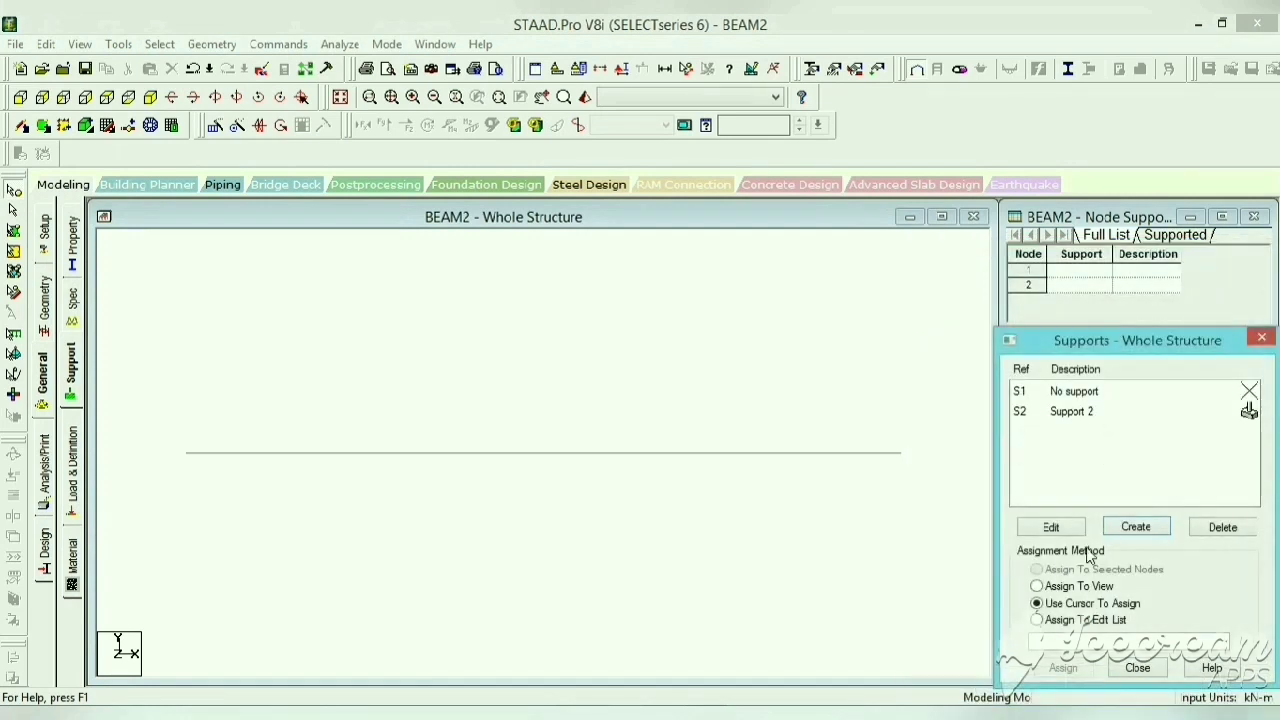
click(1057, 418)
drag(266, 420, 149, 520)
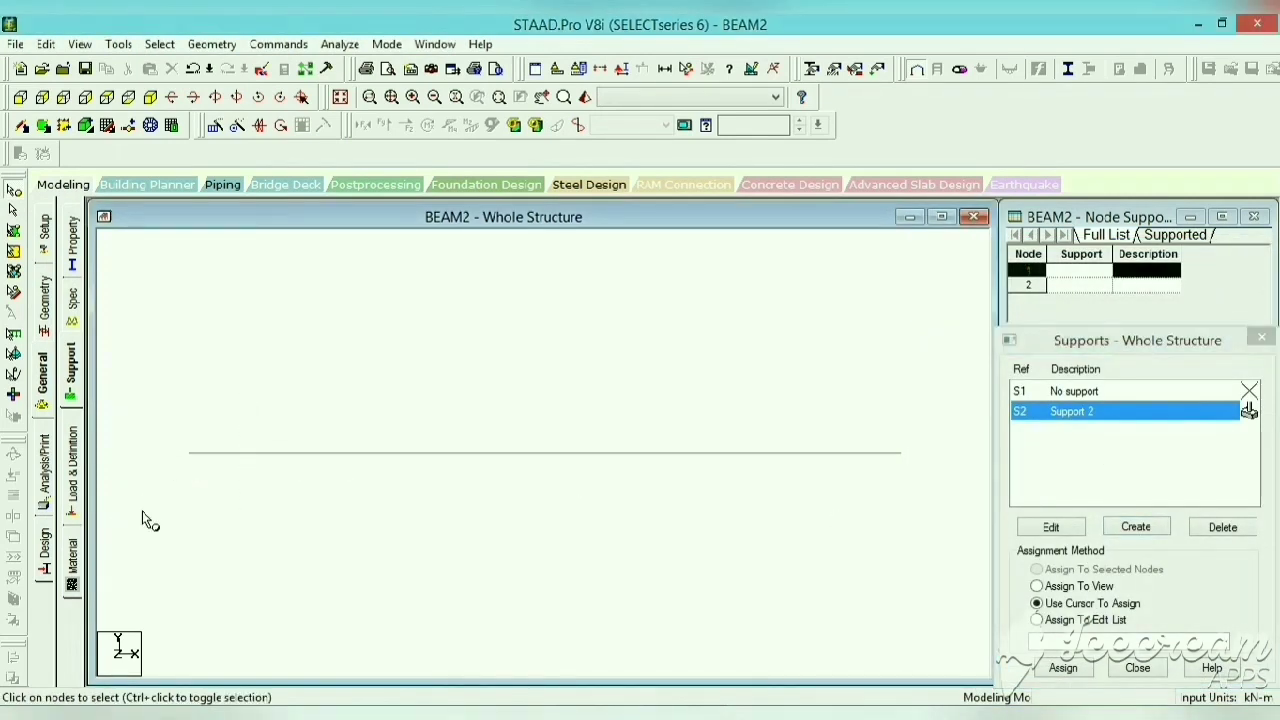
click(1063, 668)
click(1132, 560)
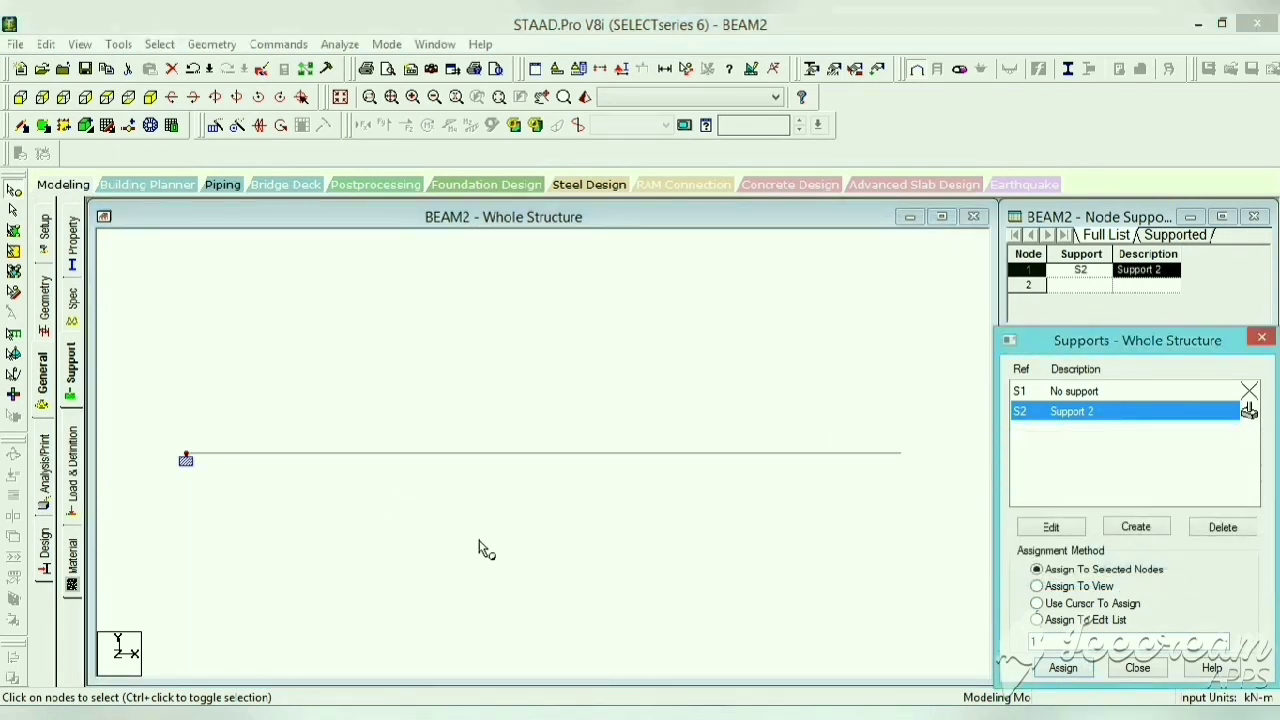
Step: Define a rectangular concrete section with YD 0.3 m and ZD 0.25 m
click(73, 243)
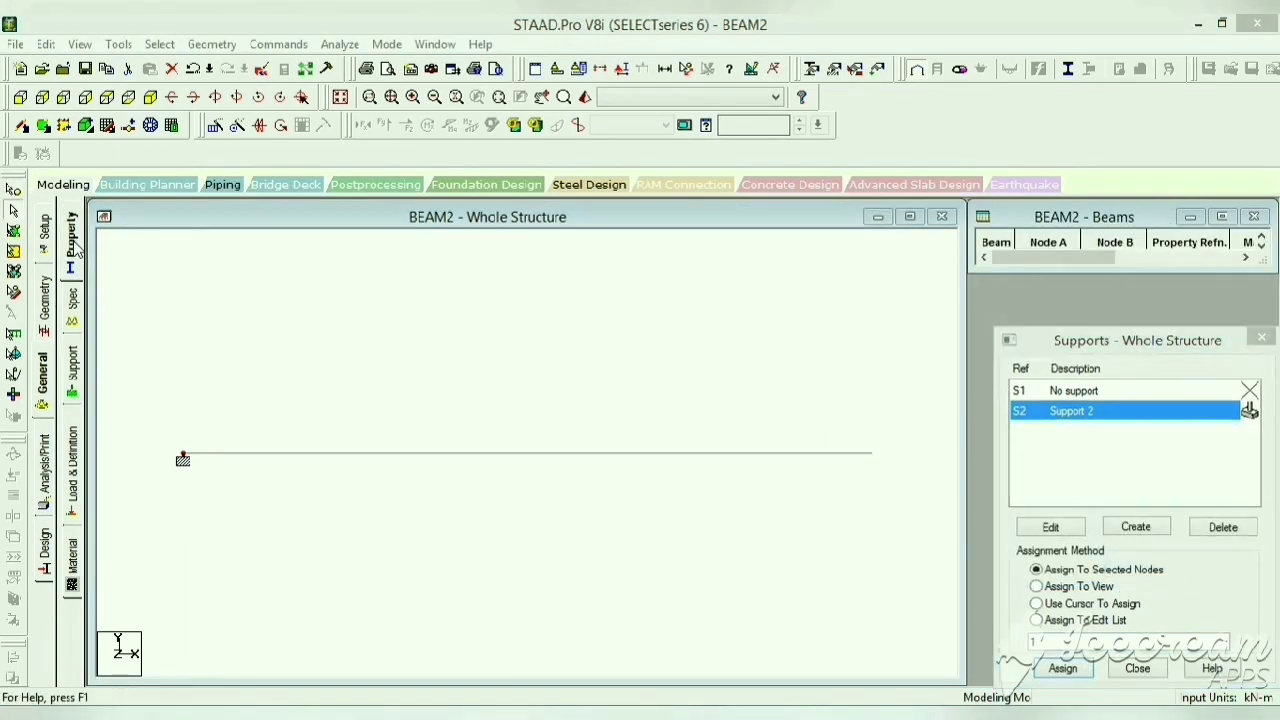
click(1215, 518)
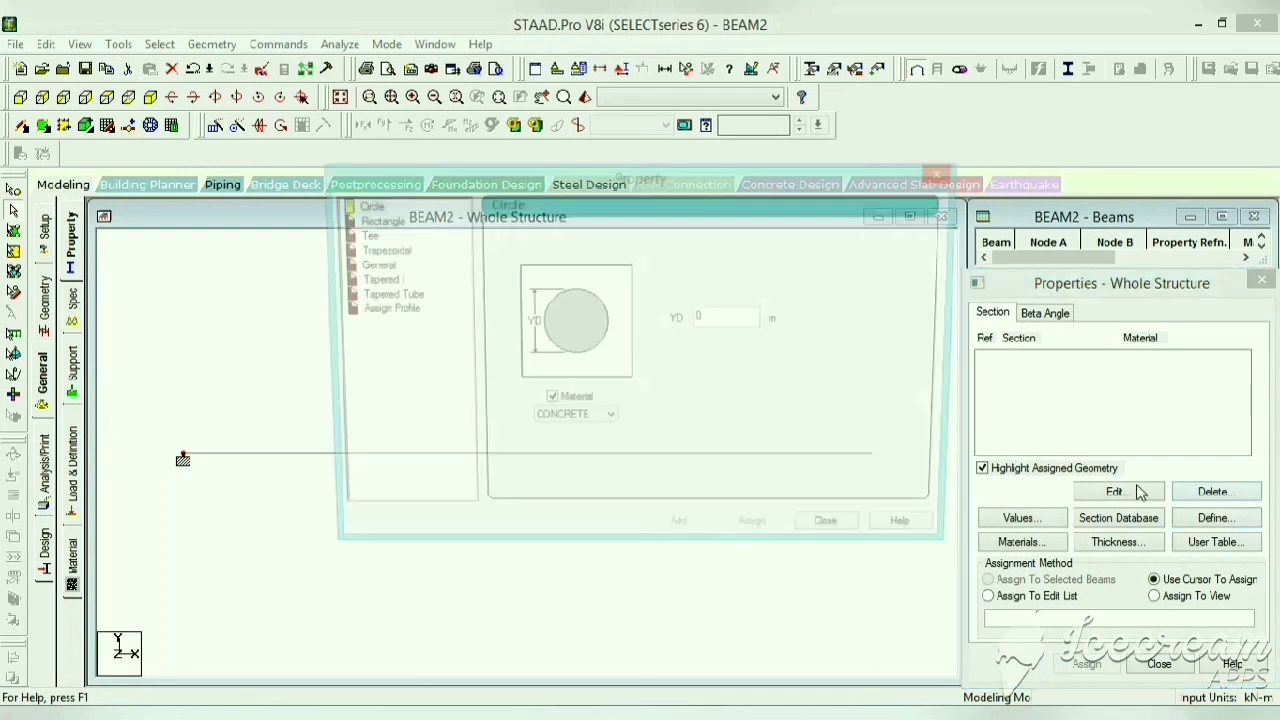
click(374, 220)
double_click(702, 307)
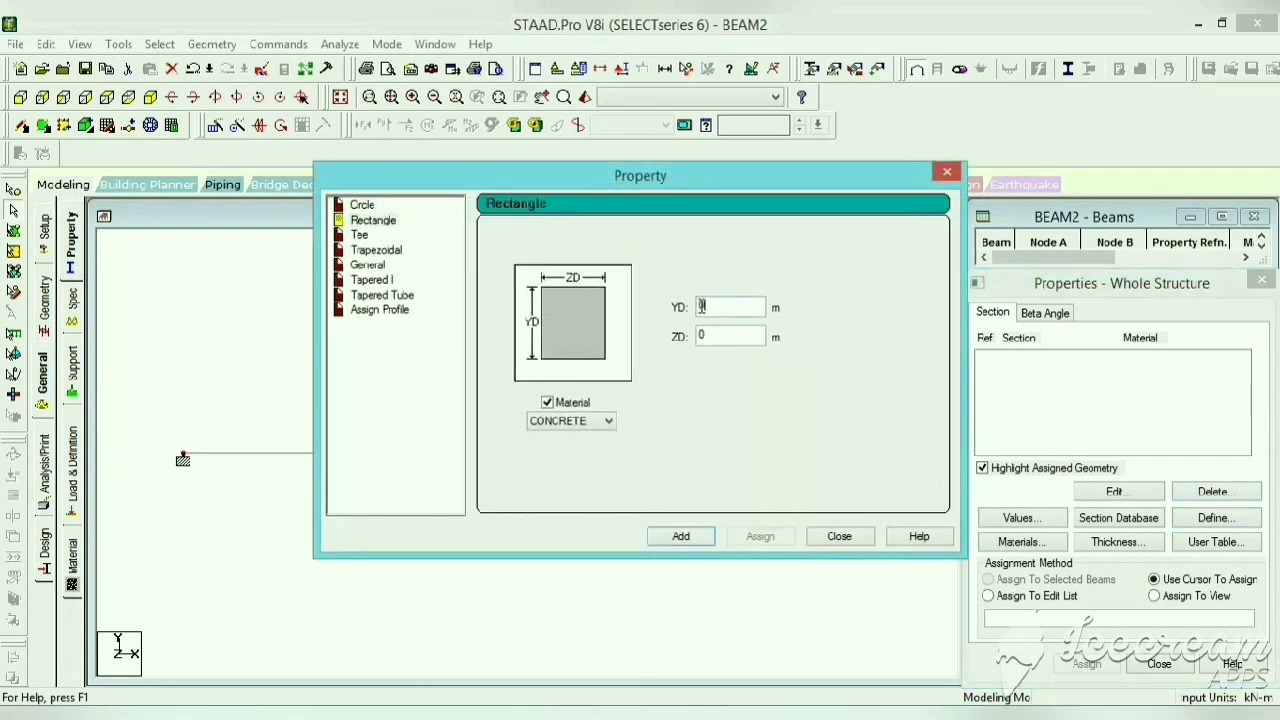
text(.3)
double_click(728, 337)
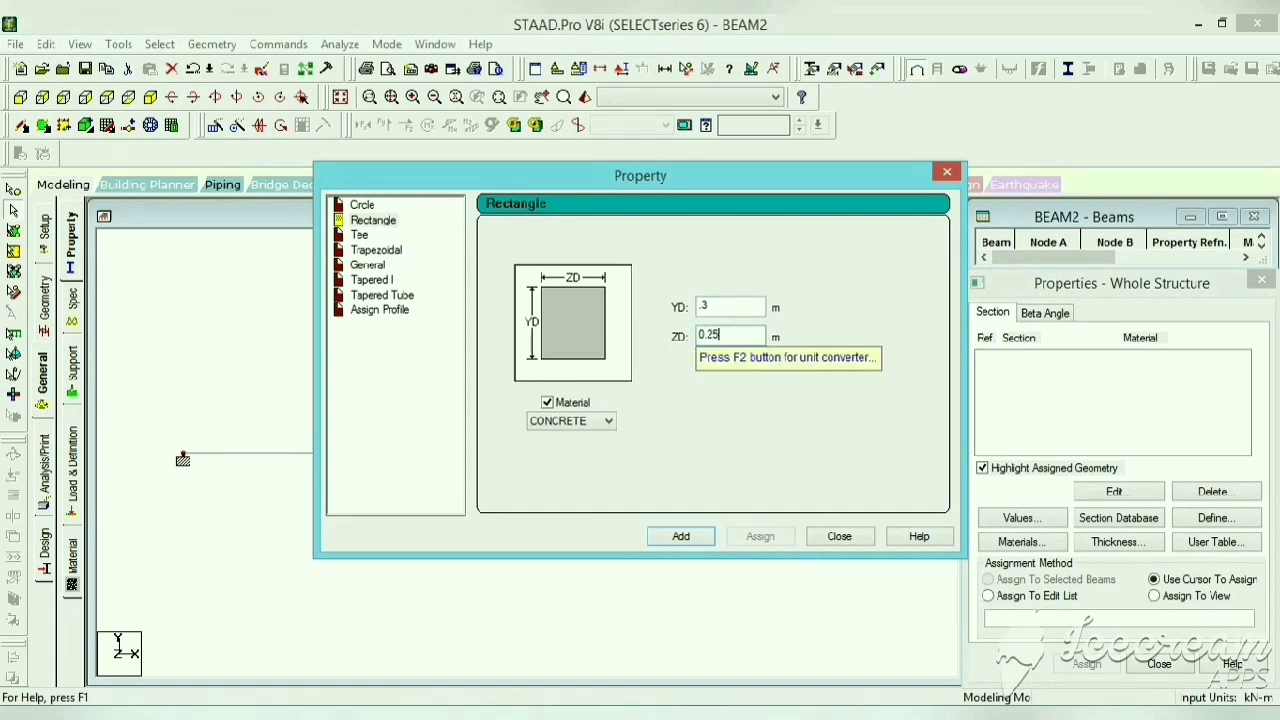
text(0.25)
click(686, 540)
click(838, 536)
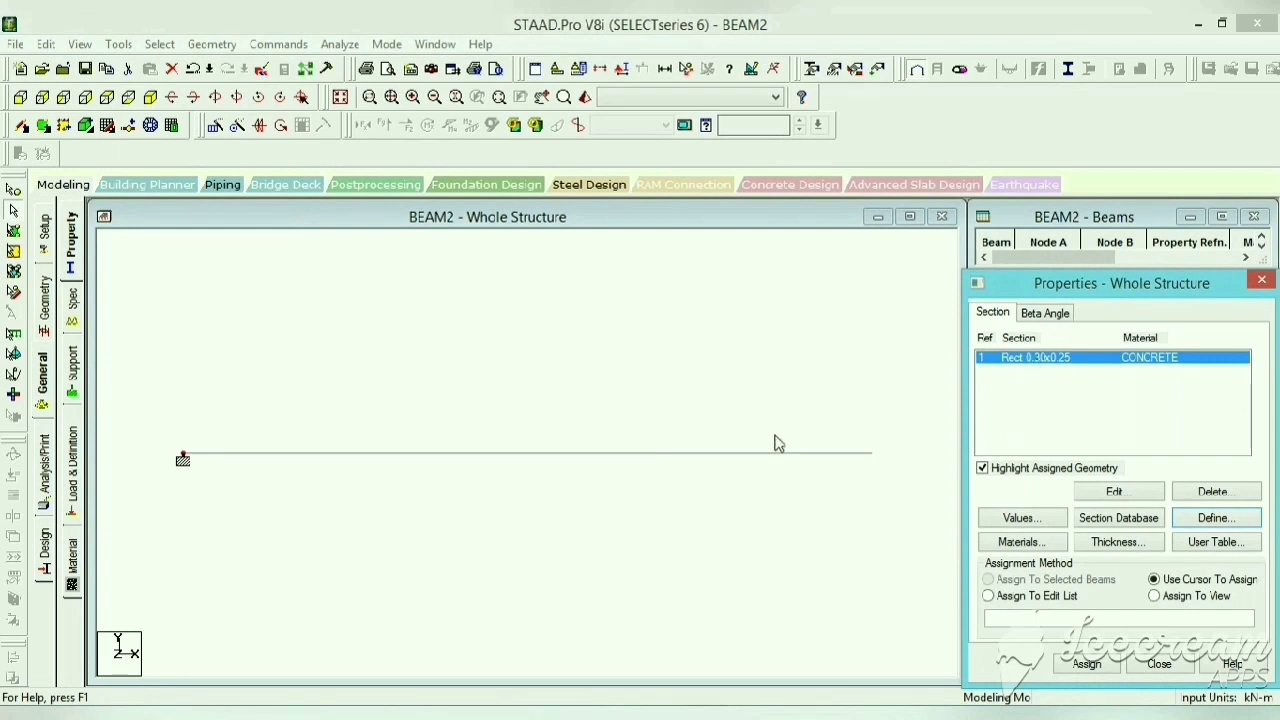
Step: Assign the rectangular section to the beam and check it in the 3D rendered view
click(815, 455)
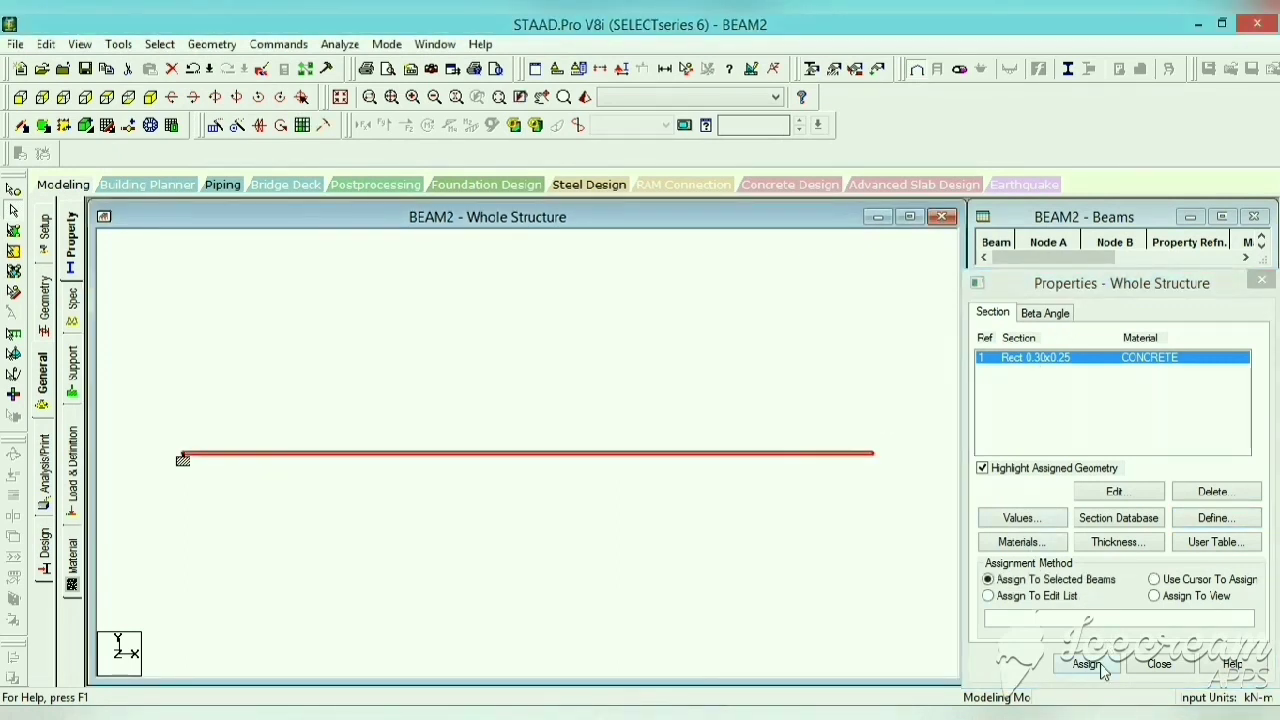
click(1088, 666)
click(1134, 529)
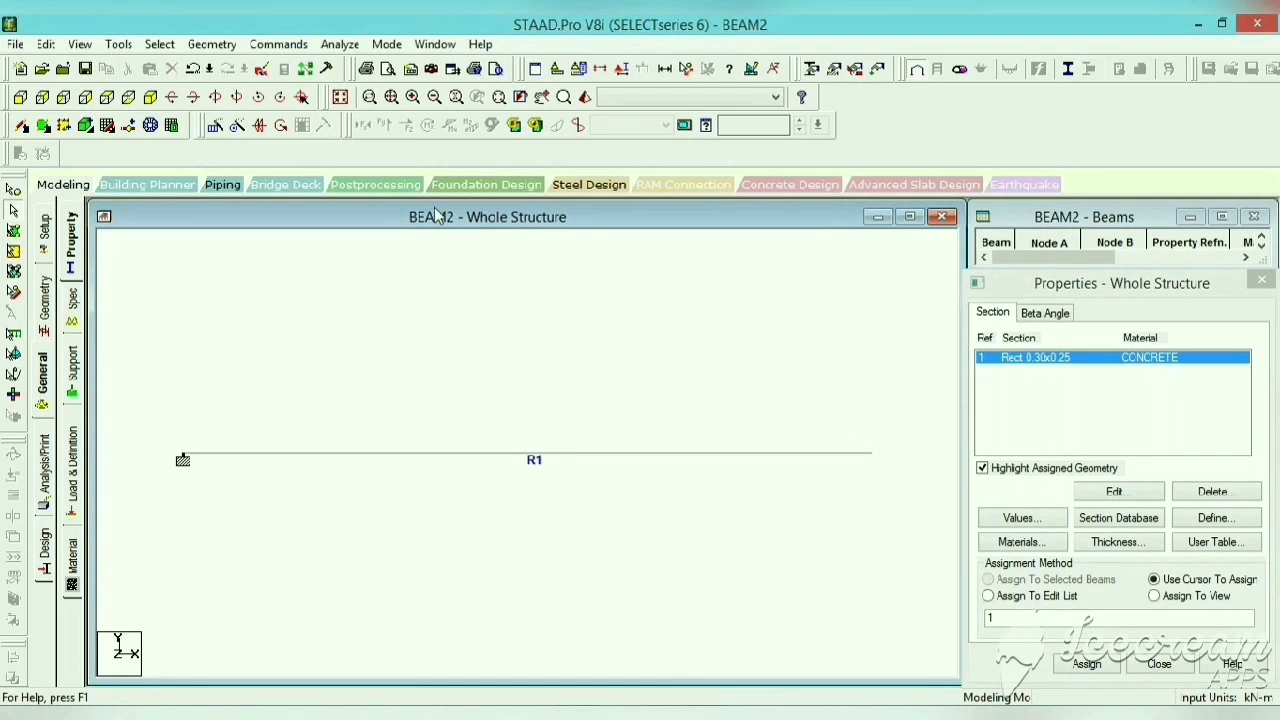
click(584, 97)
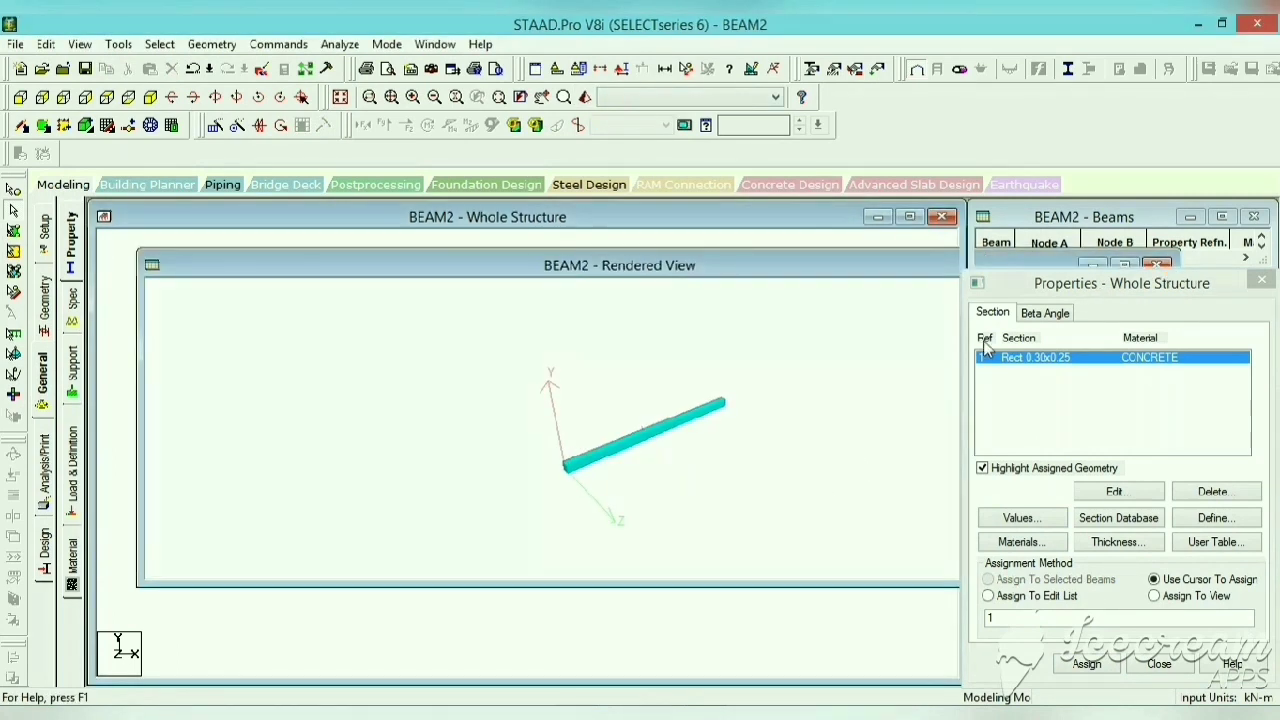
click(1156, 264)
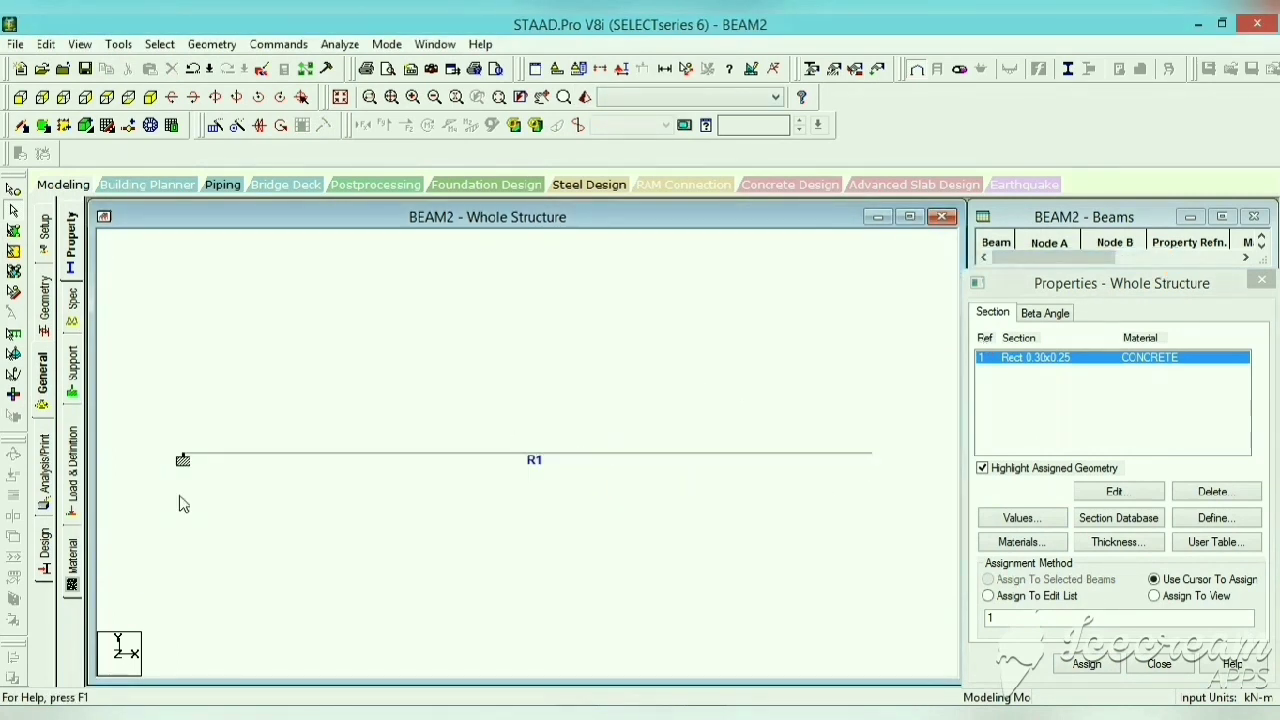
Step: Add primary load case 1 with loading type Dead and the title DL
click(73, 470)
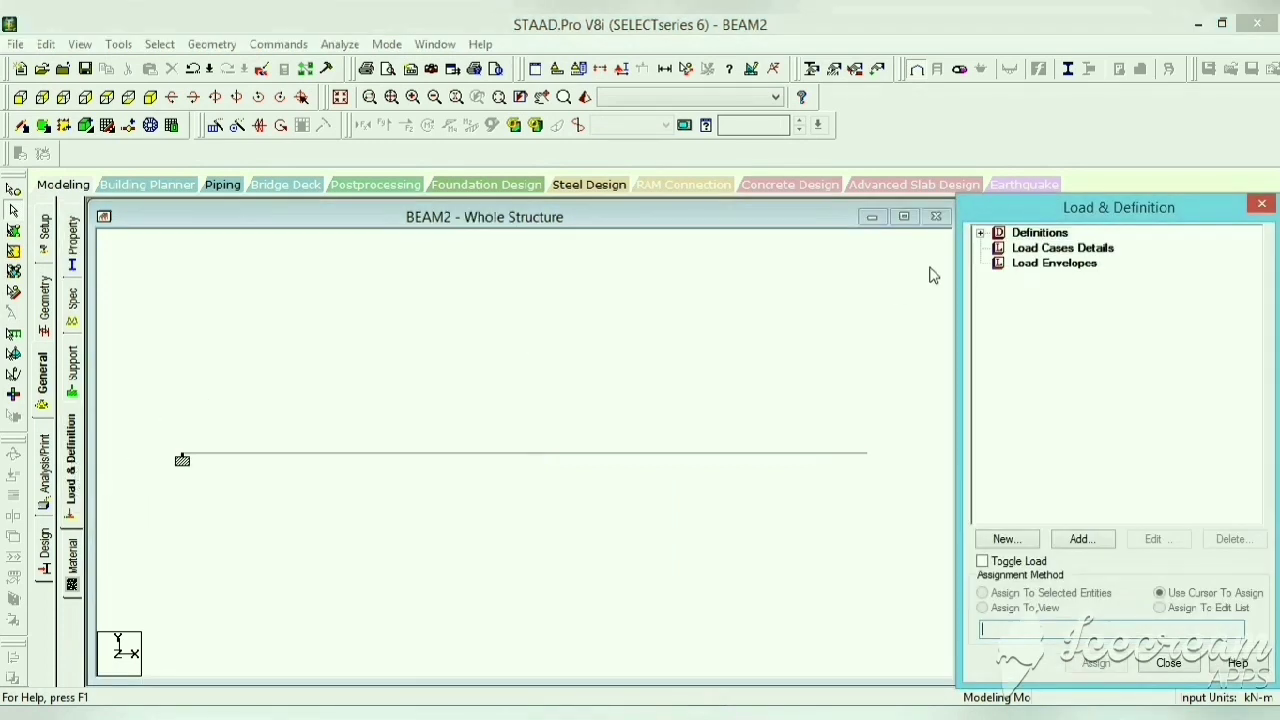
click(1052, 252)
click(1083, 539)
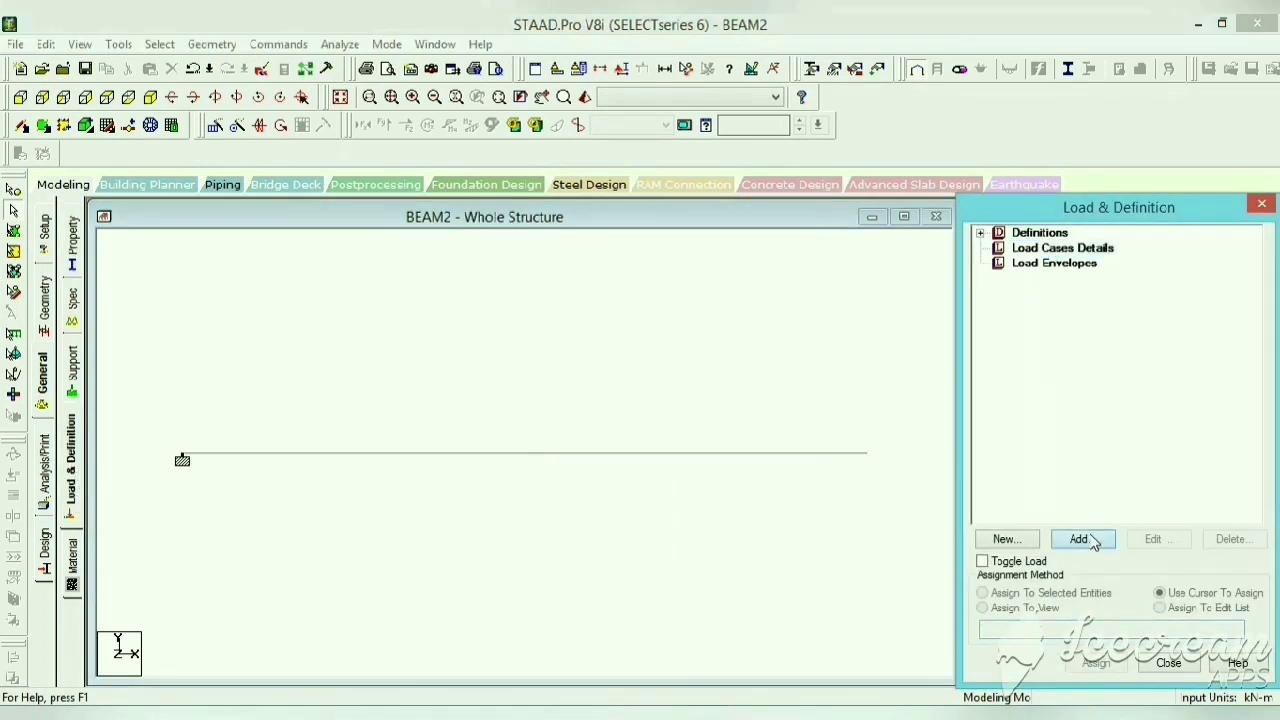
drag(590, 340, 412, 342)
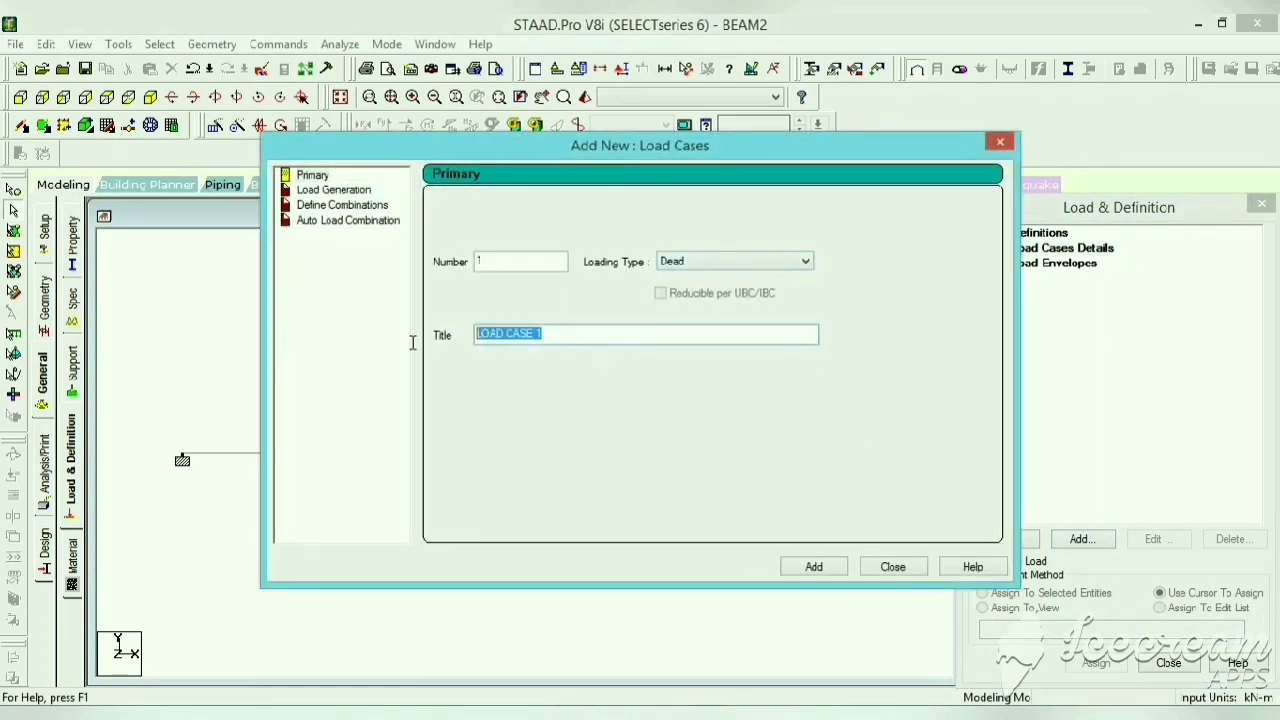
text(DL)
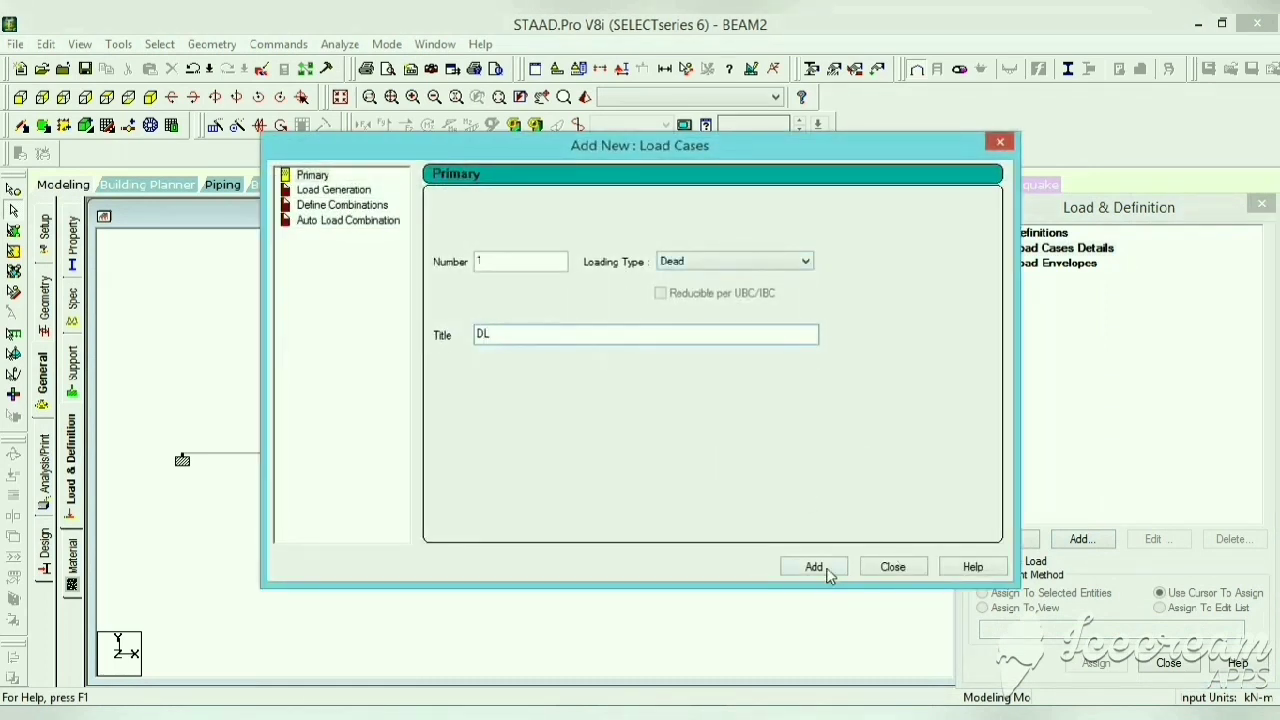
click(829, 569)
click(886, 566)
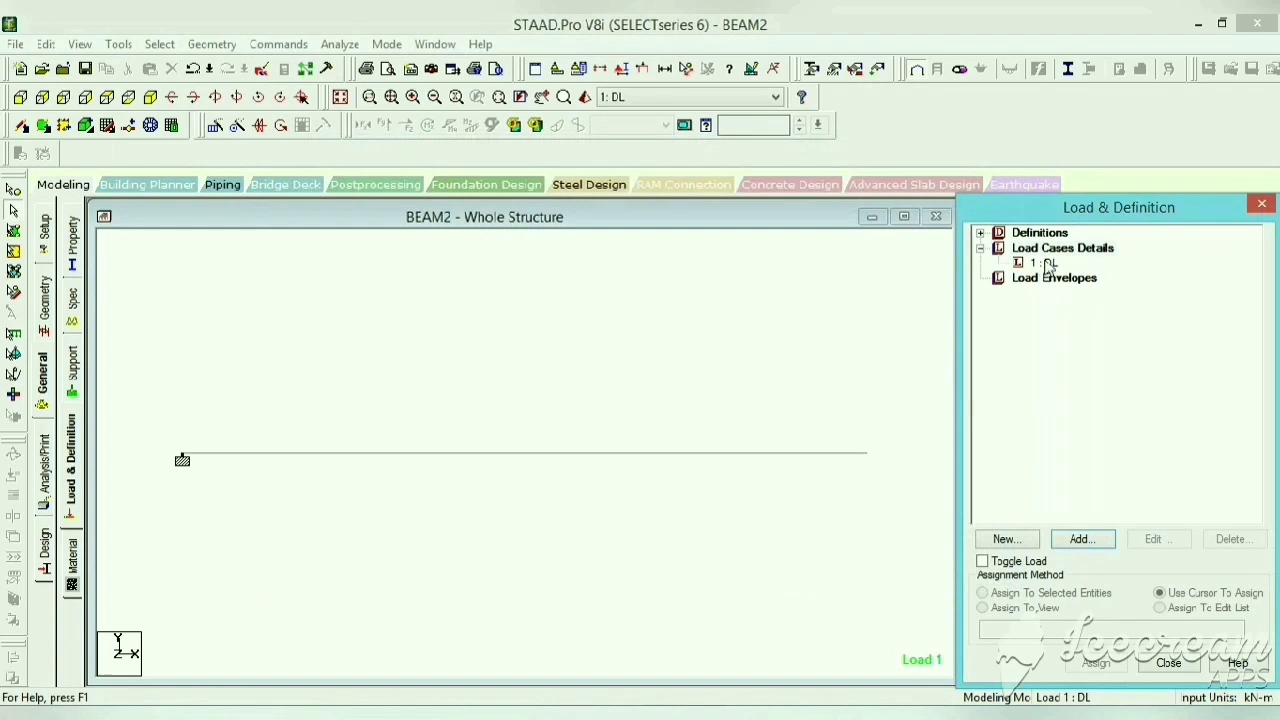
Step: Add a concentrated member force of -3 kN in the GY direction at d1 7.5 m to load case DL
click(1084, 545)
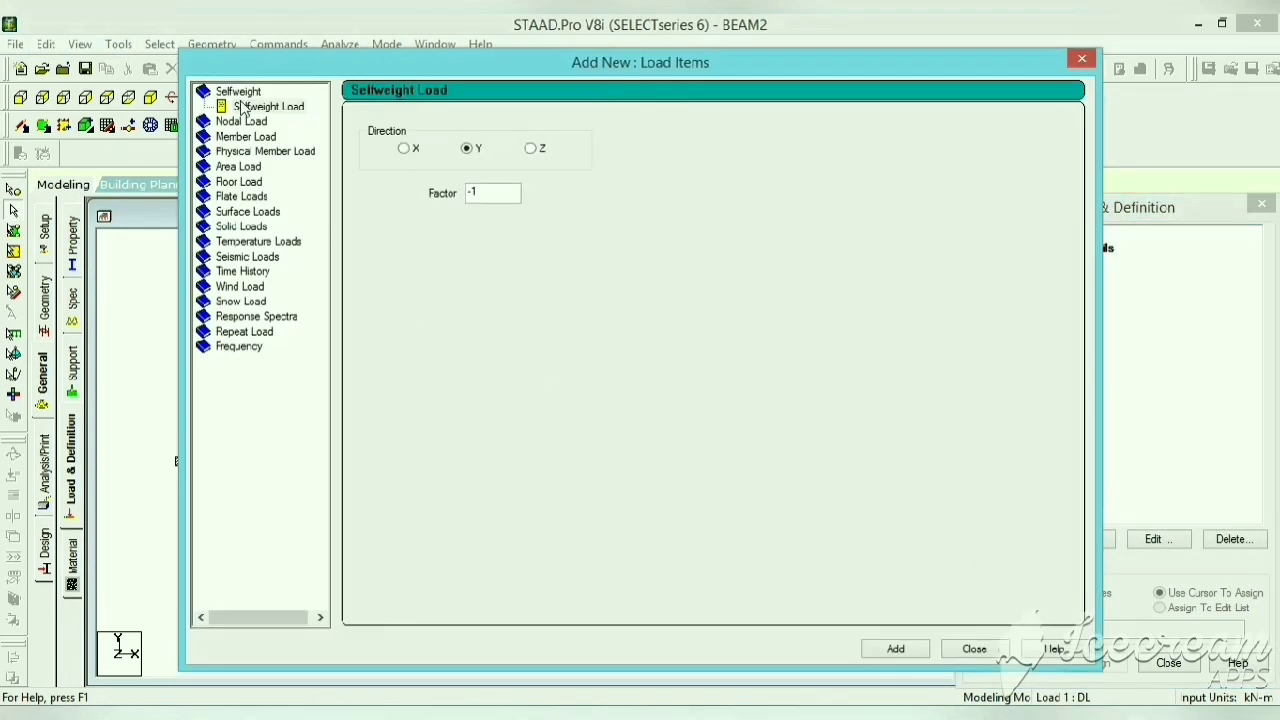
click(260, 137)
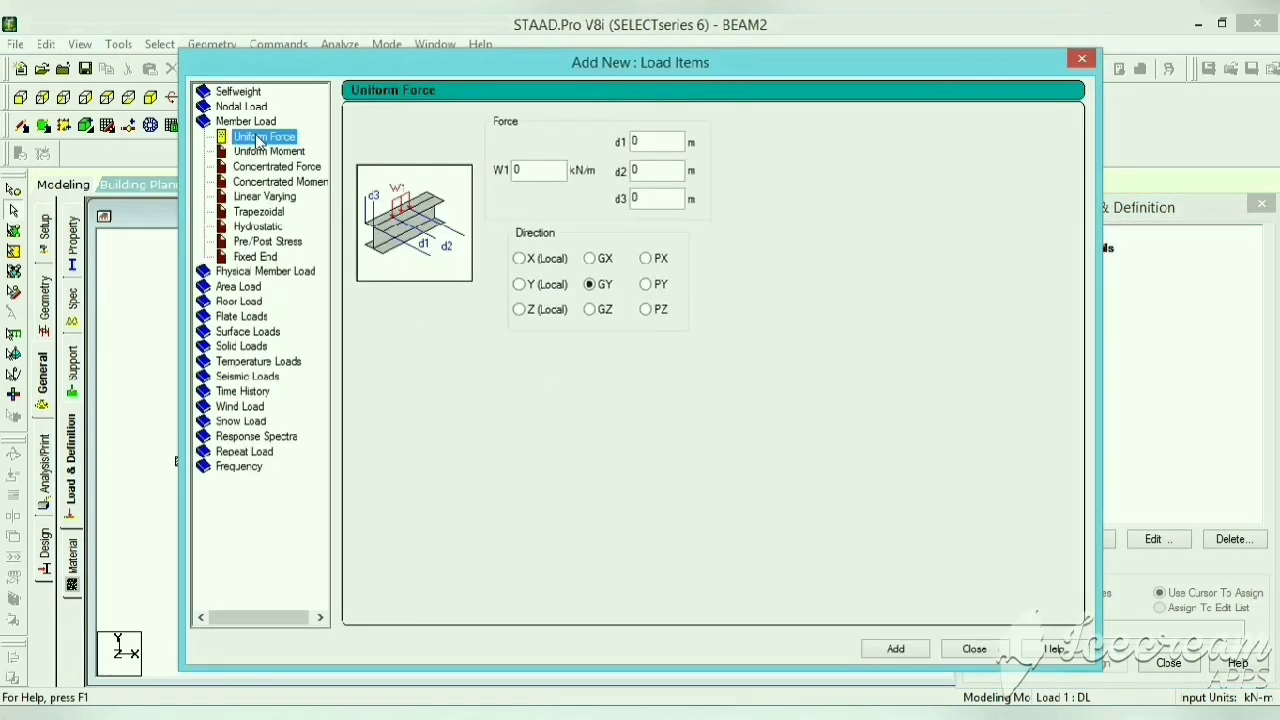
click(302, 172)
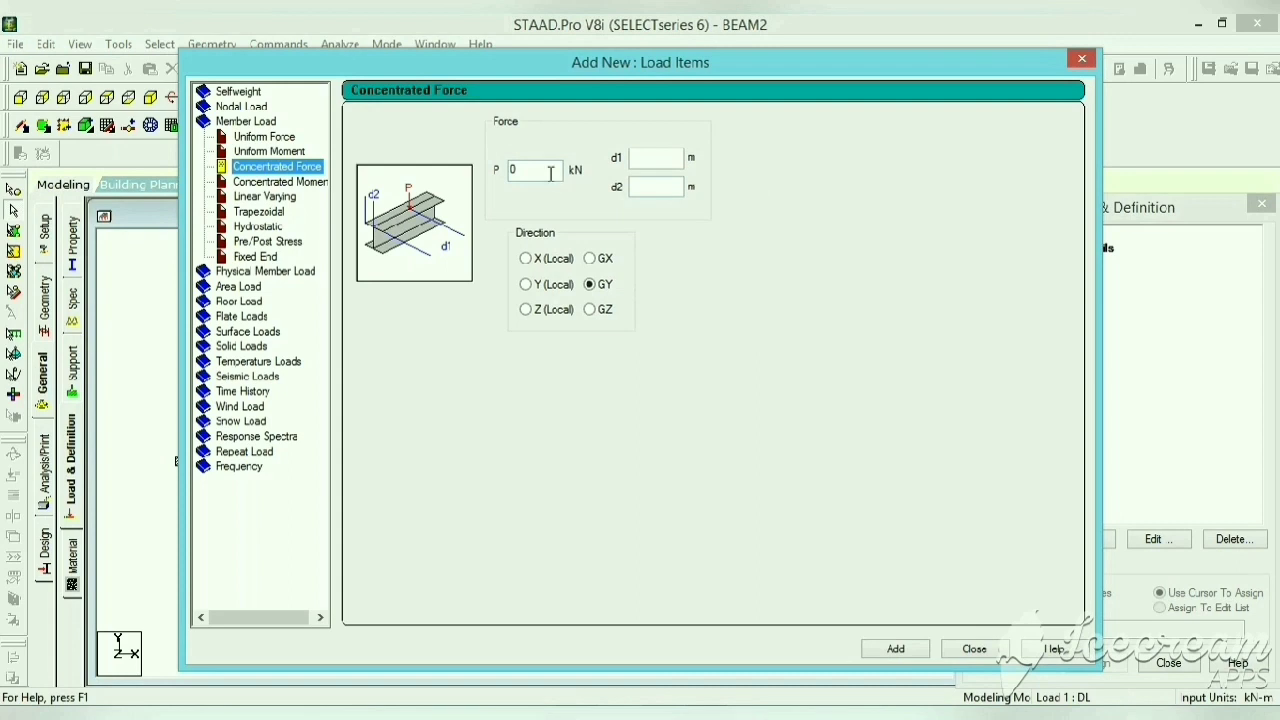
click(513, 170)
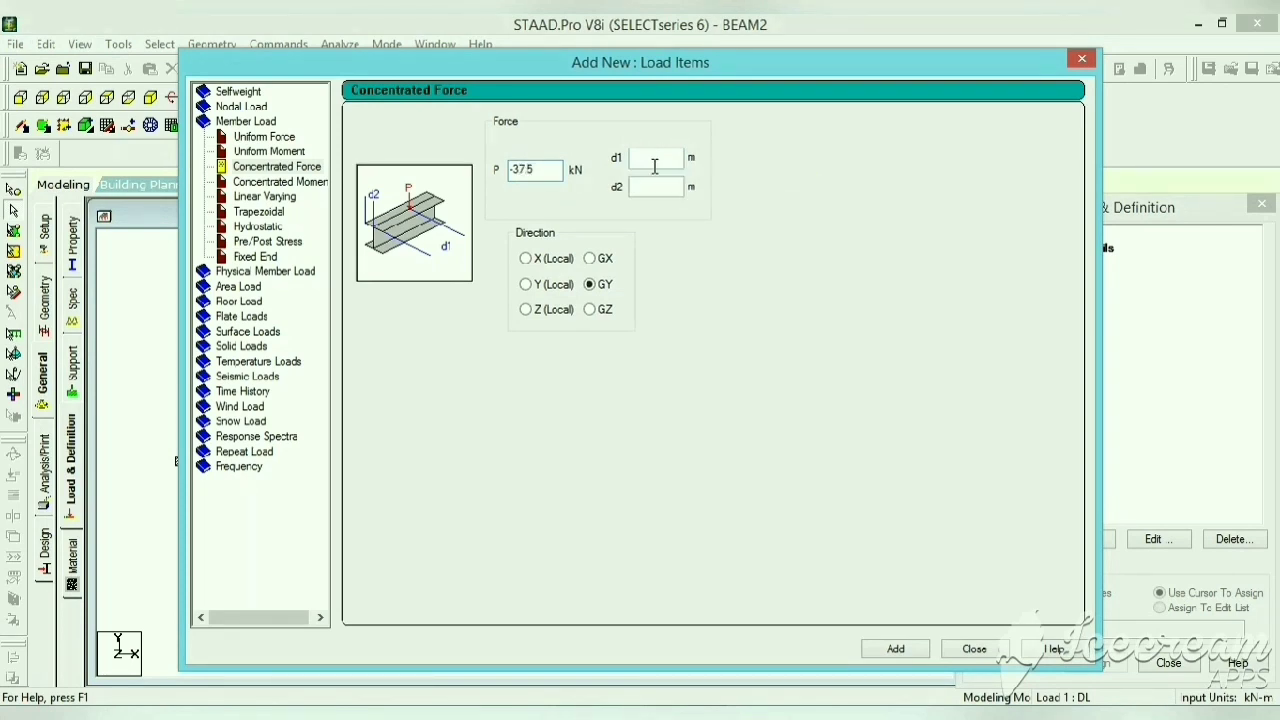
key(BackSpace)
click(659, 157)
text(7.5)
click(902, 646)
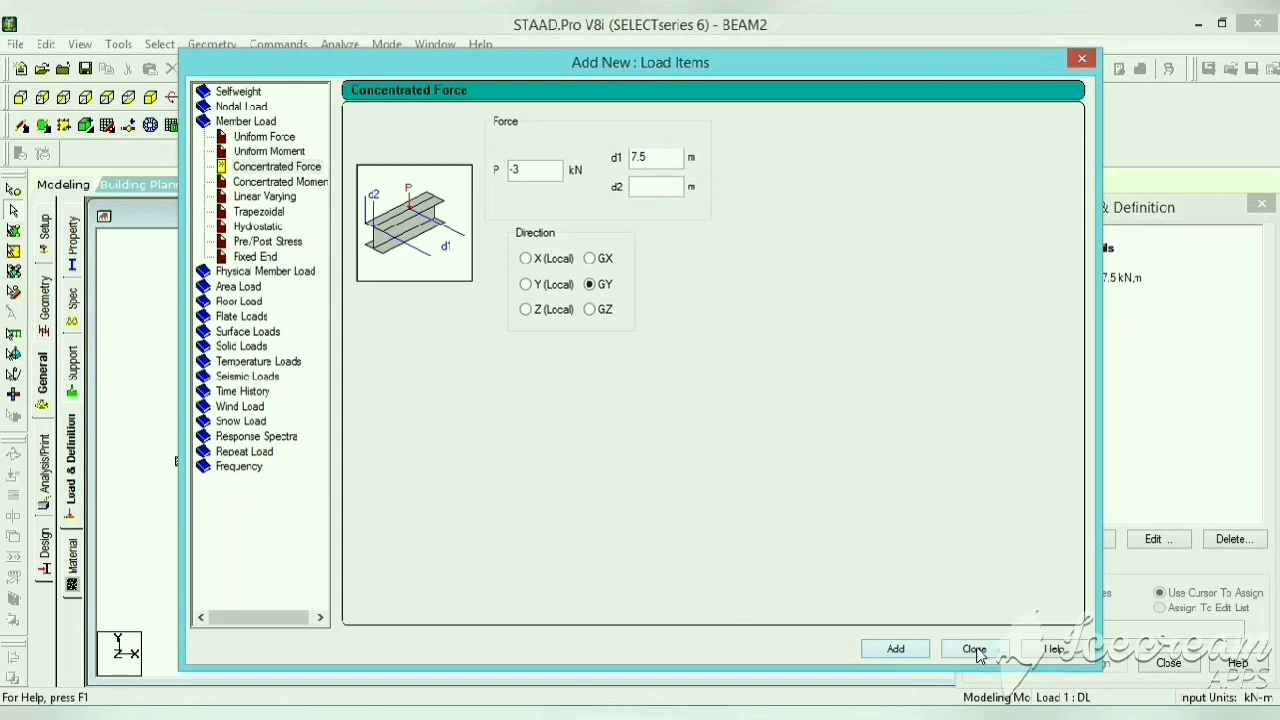
Step: Assign the -3 kN concentrated GY load of load case DL to the selected beam
click(1115, 277)
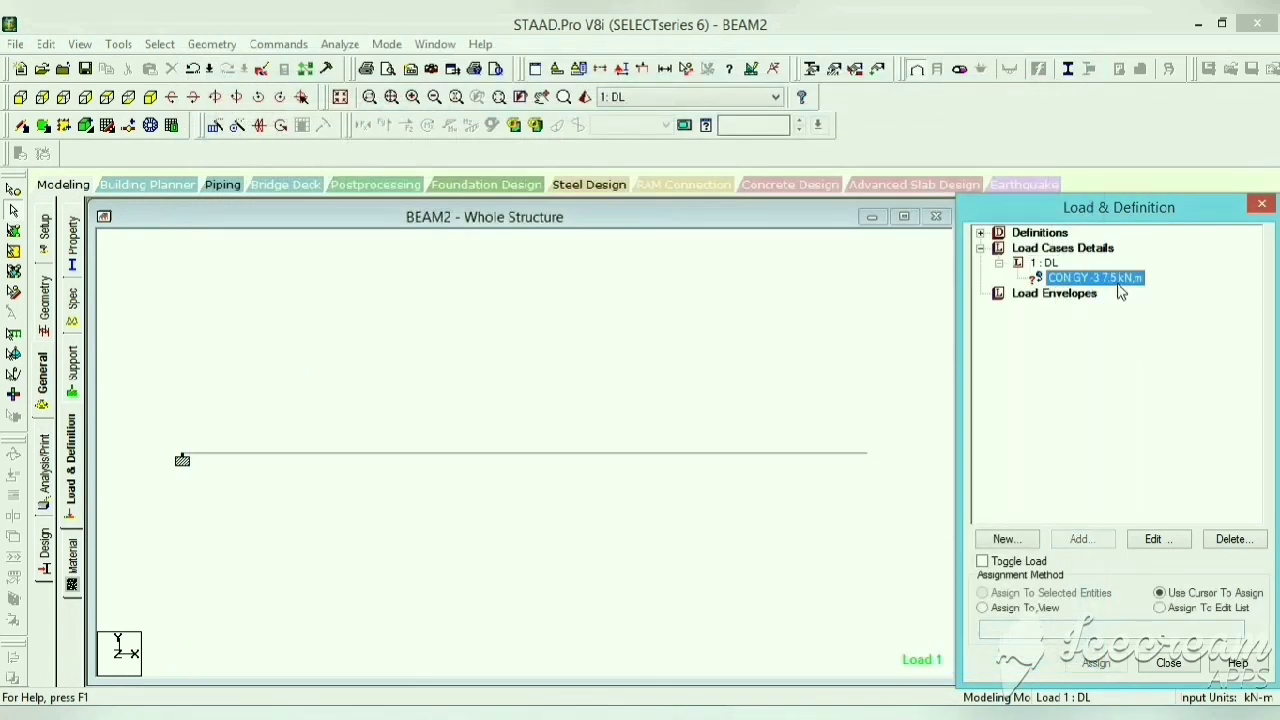
click(840, 458)
click(1090, 598)
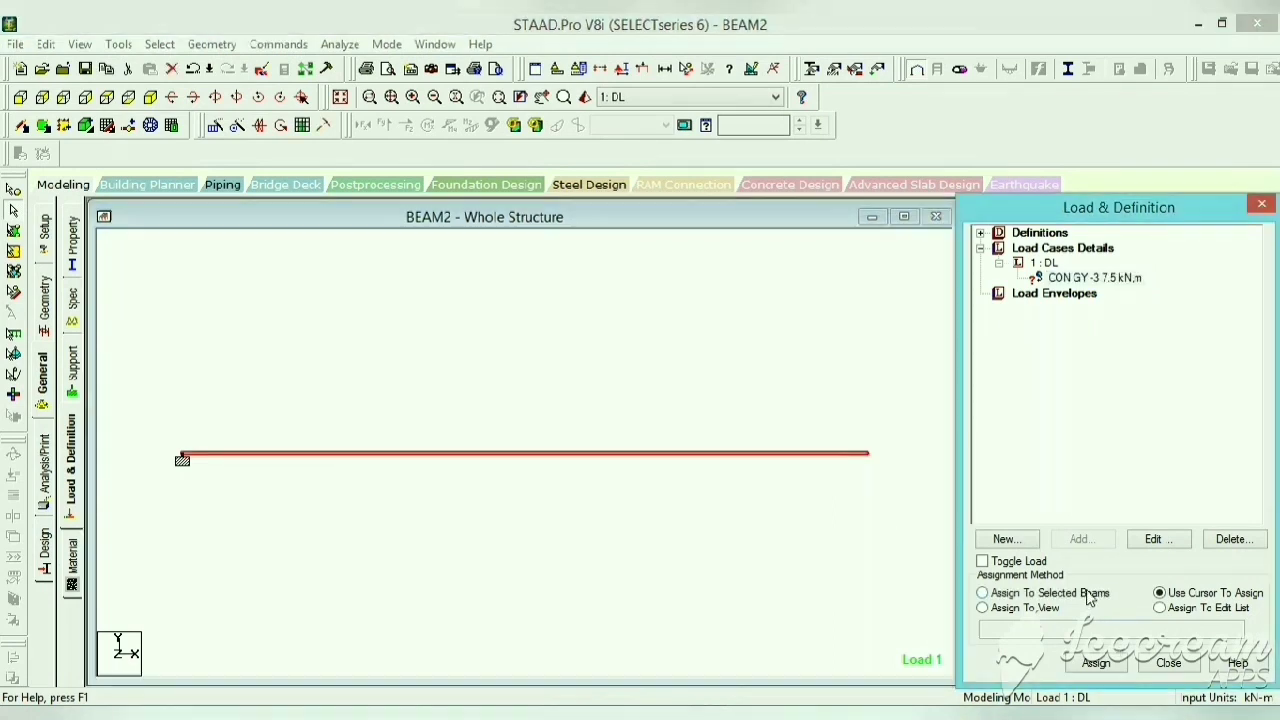
click(1110, 665)
click(1138, 493)
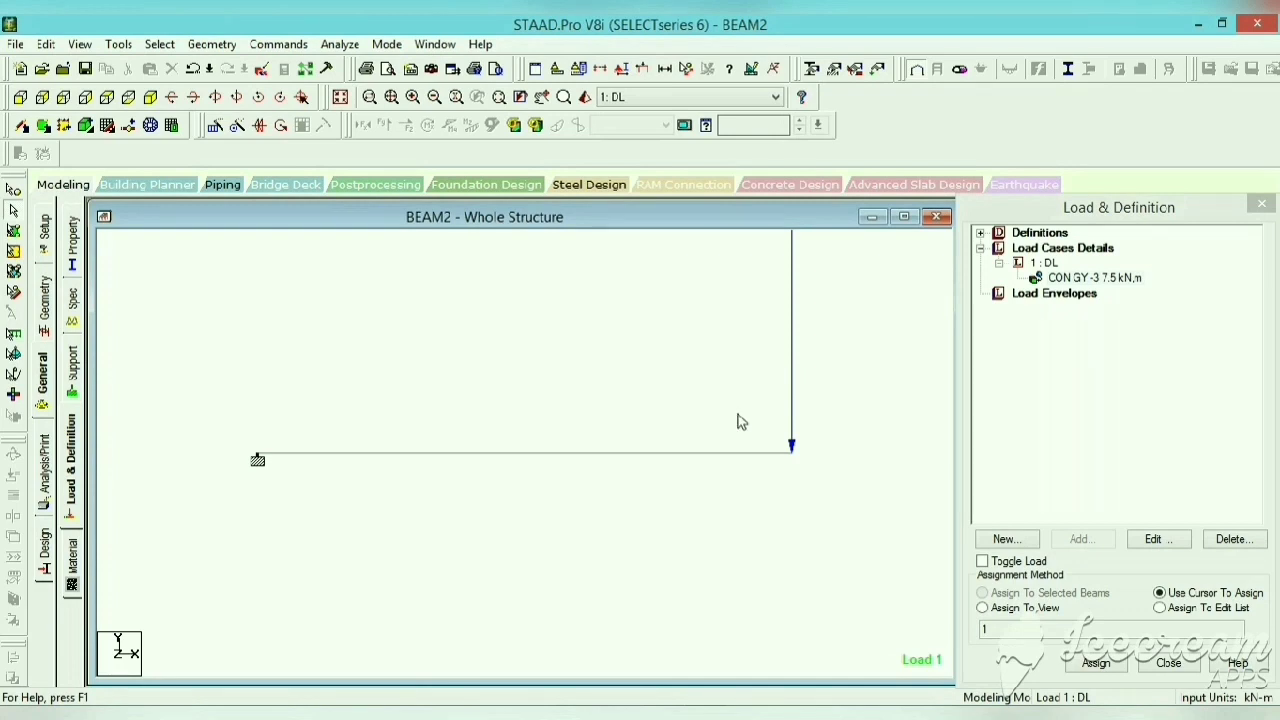
Step: Create a new Space model named BEAM3 in metres and kilonewtons, without saving the changes to BEAM2
click(15, 44)
click(30, 83)
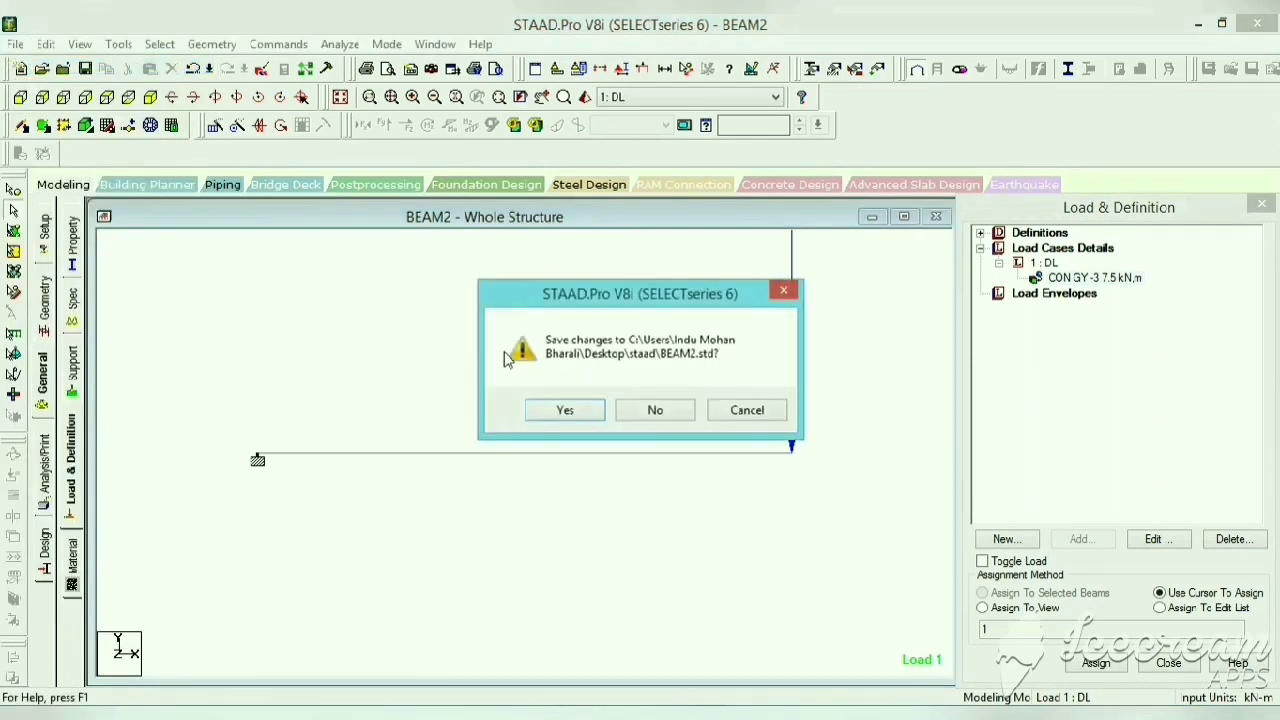
click(630, 412)
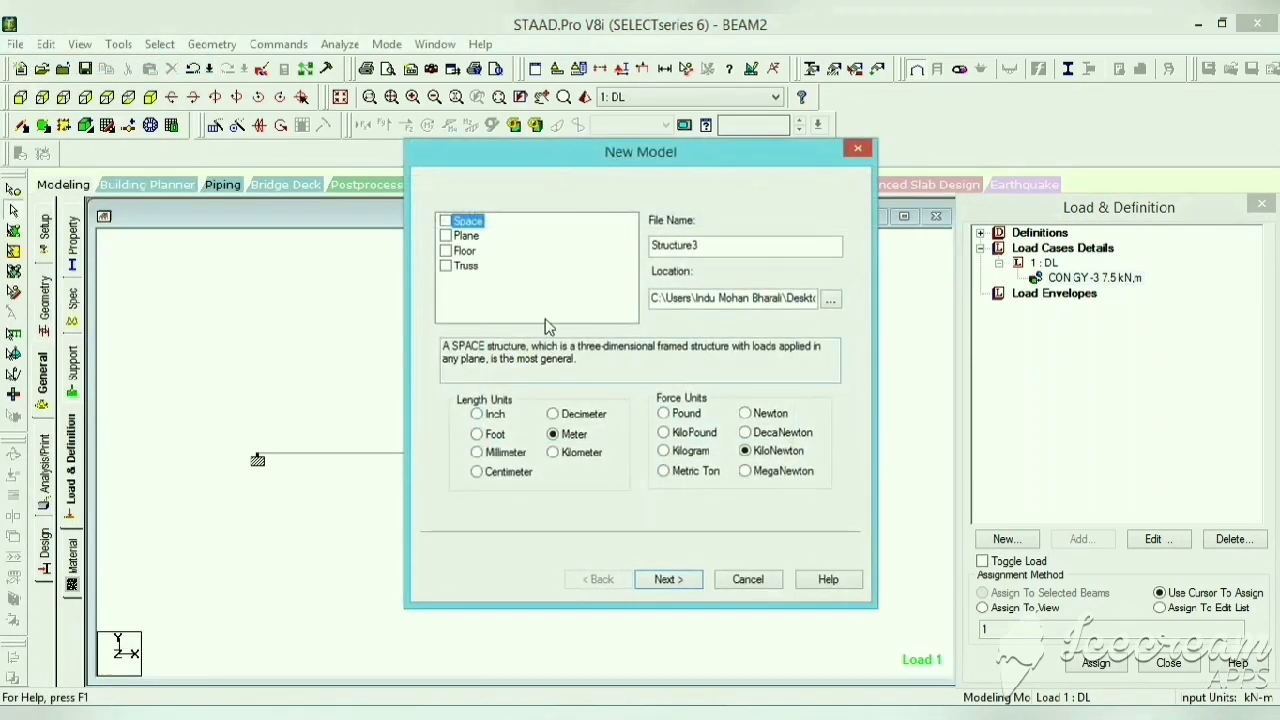
click(447, 224)
double_click(726, 249)
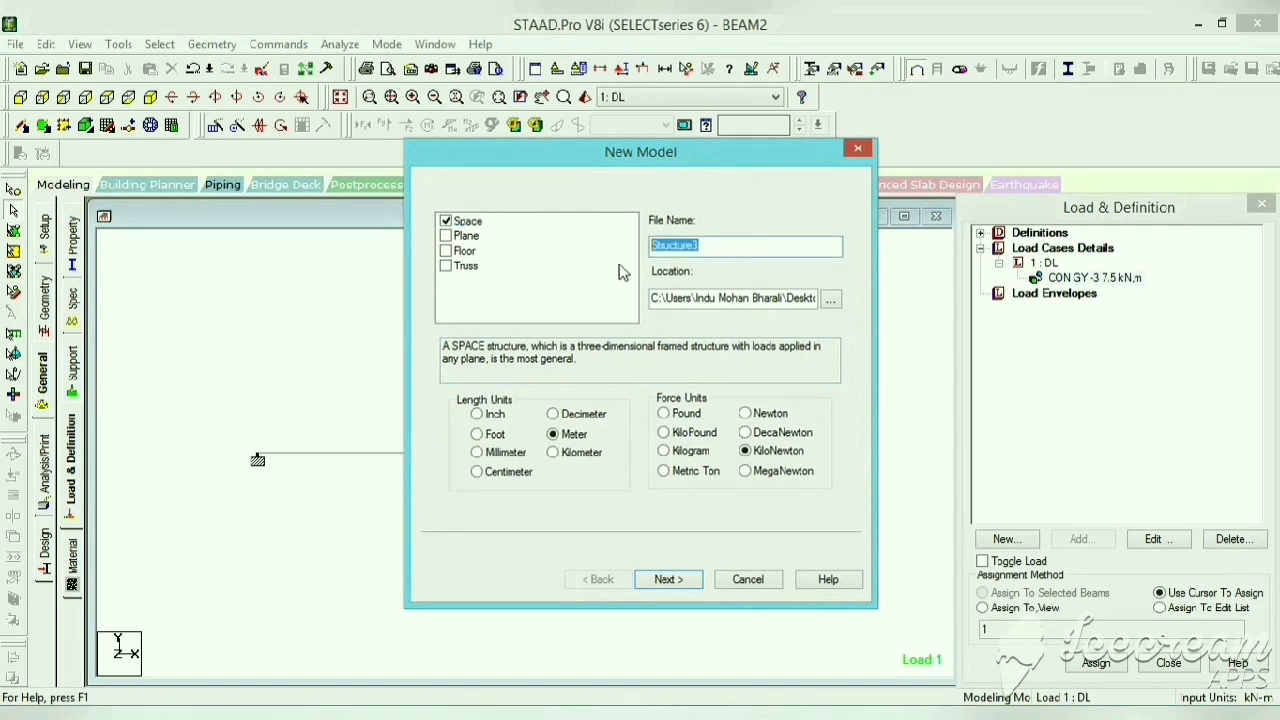
text(BAM)
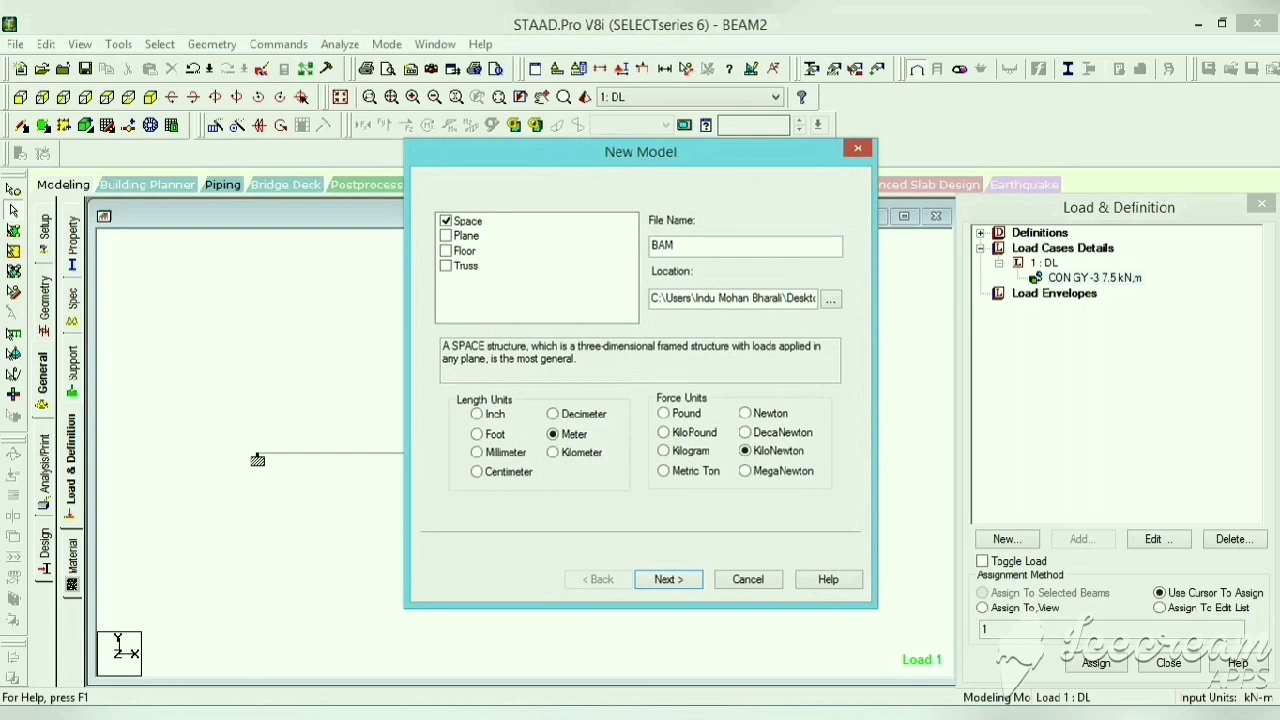
text(EM)
click(666, 579)
click(688, 588)
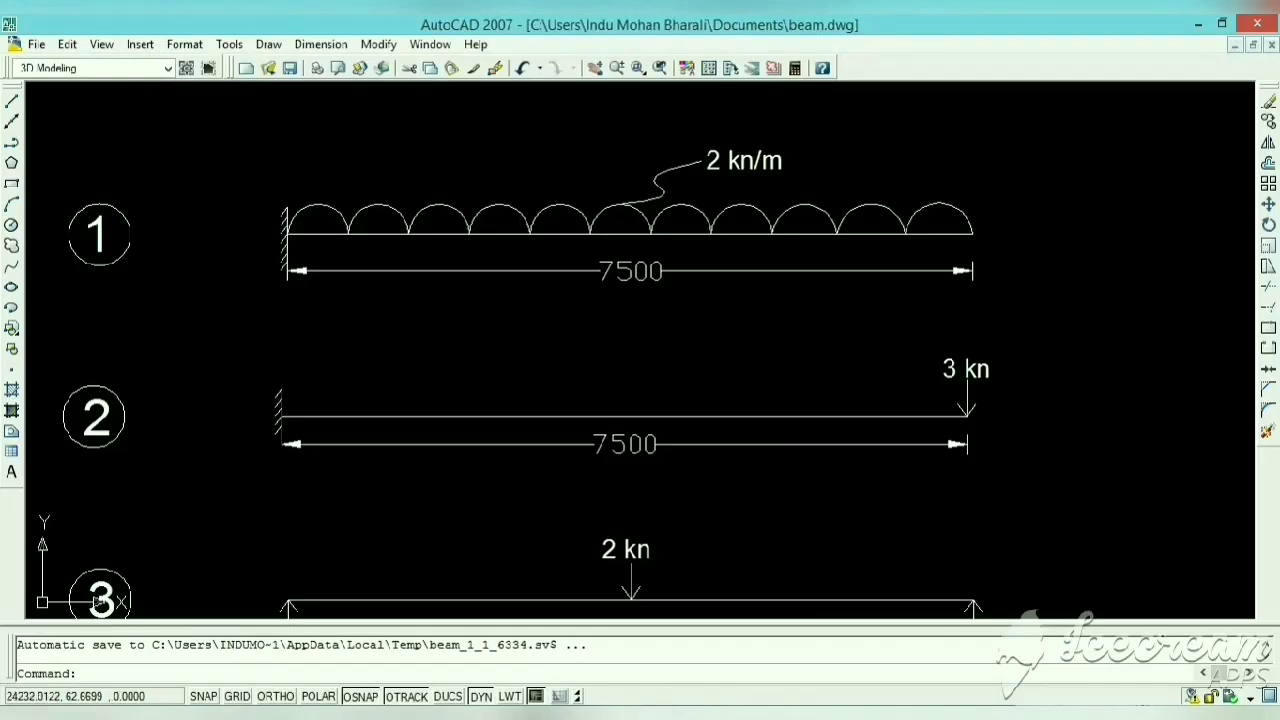
Step: Examine the supports, span and load of beam 3 in the AutoCAD drawing
scroll(450, 400, down, 7)
scroll(437, 480, up, 5)
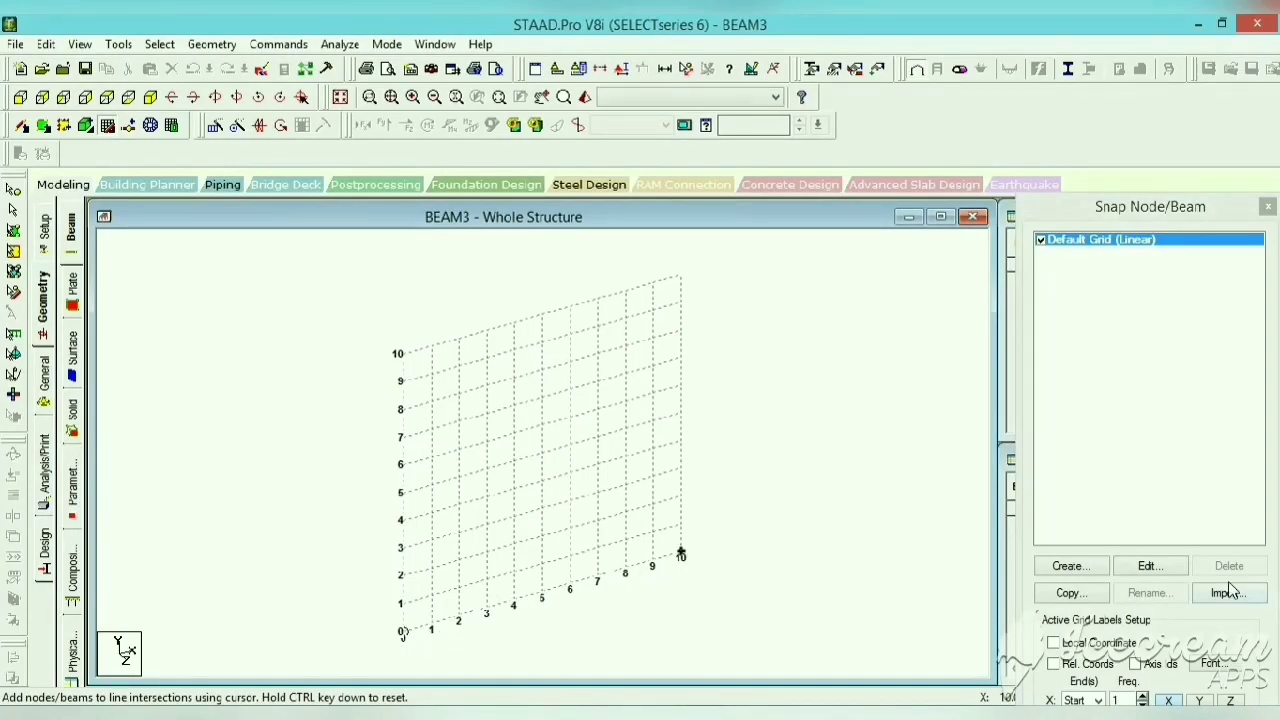
Step: Edit the default linear grid to 20 construction lines in the X direction at 0.5 m spacing
click(1148, 566)
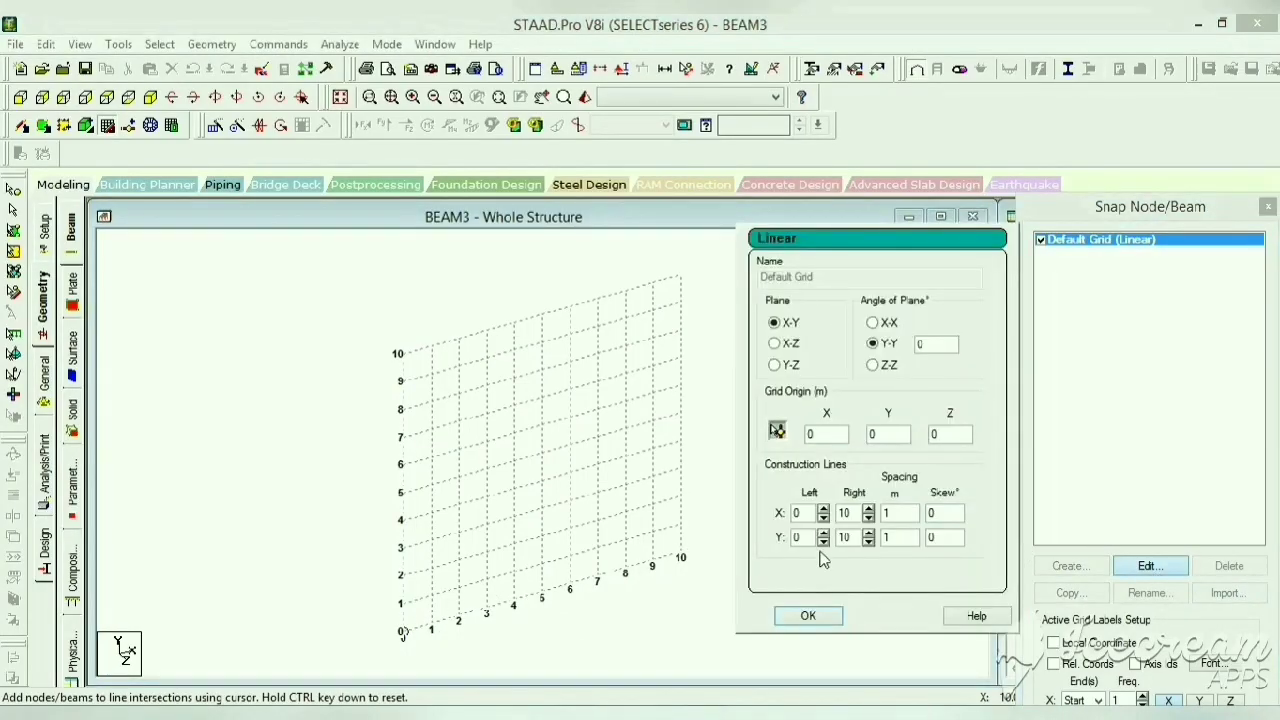
drag(858, 514, 811, 529)
text(20)
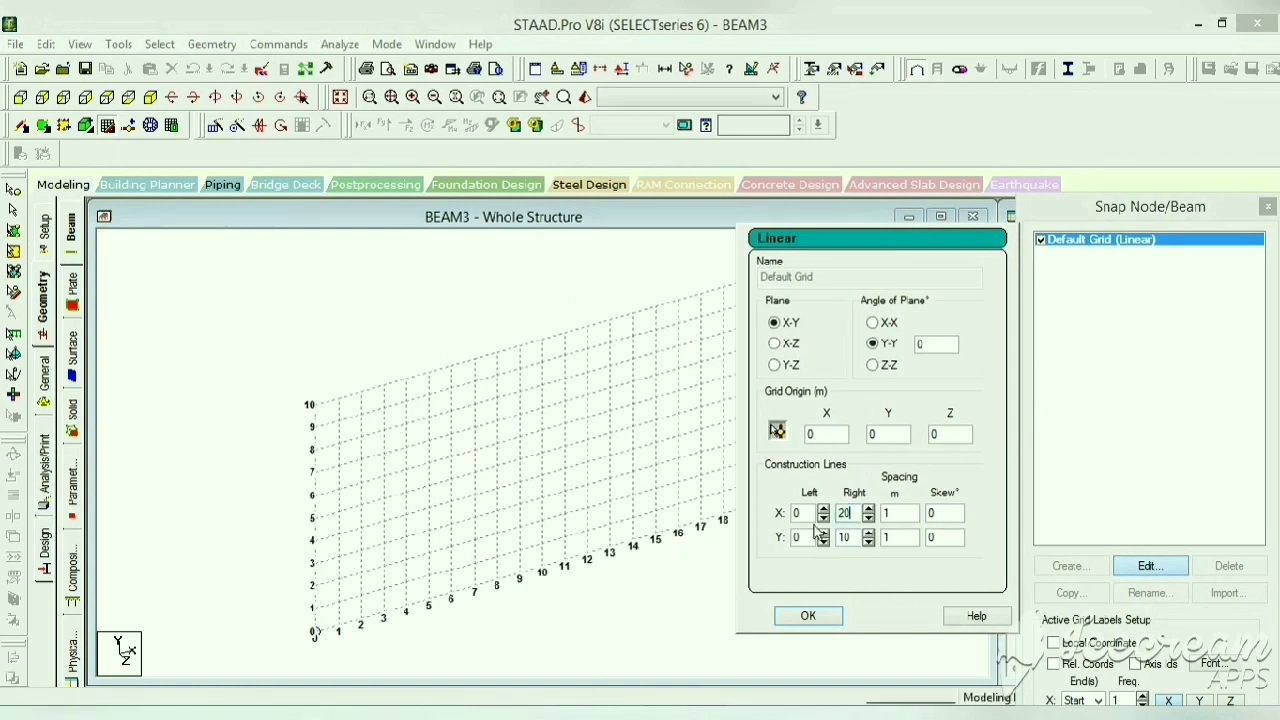
drag(894, 510, 880, 520)
text(.5)
click(808, 615)
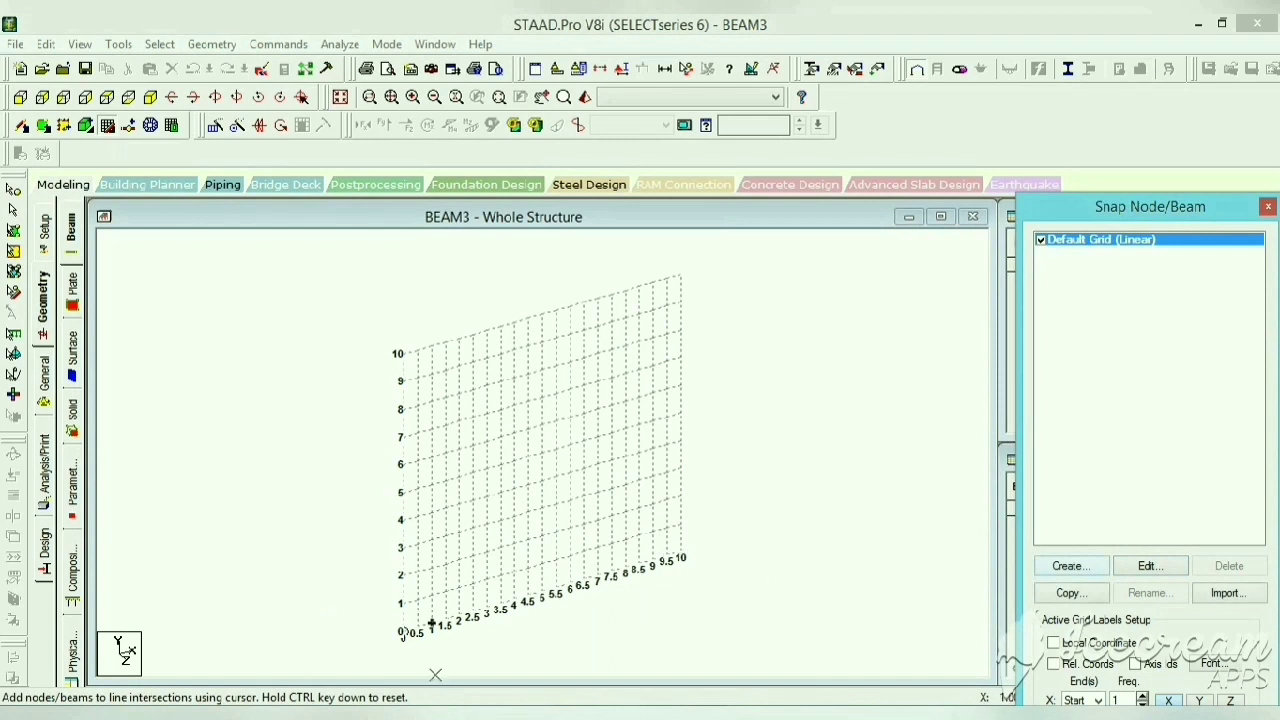
Step: Draw a beam along the X axis from 0 to 7.5 m, close the snap grid and show the beam from the front
click(405, 631)
scroll(610, 603, up, 1)
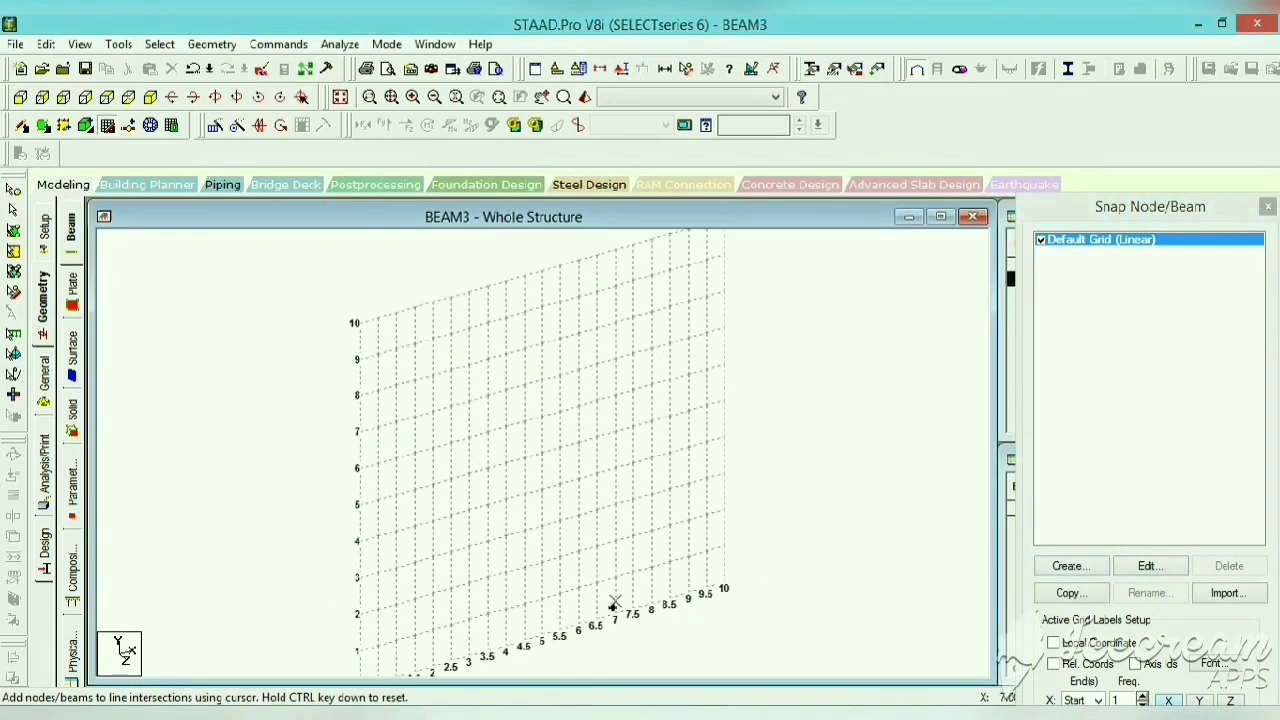
middle_drag(686, 551, 711, 443)
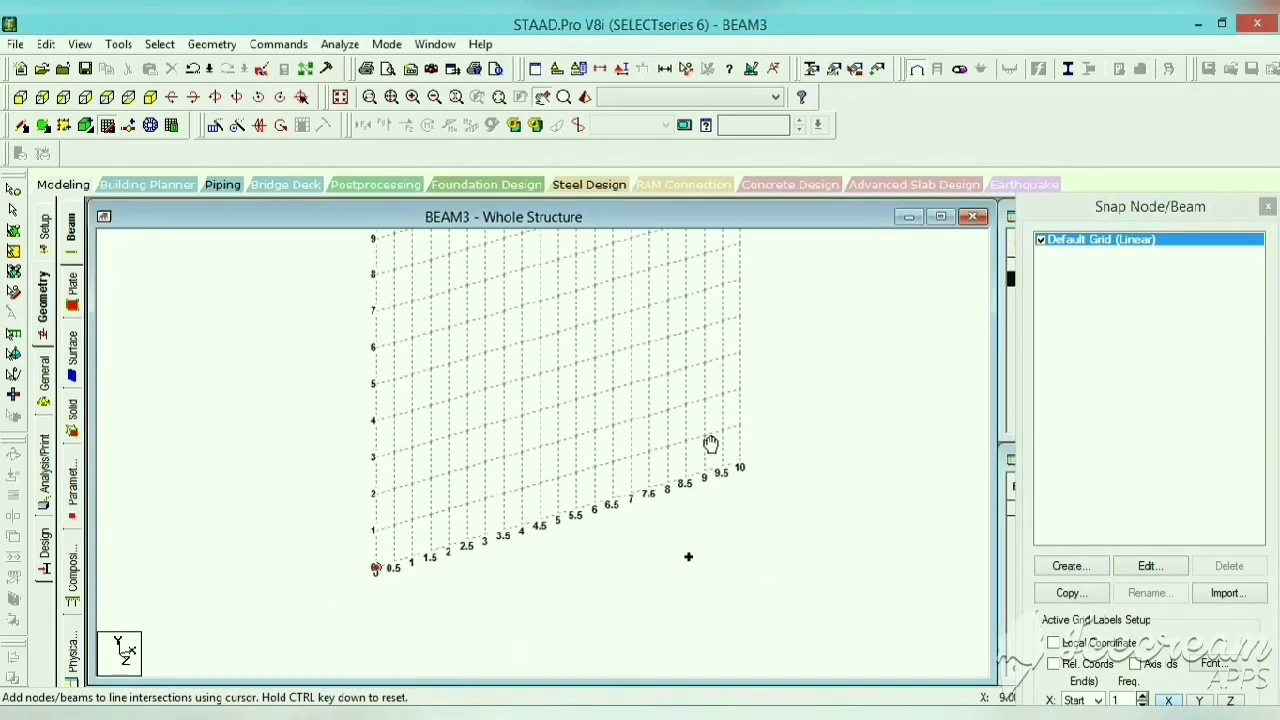
scroll(623, 529, up, 2)
click(666, 513)
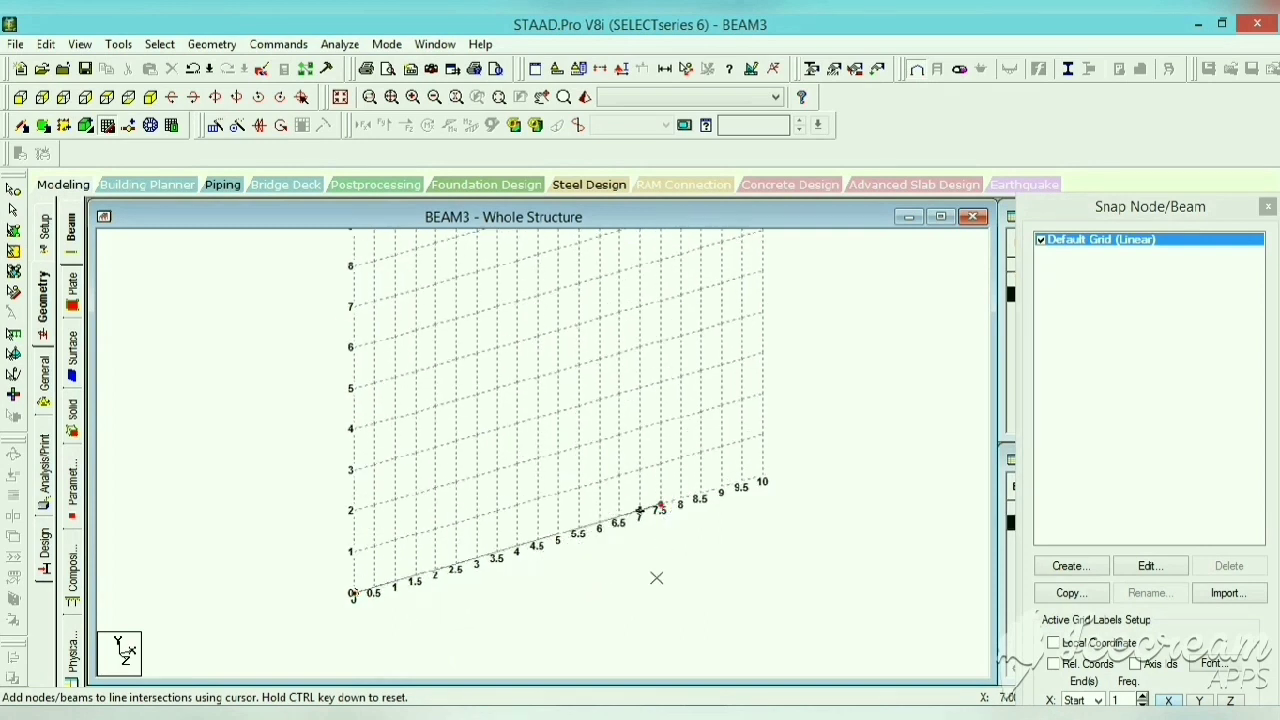
click(1268, 206)
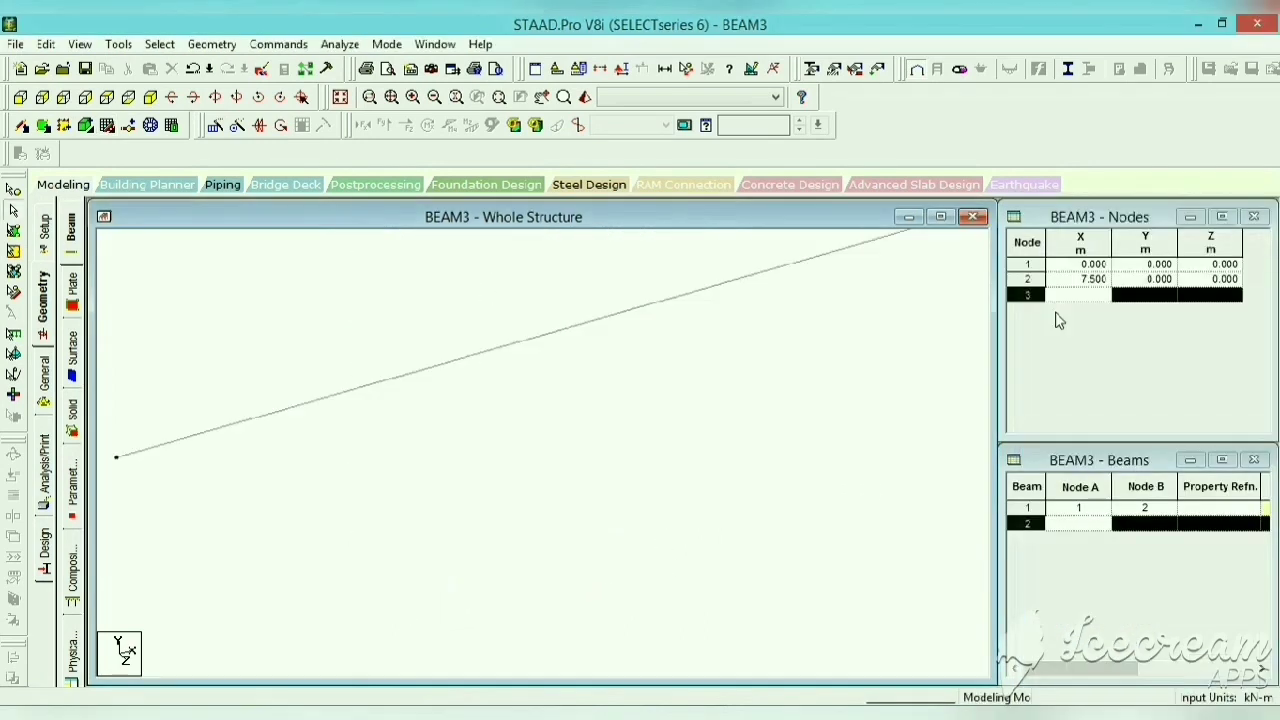
click(20, 96)
scroll(280, 370, down, 1)
middle_drag(283, 380, 287, 467)
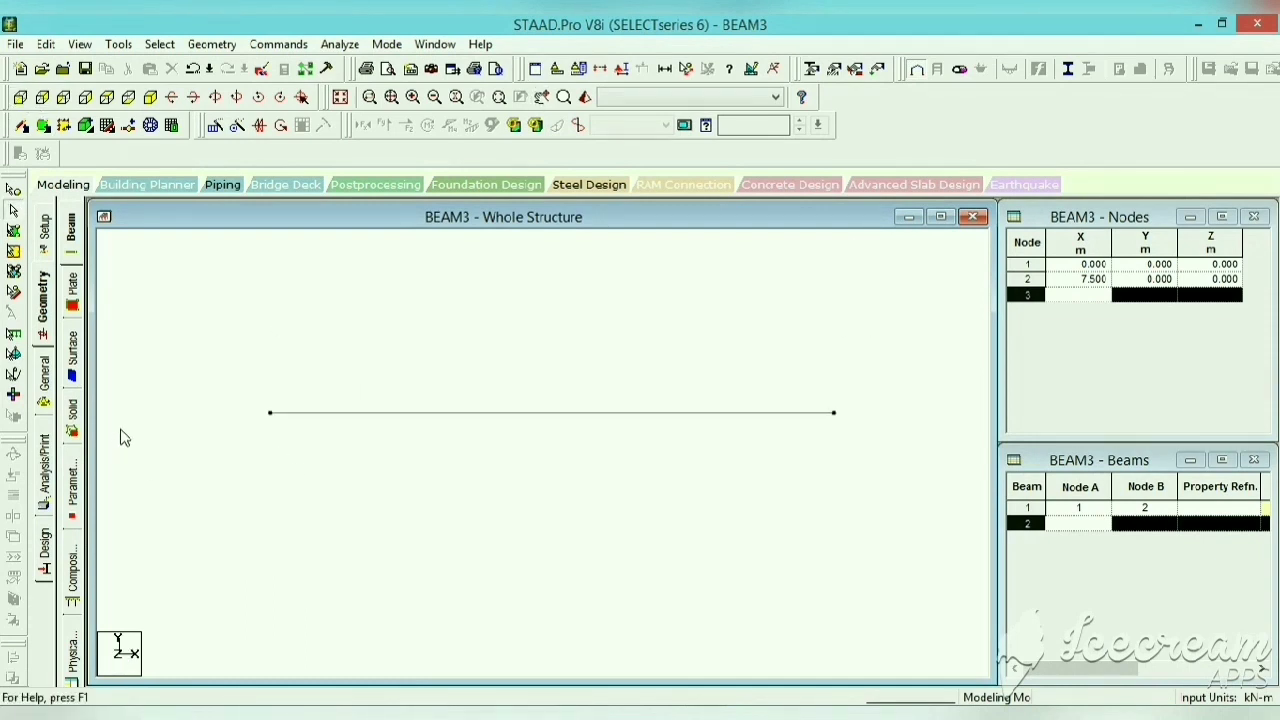
Step: Create a pinned support for the model
click(50, 378)
click(75, 374)
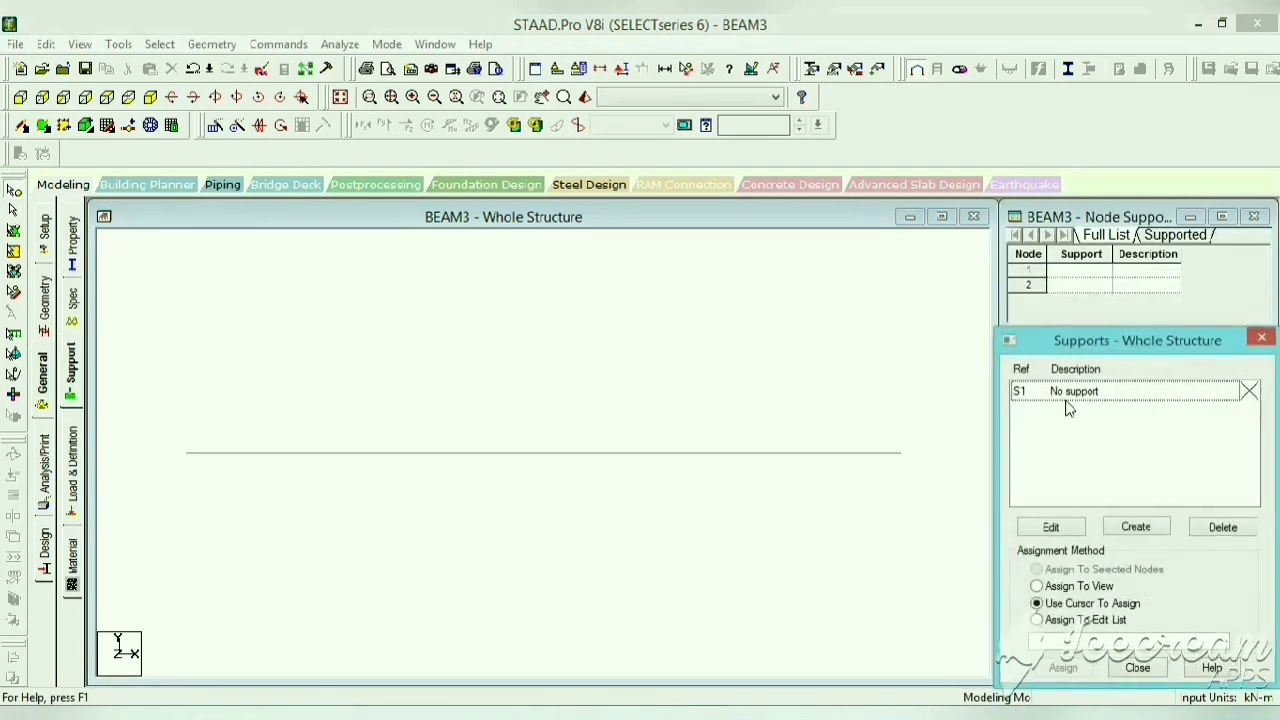
click(1138, 528)
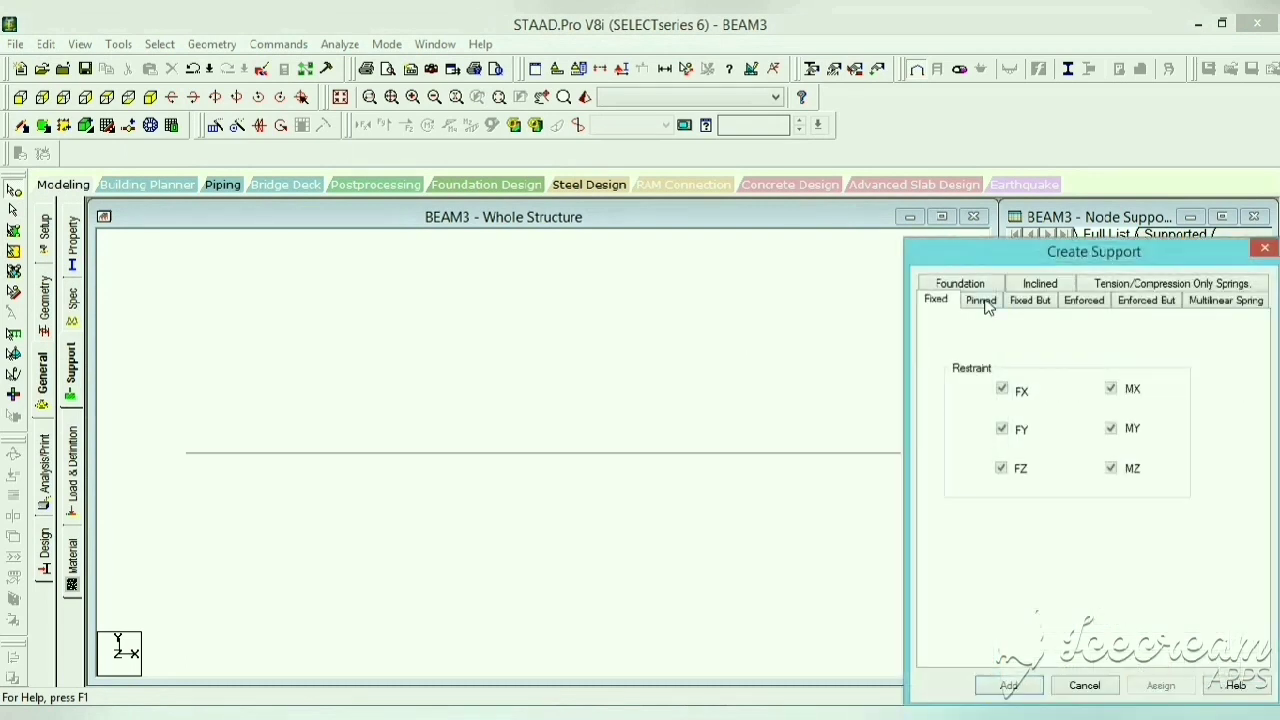
click(983, 302)
click(1008, 685)
Step: Assign the pinned support to the nodes at both ends of the beam
click(1075, 418)
drag(938, 419, 147, 477)
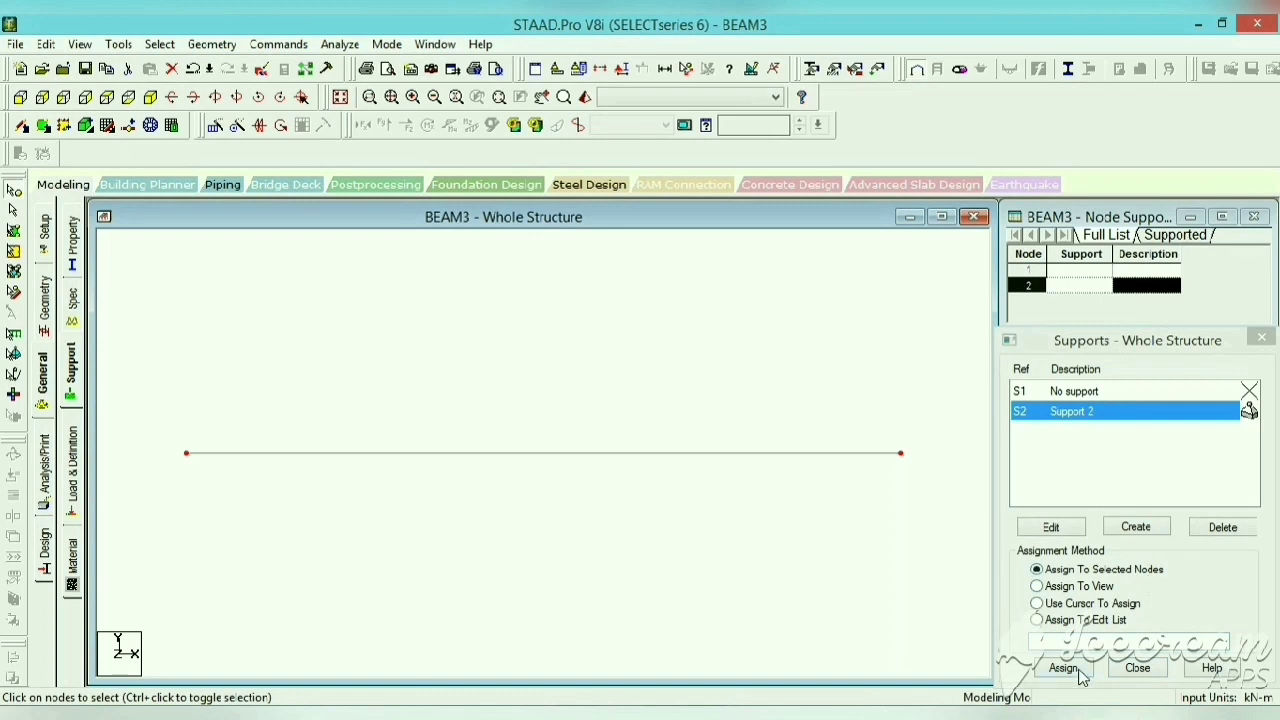
click(1076, 670)
click(1136, 558)
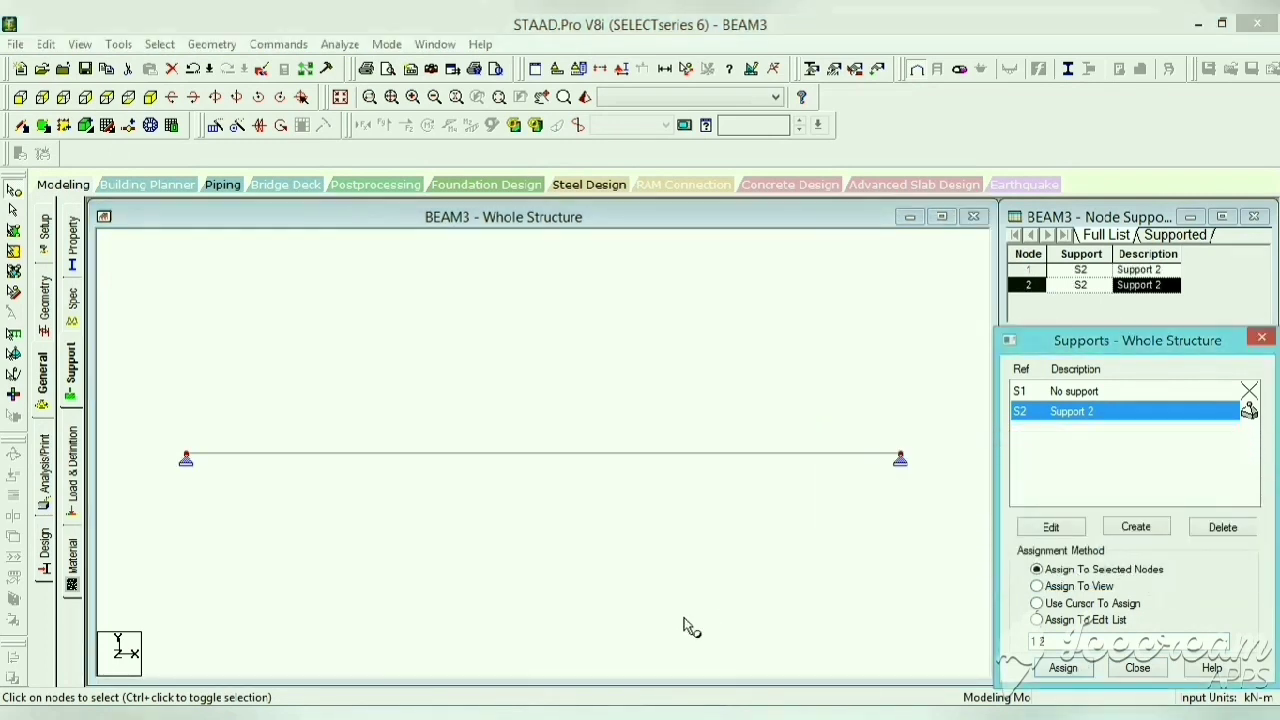
Step: Define a rectangular concrete section for BEAM3 with YD 0.3 m and ZD 0.25 m
click(73, 248)
click(1216, 518)
click(373, 220)
key(Tab)
text(.3)
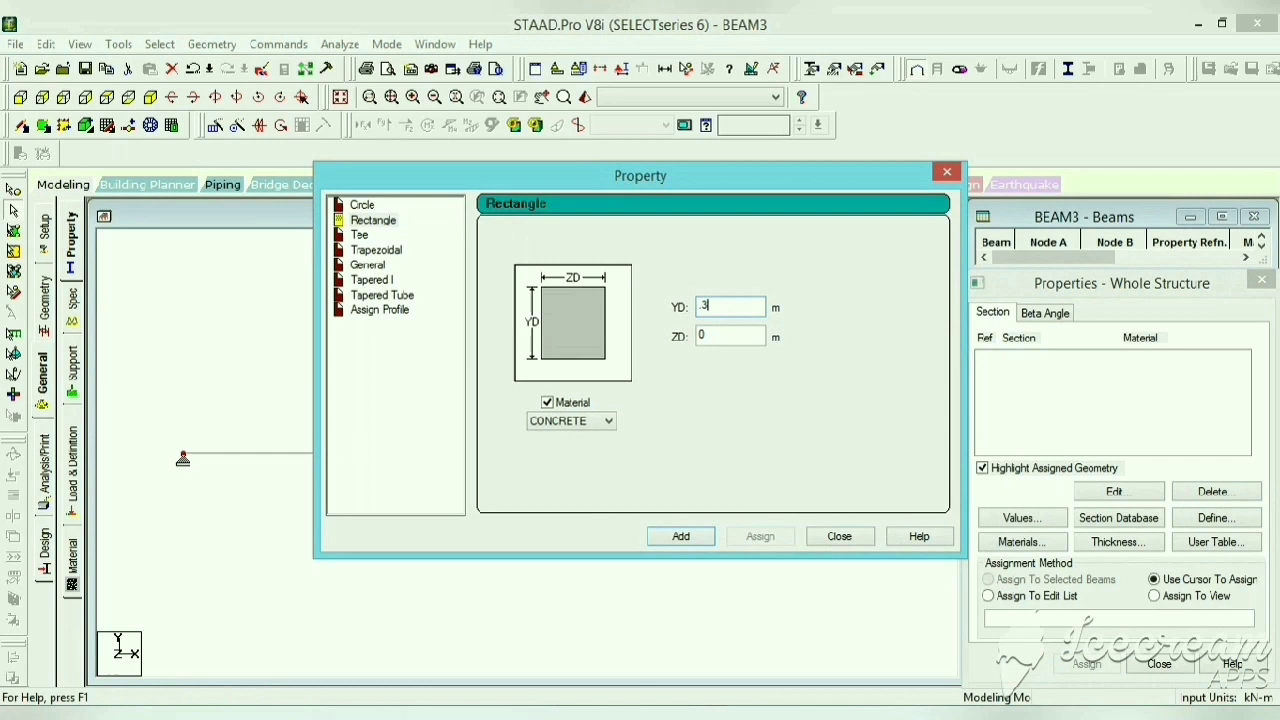
double_click(702, 336)
click(681, 537)
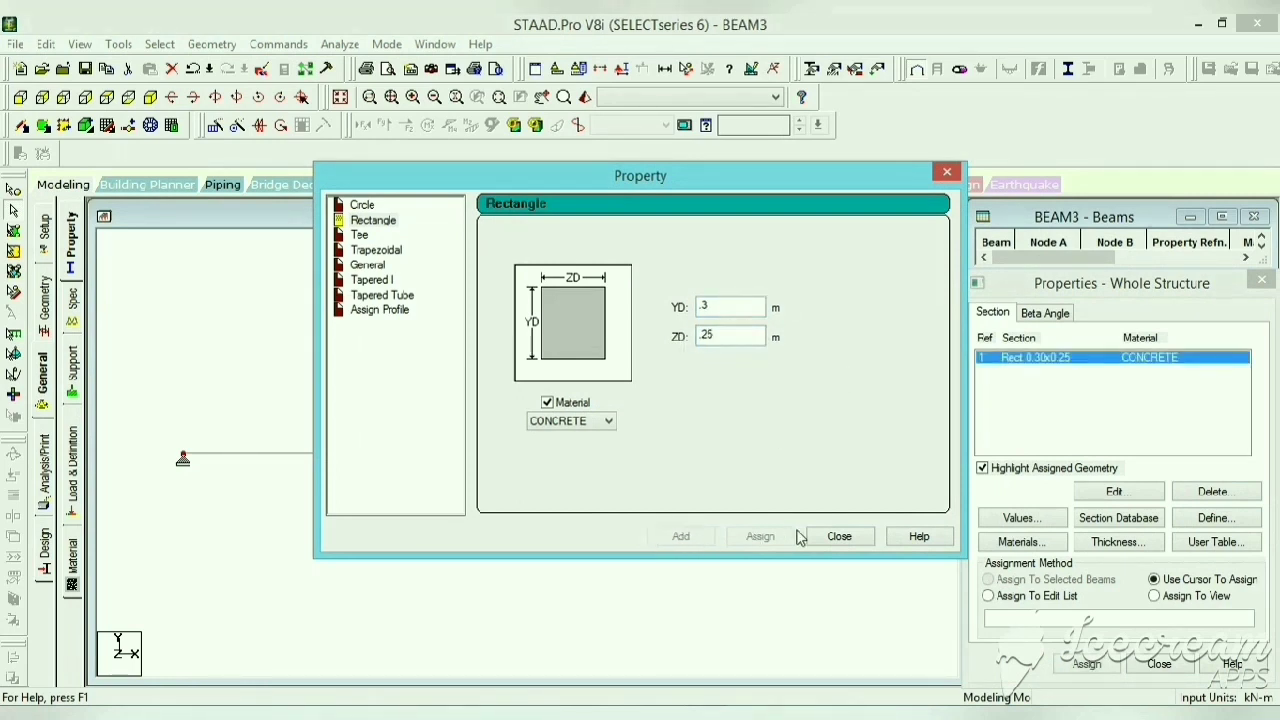
click(839, 537)
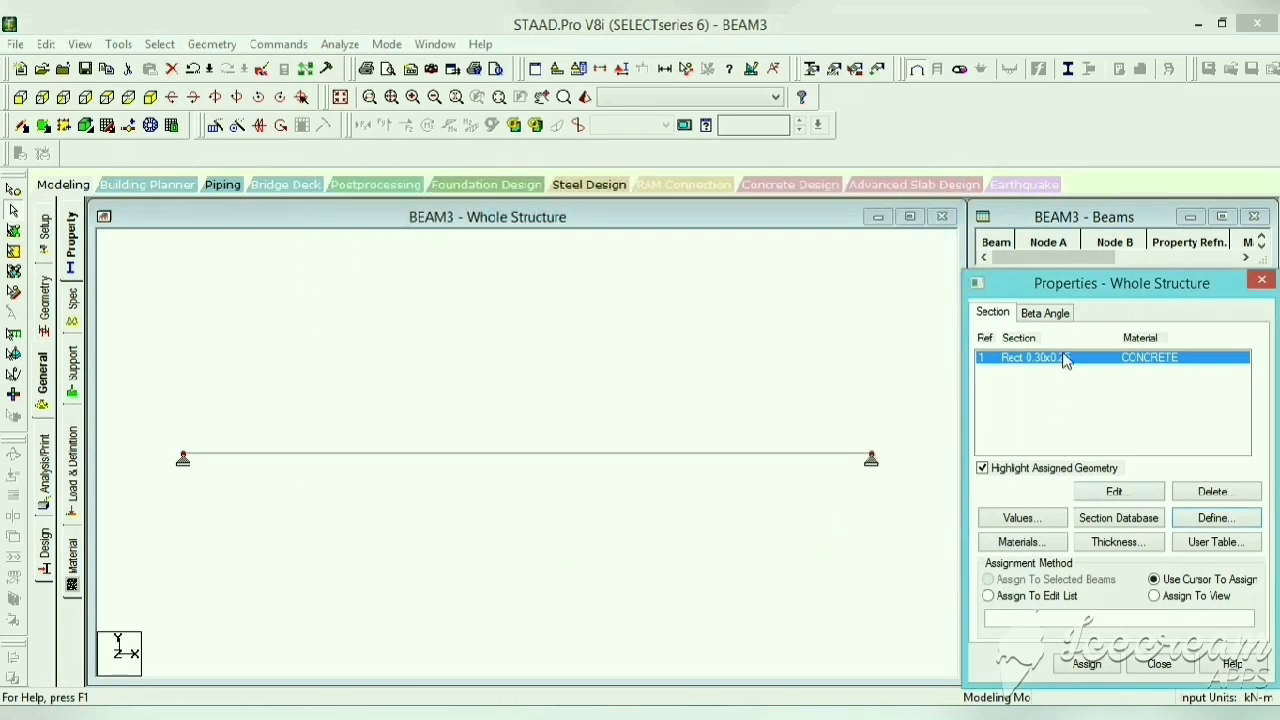
Step: Assign the 0.30 x 0.25 section to the pinned beam and check it in the 3D rendered view
click(806, 455)
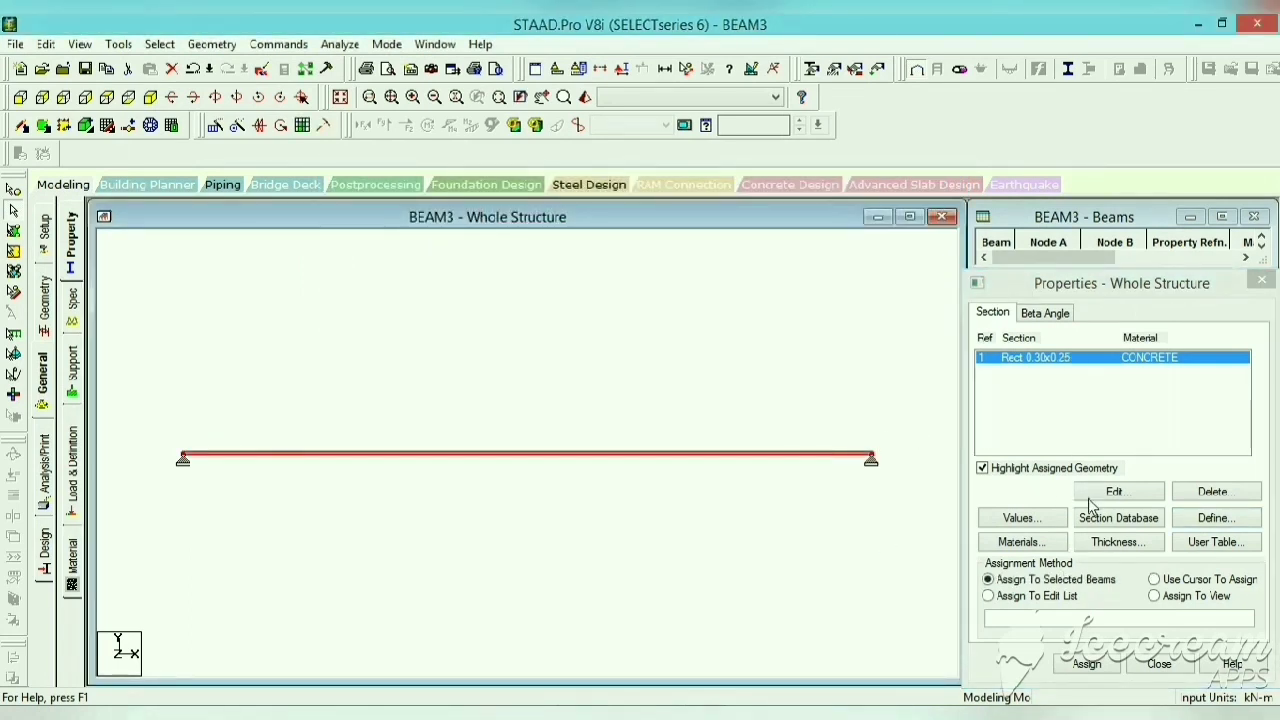
click(1101, 670)
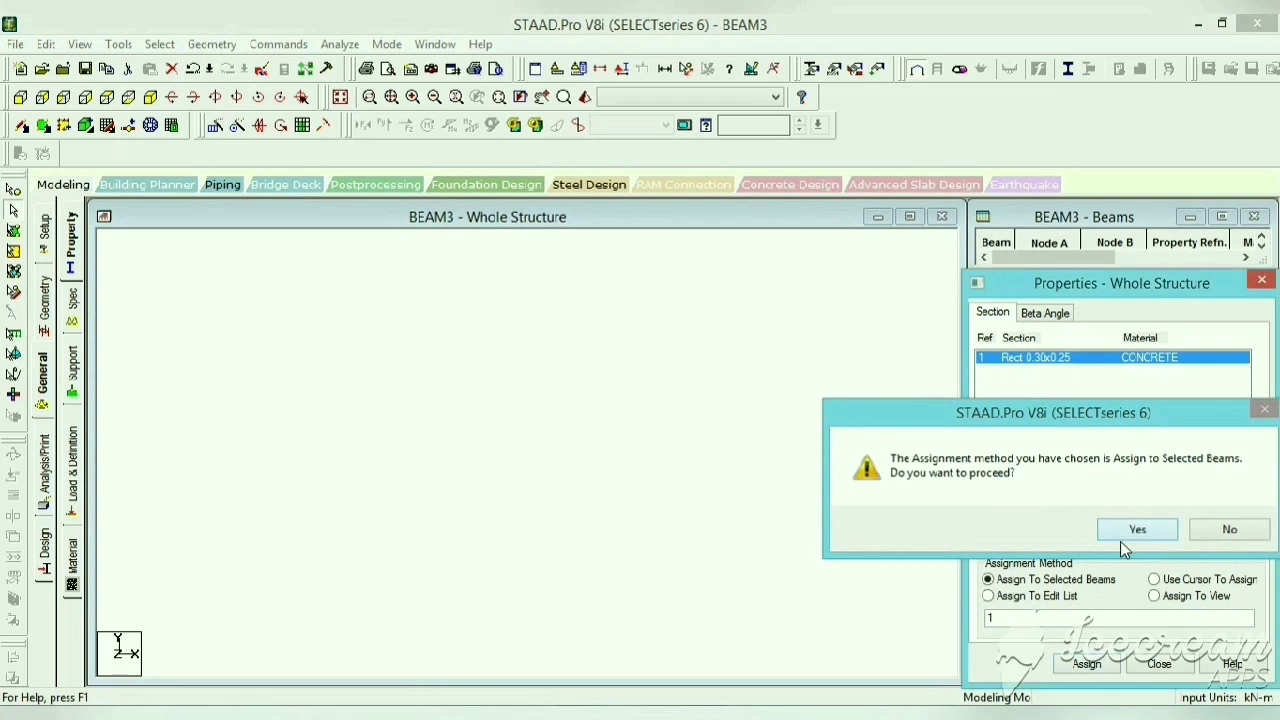
click(1134, 529)
click(584, 96)
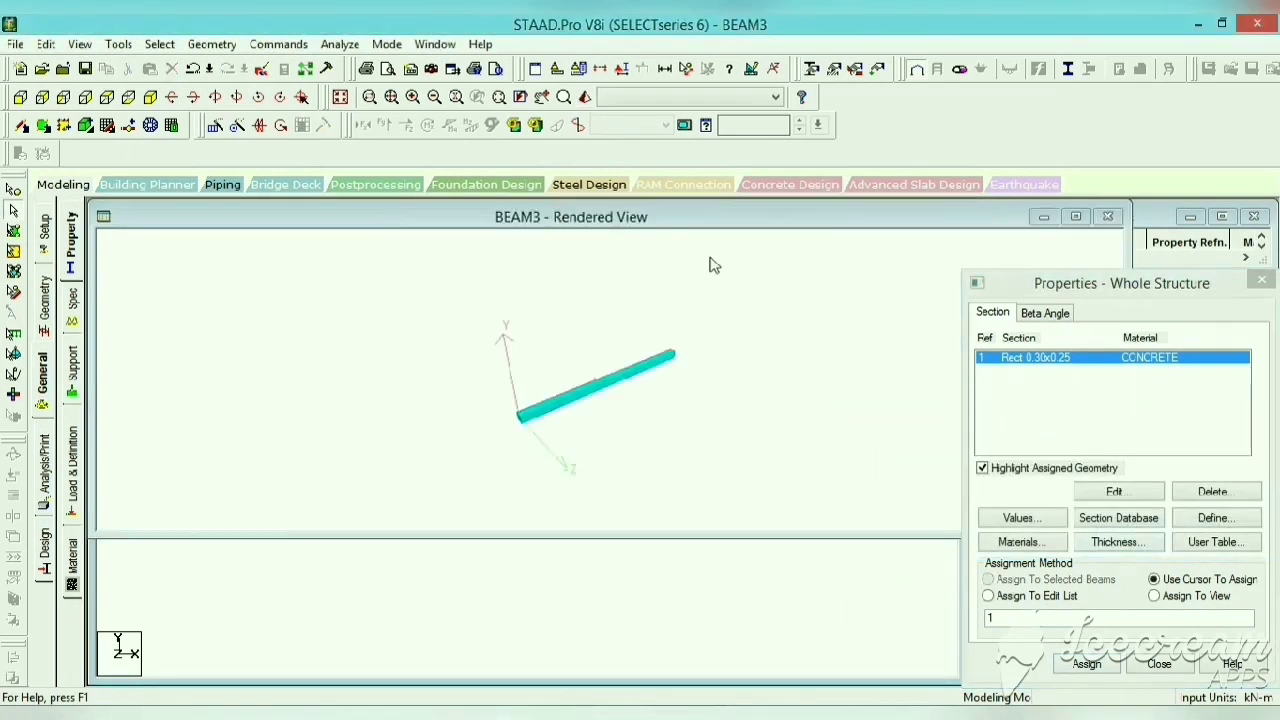
click(1108, 216)
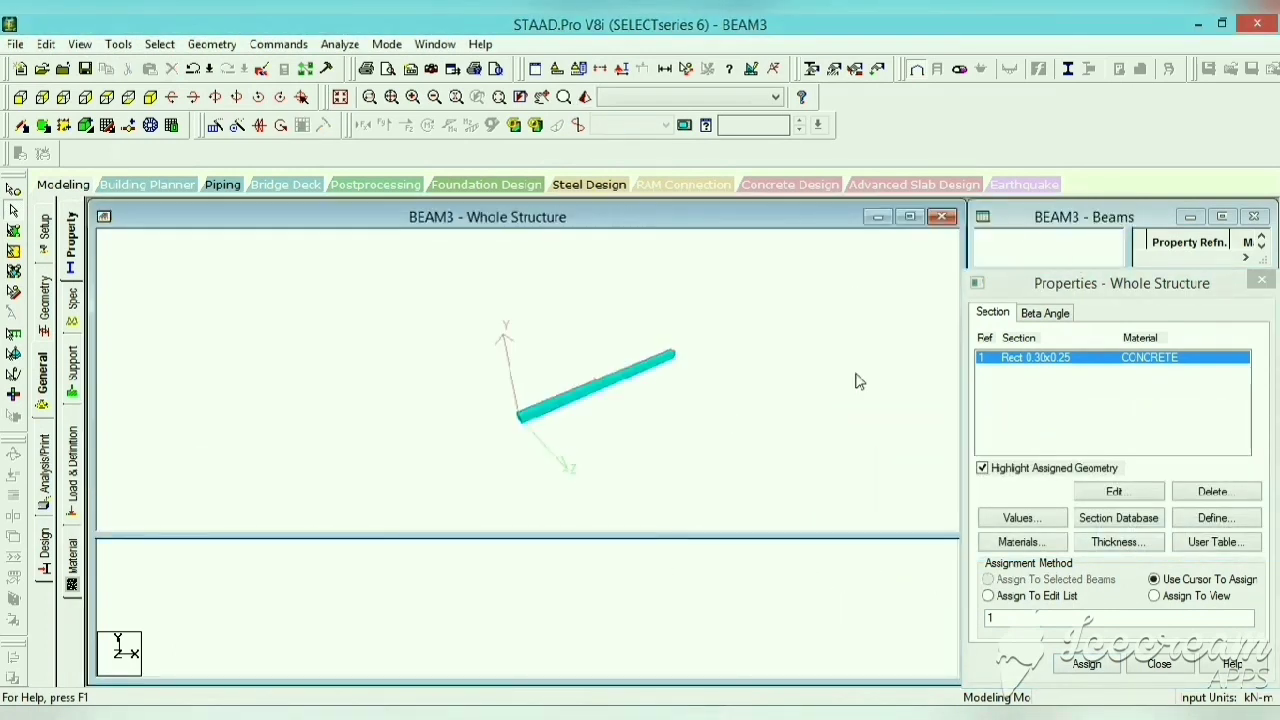
Step: Add primary load case 1 to BEAM3 with loading type Dead and the title DL
click(72, 460)
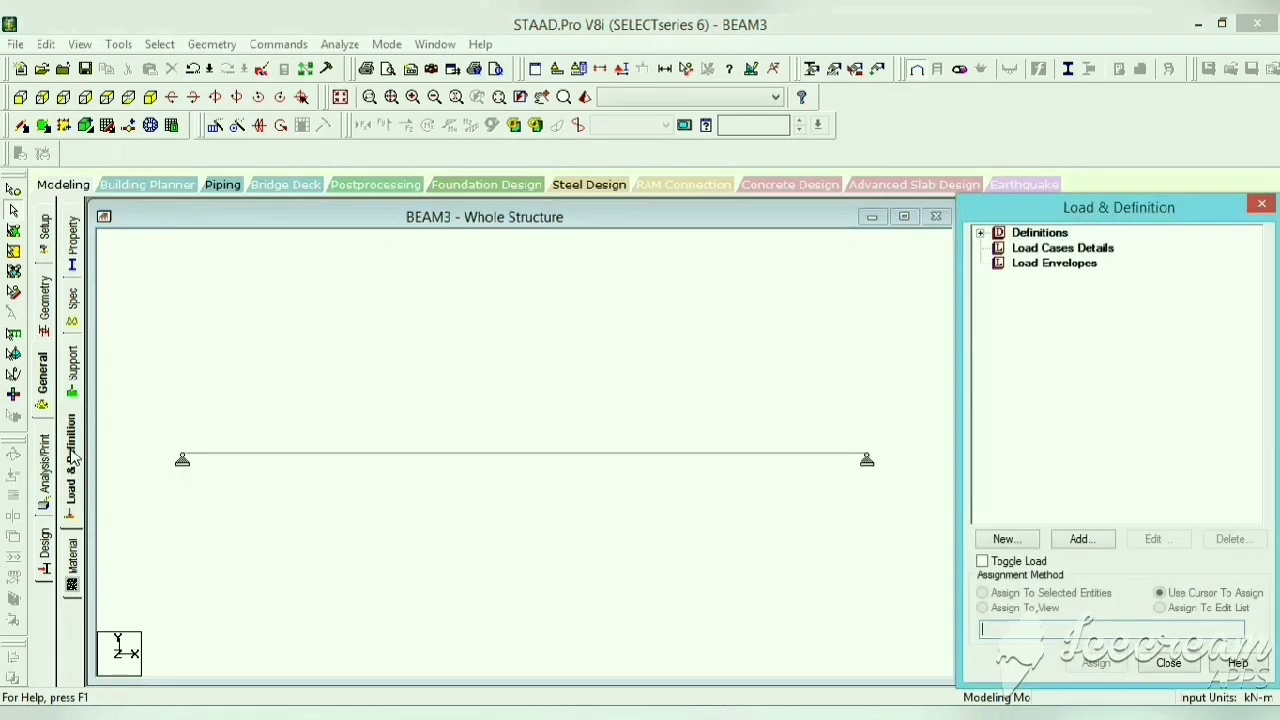
click(1068, 248)
click(1081, 539)
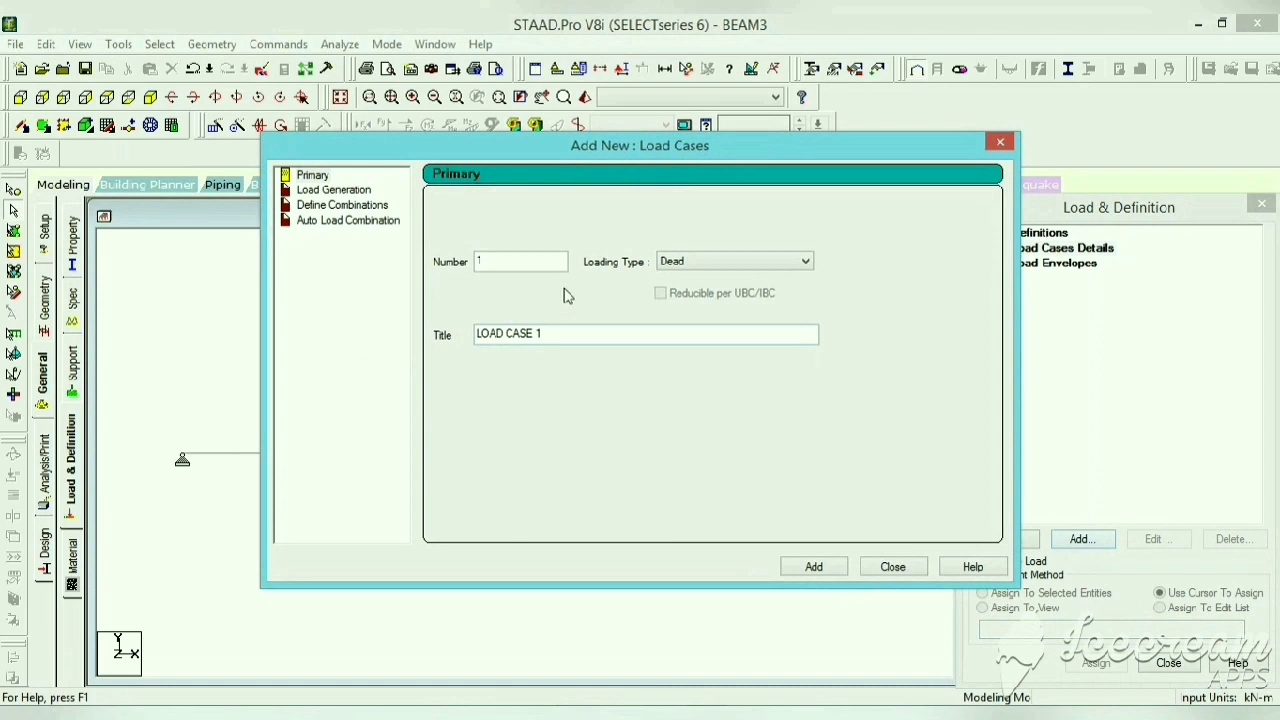
drag(546, 335, 473, 358)
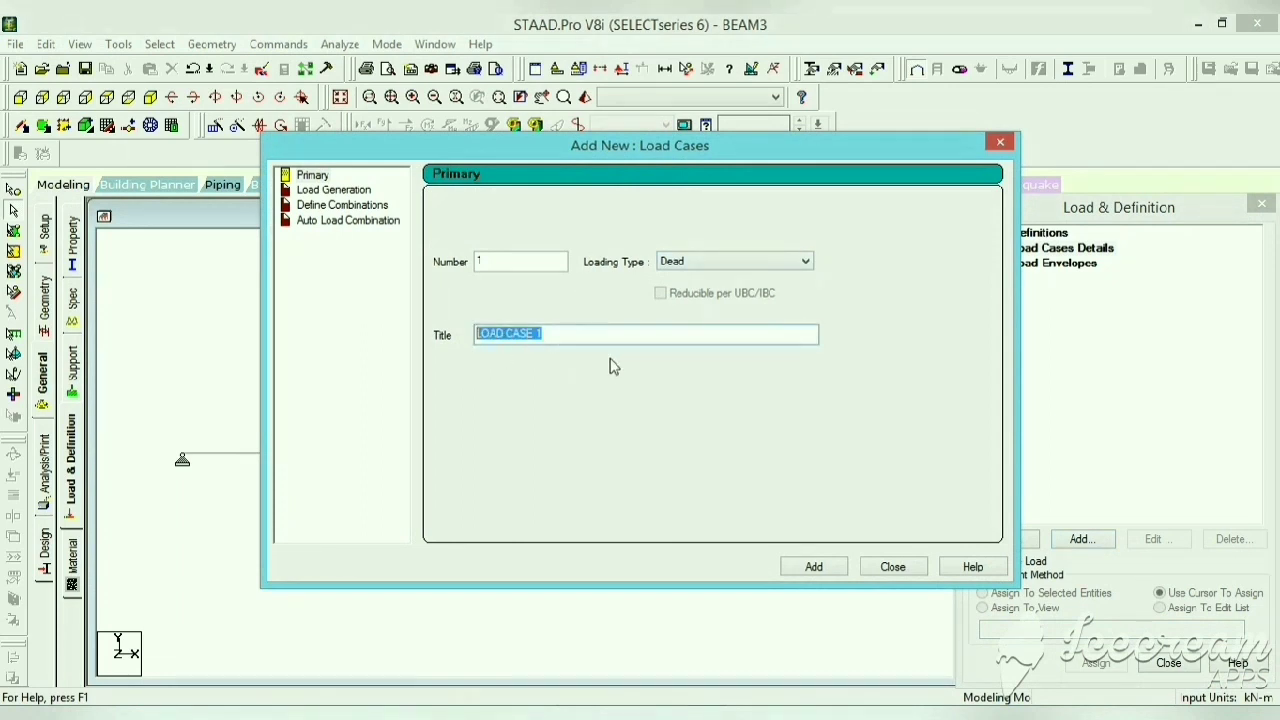
text(DL)
click(814, 566)
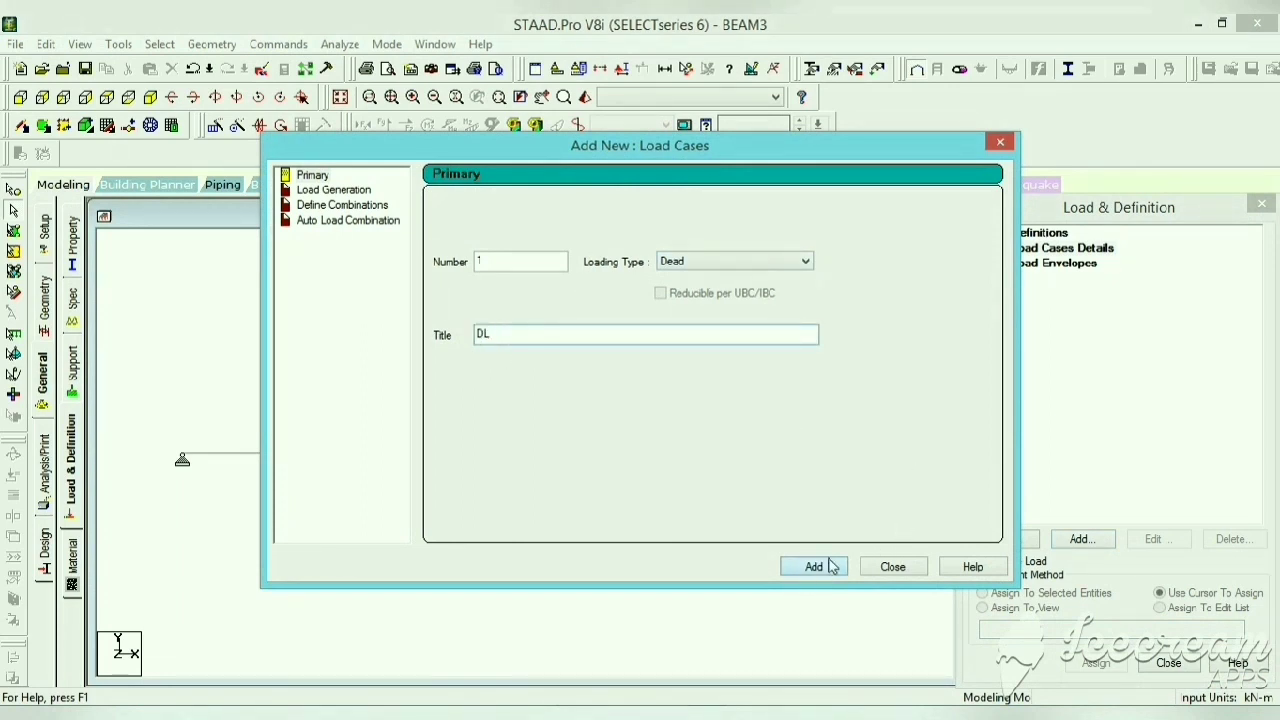
click(892, 566)
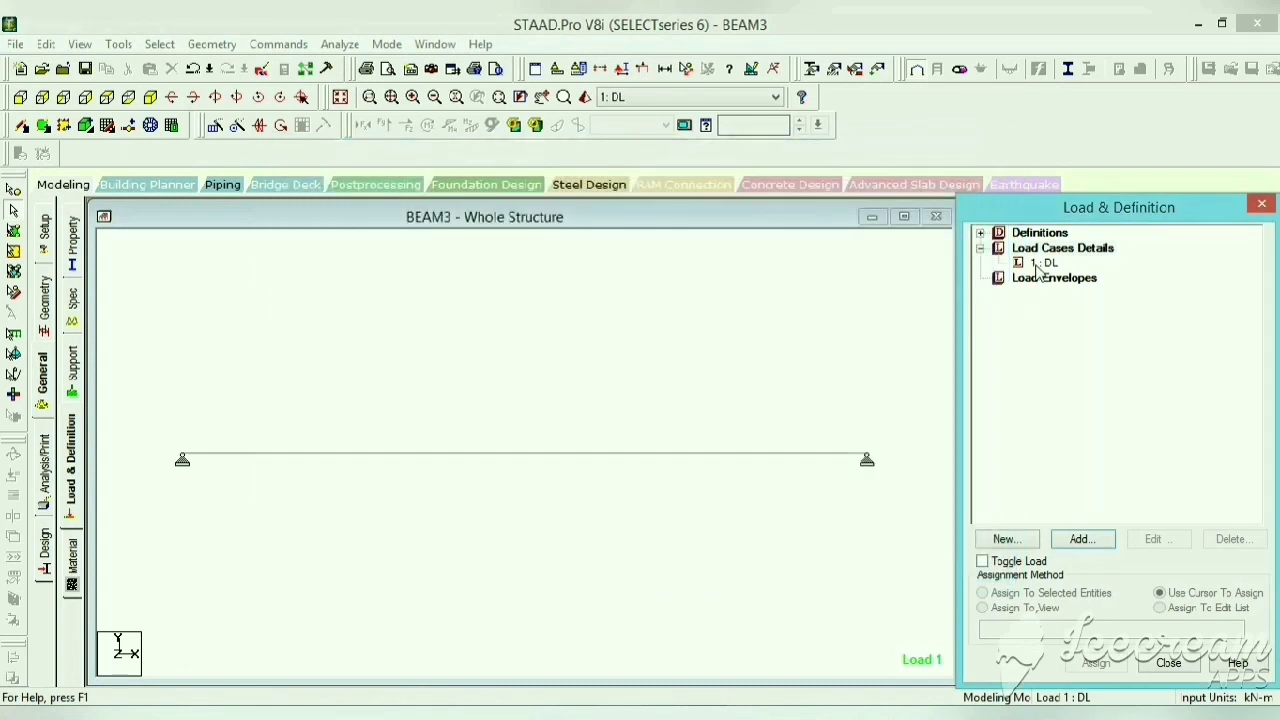
Step: Add a concentrated member force of -2 kN in GY at d1 3.75 m to load case DL
click(1045, 264)
click(1080, 539)
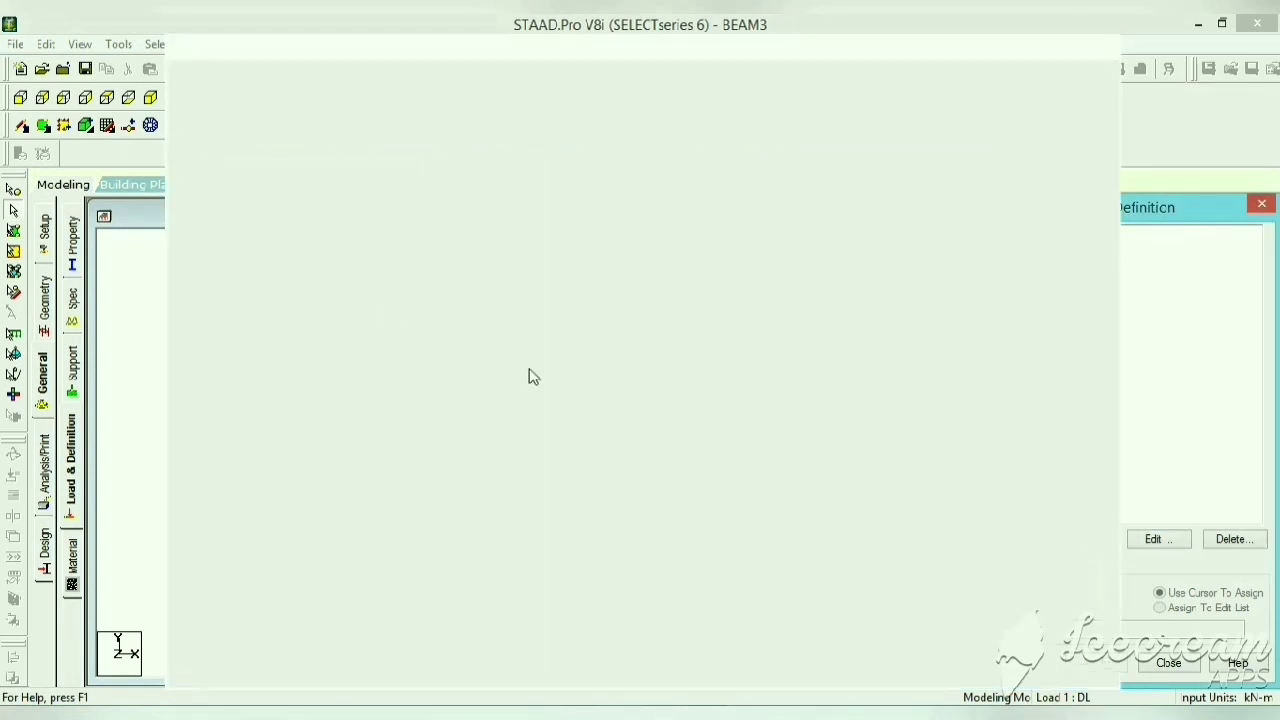
click(245, 138)
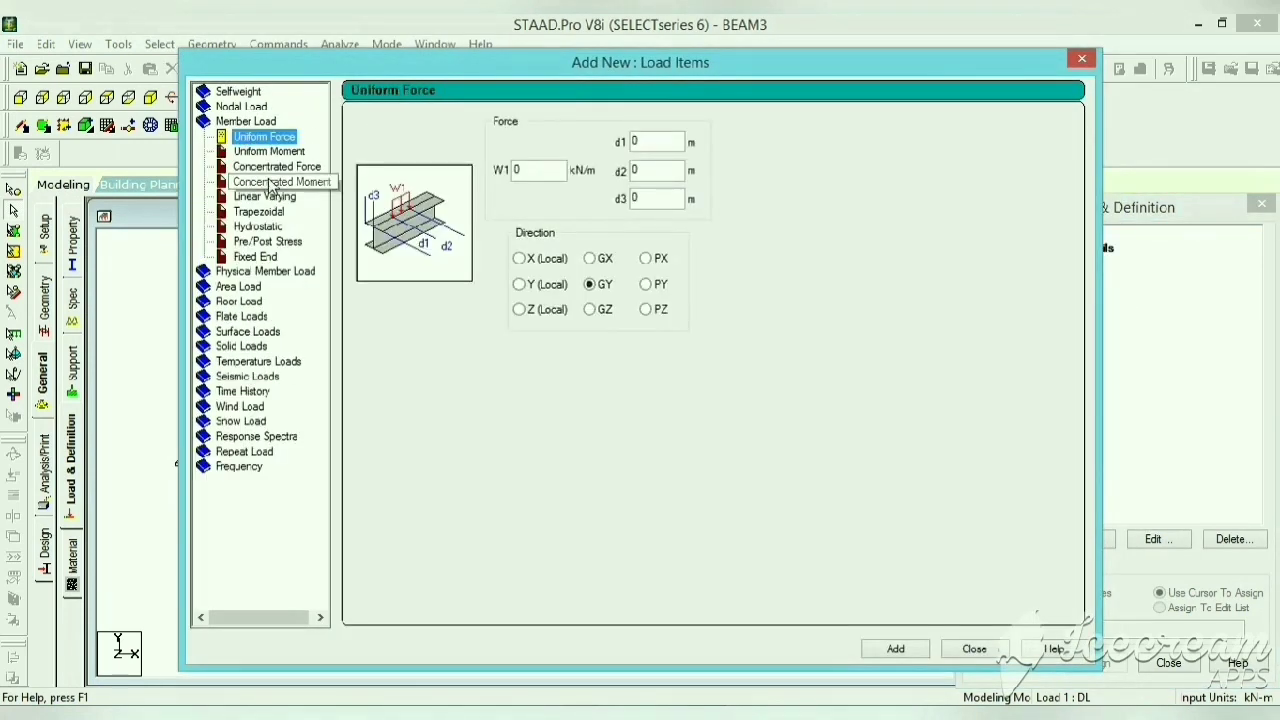
click(280, 168)
double_click(535, 170)
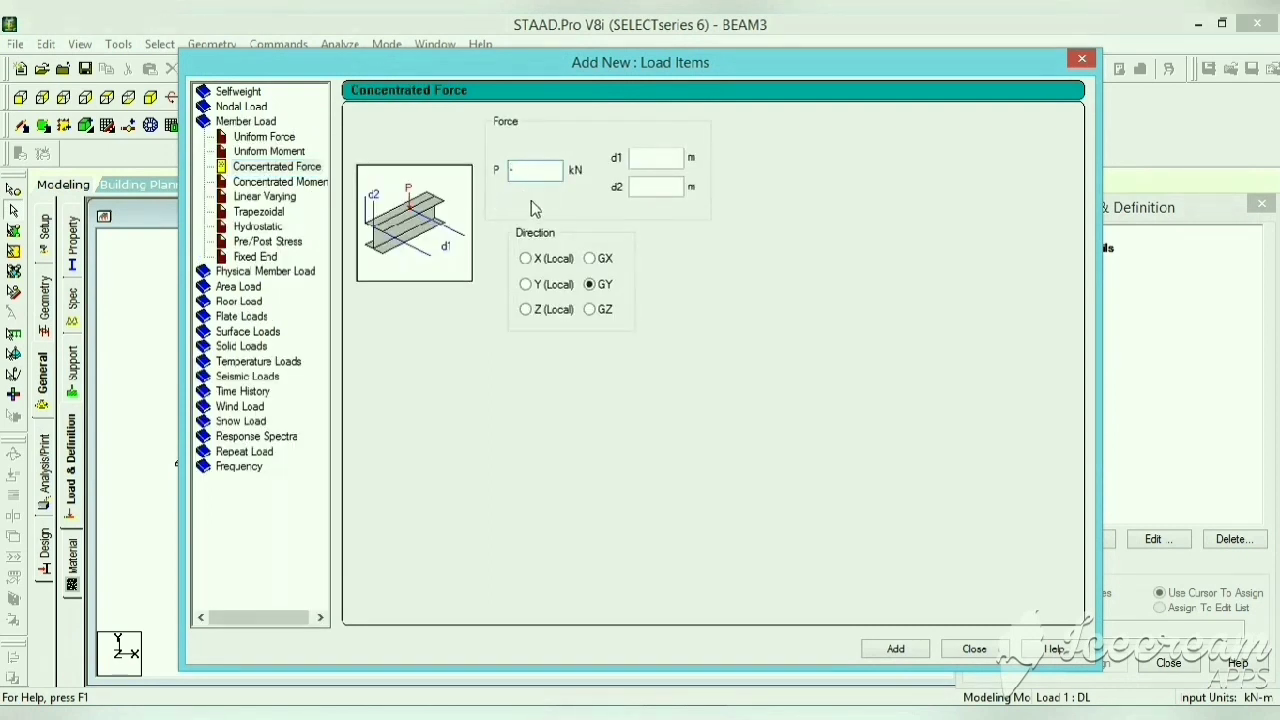
text(-1)
key(BackSpace)
text(2)
click(651, 158)
text(3.75)
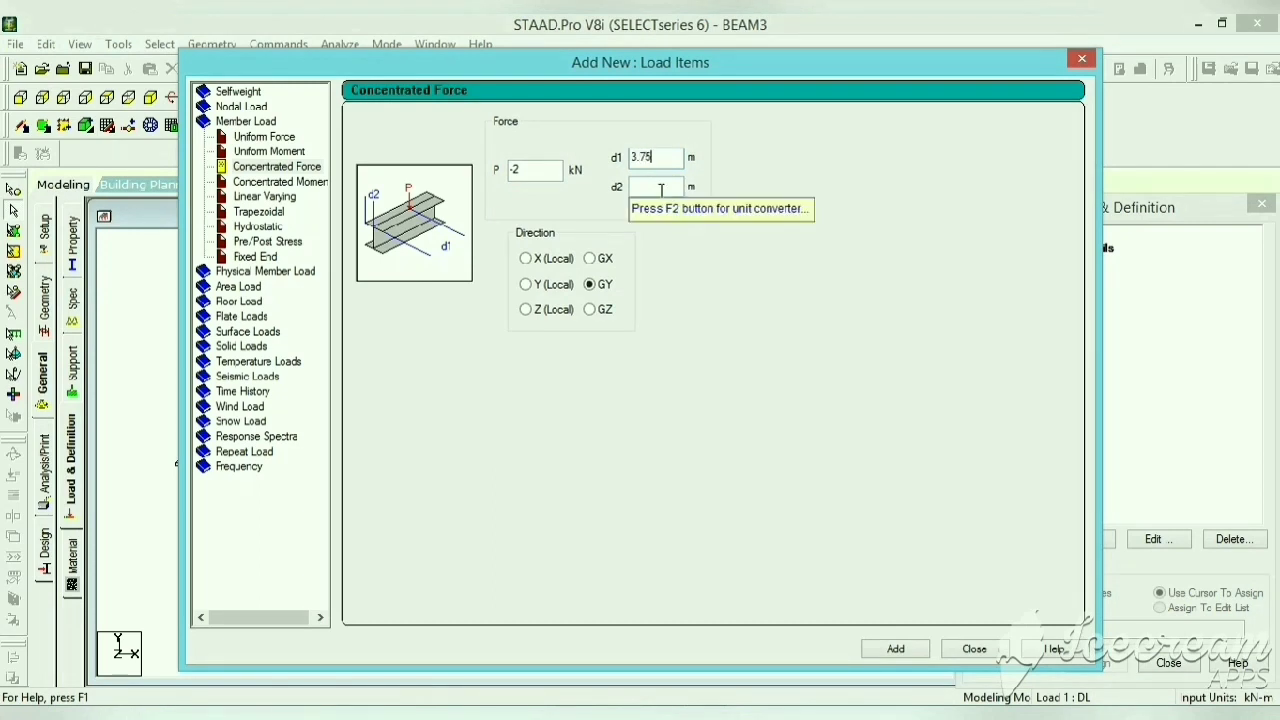
click(895, 649)
click(972, 649)
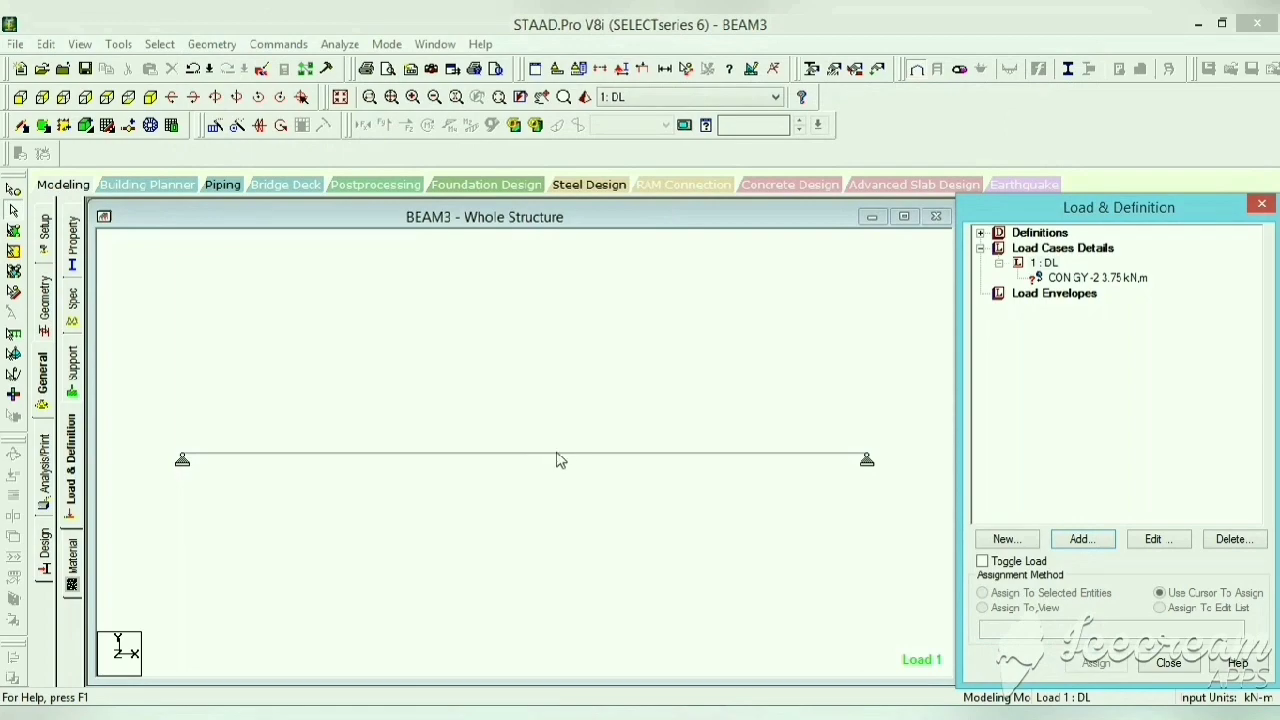
Step: Assign the concentrated force to the selected BEAM3 member
click(560, 457)
click(1028, 330)
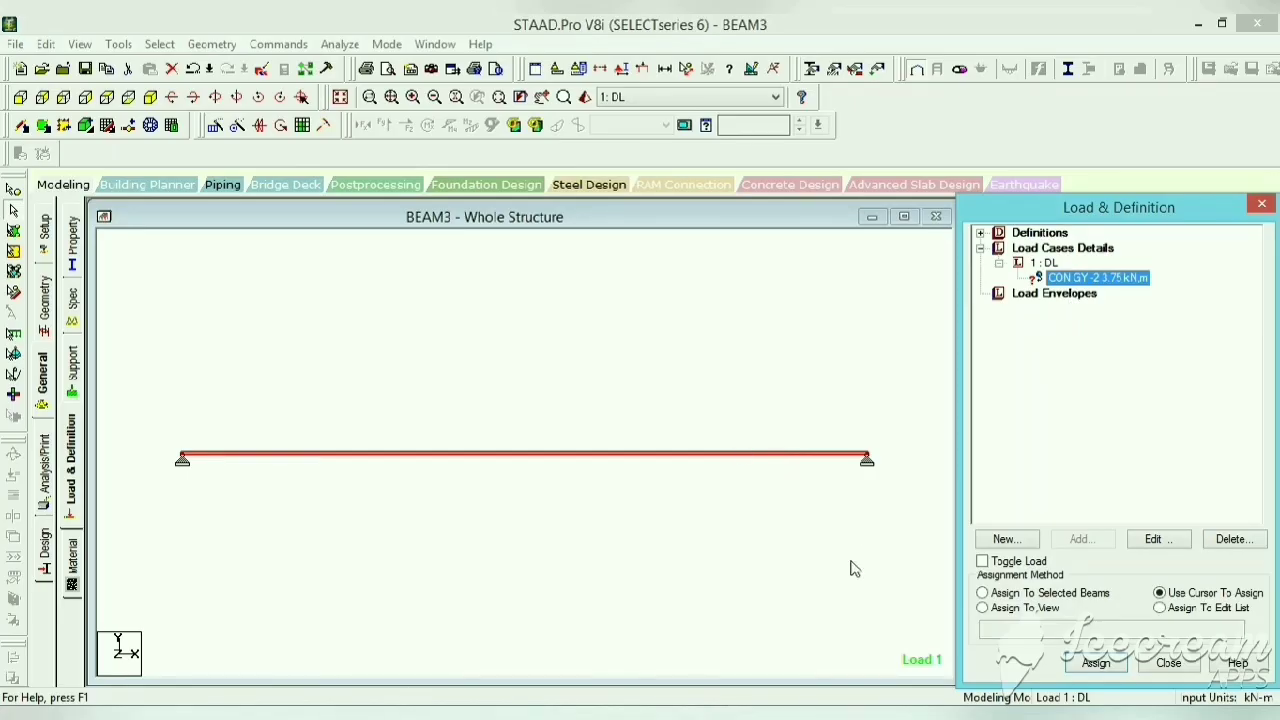
click(1030, 594)
click(1096, 663)
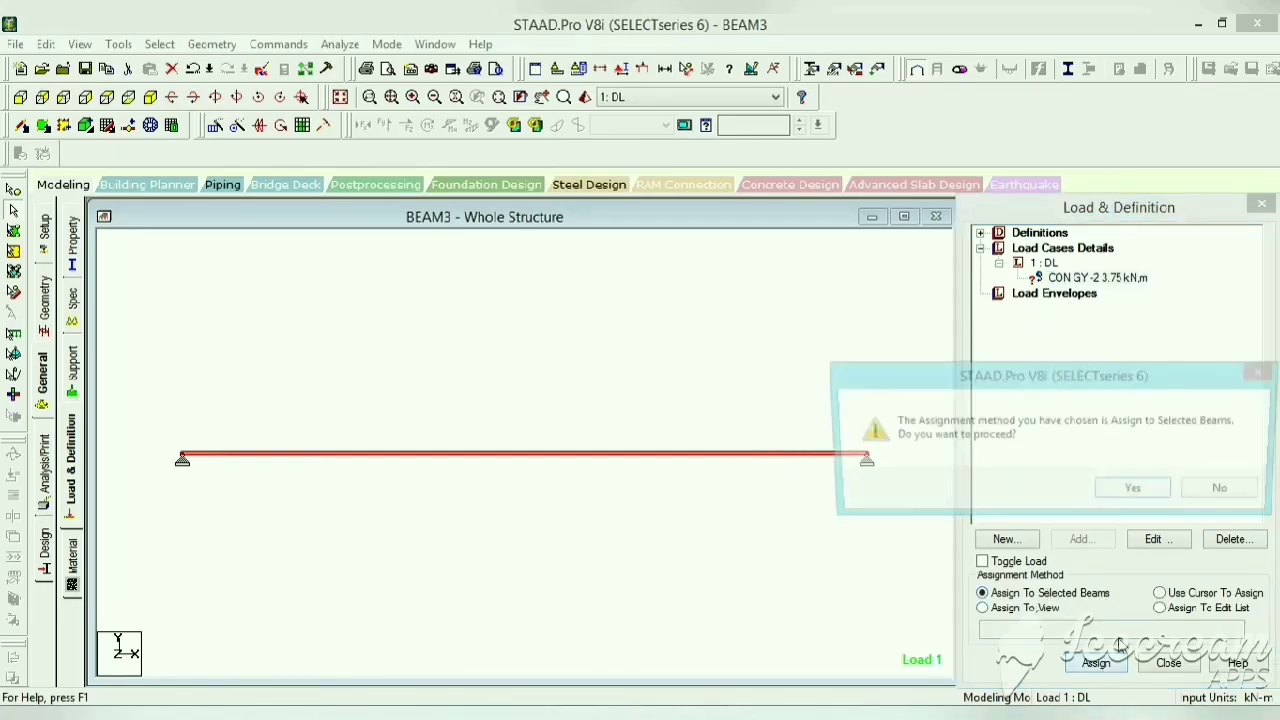
click(1137, 491)
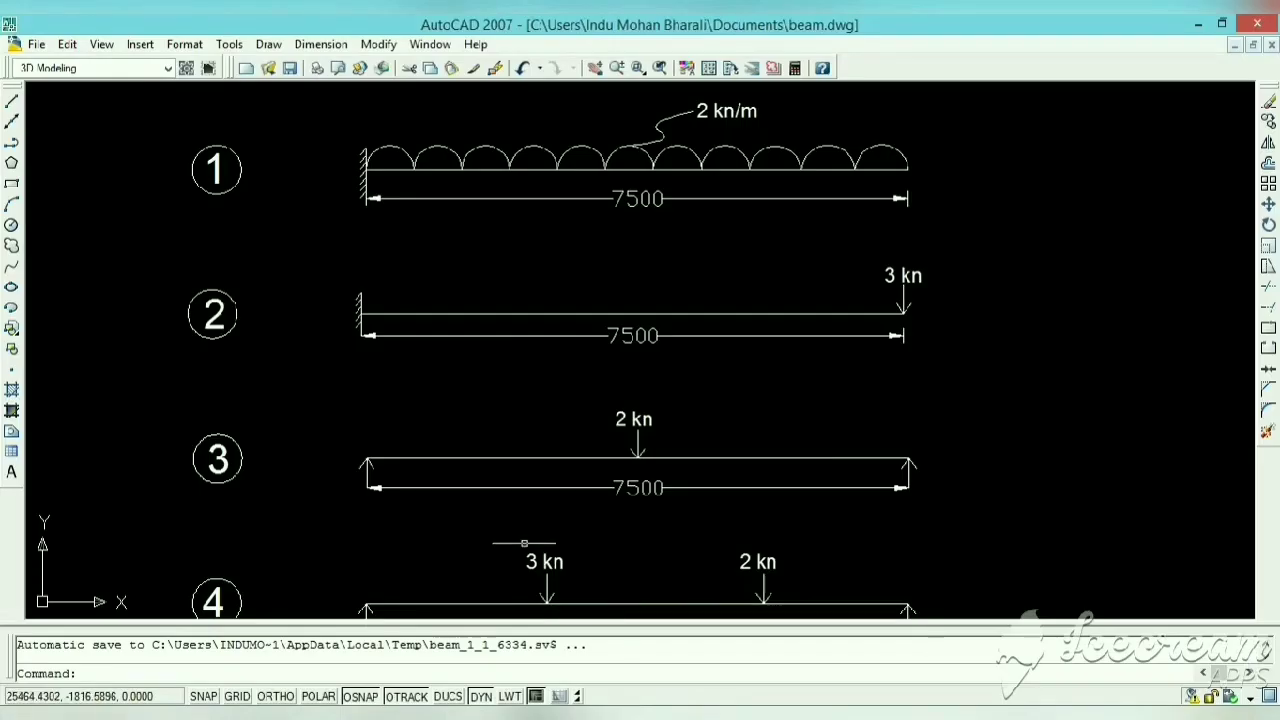
Step: Switch to the AutoCAD beam drawing and examine the supports, spans and point loads of beam 4
scroll(528, 549, down, 2)
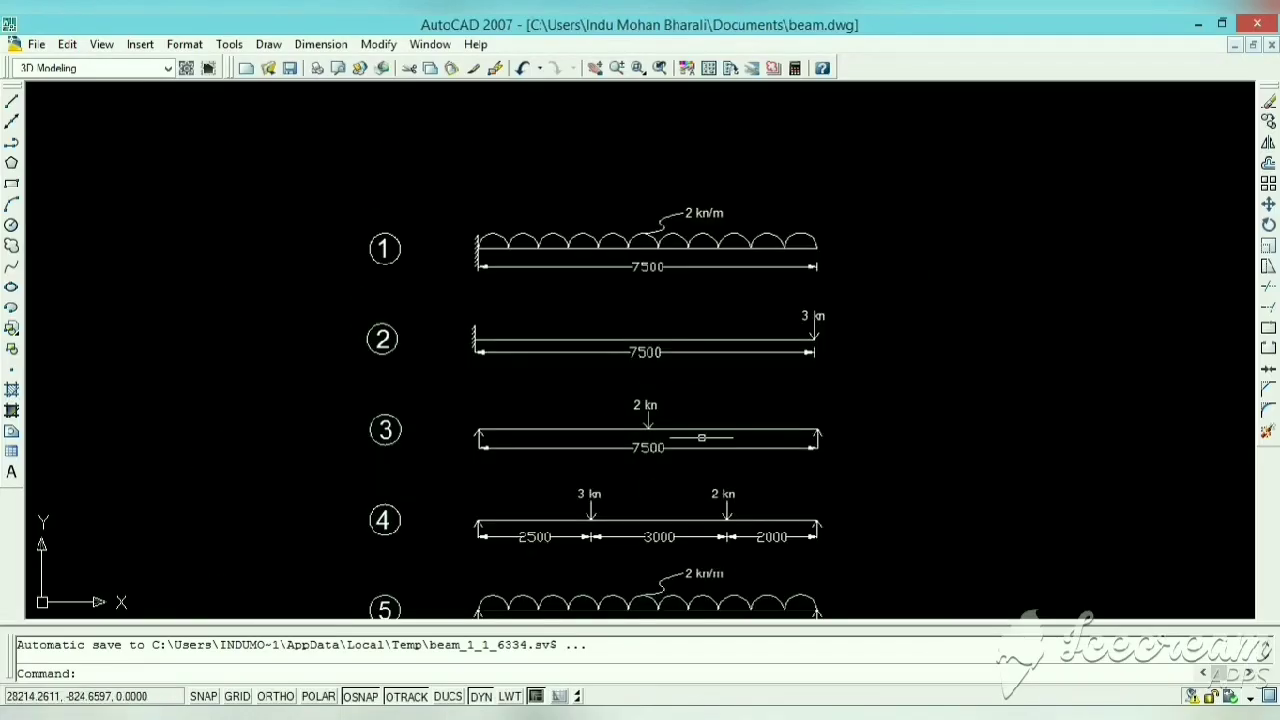
scroll(560, 555, up, 3)
scroll(580, 545, down, 2)
middle_drag(585, 550, 528, 492)
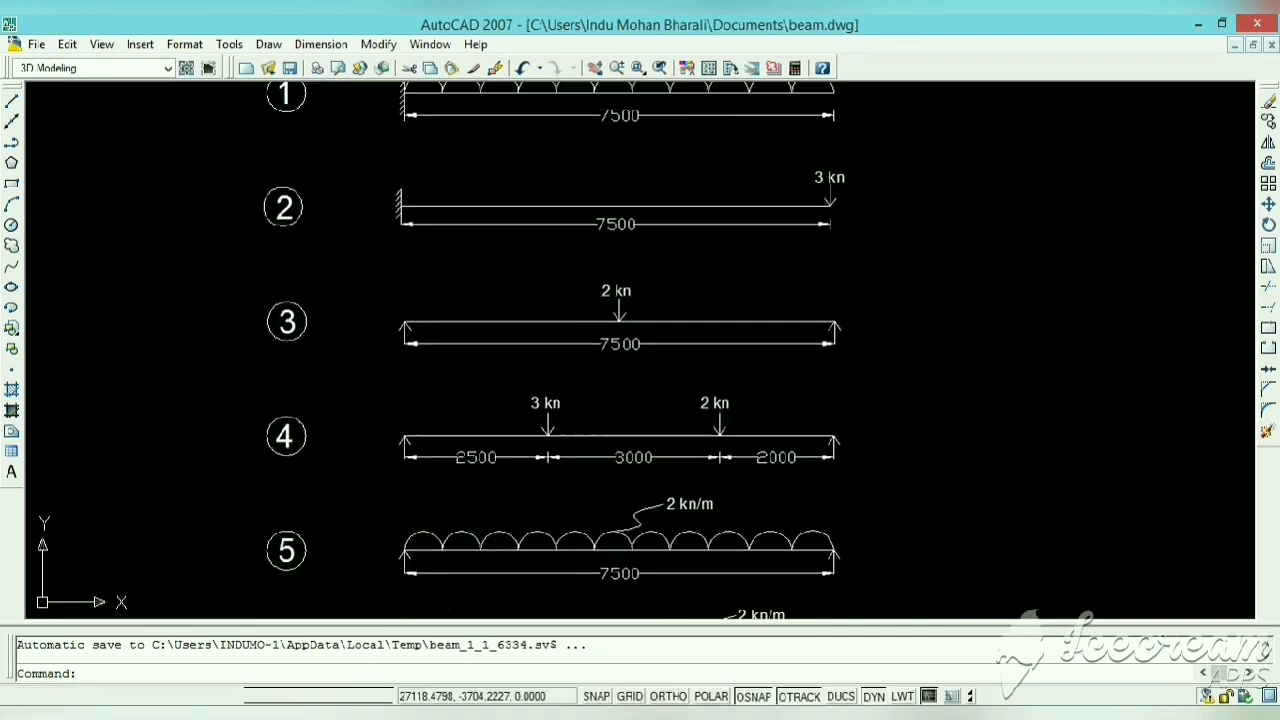
scroll(643, 479, up, 2)
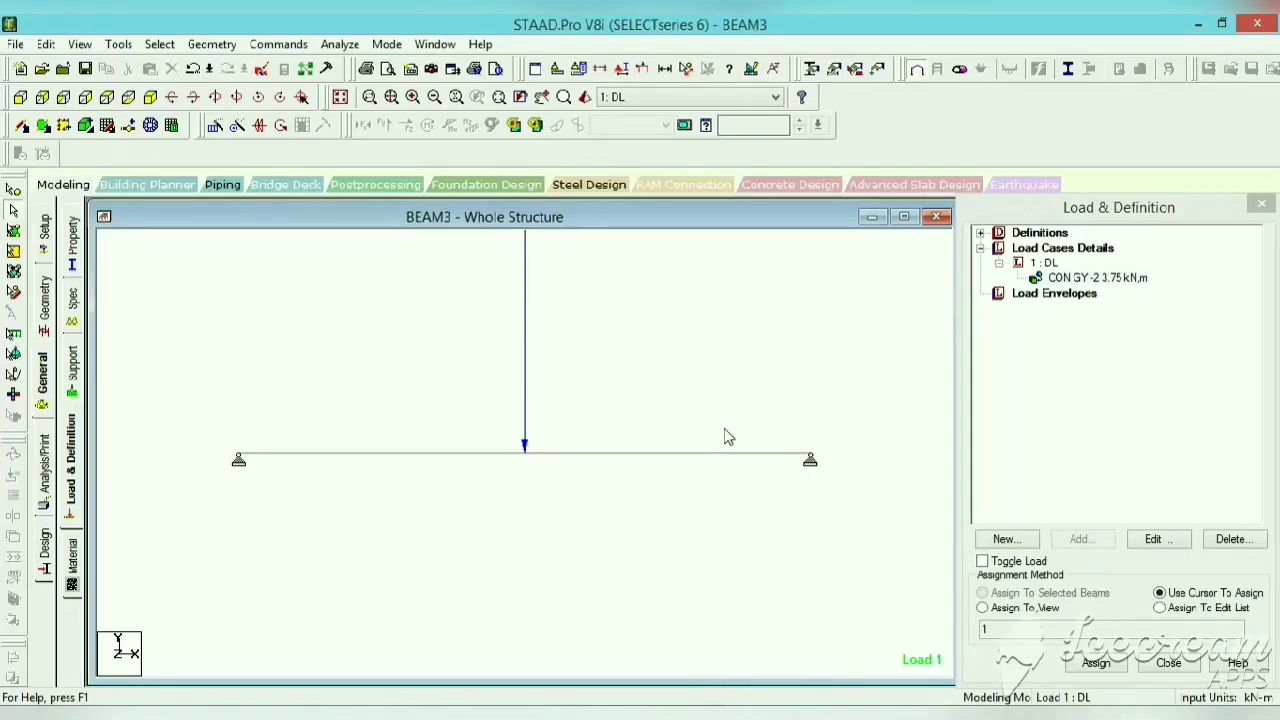
Step: Back in STAAD.Pro, start a new Space model named BEAM4 in Meter and KiloNewton with Add Beam, declining to save changes to BEAM3
scroll(728, 437, down, 5)
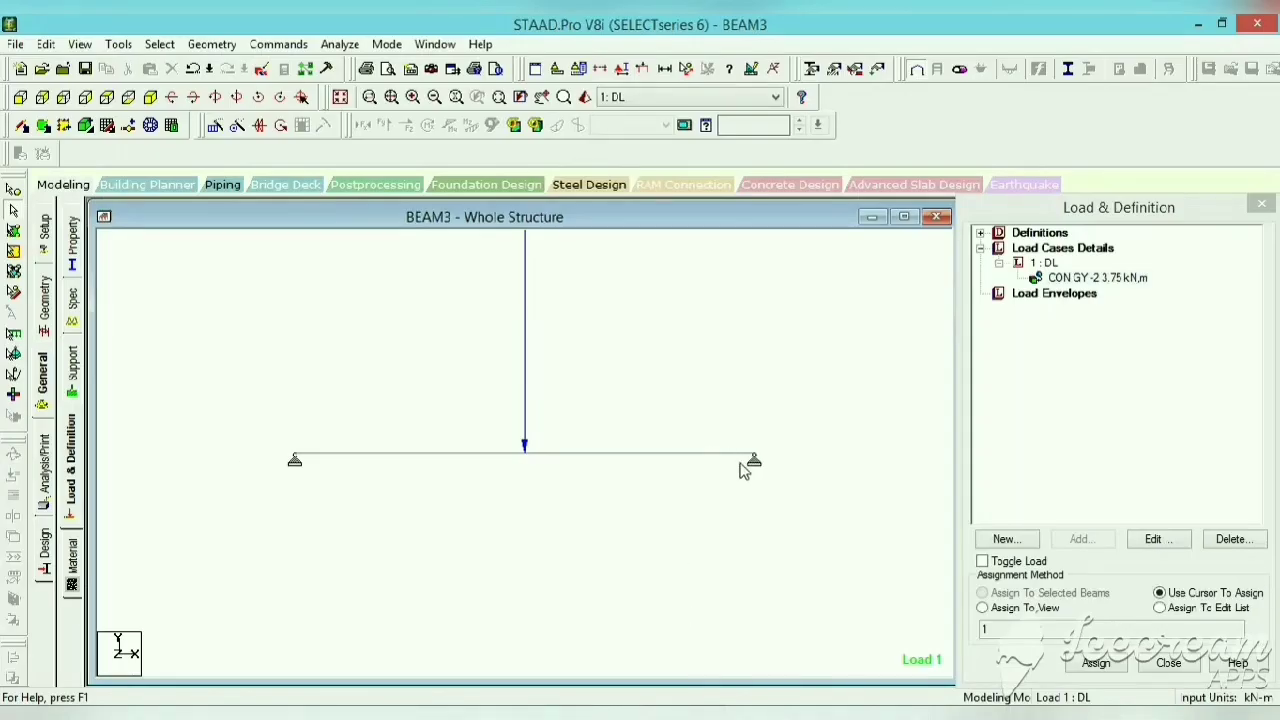
click(15, 44)
click(128, 90)
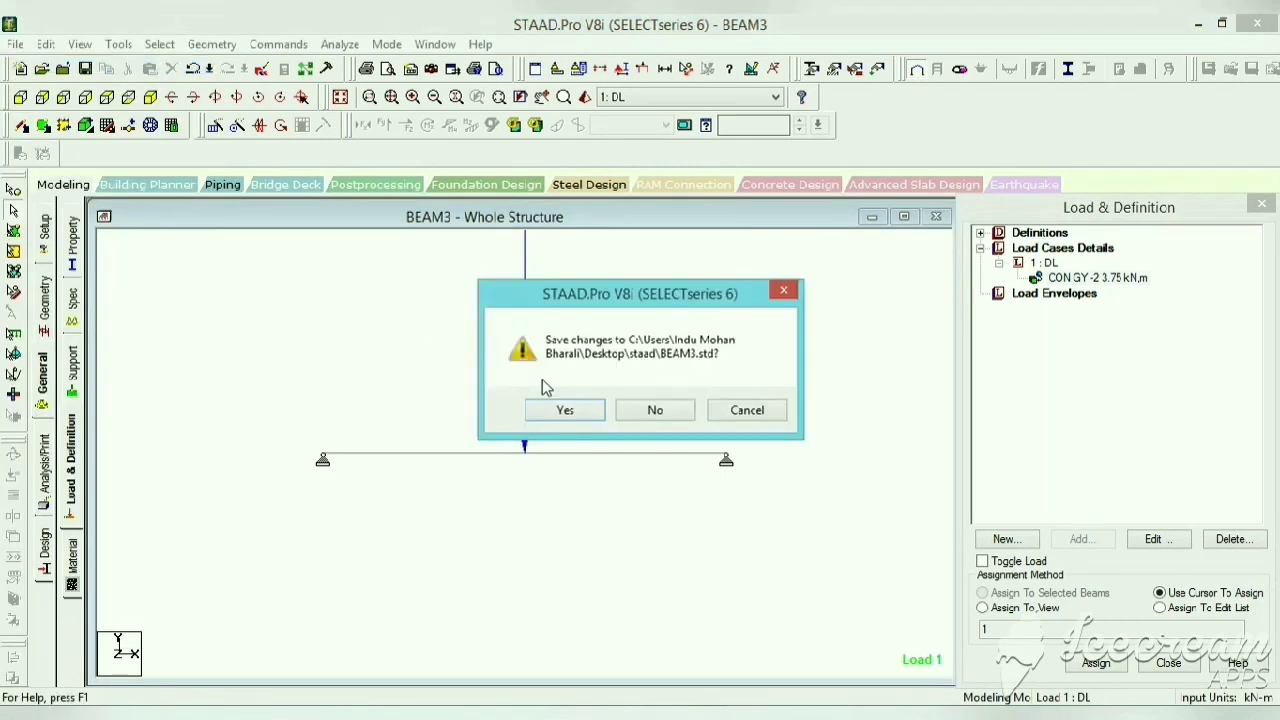
click(655, 411)
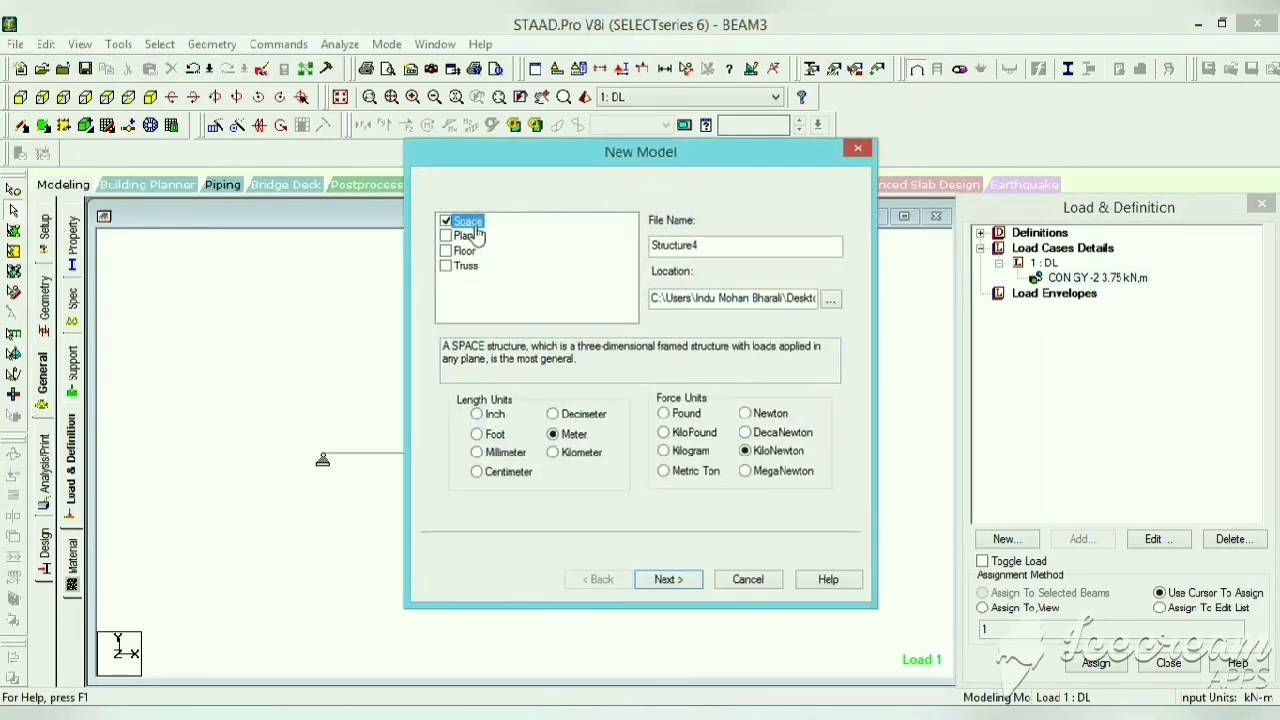
double_click(722, 247)
text(BA)
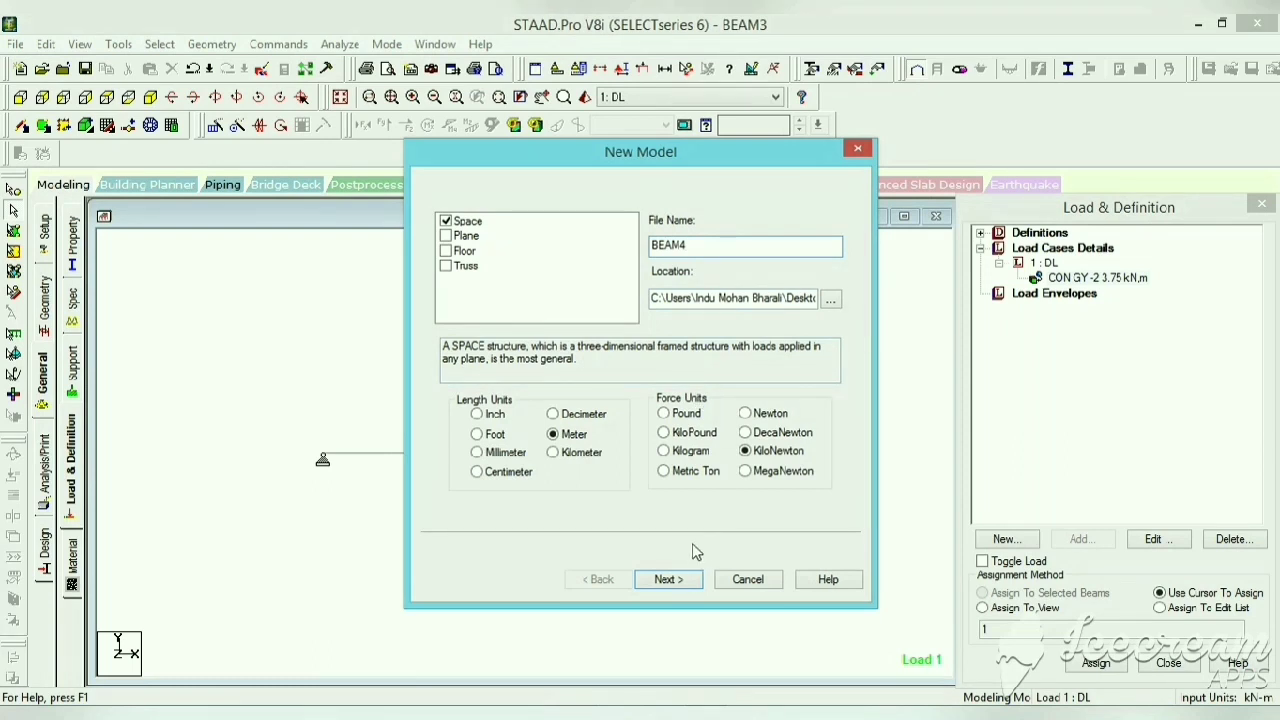
click(670, 580)
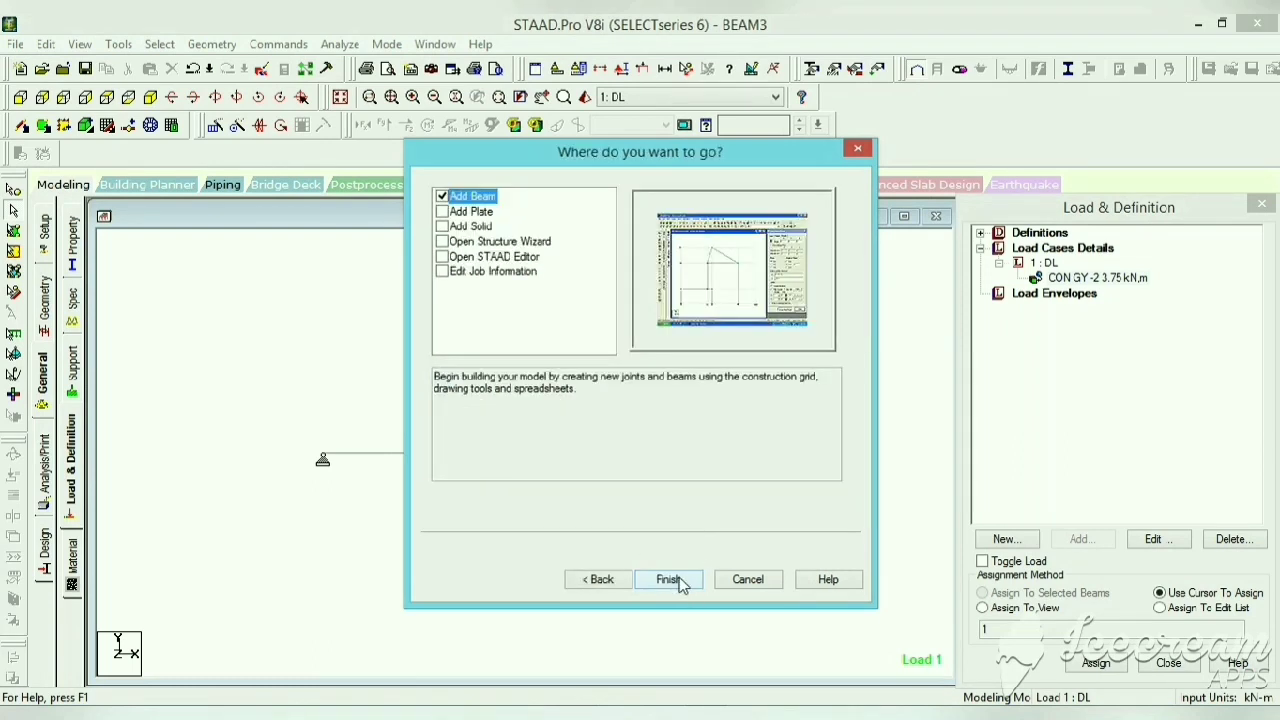
click(670, 580)
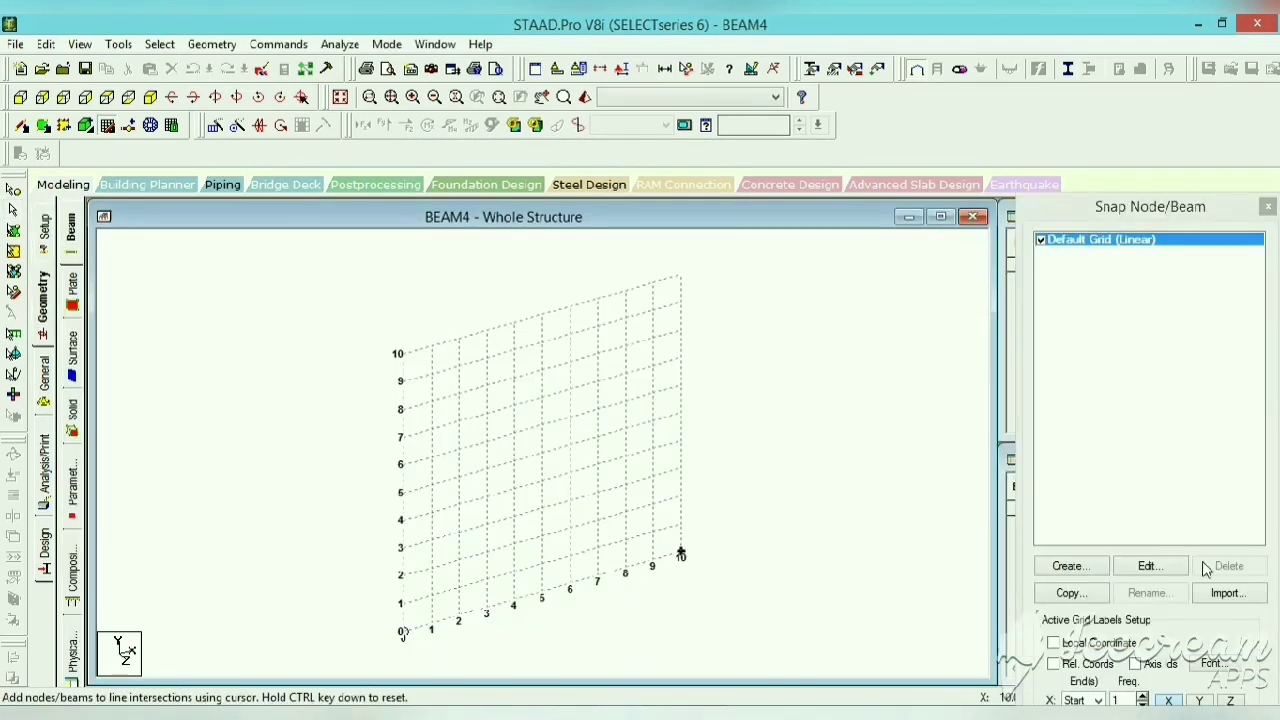
Step: Edit the default grid to 20 construction lines along X with a 0.5 m spacing
click(1147, 566)
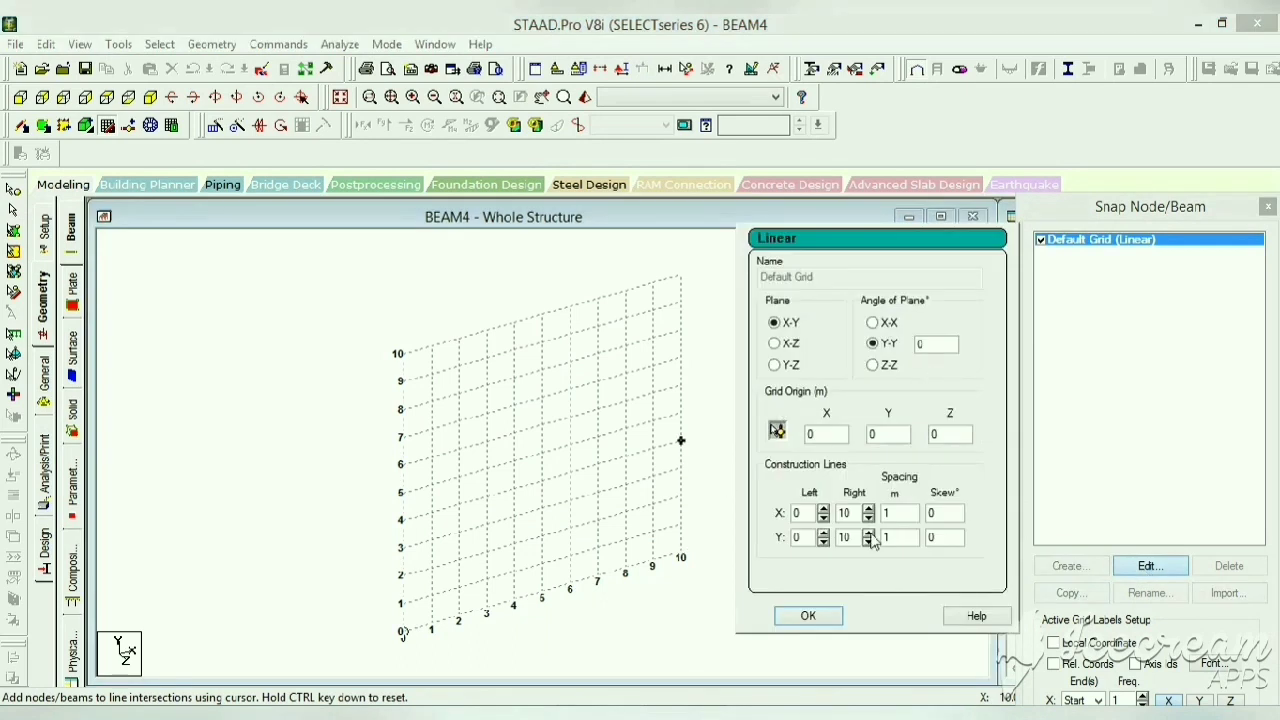
drag(851, 516, 819, 528)
text(20)
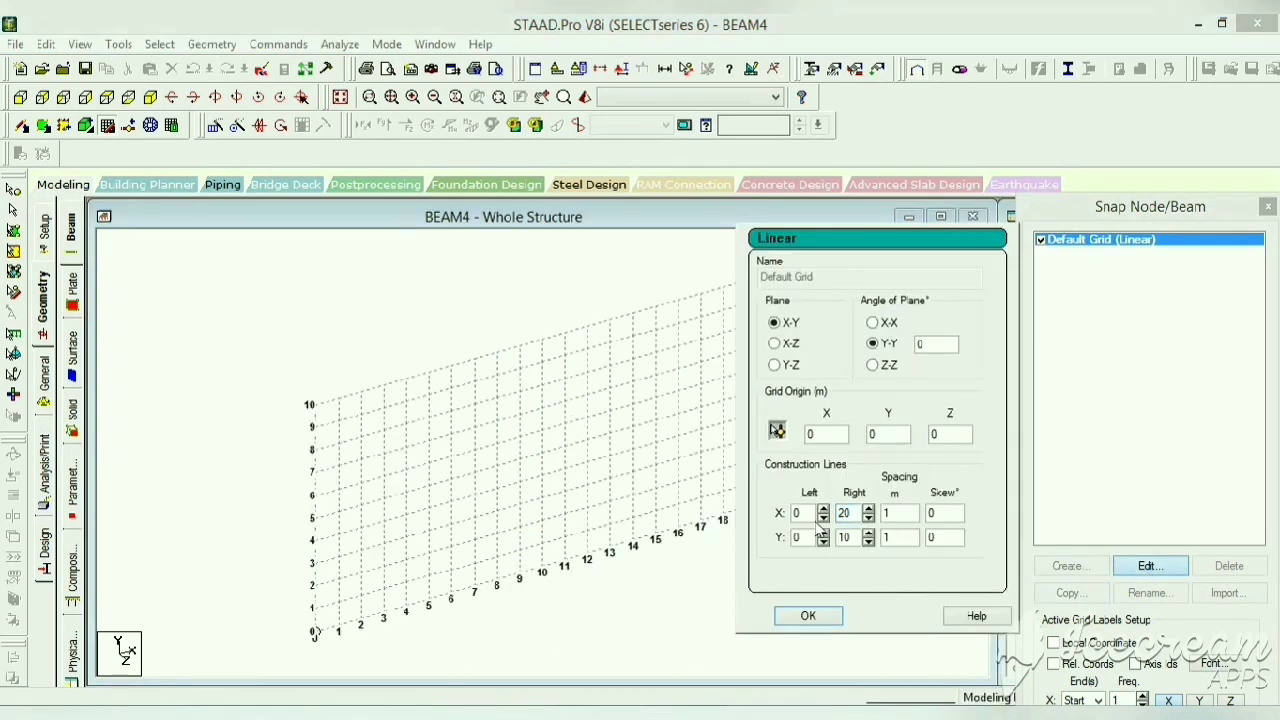
double_click(905, 519)
key(BackSpace)
text(.5)
click(824, 617)
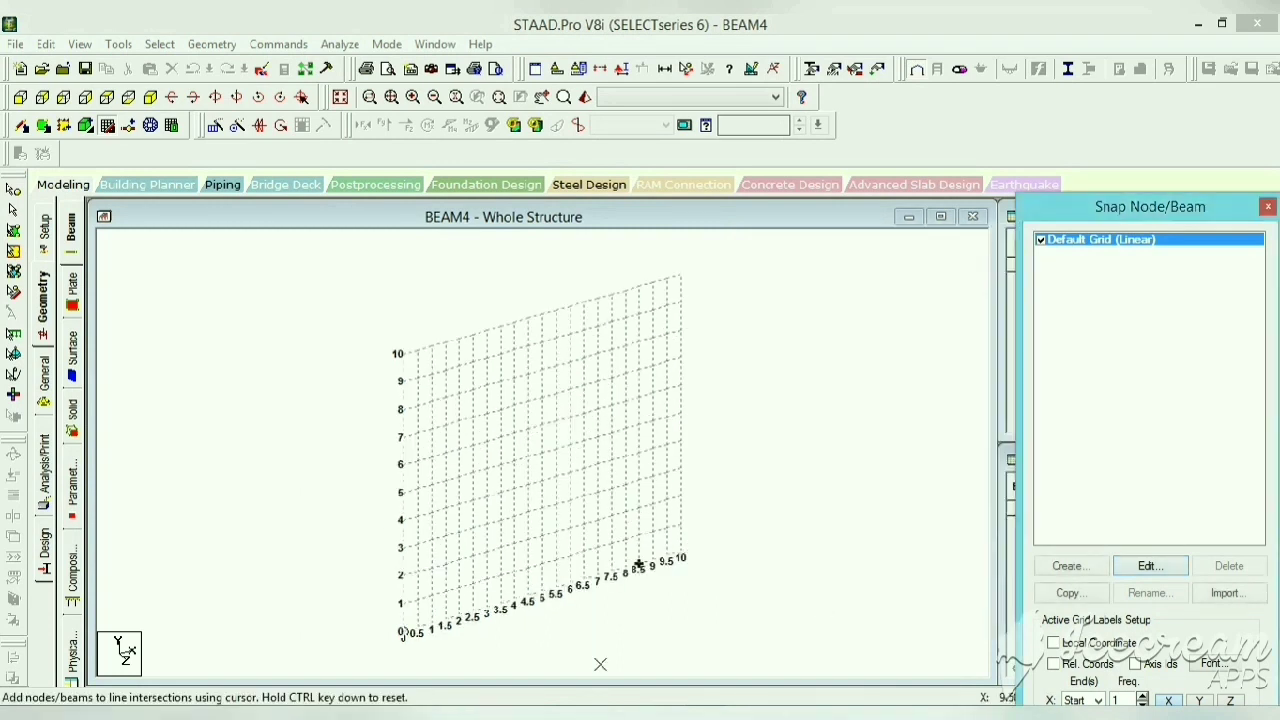
Step: Draw a 7.5 m beam along X from the grid origin, close the snap grid and show the front view
mouse_move(633, 603)
mouse_down()
mouse_move(597, 578)
mouse_move(631, 622)
mouse_move(630, 608)
mouse_up()
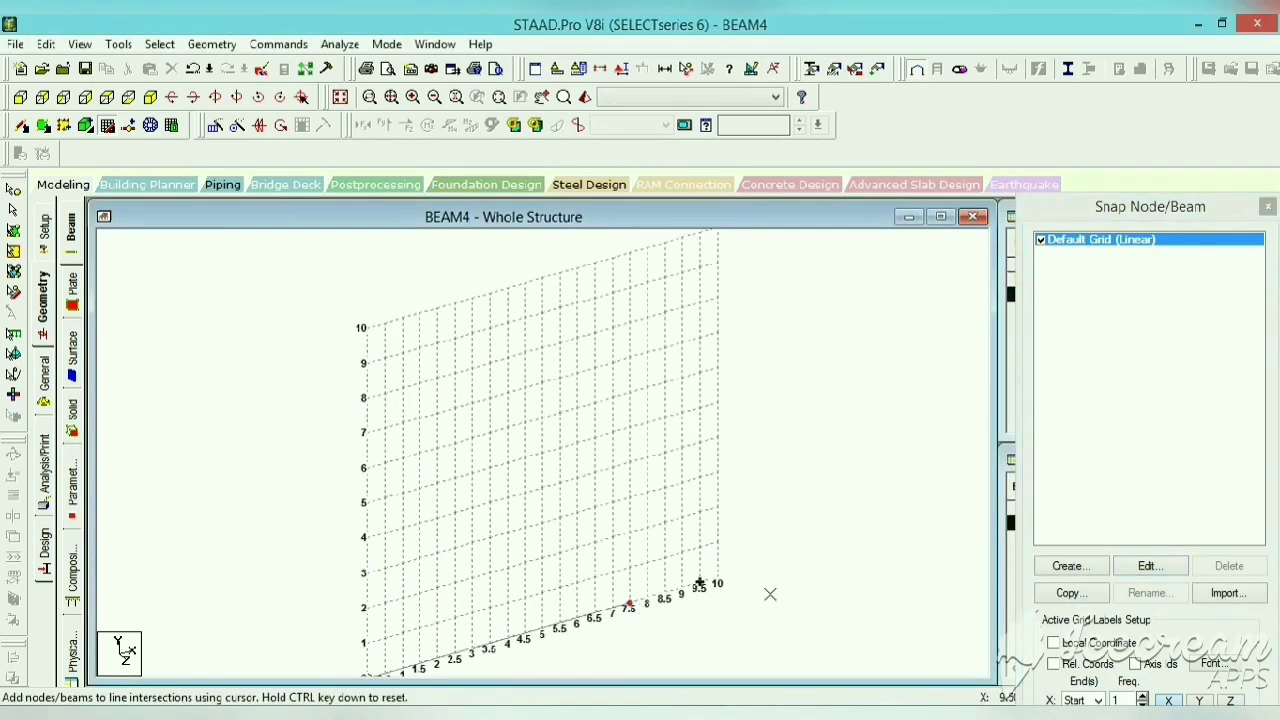
click(1268, 206)
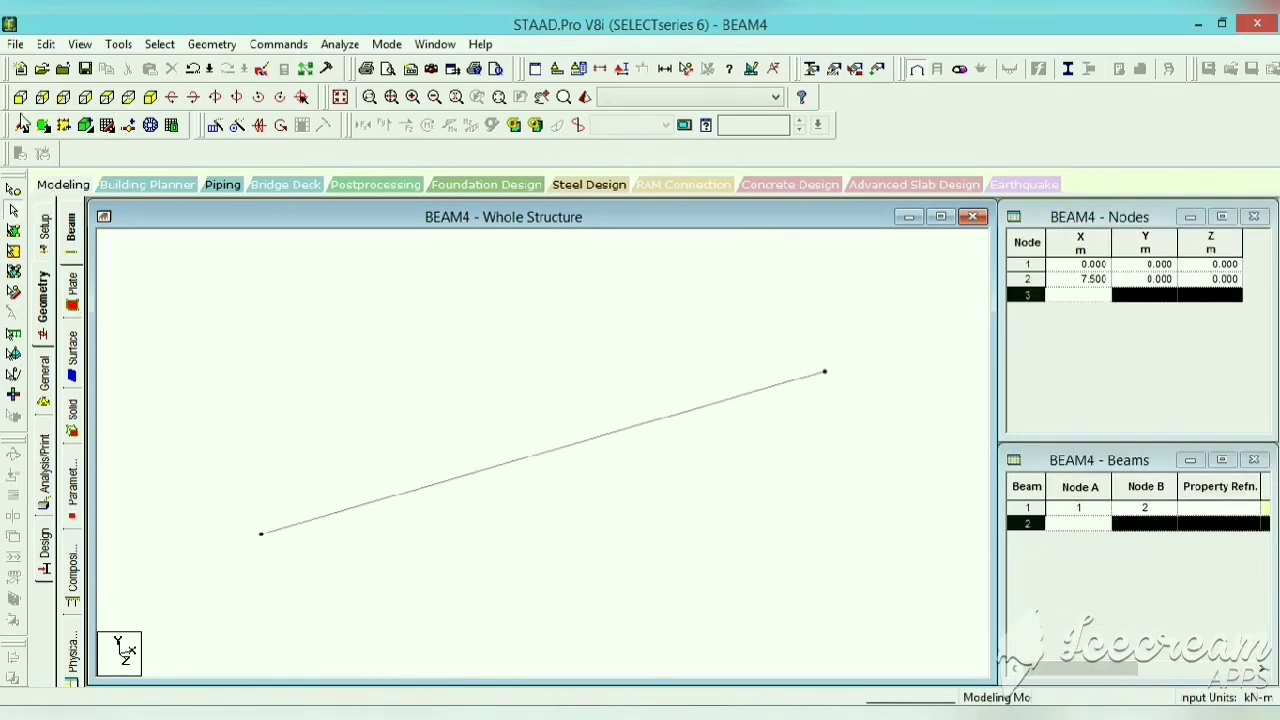
click(20, 96)
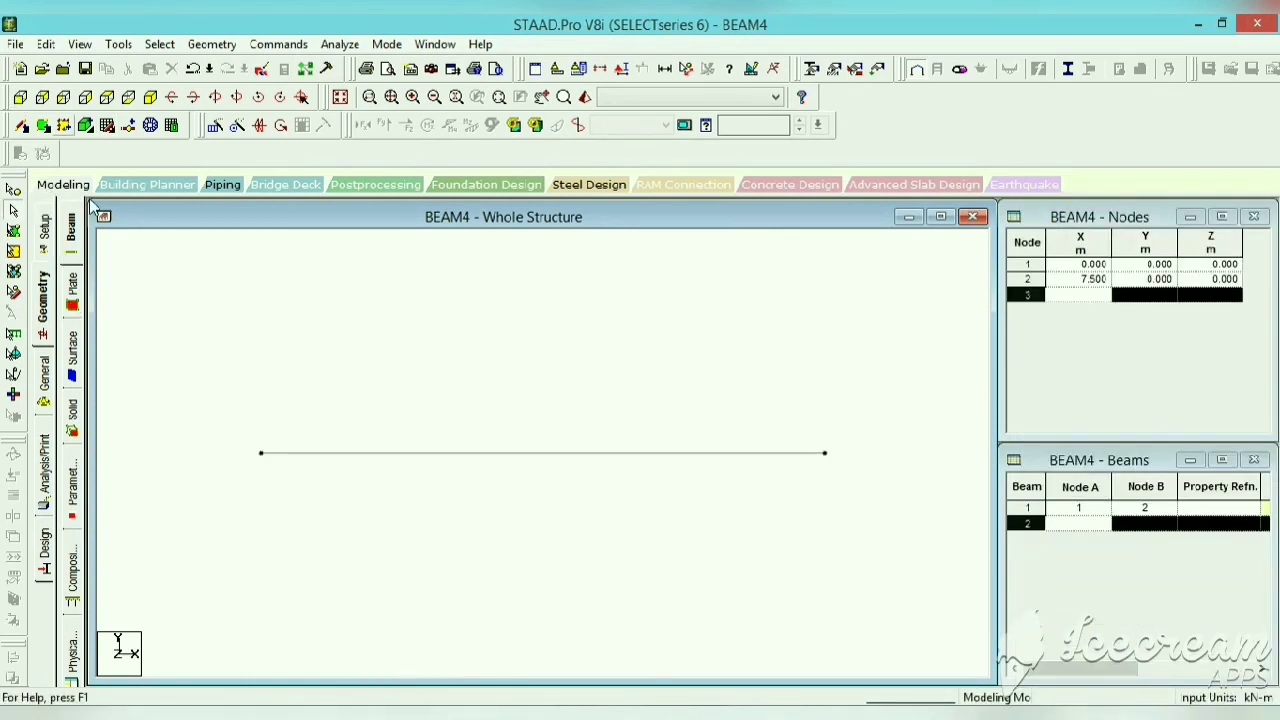
Step: Create a pinned support for the BEAM4 model
click(46, 380)
click(71, 372)
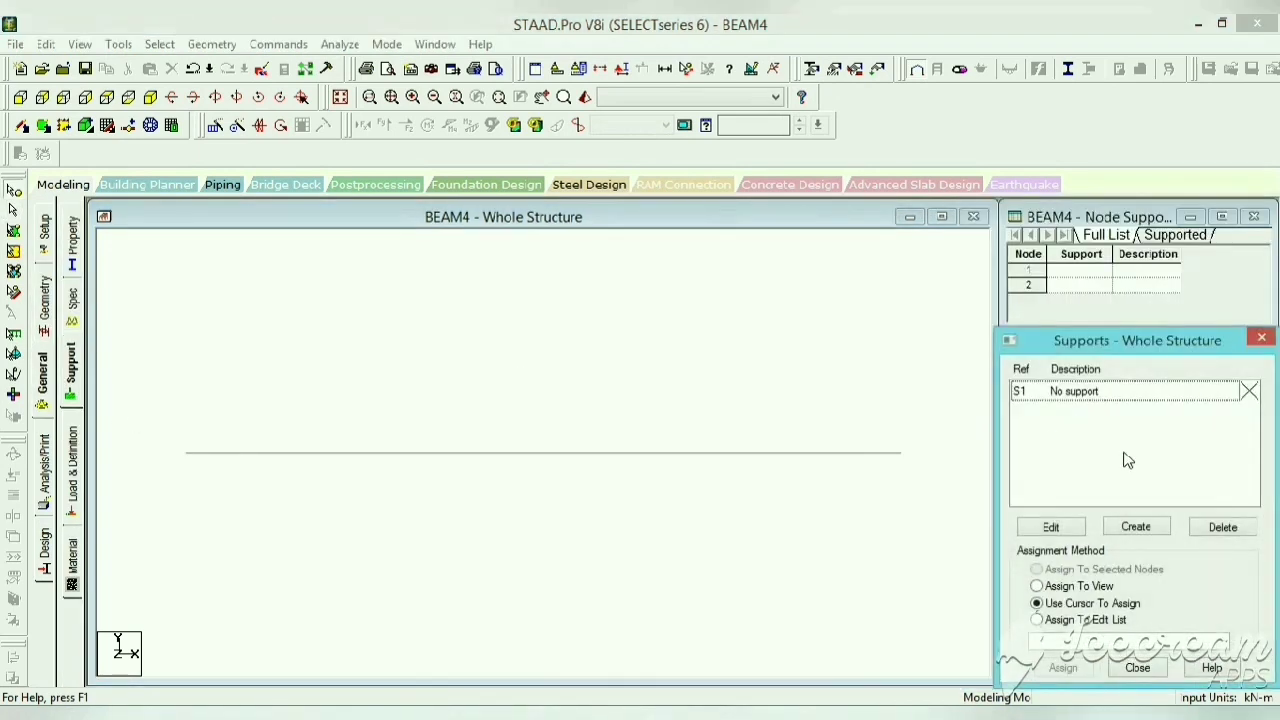
click(1135, 527)
click(981, 300)
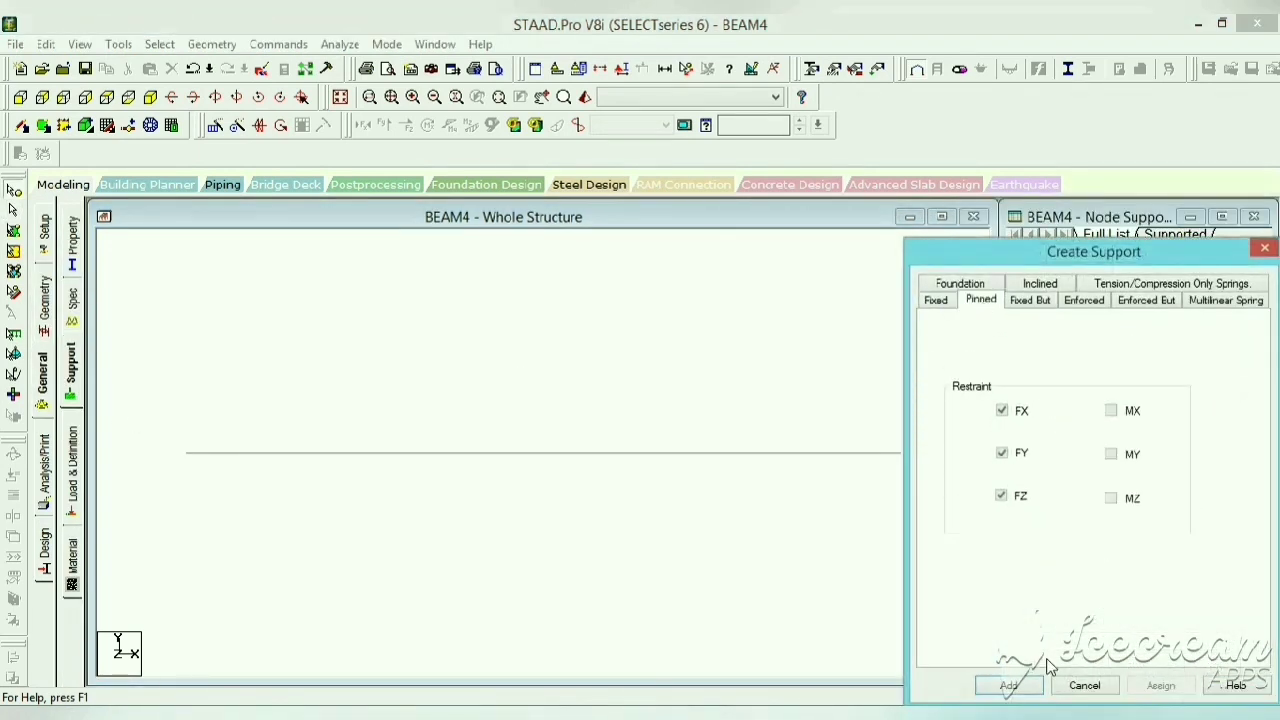
click(1008, 686)
Step: Assign the pinned support to both end nodes of the BEAM4 member
click(1073, 418)
drag(942, 424, 137, 482)
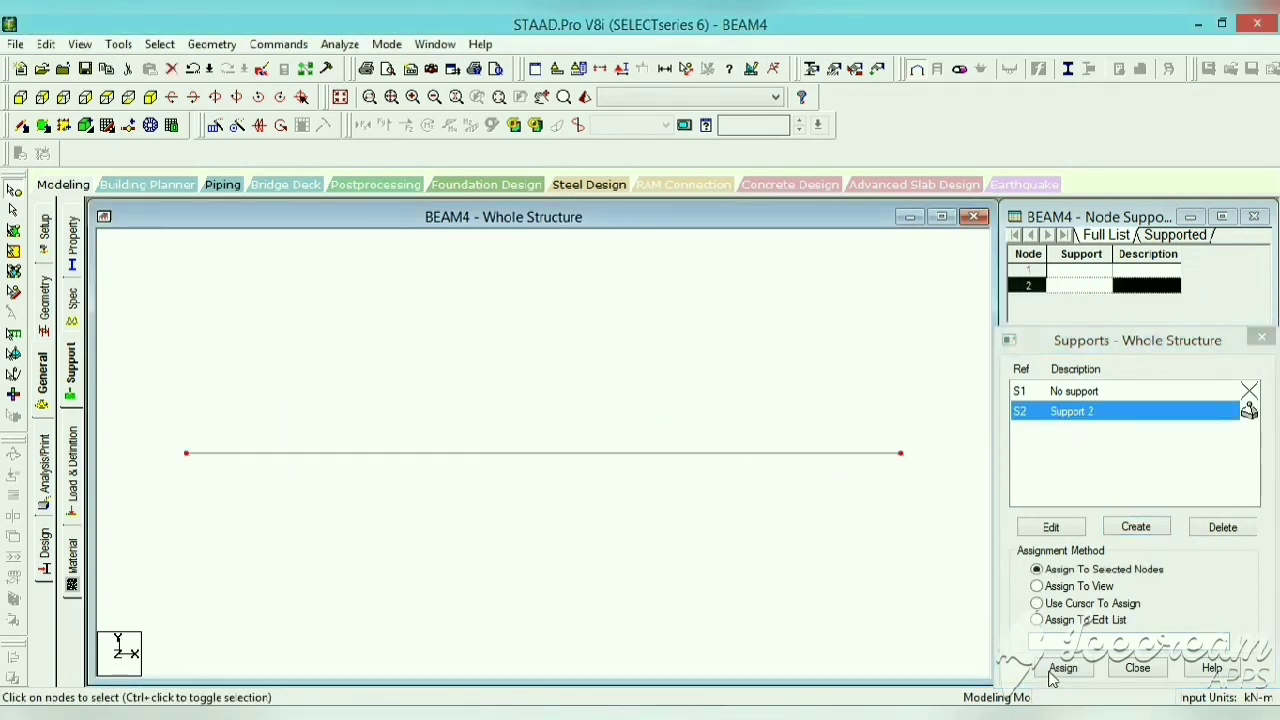
click(1060, 670)
click(1134, 557)
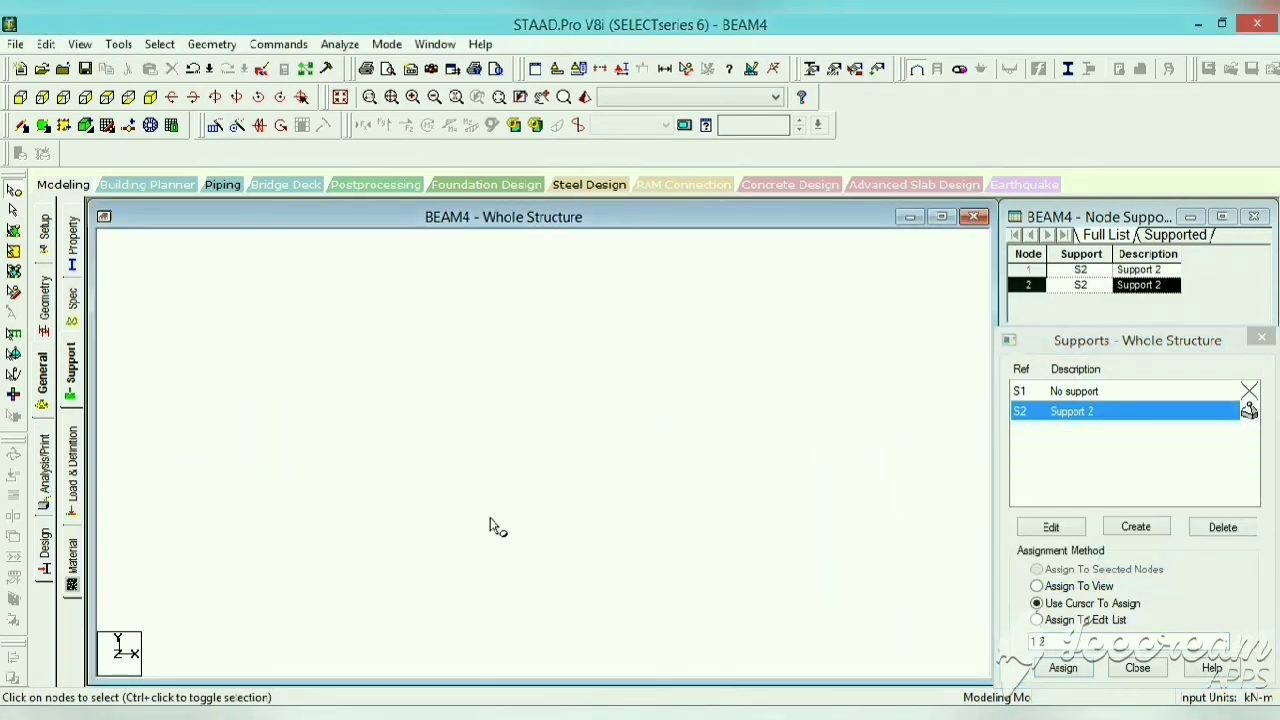
Step: Define a rectangular concrete section for BEAM4 with YD 0.3 m and ZD 0.25 m
click(72, 236)
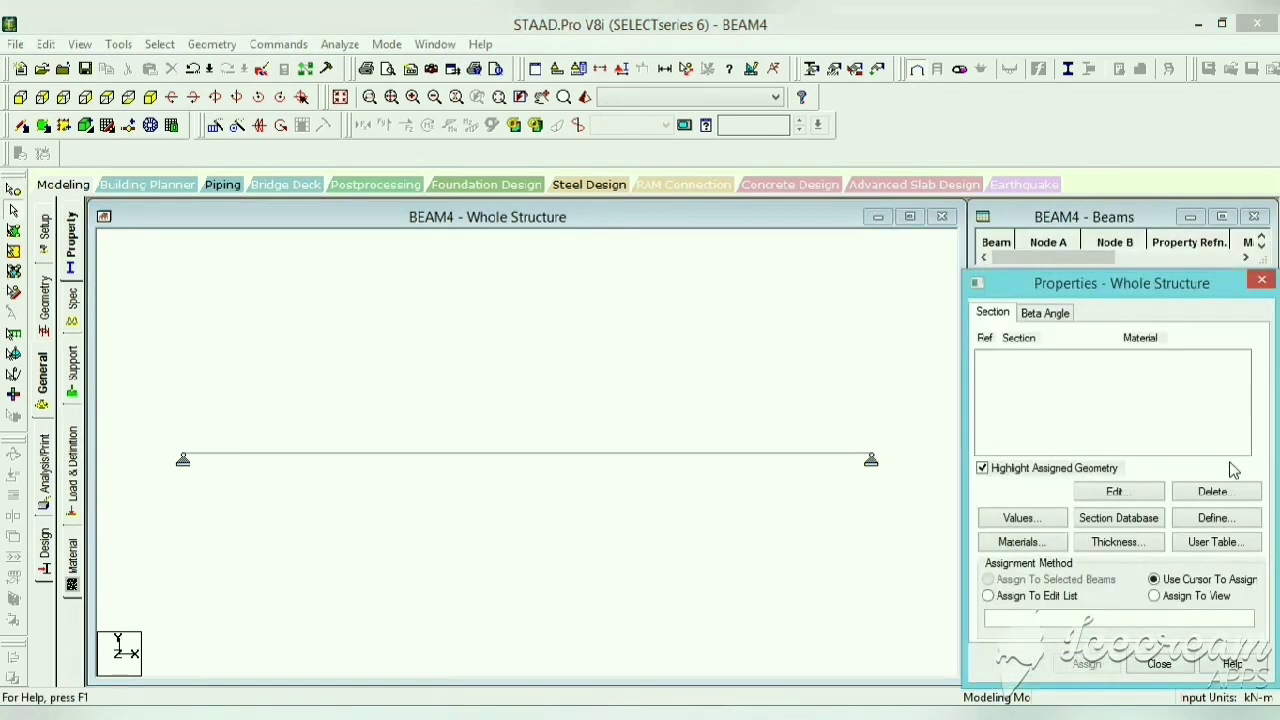
click(1213, 517)
click(370, 221)
click(745, 305)
text(.3)
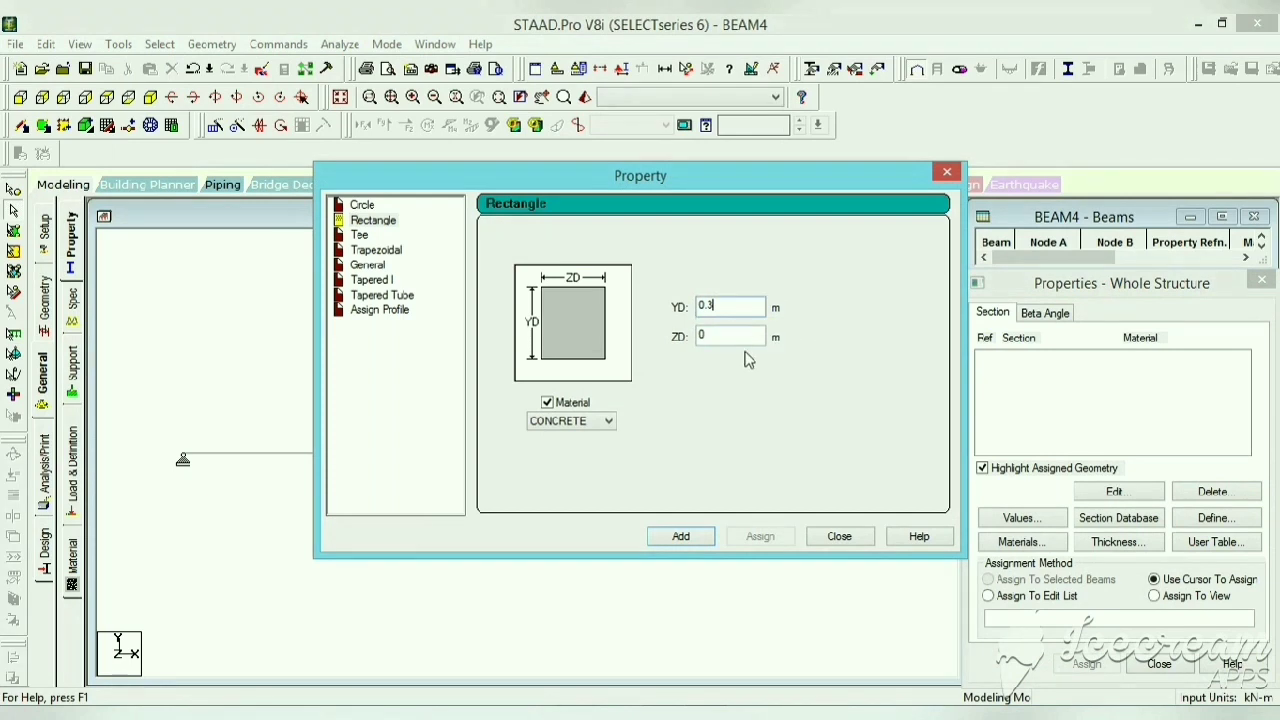
text(.25)
click(680, 536)
click(838, 540)
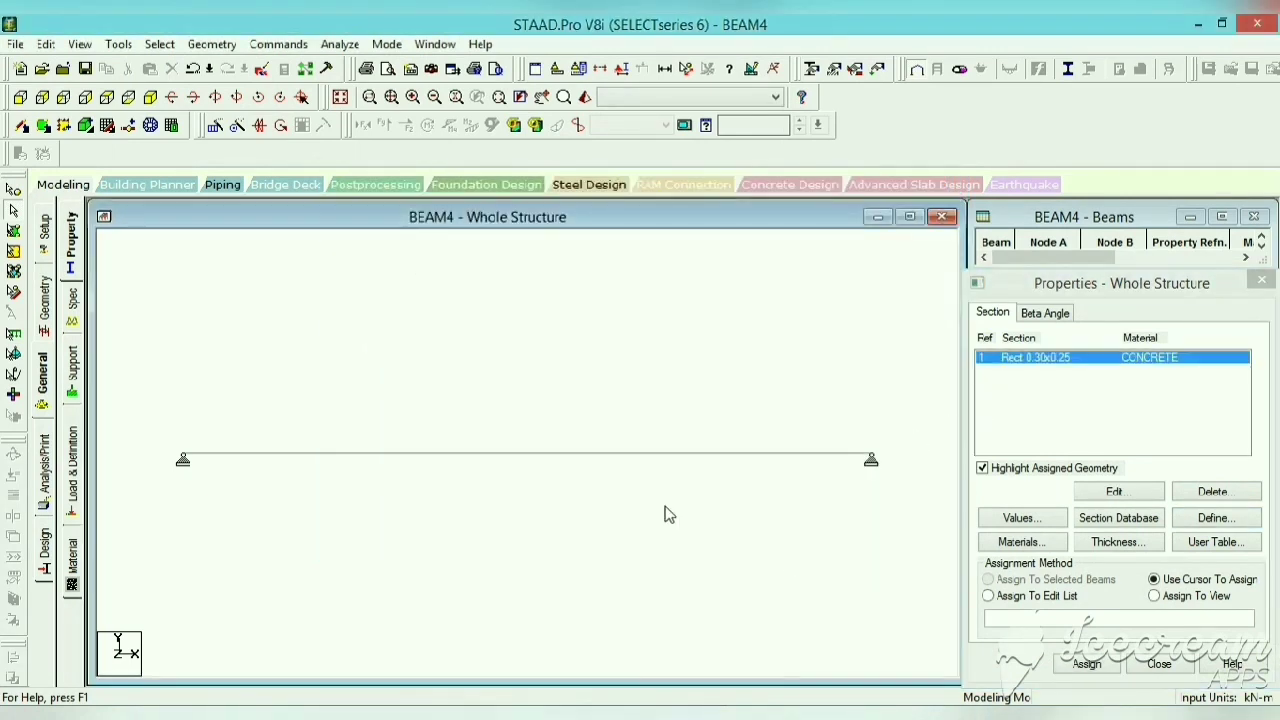
Step: Assign the 0.30x0.25 rectangular section to the BEAM4 member
click(712, 456)
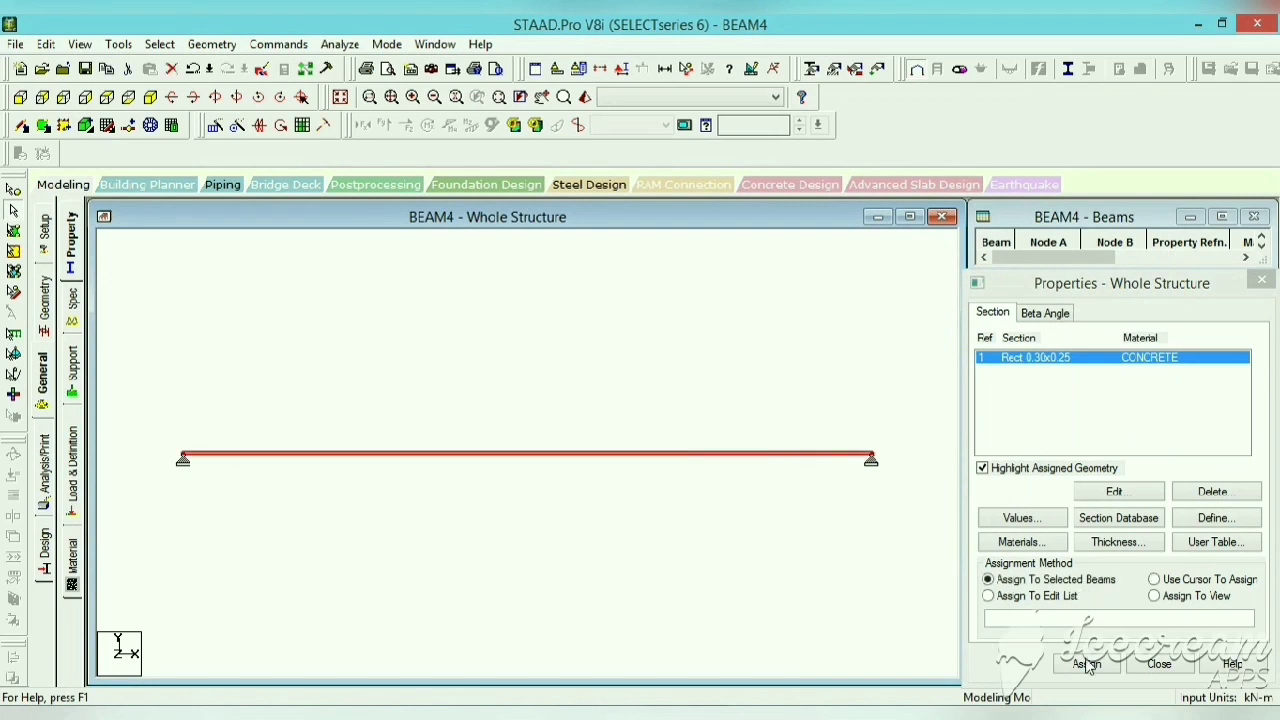
click(1085, 664)
click(1135, 522)
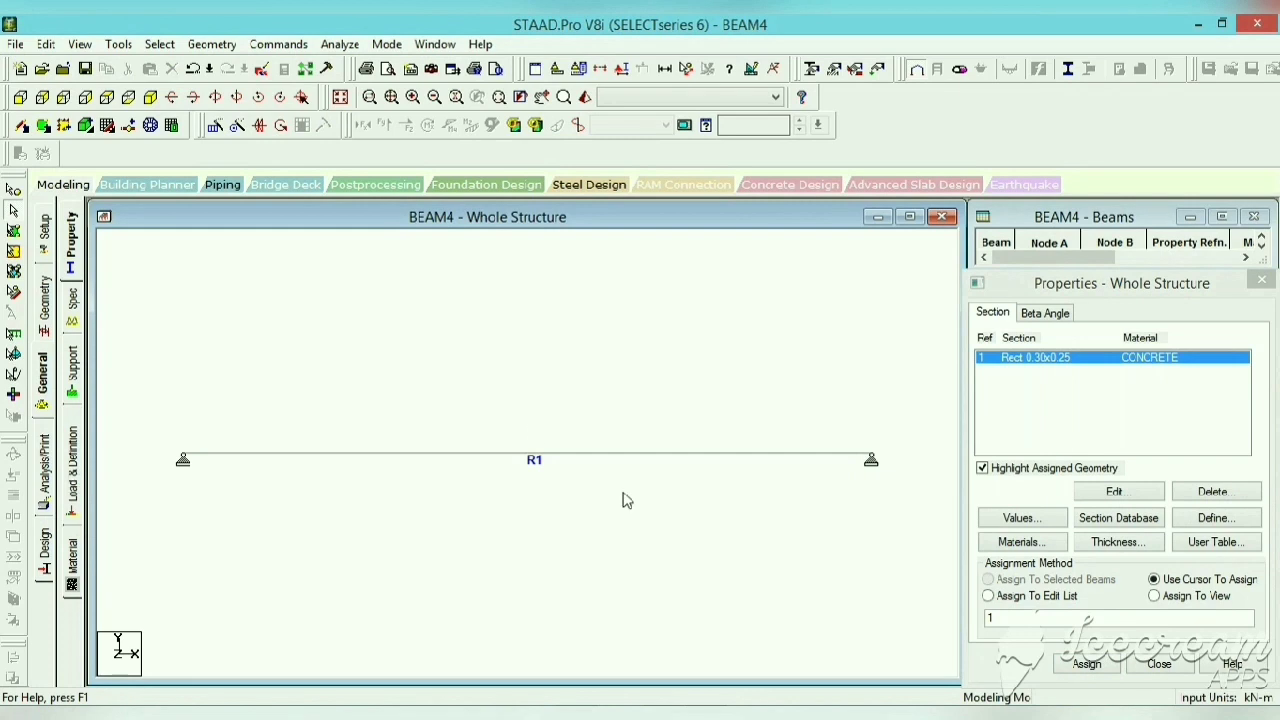
Step: Add primary load case 1 to BEAM4 with loading type Dead and the title DL
click(73, 482)
click(1043, 250)
click(1080, 539)
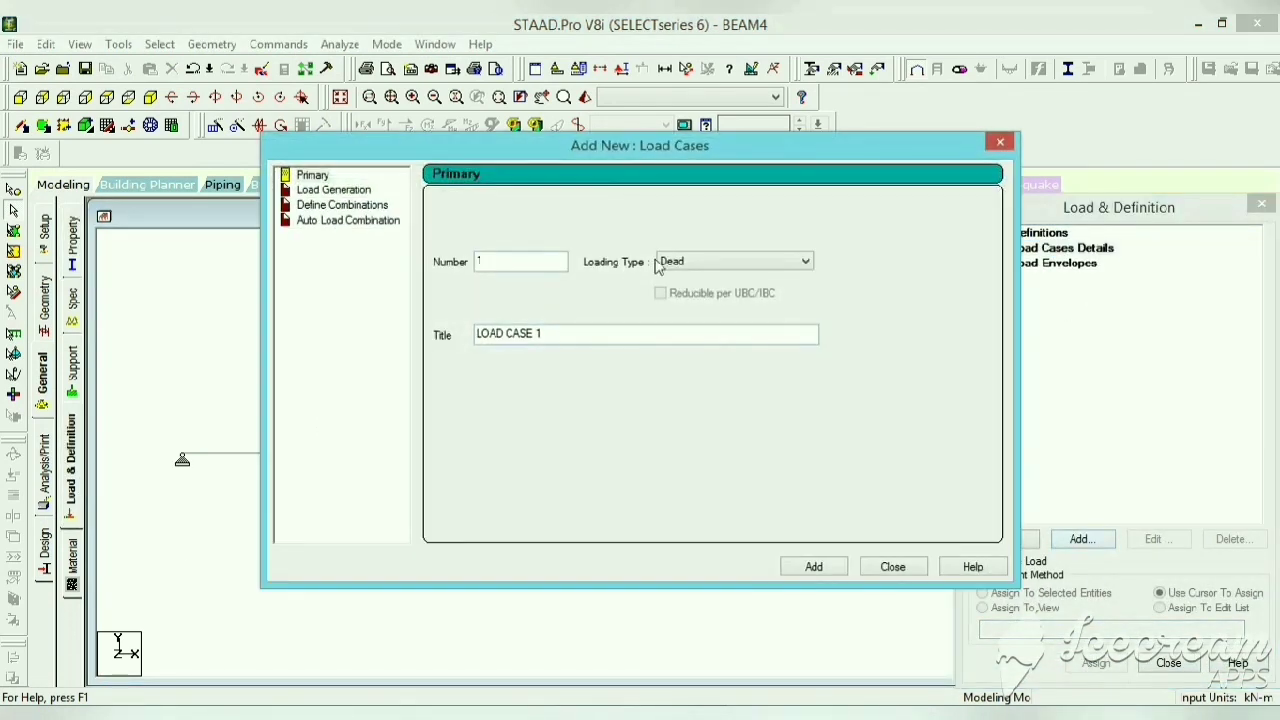
drag(564, 338, 436, 340)
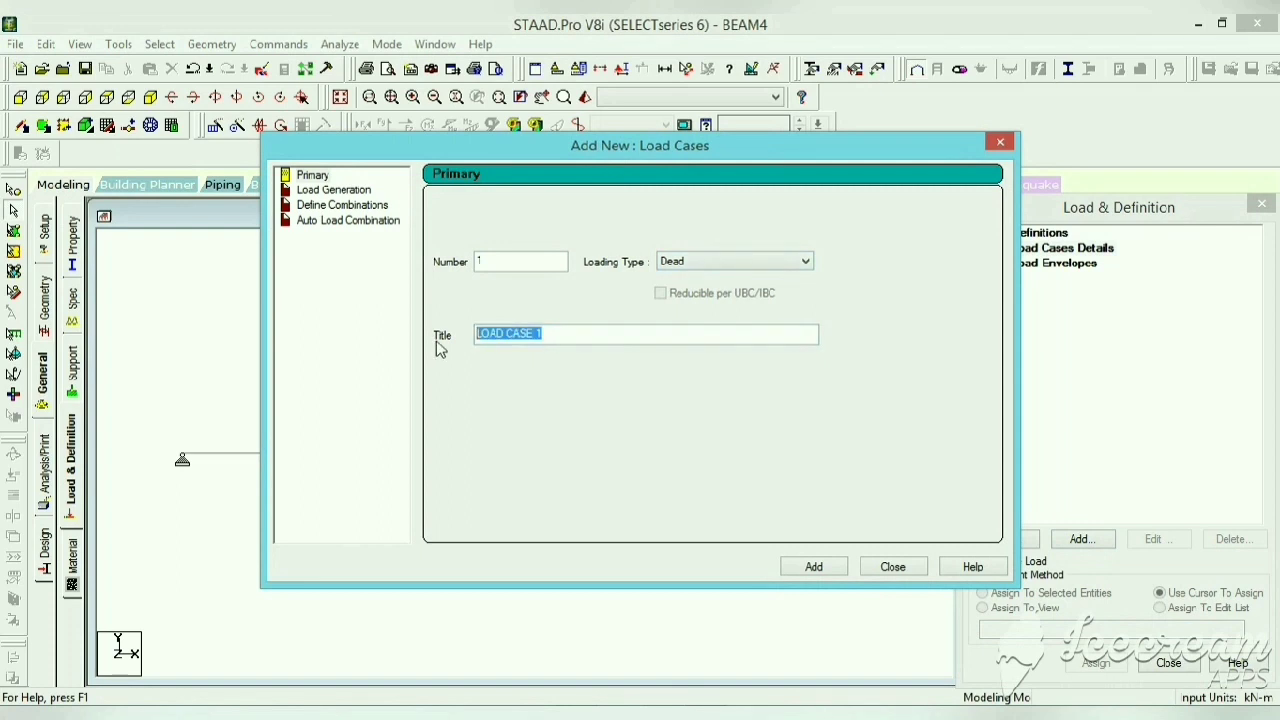
text(DL)
click(813, 566)
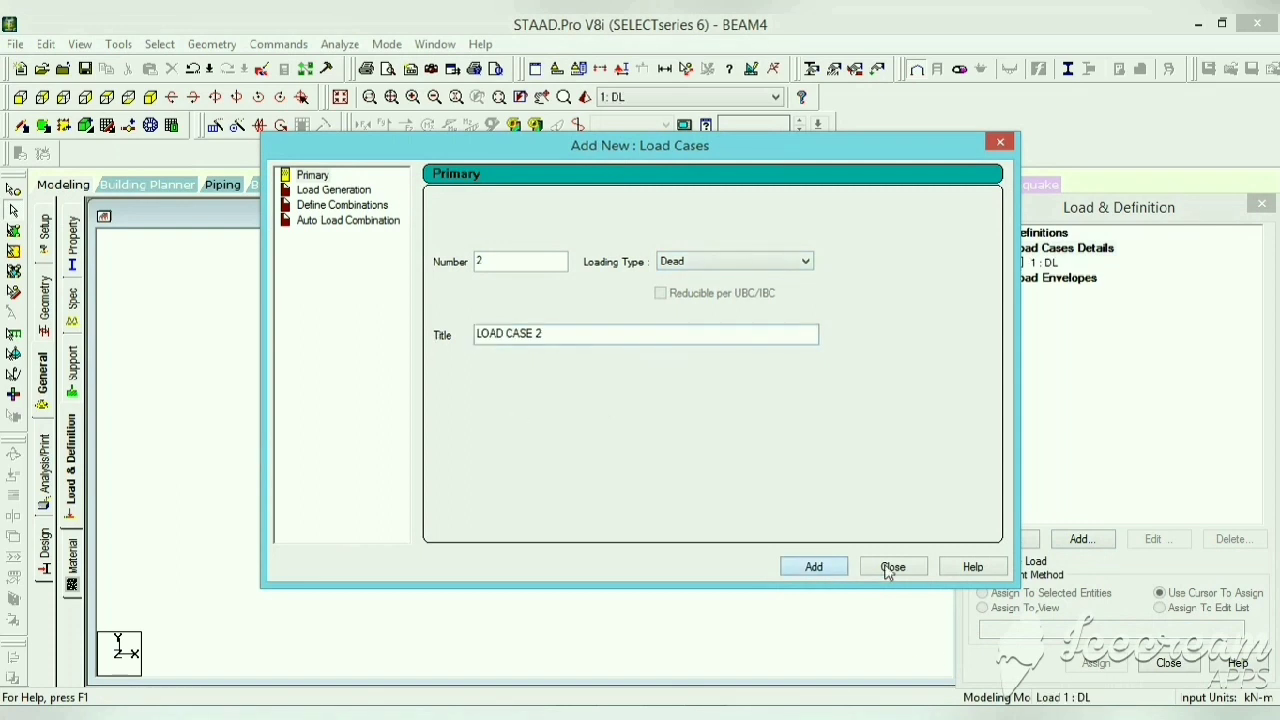
Step: Add a concentrated member force of -3 kN in the GY direction at d1 2.5 m to load case DL
click(892, 566)
click(1040, 262)
click(1081, 539)
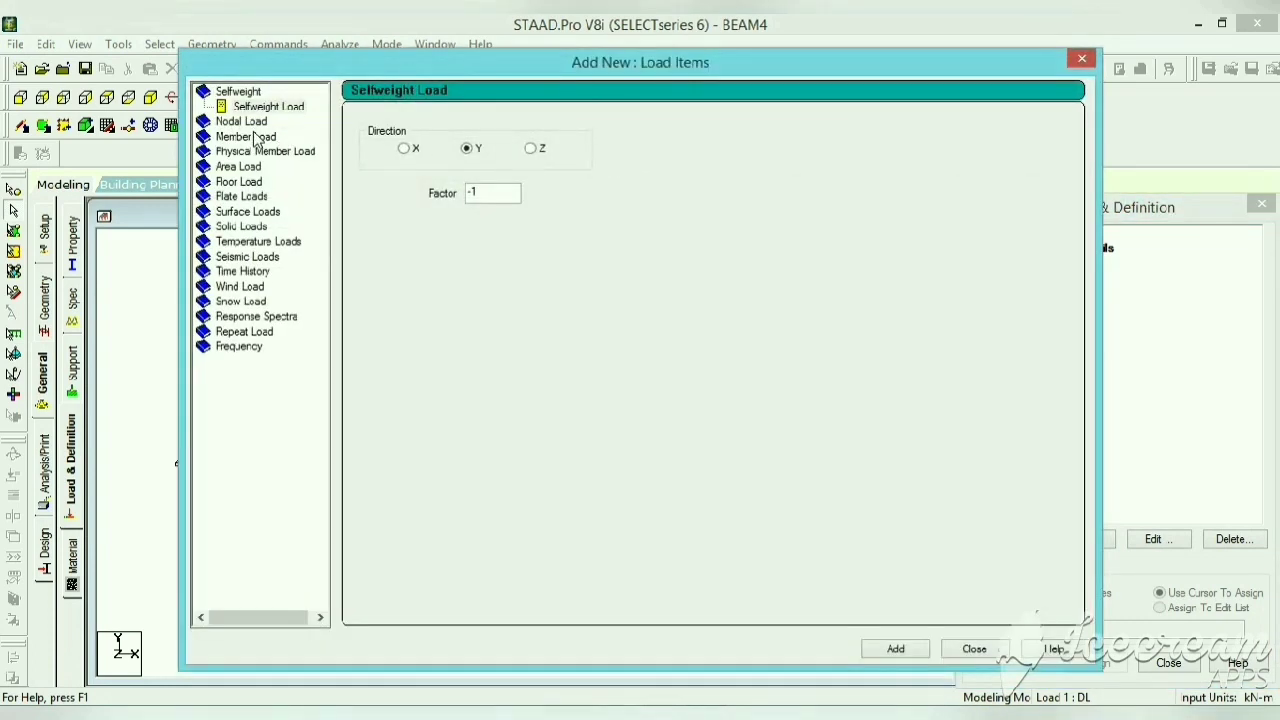
click(256, 140)
click(278, 168)
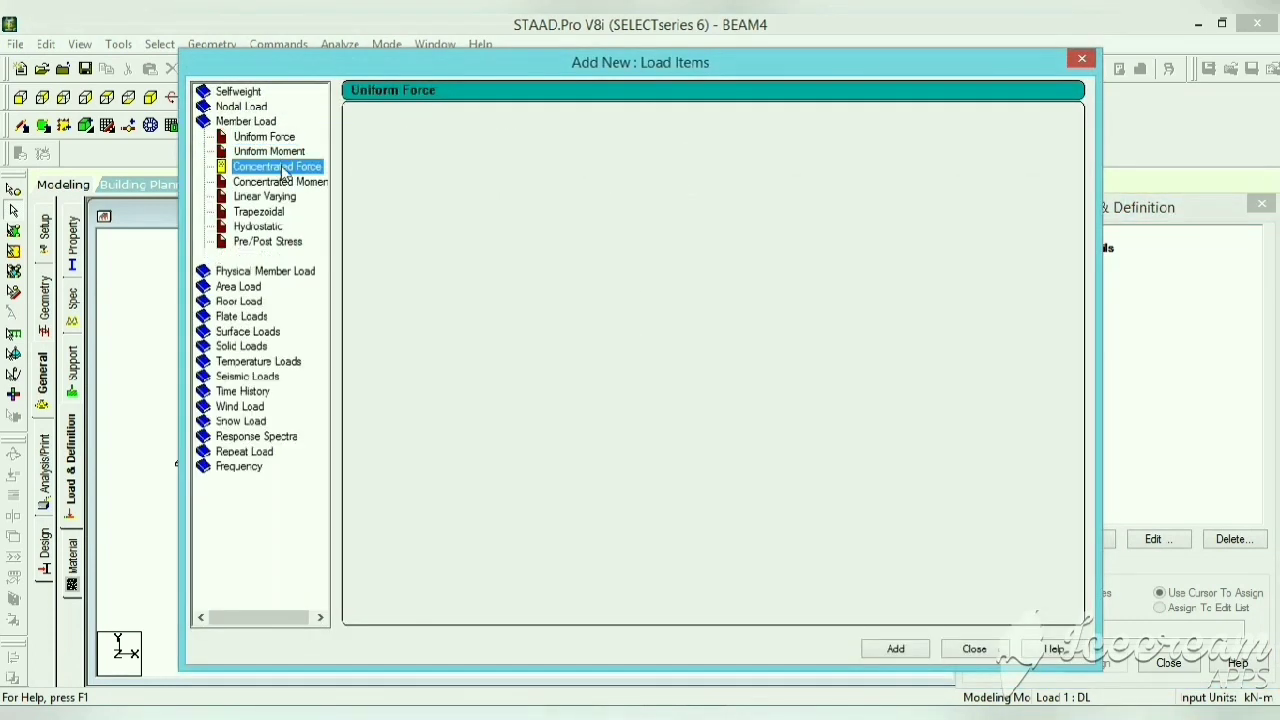
double_click(533, 170)
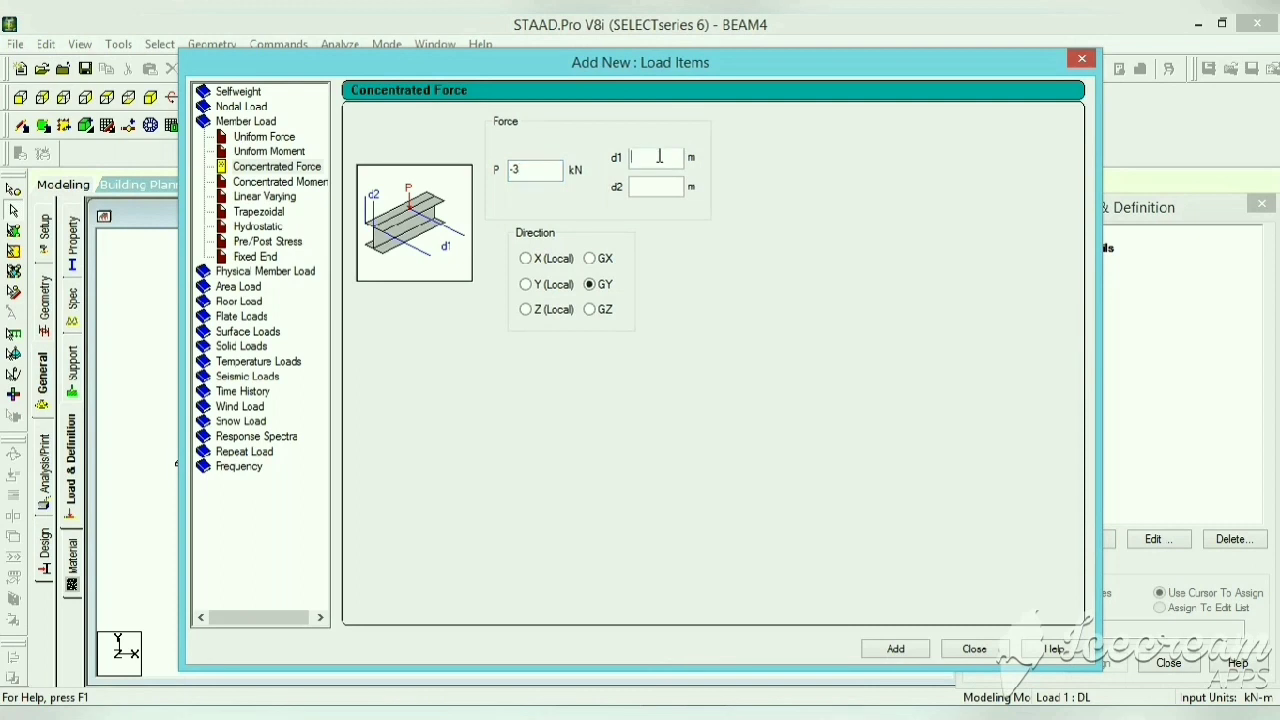
text(2.5)
click(893, 649)
Step: Add a second concentrated force of -2 kN in GY at d1 5.5 m to load case DL and finish adding loads
key(BackSpace)
key(Tab)
click(895, 648)
click(974, 648)
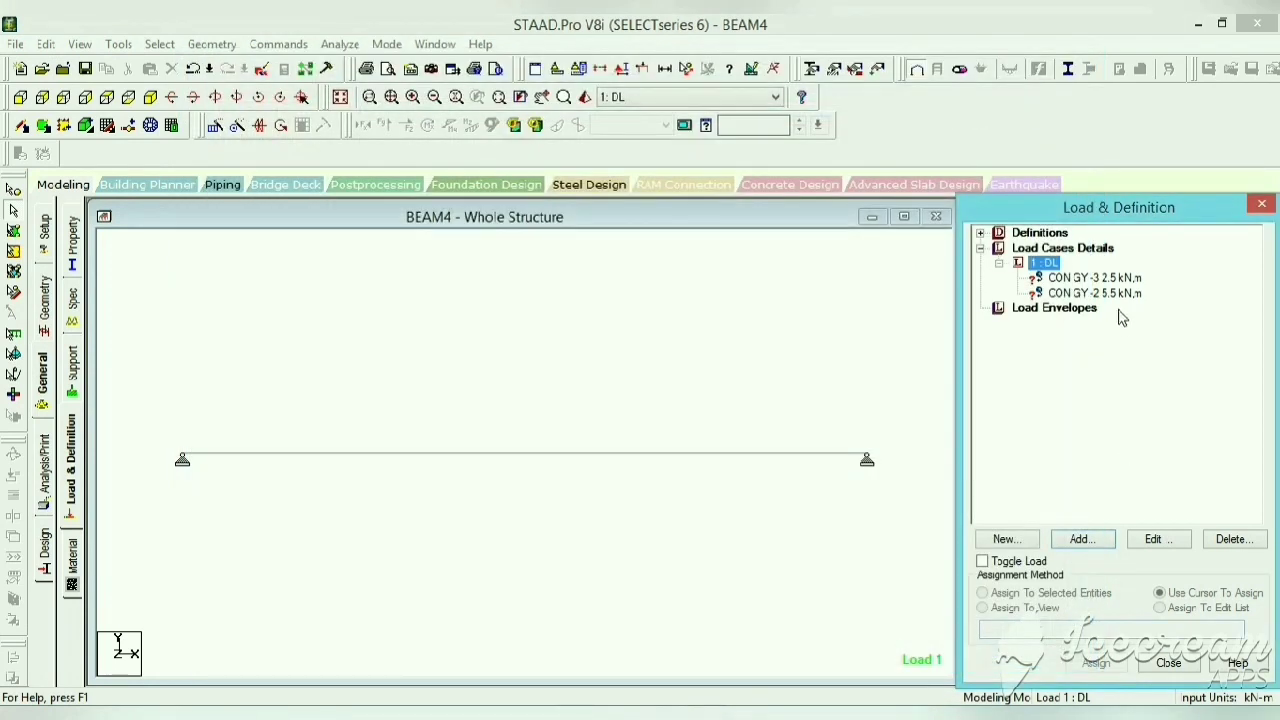
Step: Assign the -3 kN concentrated load at 2.5 m to the selected BEAM4 member
click(1110, 278)
click(745, 437)
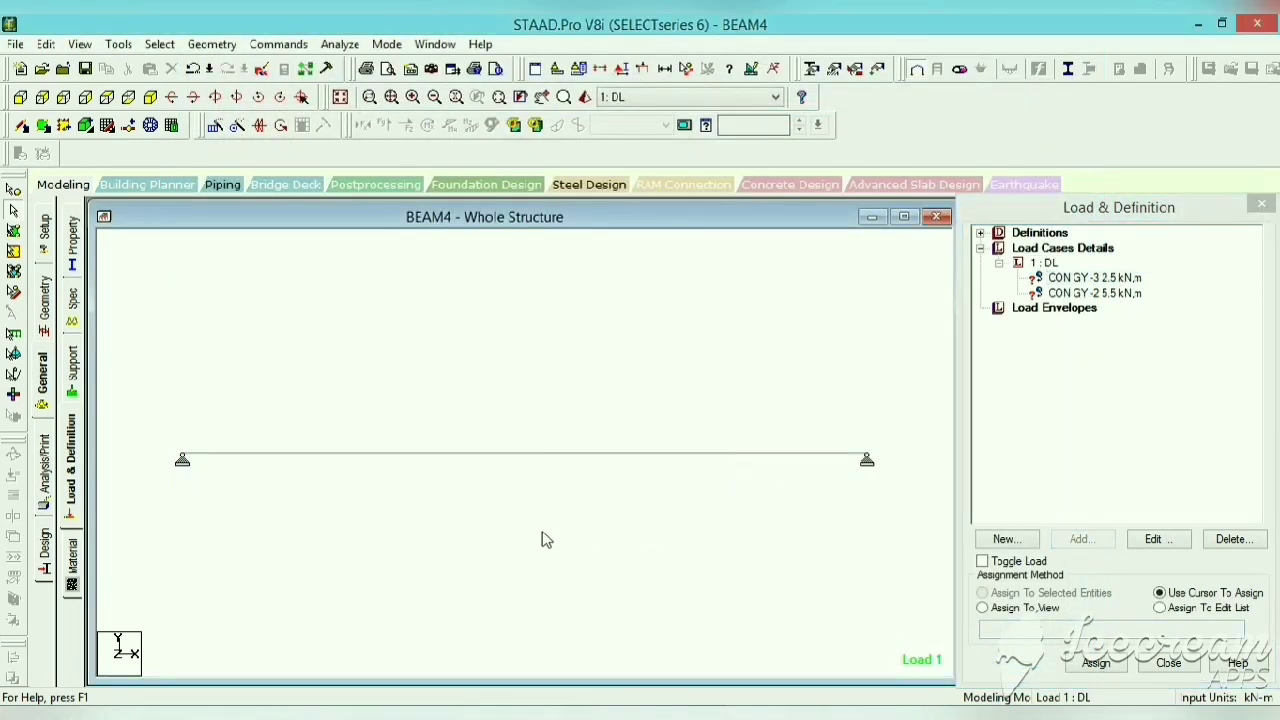
click(1124, 277)
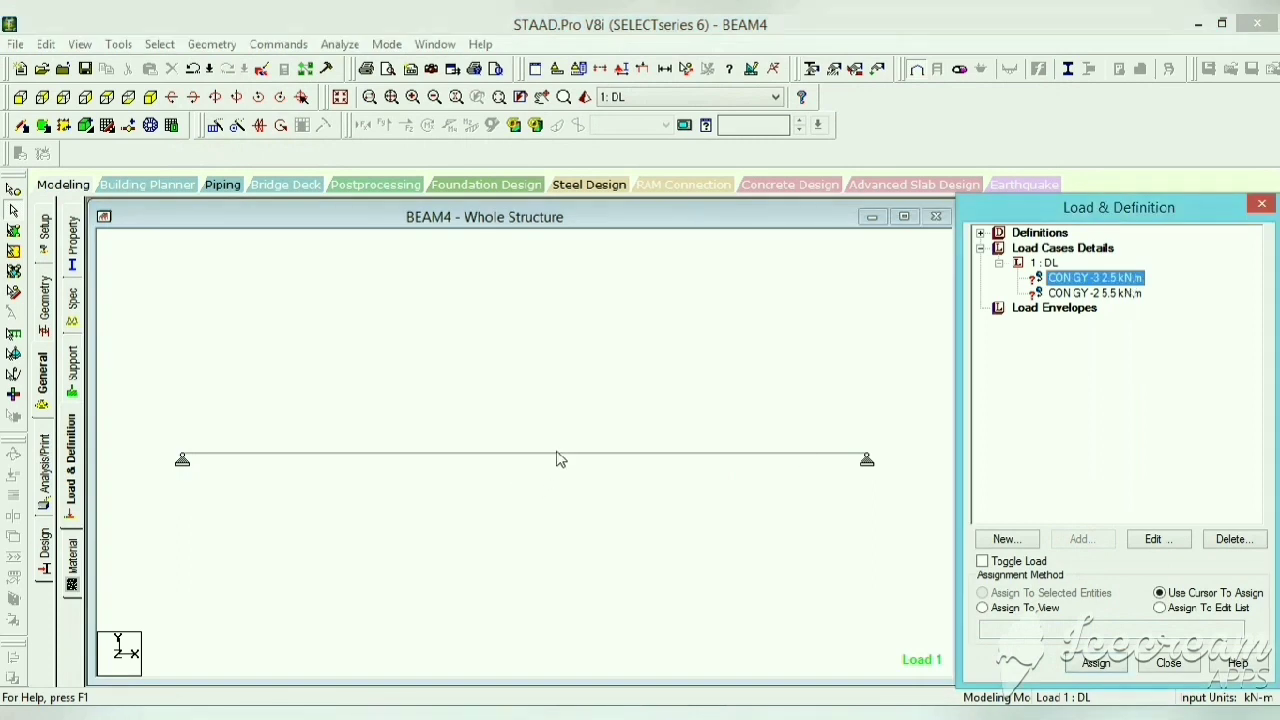
click(560, 456)
click(1096, 663)
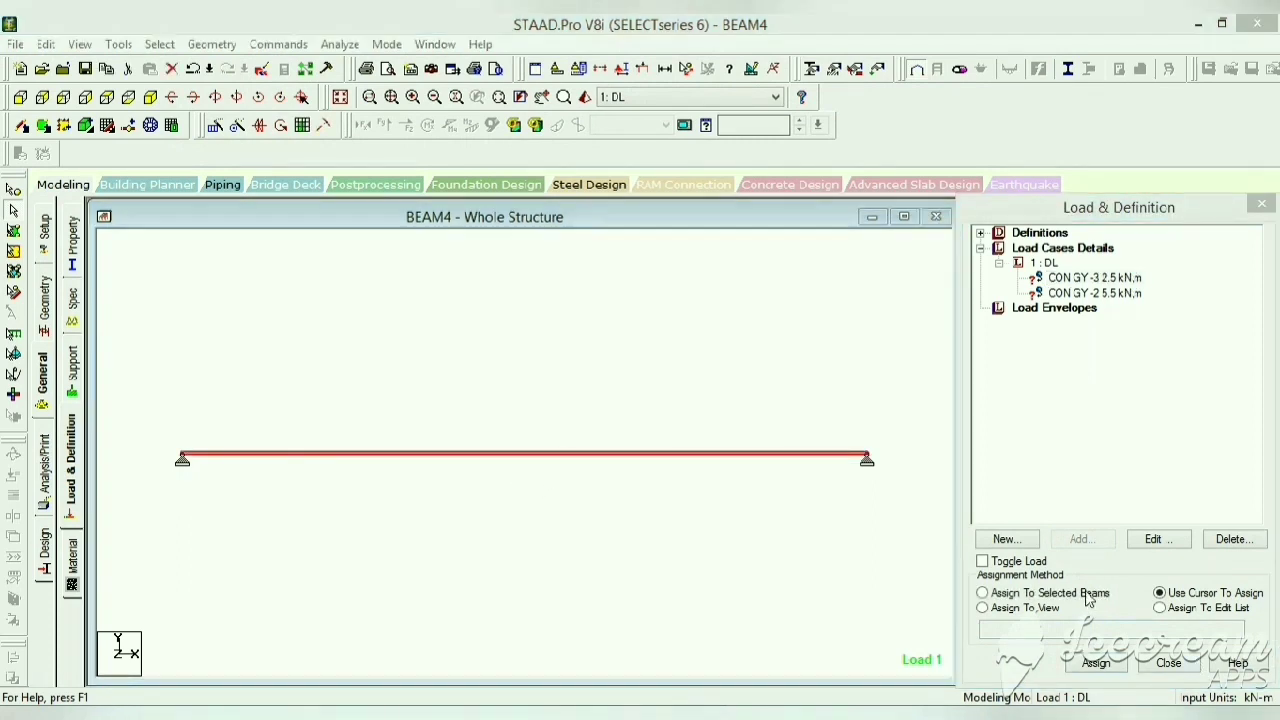
click(1139, 492)
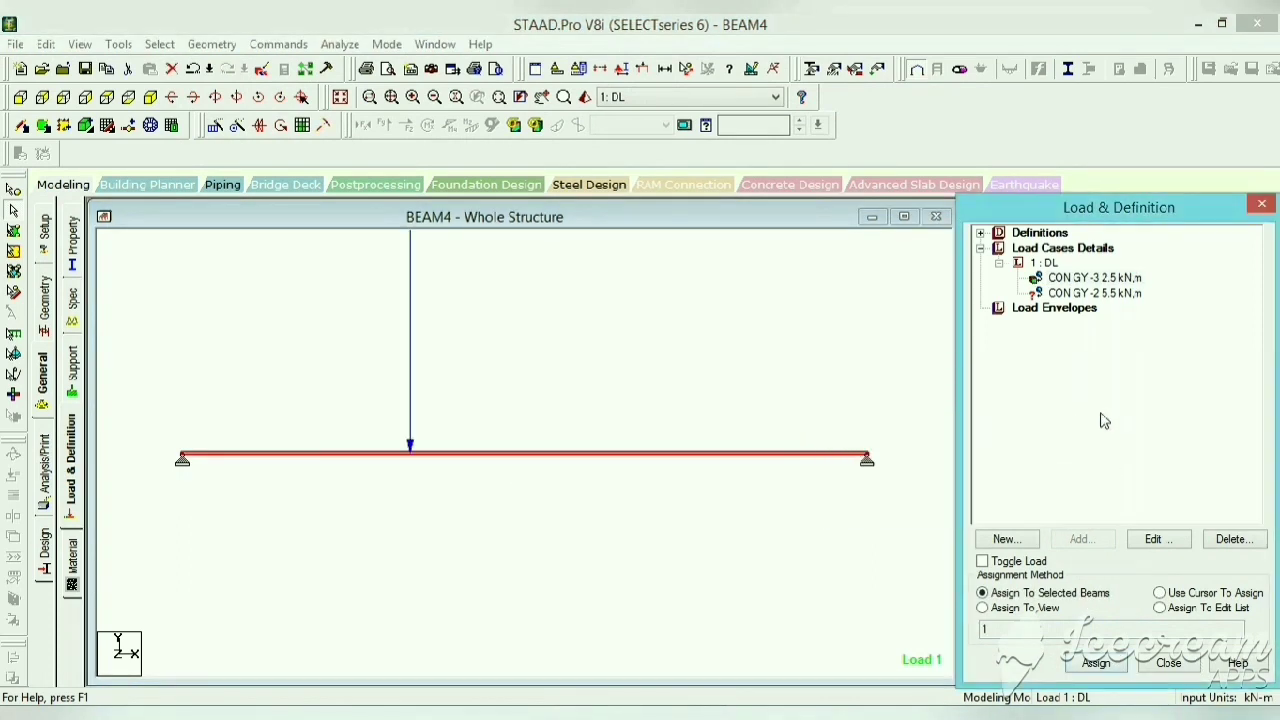
Step: Assign the -2 kN concentrated load at 5.5 m to the BEAM4 member and clear the member selection
click(1100, 293)
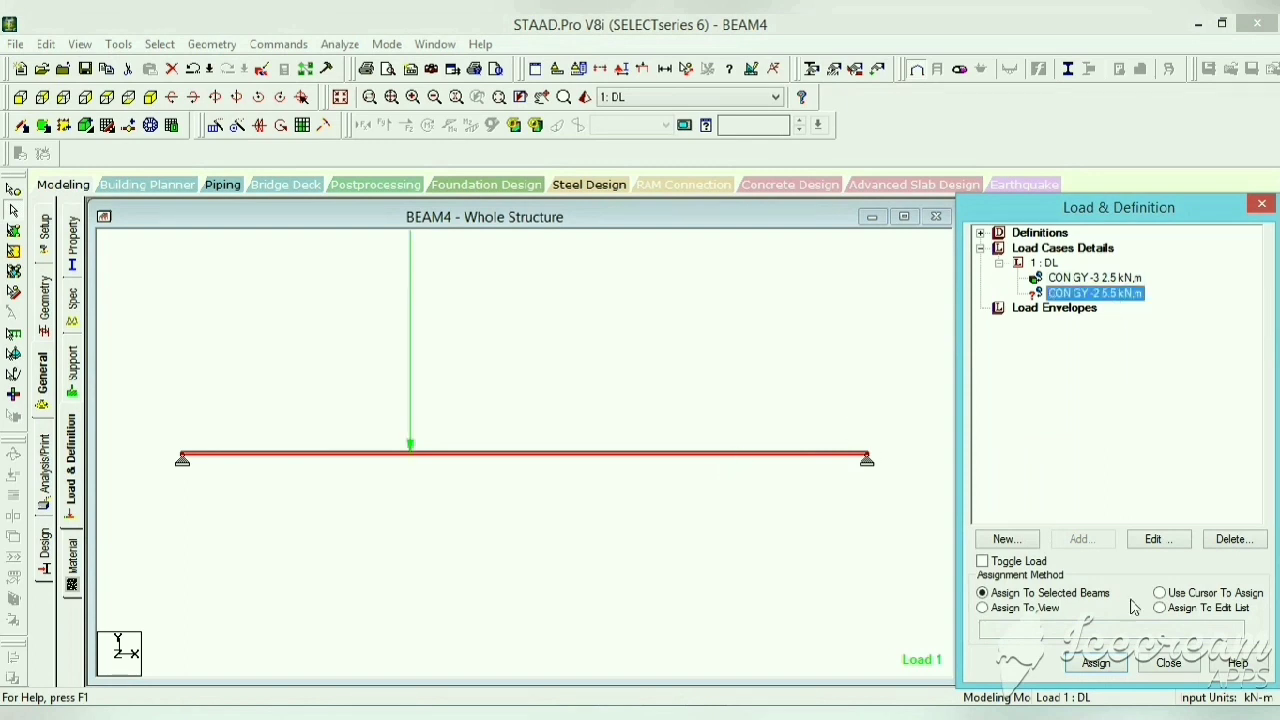
click(1096, 663)
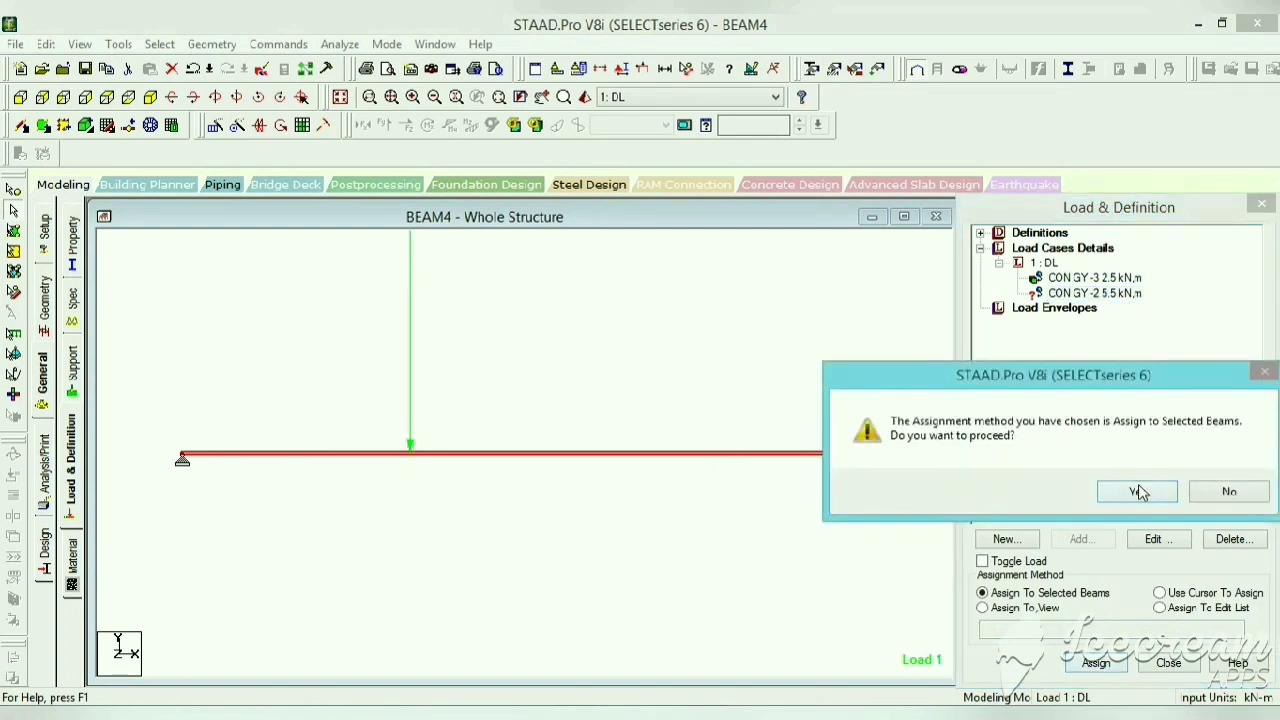
click(1139, 492)
click(805, 417)
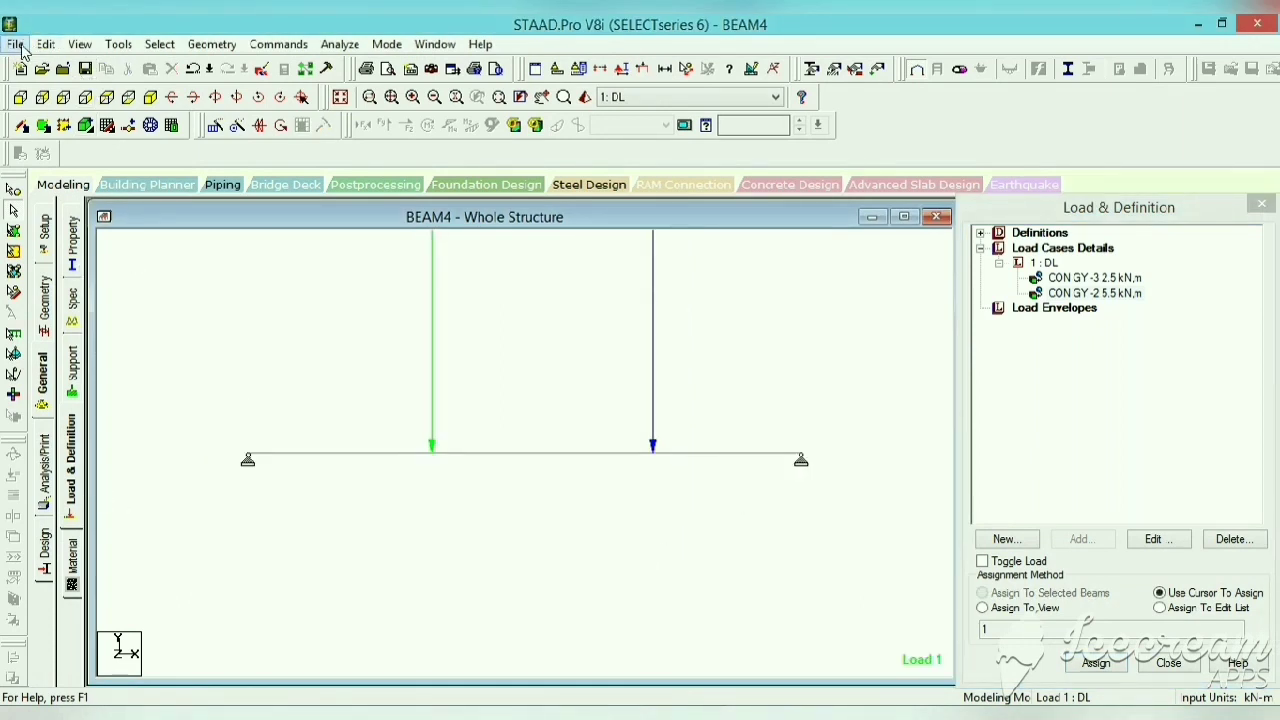
Step: Create a new Space model named Structure5 in meters and kilonewtons, declining to save the changes to BEAM4
click(16, 44)
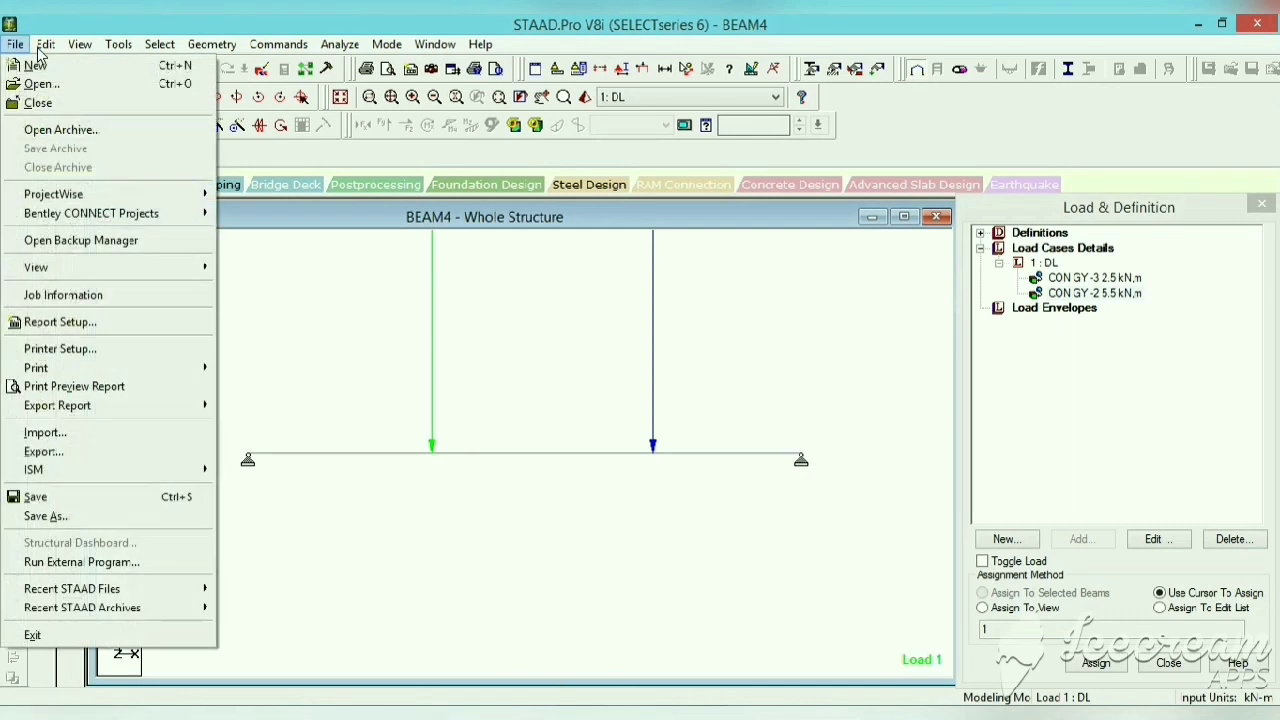
click(38, 68)
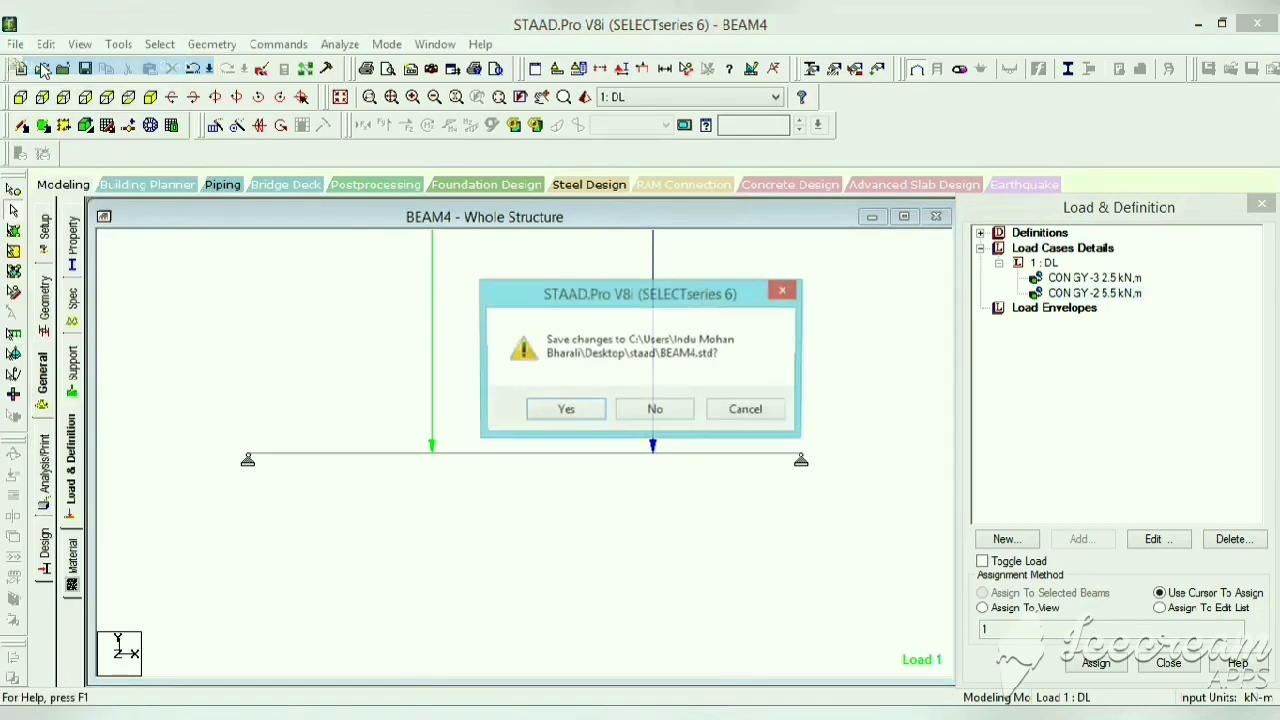
click(684, 411)
click(446, 221)
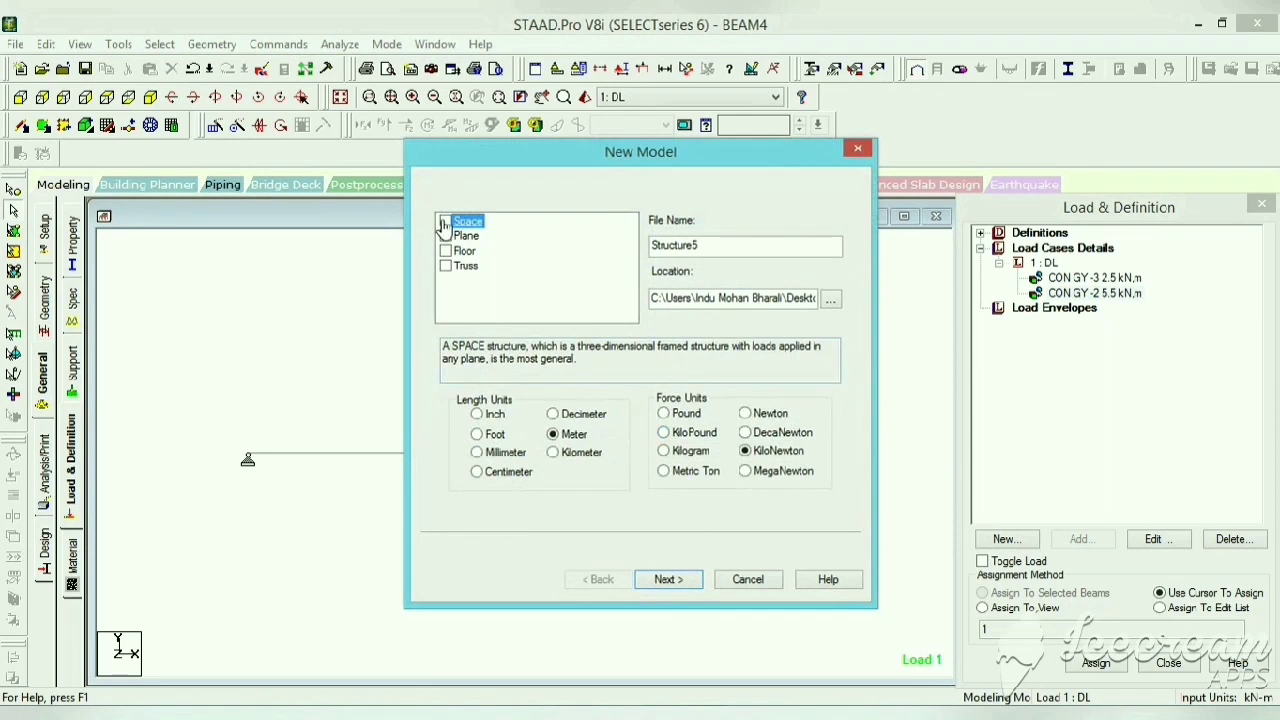
click(681, 582)
click(666, 580)
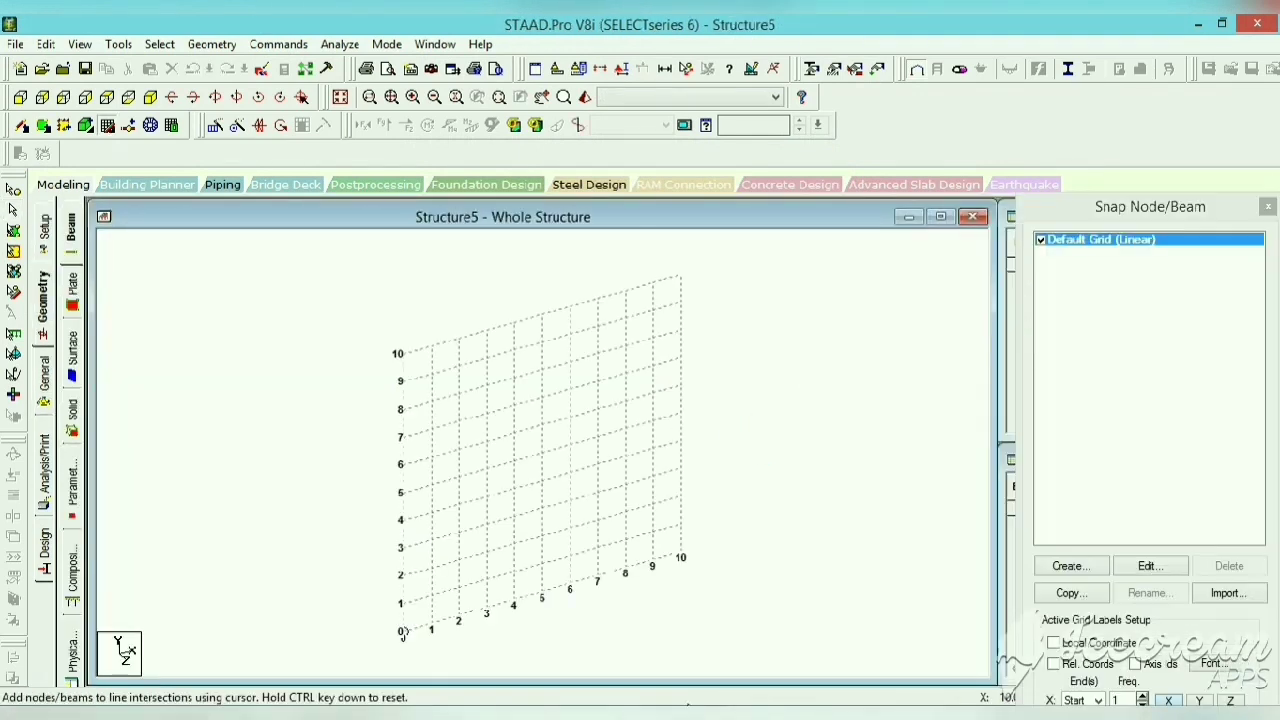
Step: Set the default grid to 20 construction lines along X with a 0.5 m spacing
click(1147, 566)
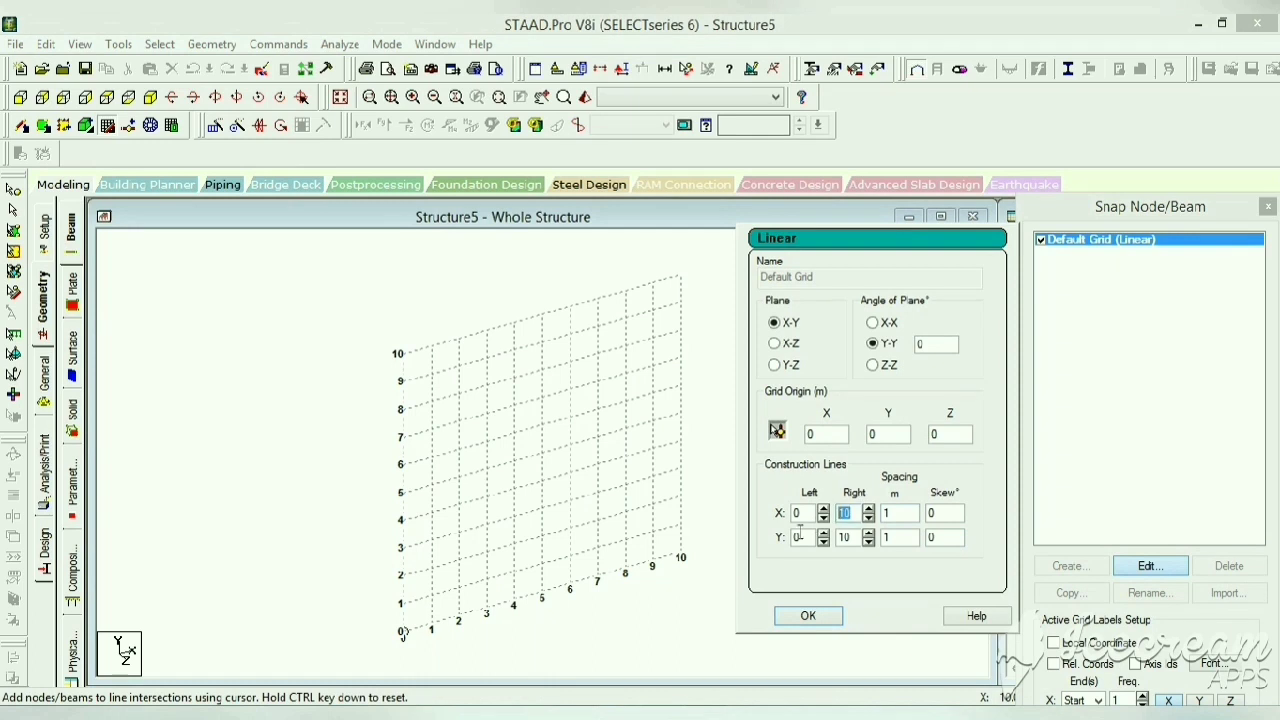
text(20)
key(Tab)
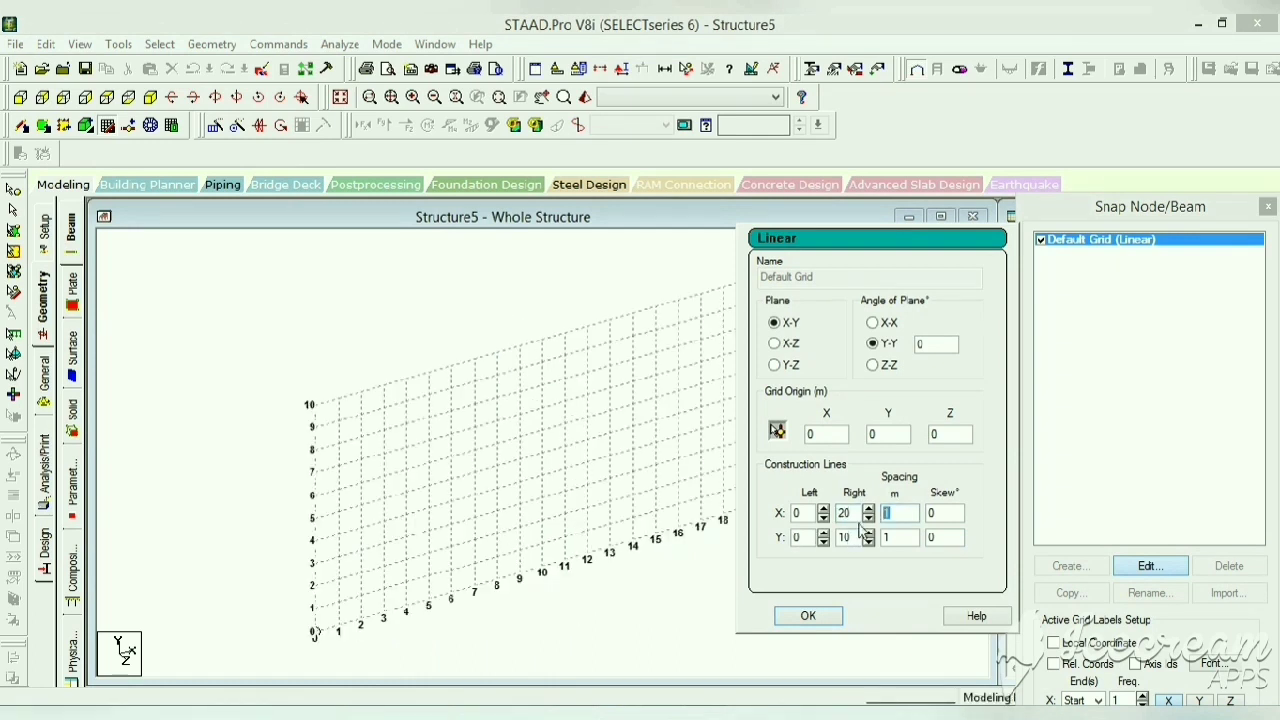
click(808, 616)
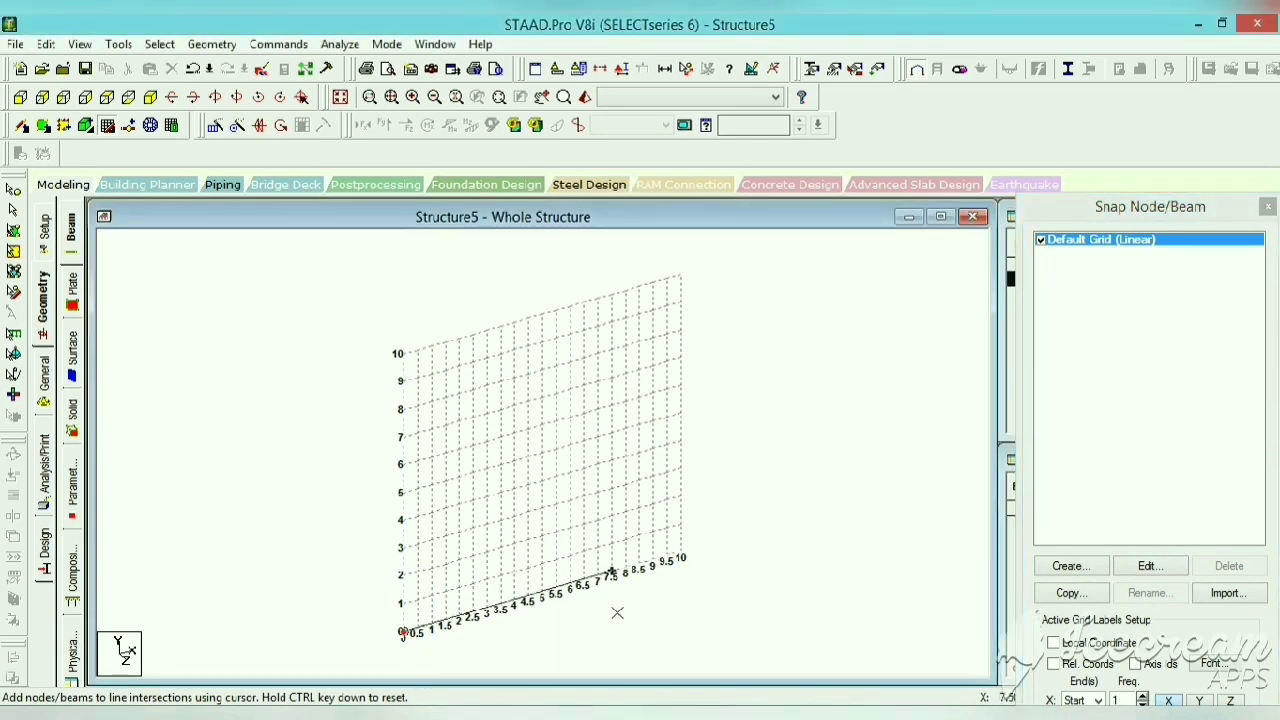
Step: Draw a 7.5 m beam along X from the grid origin, then close the snap grid and show the front view
scroll(619, 590, up, 2)
click(631, 604)
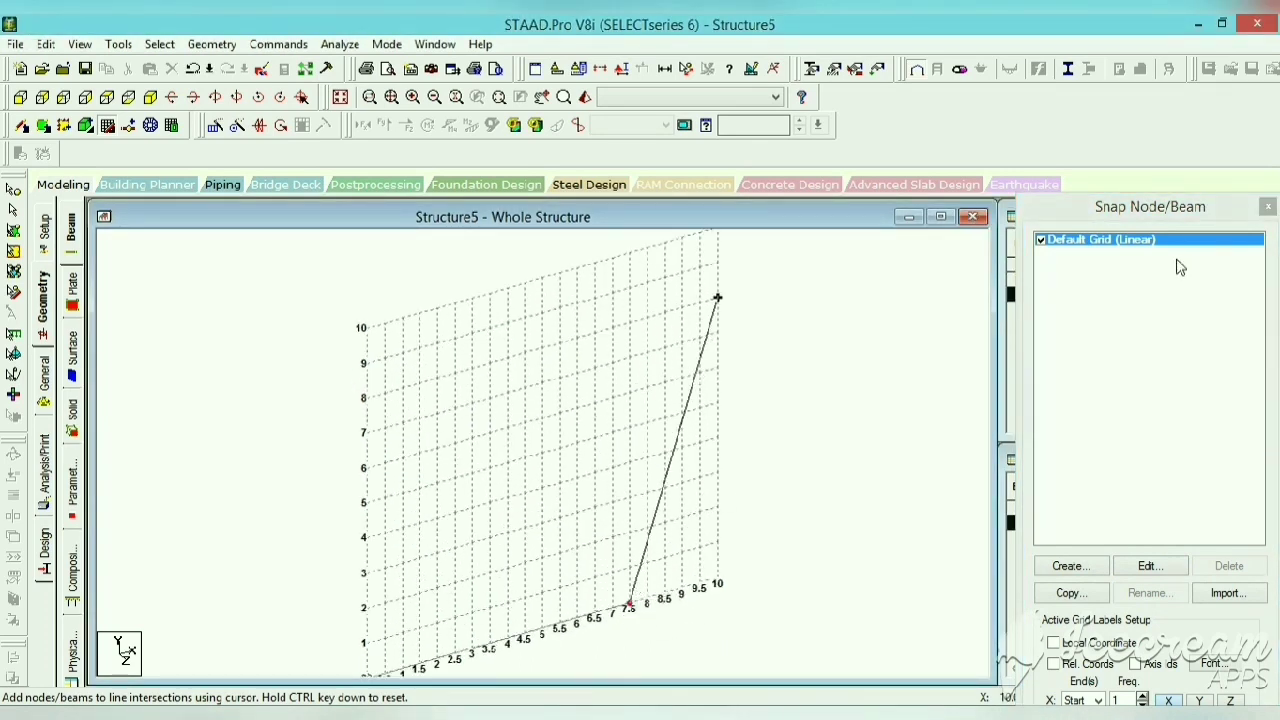
click(1266, 208)
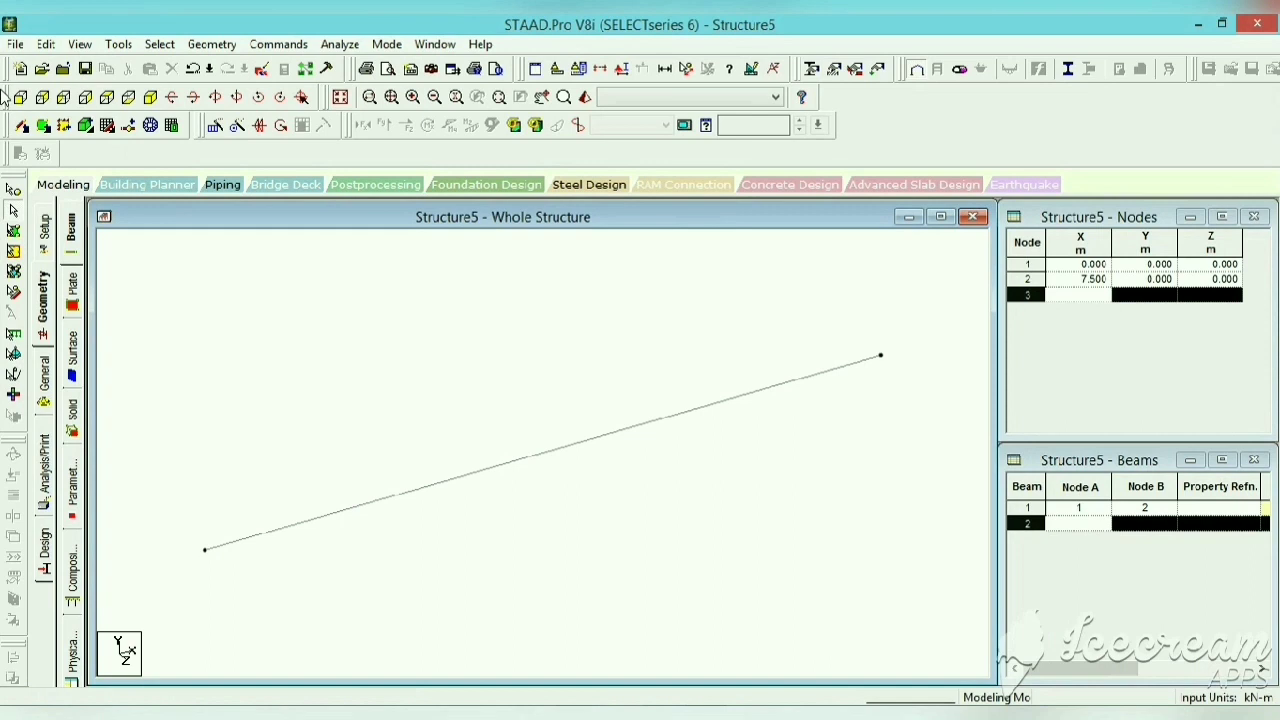
click(20, 97)
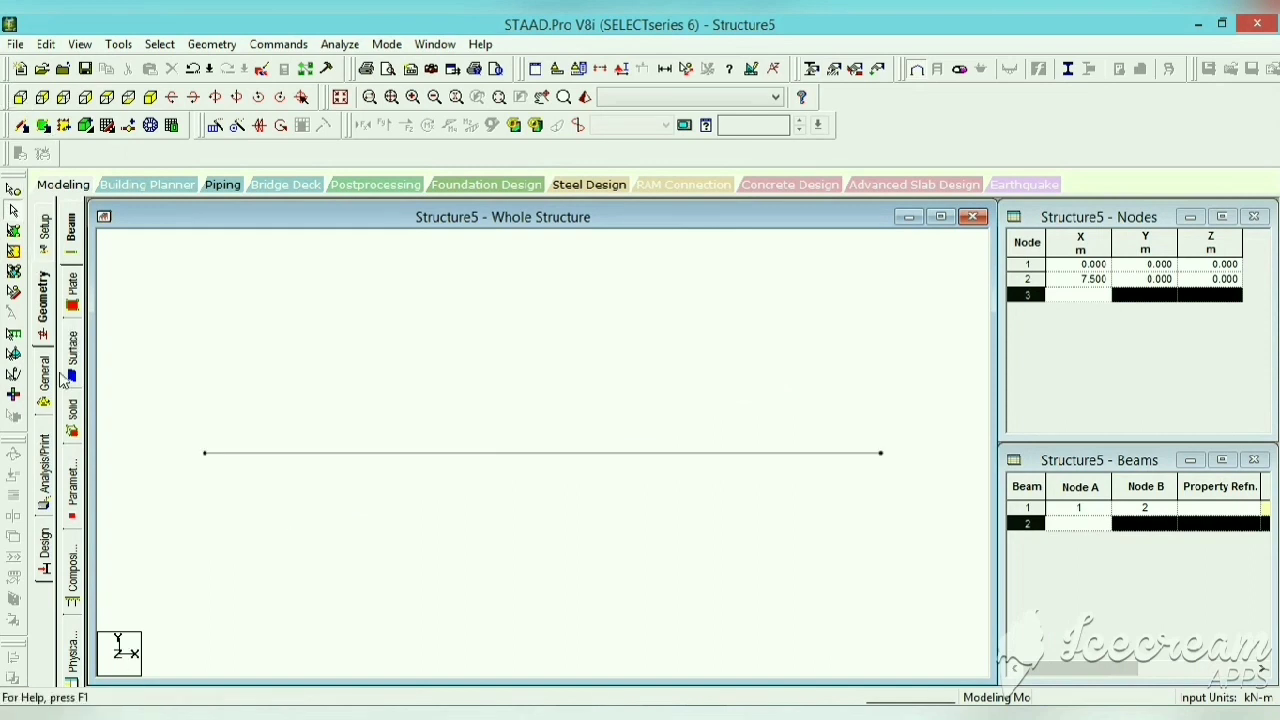
Step: Open the support definitions, then switch to AutoCAD and examine beam 5's supports and loading in the drawing
click(44, 378)
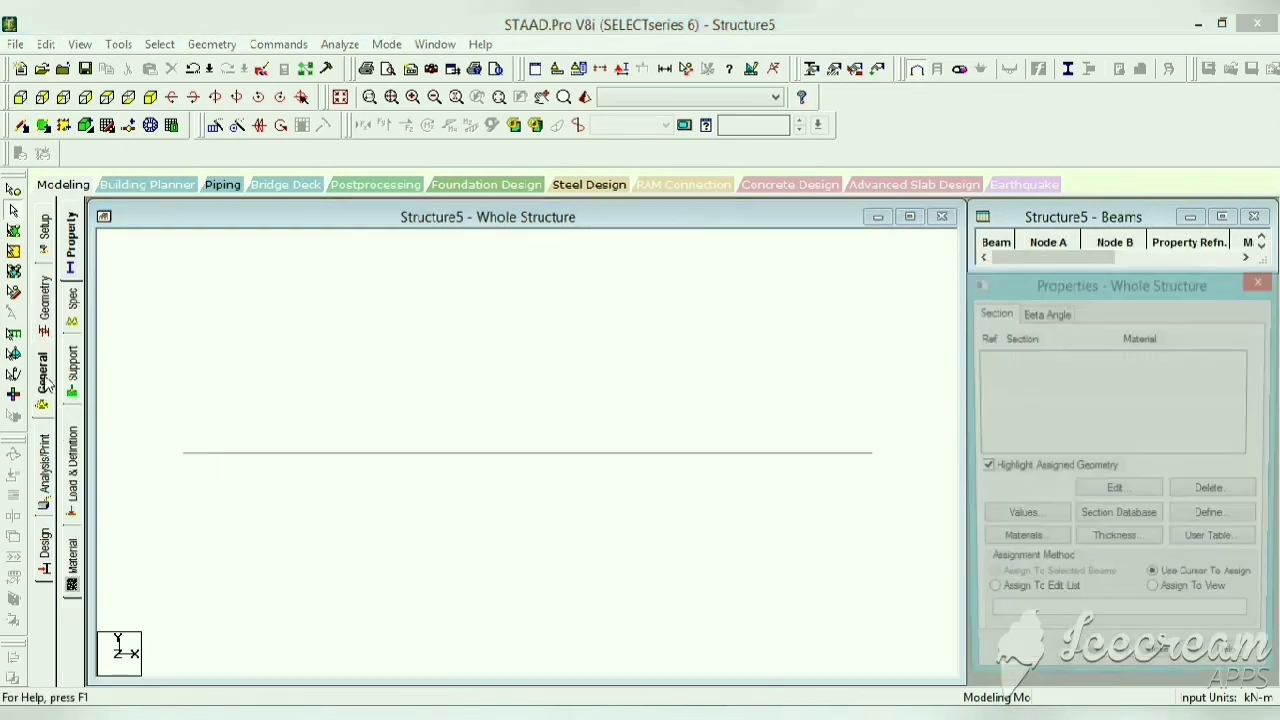
click(72, 370)
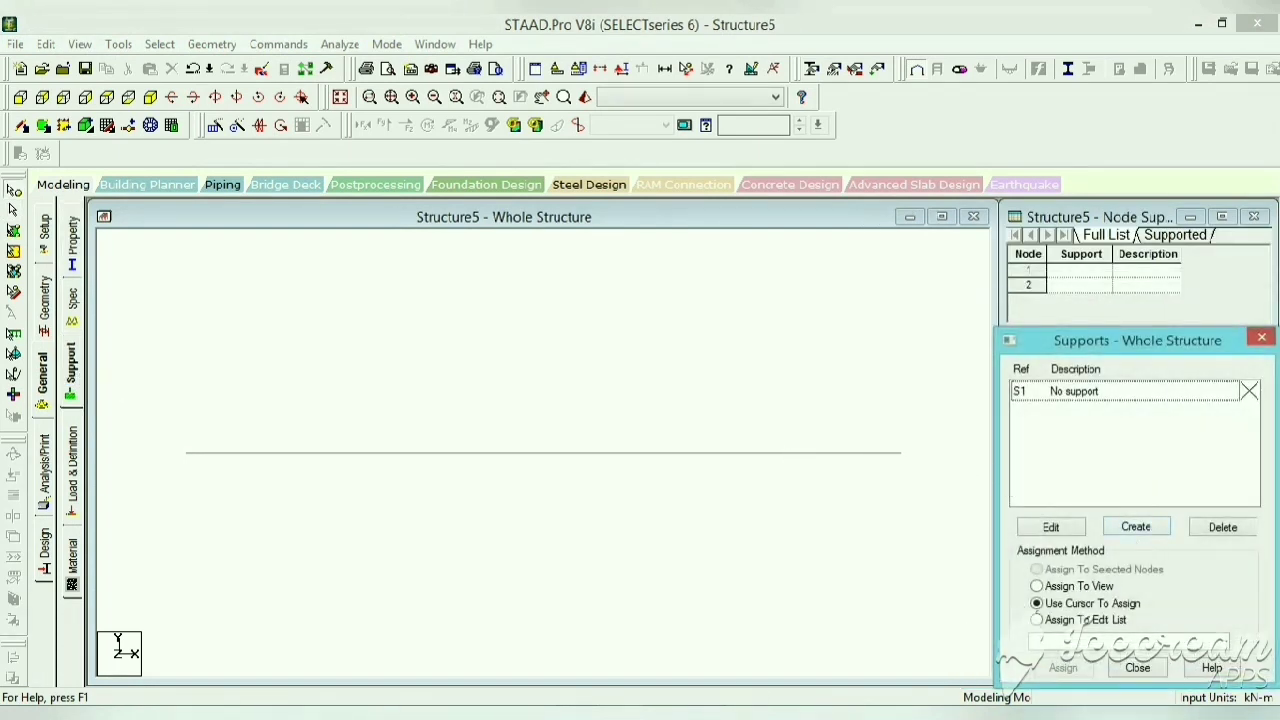
click(663, 713)
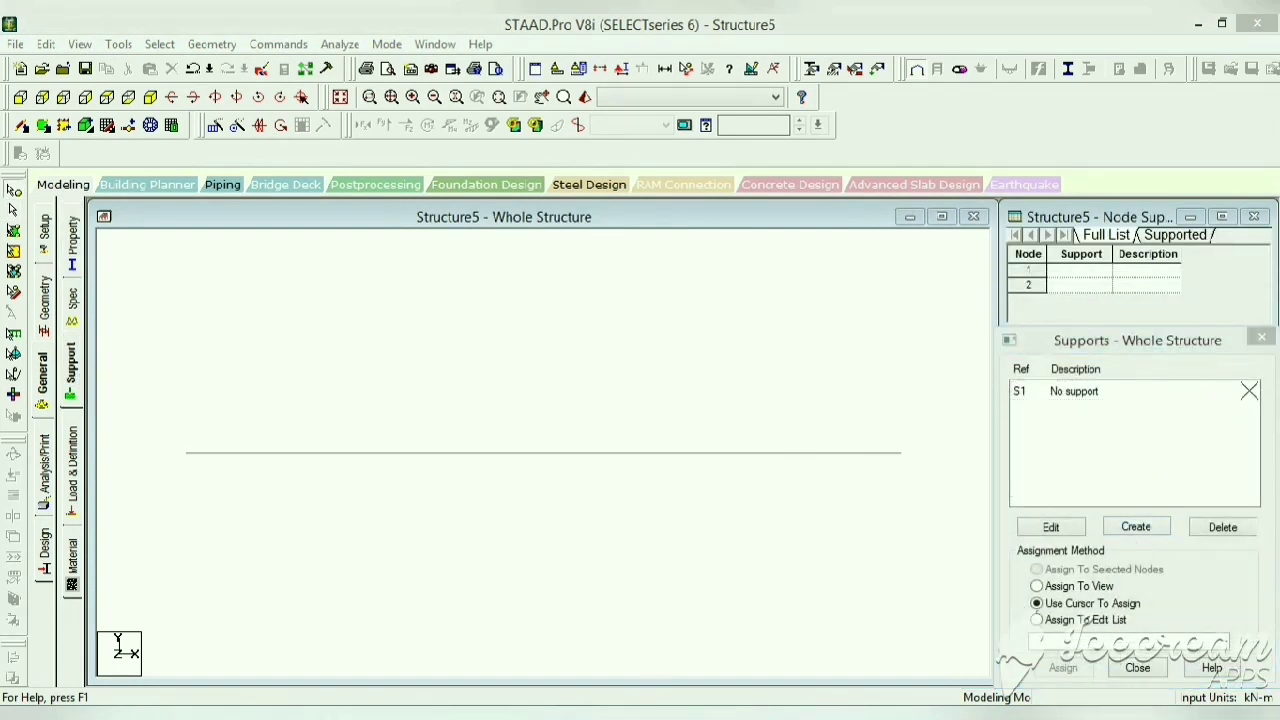
mouse_move(663, 713)
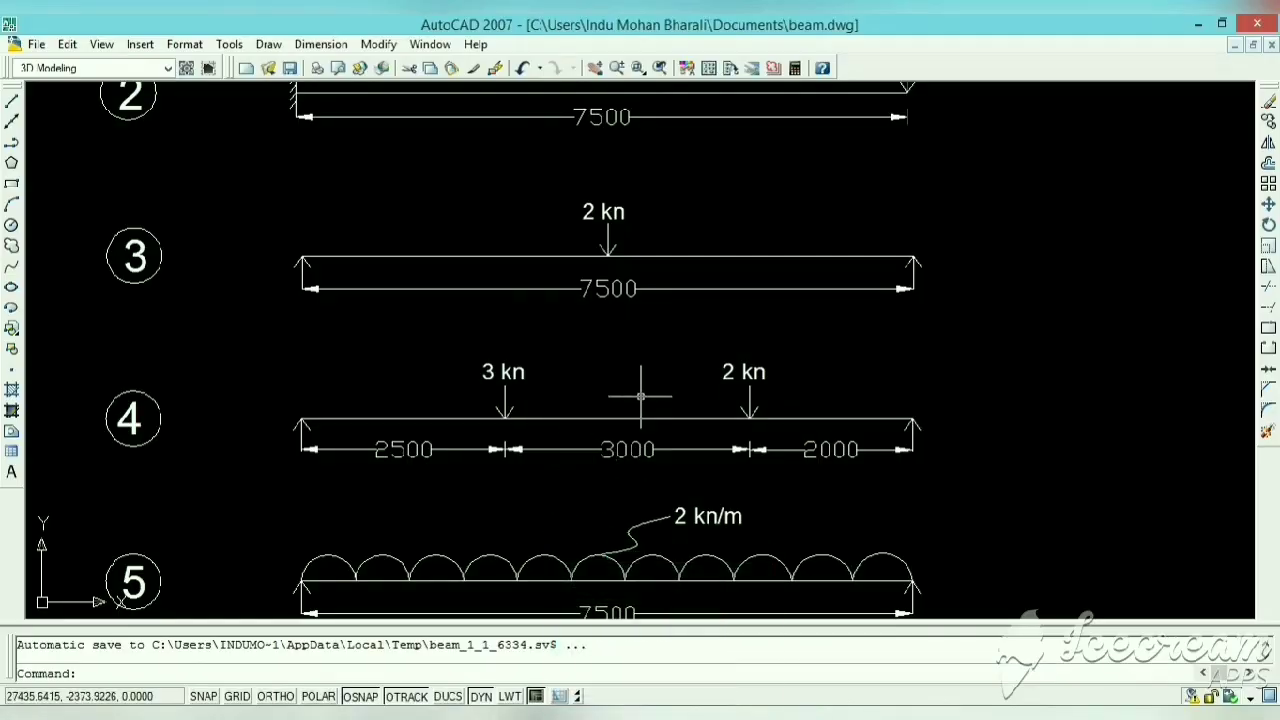
scroll(640, 425, down, 1)
scroll(525, 500, up, 1)
middle_drag(577, 513, 497, 395)
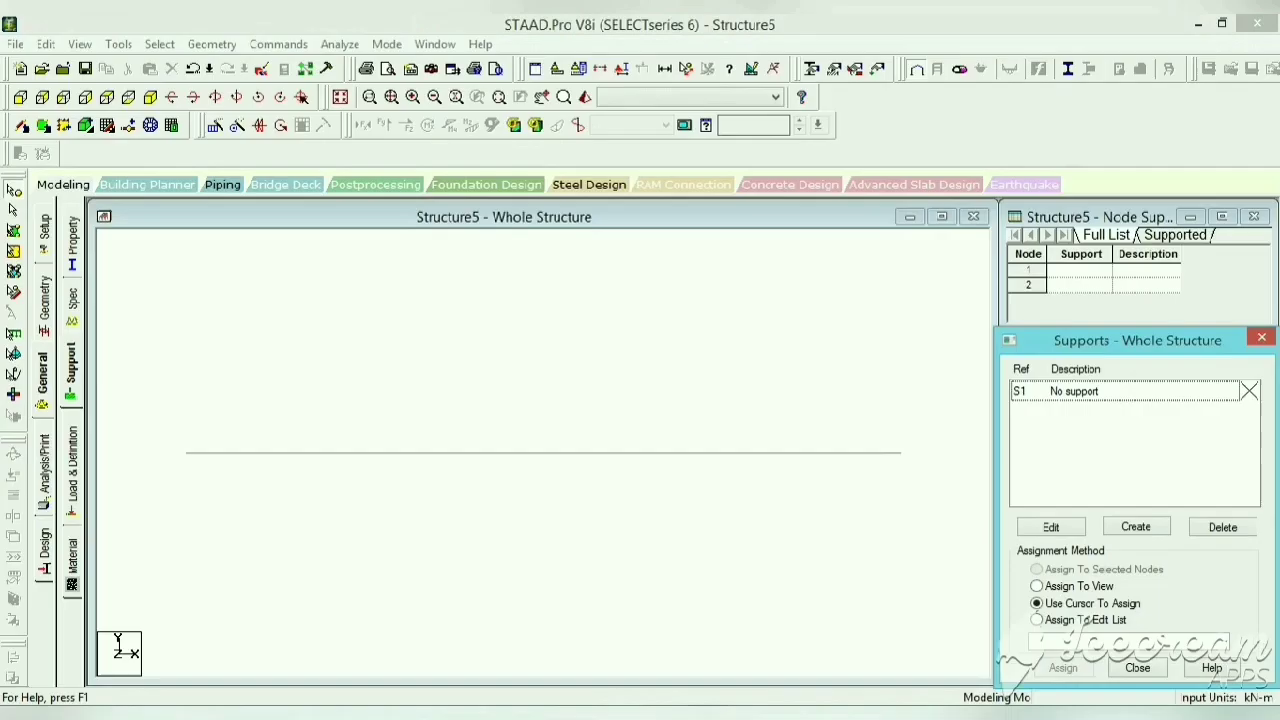
Step: Create a pinned support for Structure5 in STAAD.Pro
click(1140, 527)
click(978, 301)
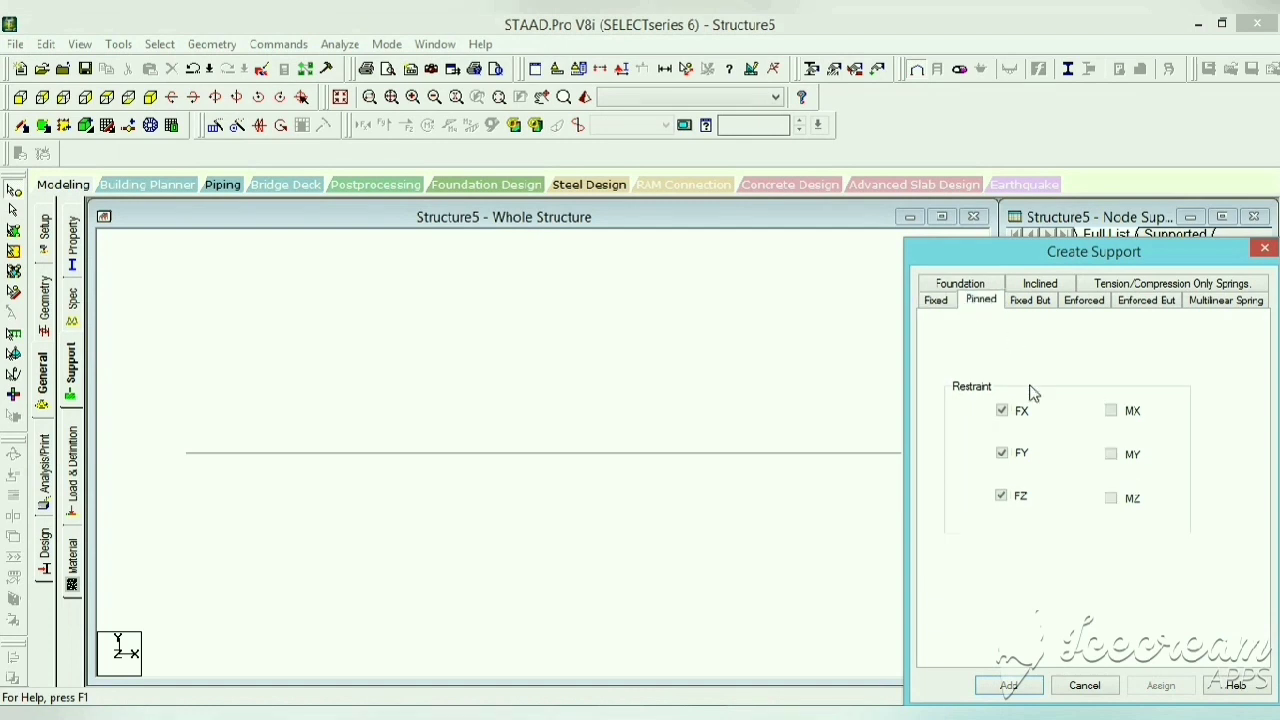
click(1011, 686)
Step: Assign the pinned support to both end nodes of the Structure5 beam
click(1065, 419)
drag(920, 436, 163, 470)
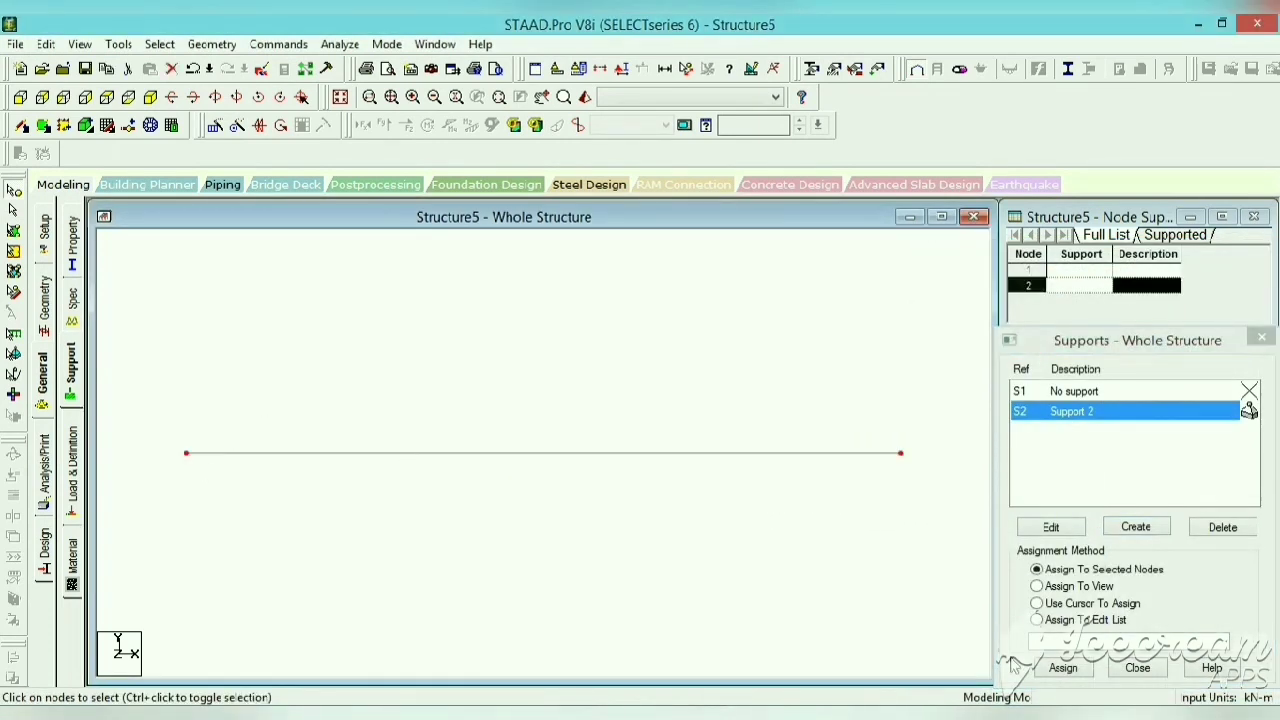
click(1064, 668)
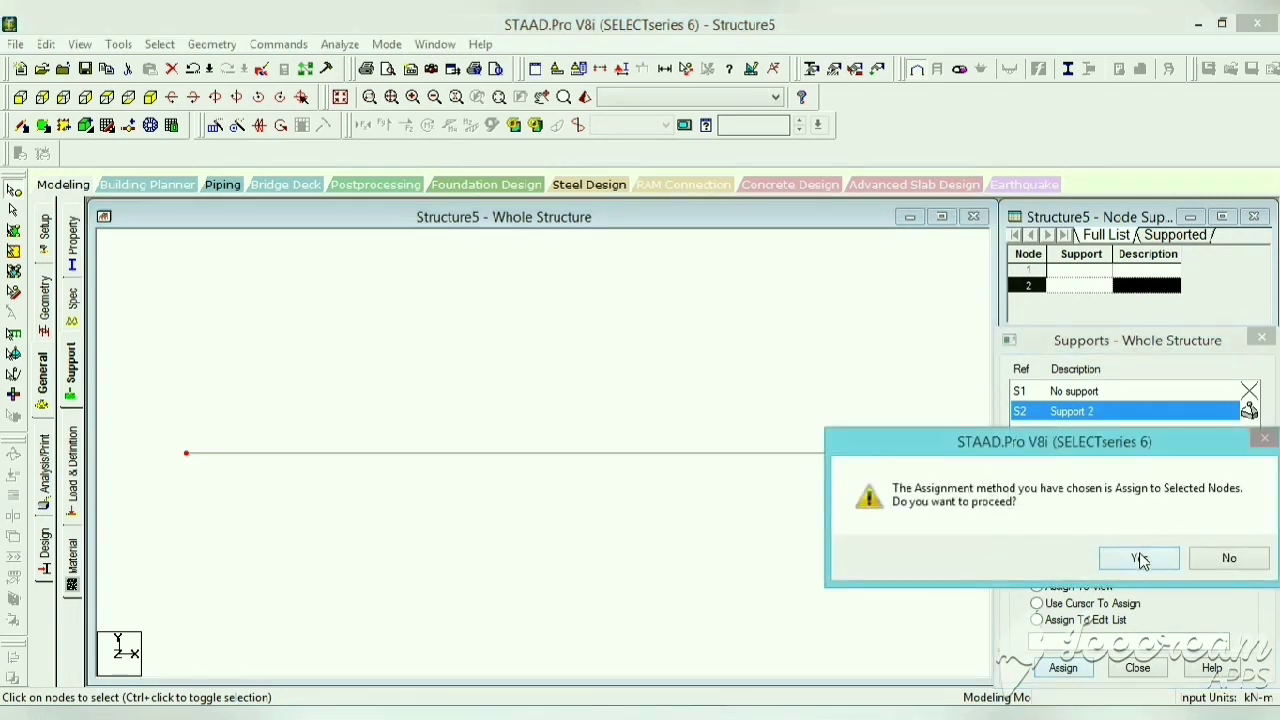
click(1143, 558)
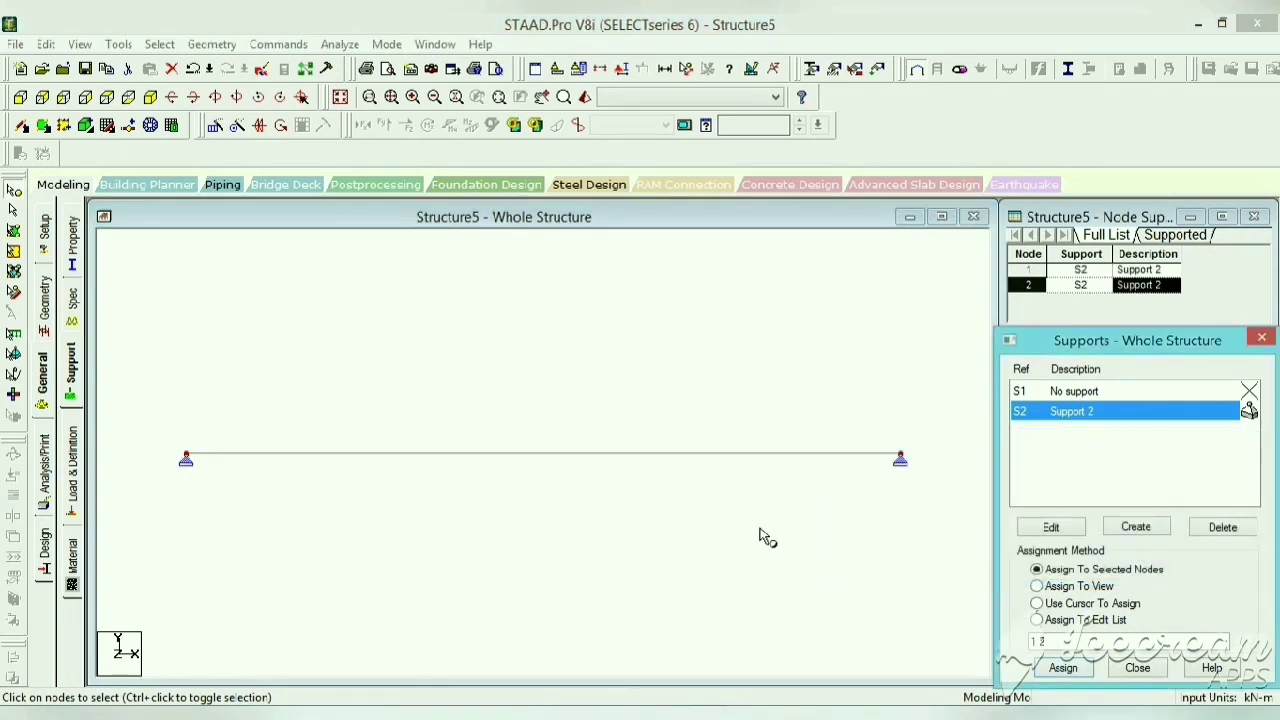
Step: Define a rectangular concrete section for Structure5 with YD 0.3 m and ZD 0.25 m
click(76, 258)
click(1228, 517)
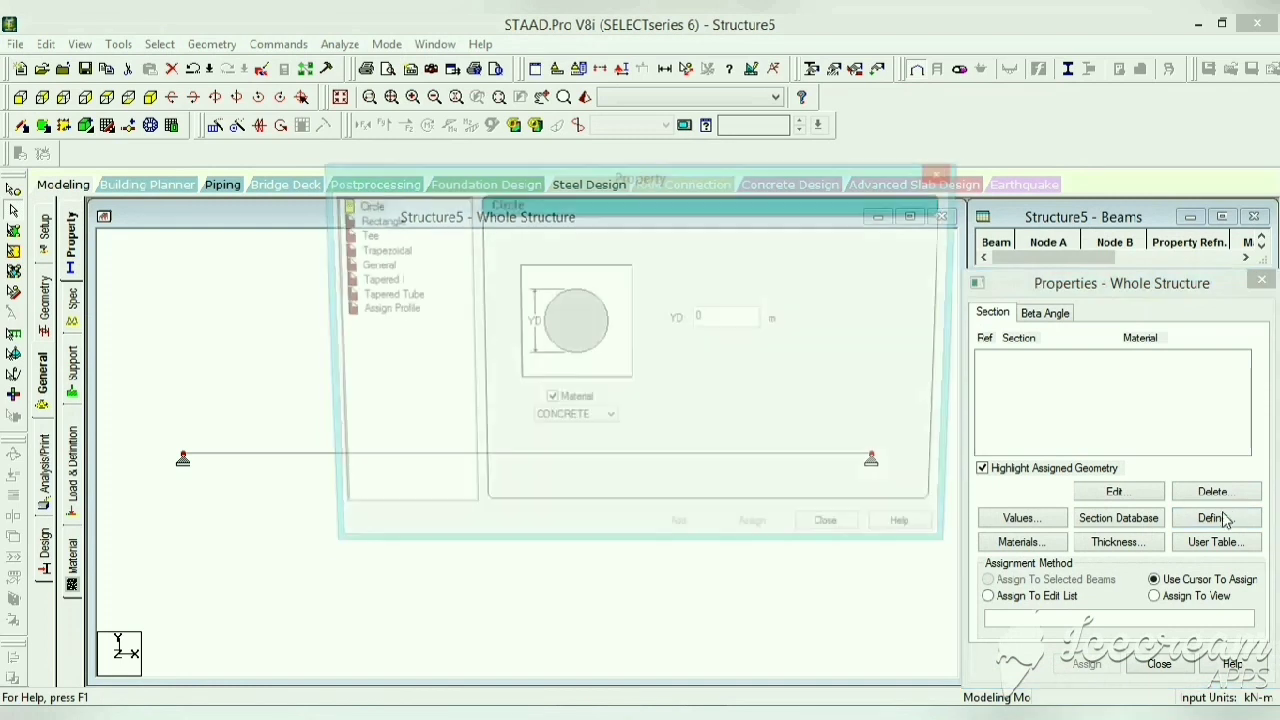
click(370, 222)
click(737, 305)
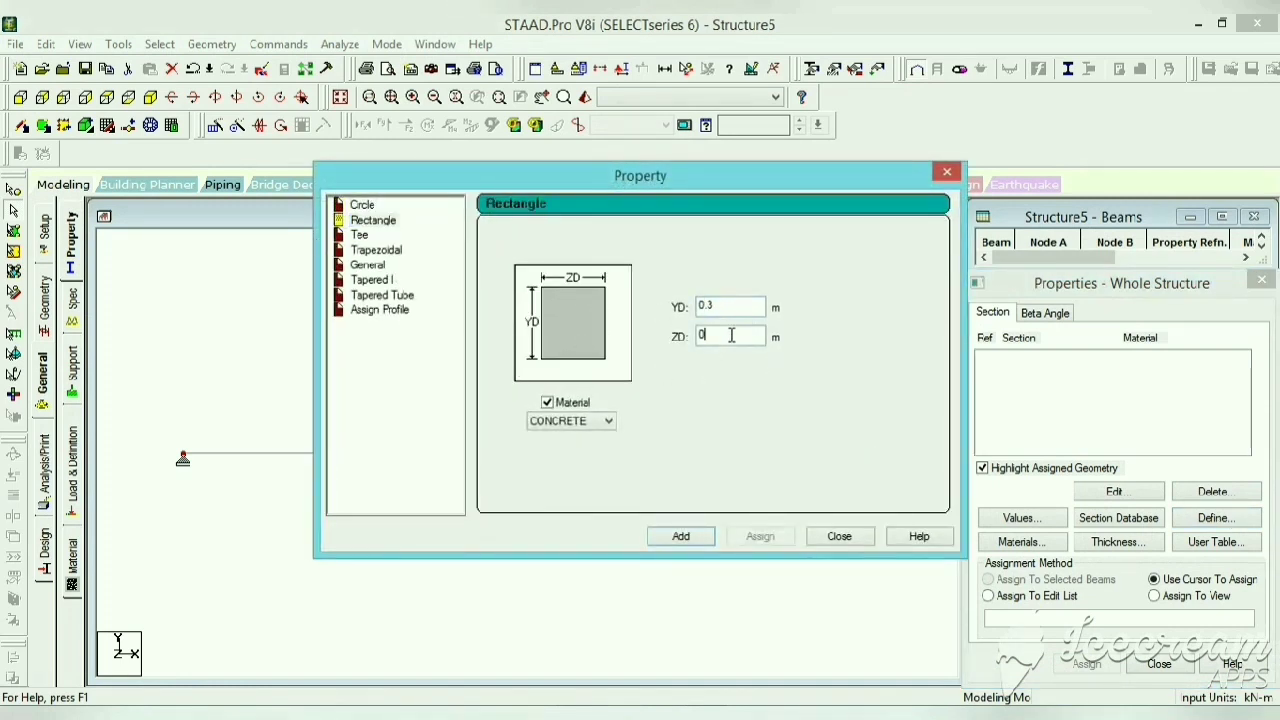
click(682, 537)
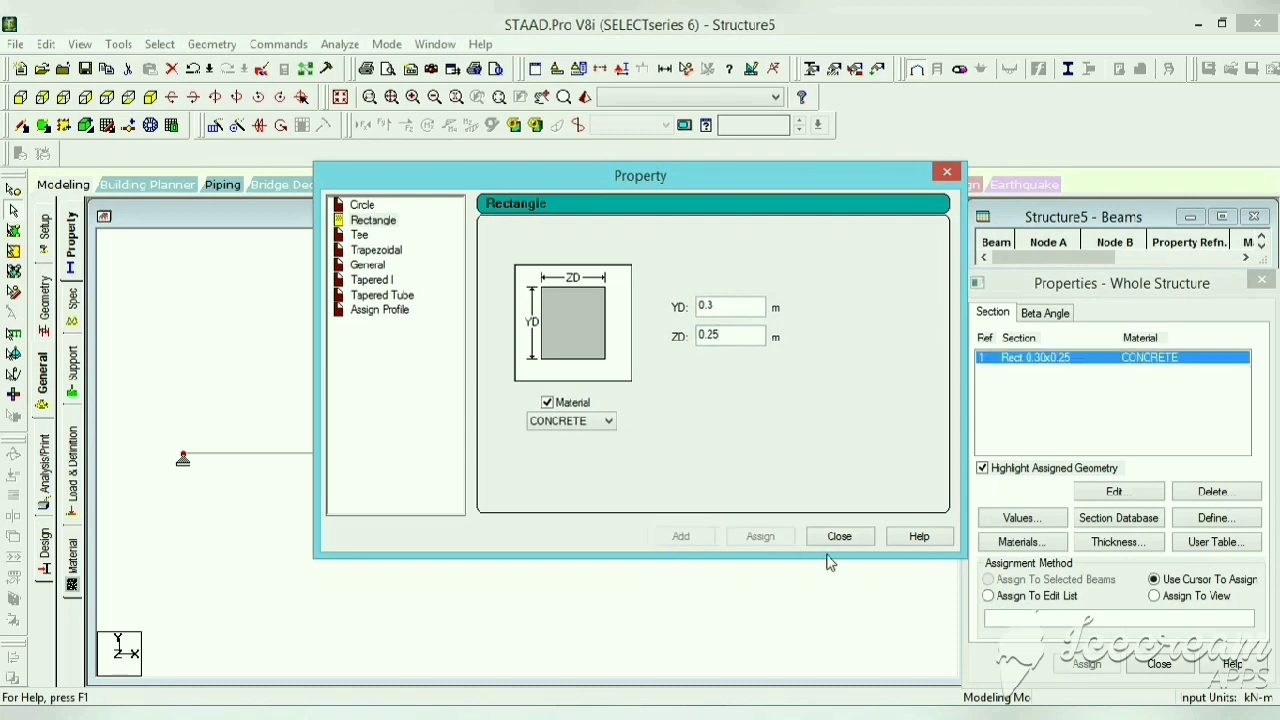
click(842, 538)
Step: Assign the rectangular 0.30x0.25 concrete section to the Structure5 beam
click(791, 454)
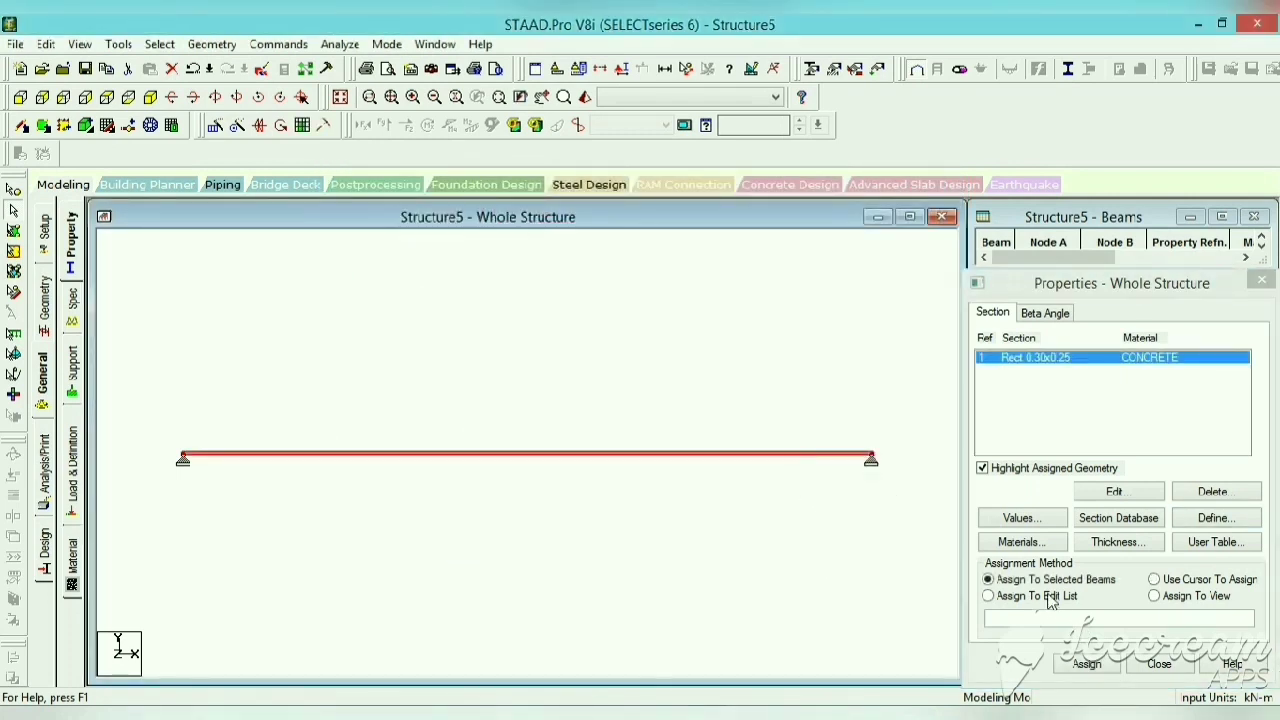
click(1087, 664)
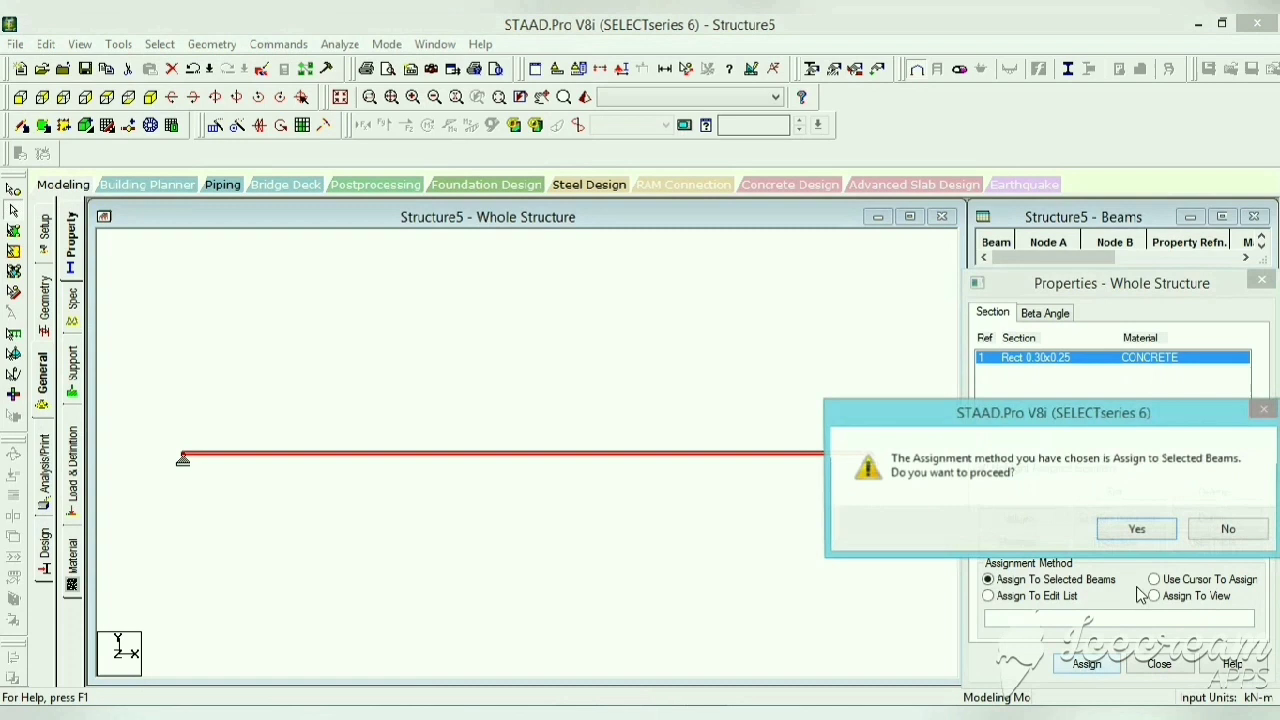
click(1134, 528)
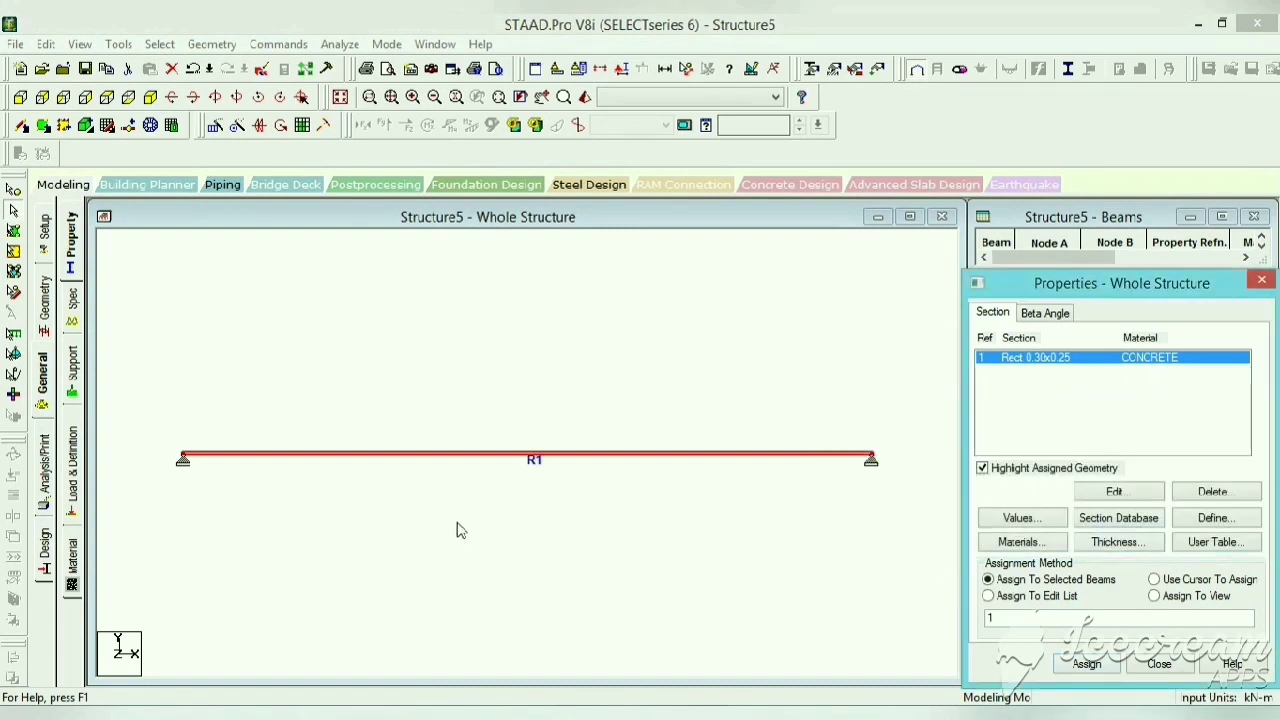
Step: Create a primary load case titled DL with the Dead loading type for Structure5
click(74, 462)
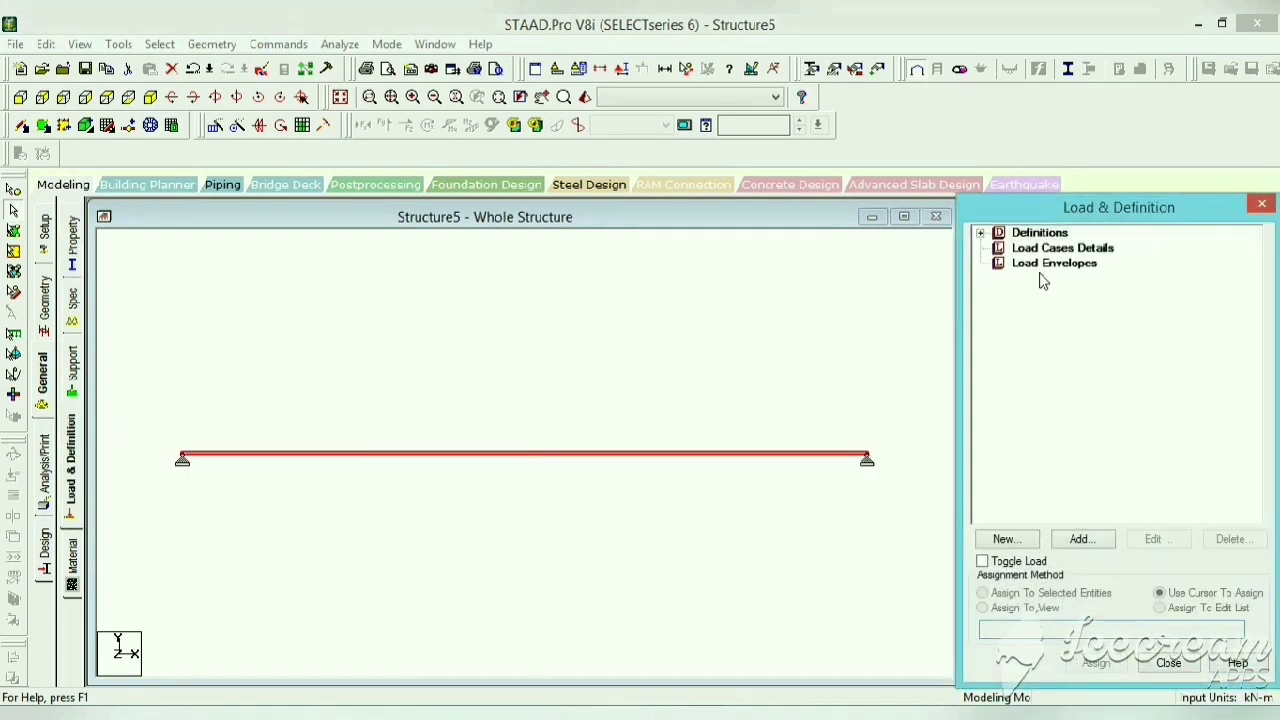
click(1045, 250)
click(1085, 542)
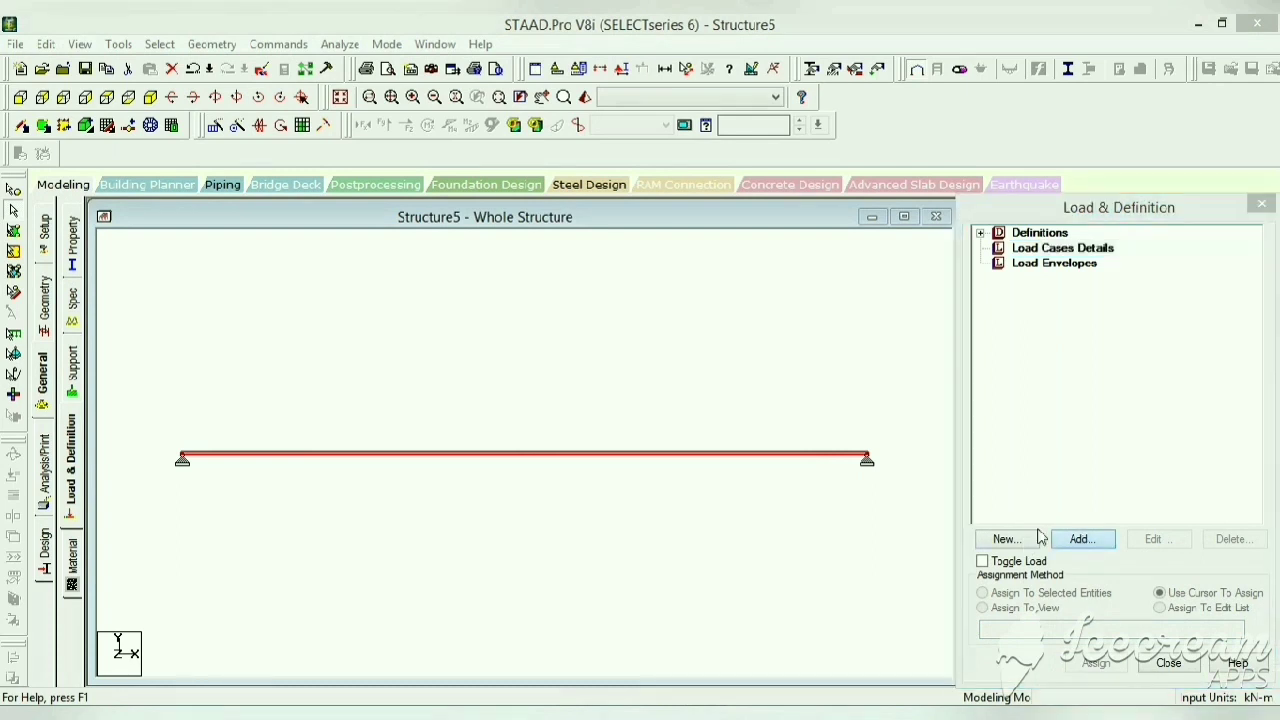
drag(600, 330, 466, 357)
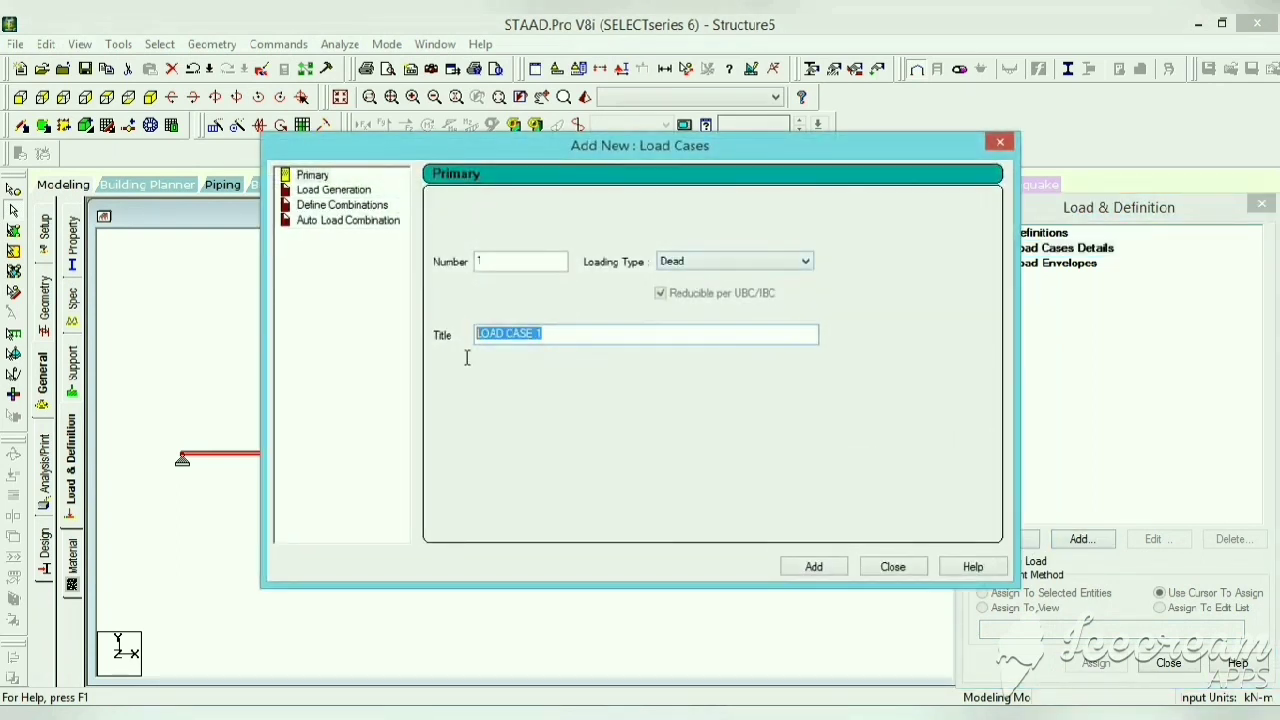
text(DL)
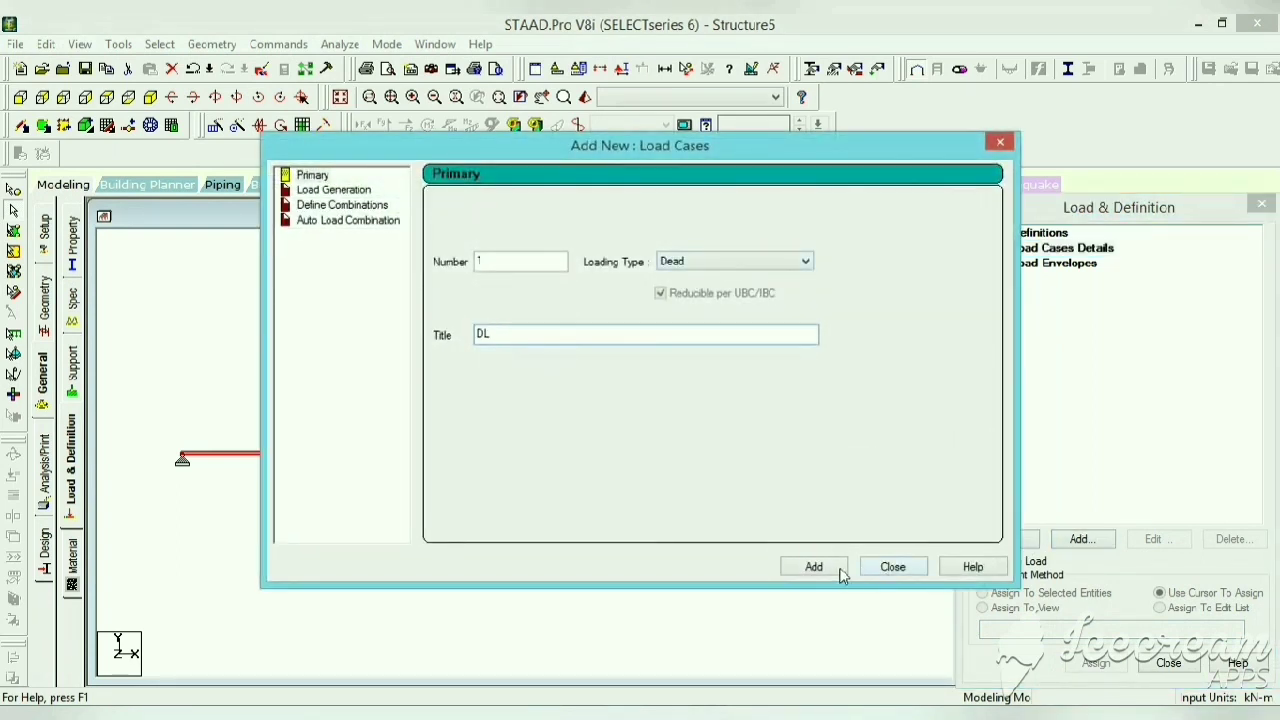
click(812, 566)
click(891, 566)
Step: Add a uniform member force of -2 kN/m in the GY direction to load case DL
click(1045, 262)
click(1083, 539)
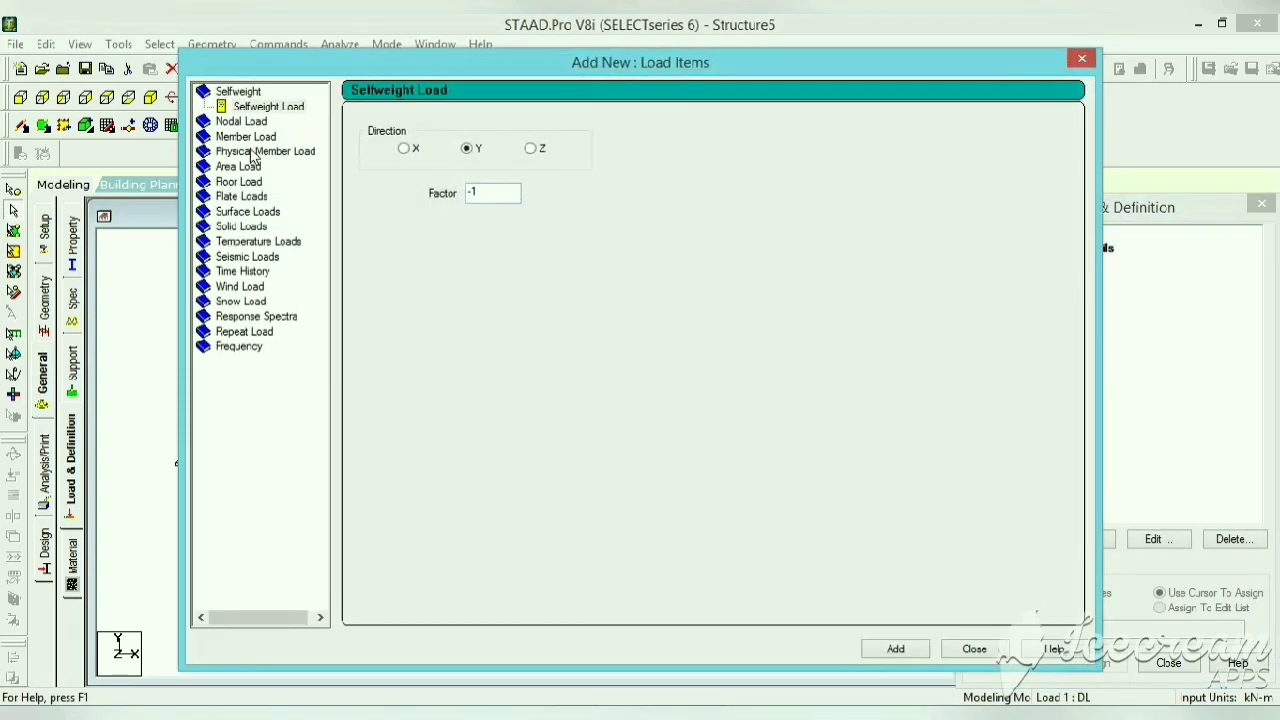
click(246, 137)
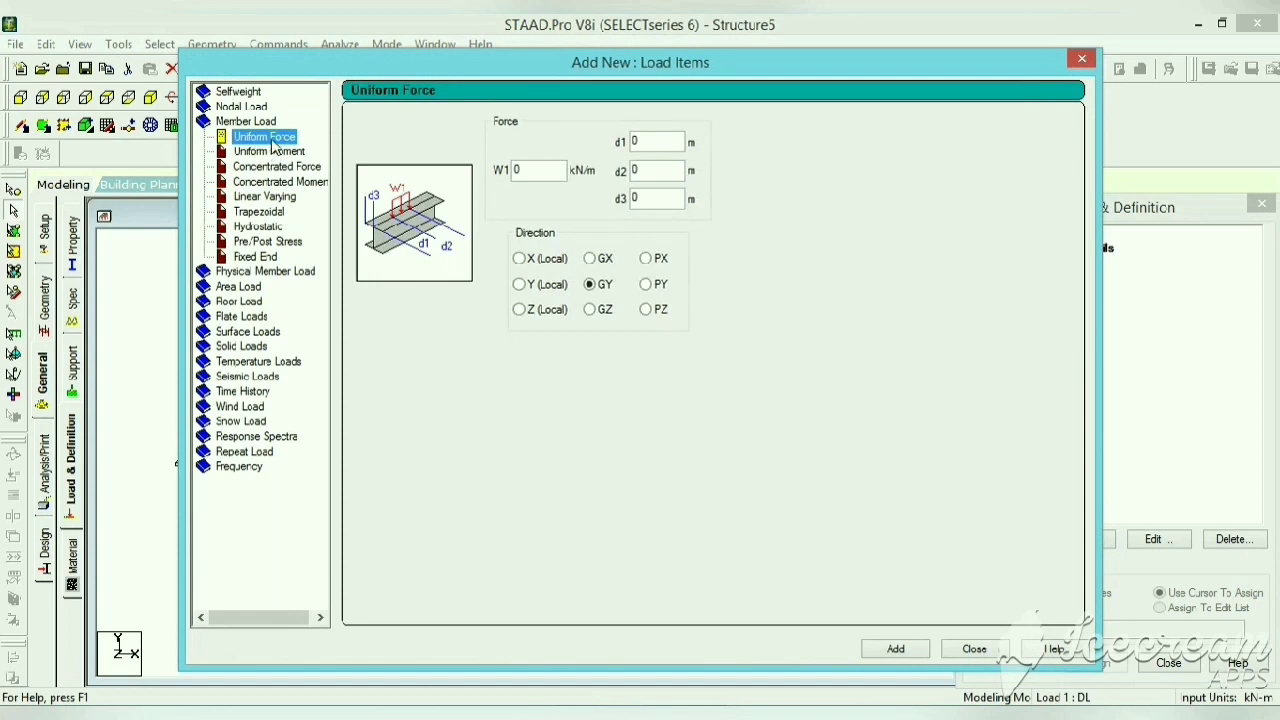
key(Tab)
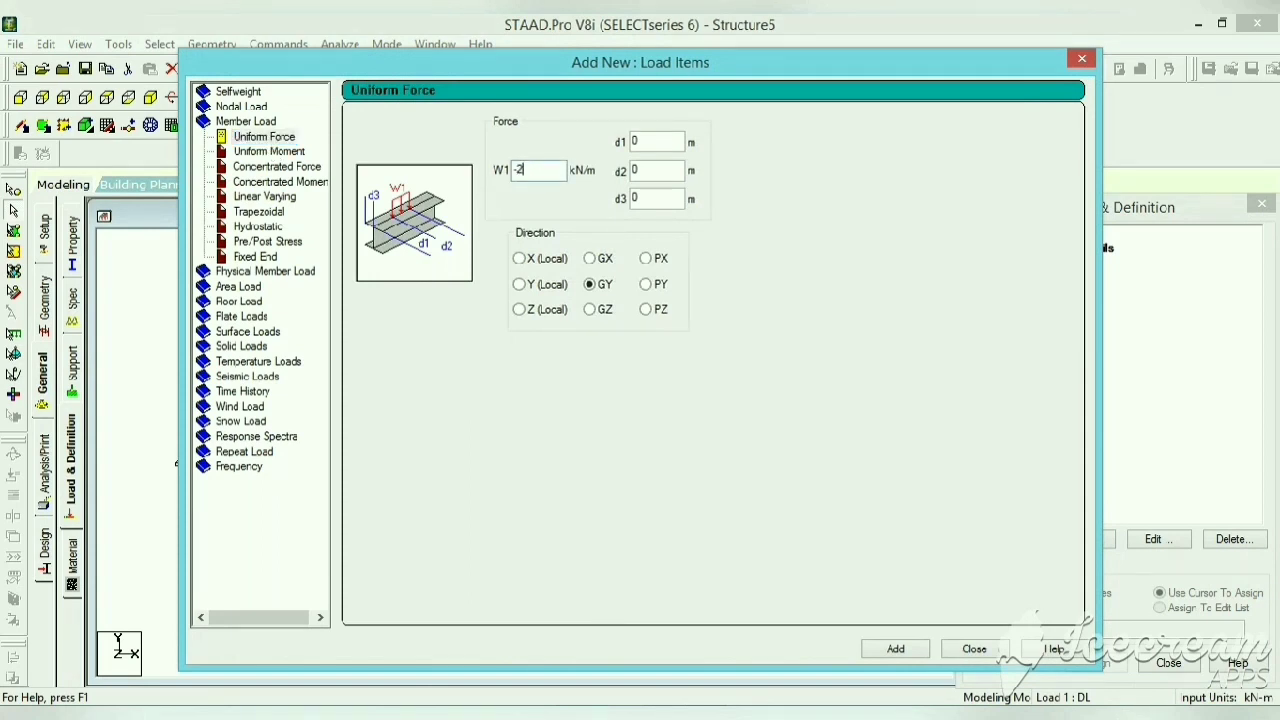
click(895, 648)
click(974, 648)
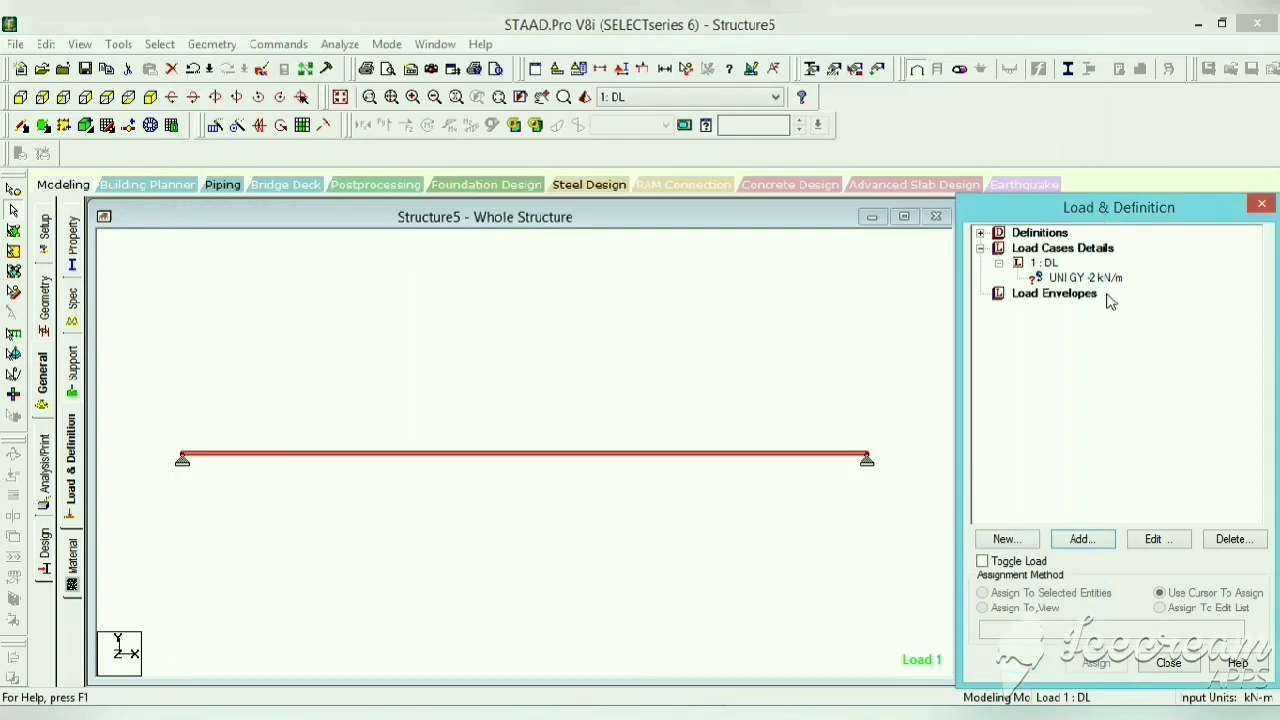
Step: Assign the uniform GY -2 kN/m load to the selected Structure5 beam
click(1095, 280)
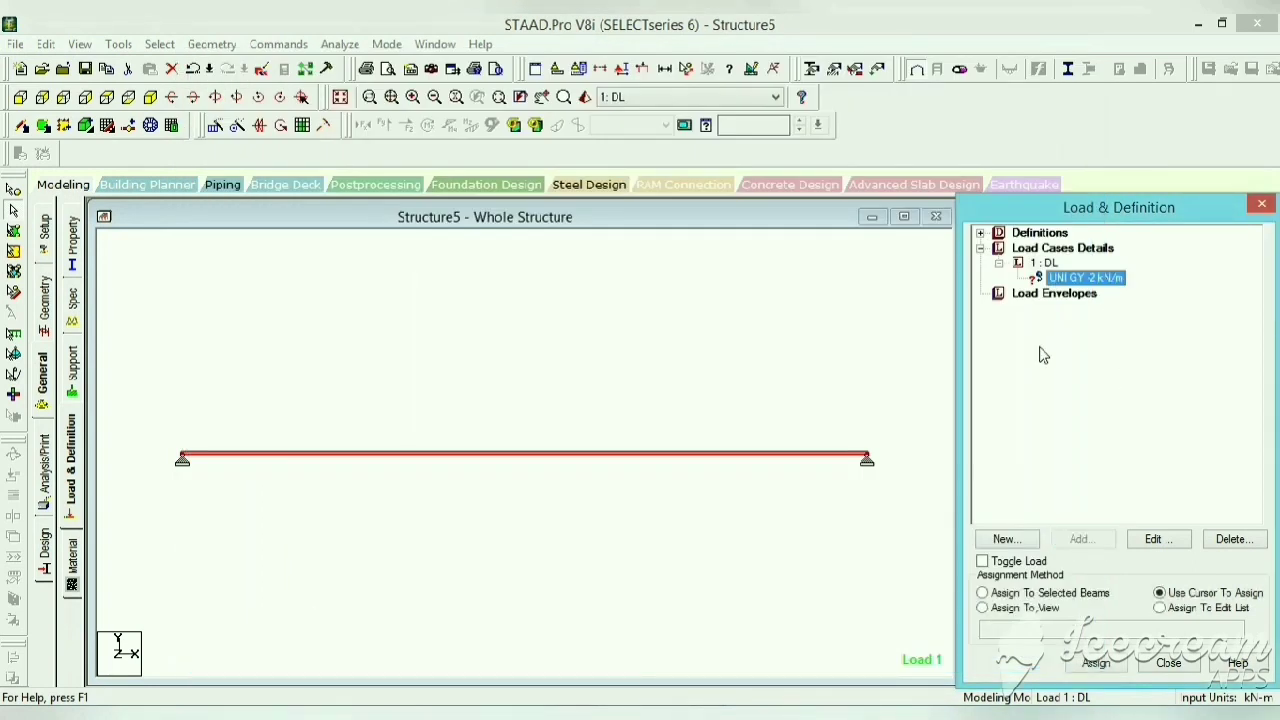
click(1066, 594)
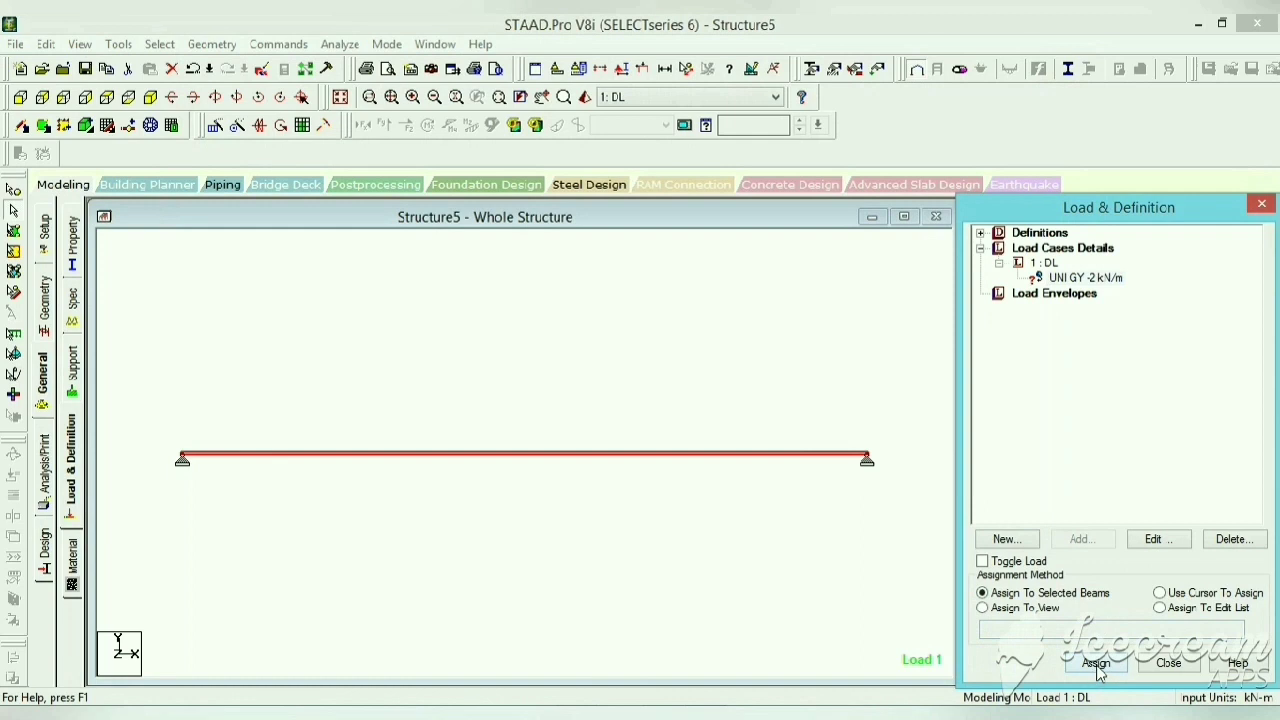
click(1096, 664)
click(1135, 492)
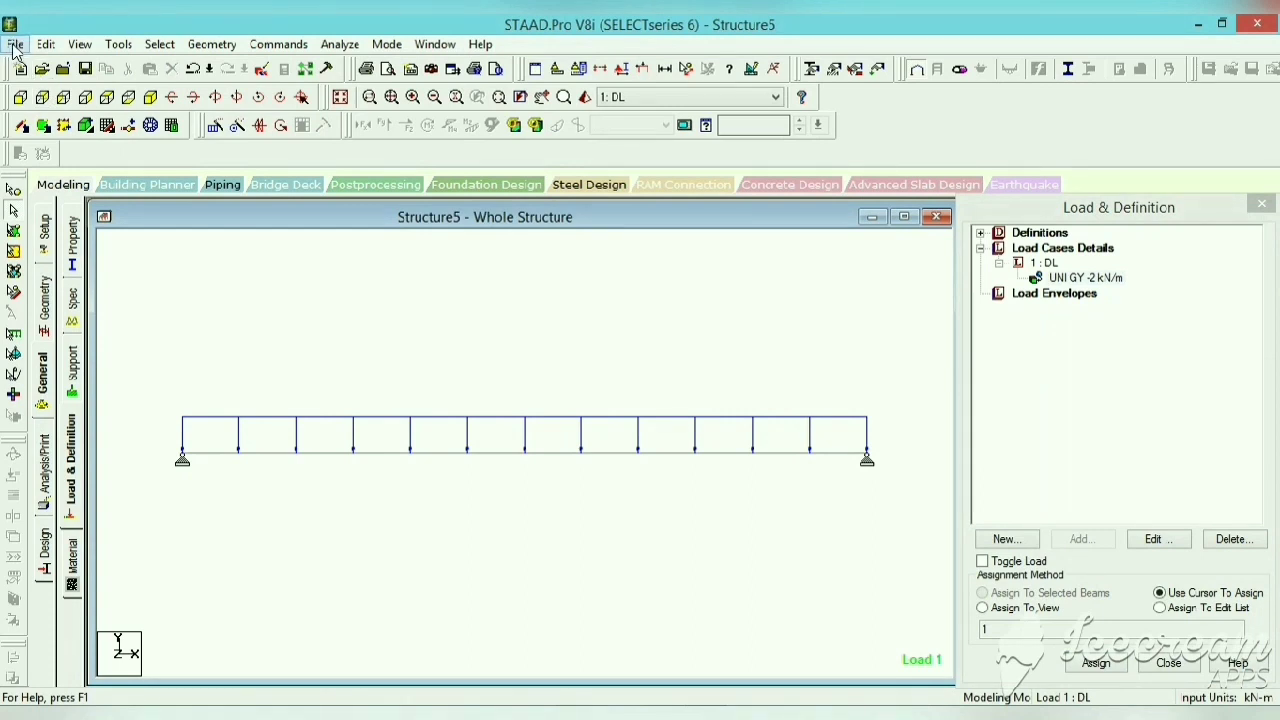
Step: Create a new Space model named Structure6 in meters and kilonewtons, starting with Add Beam and without saving Structure5
click(15, 45)
click(38, 66)
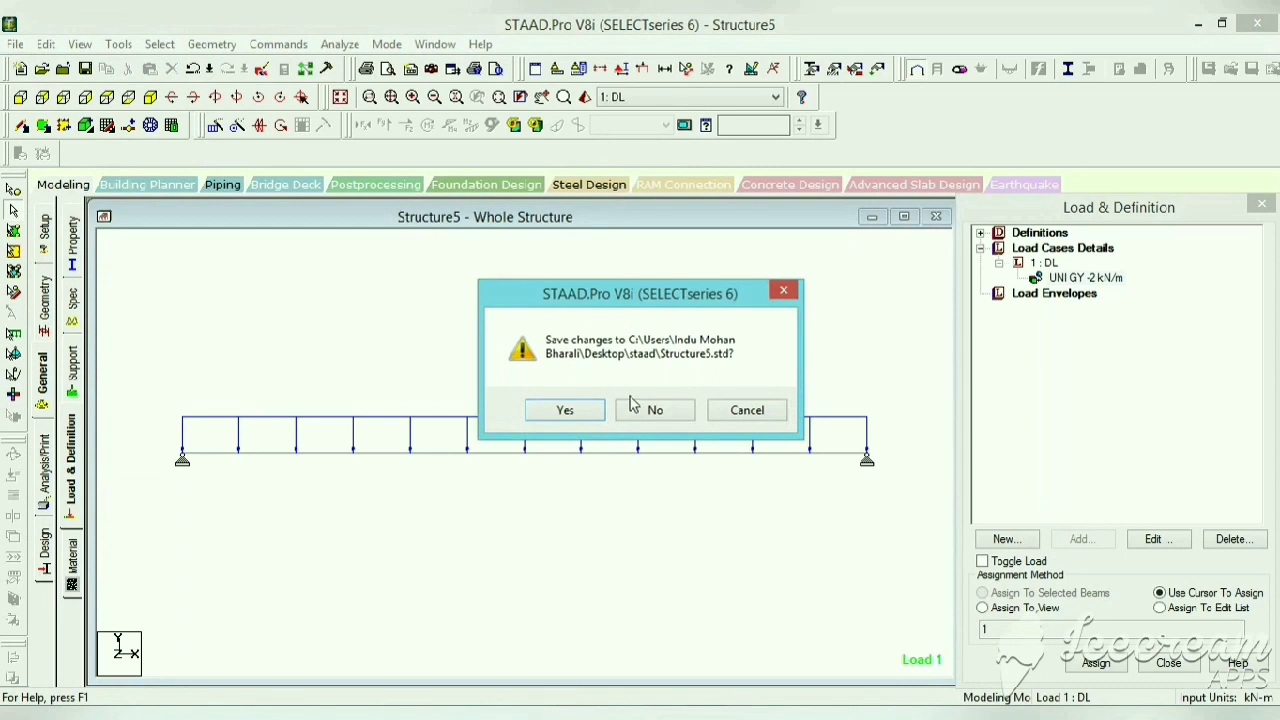
click(659, 428)
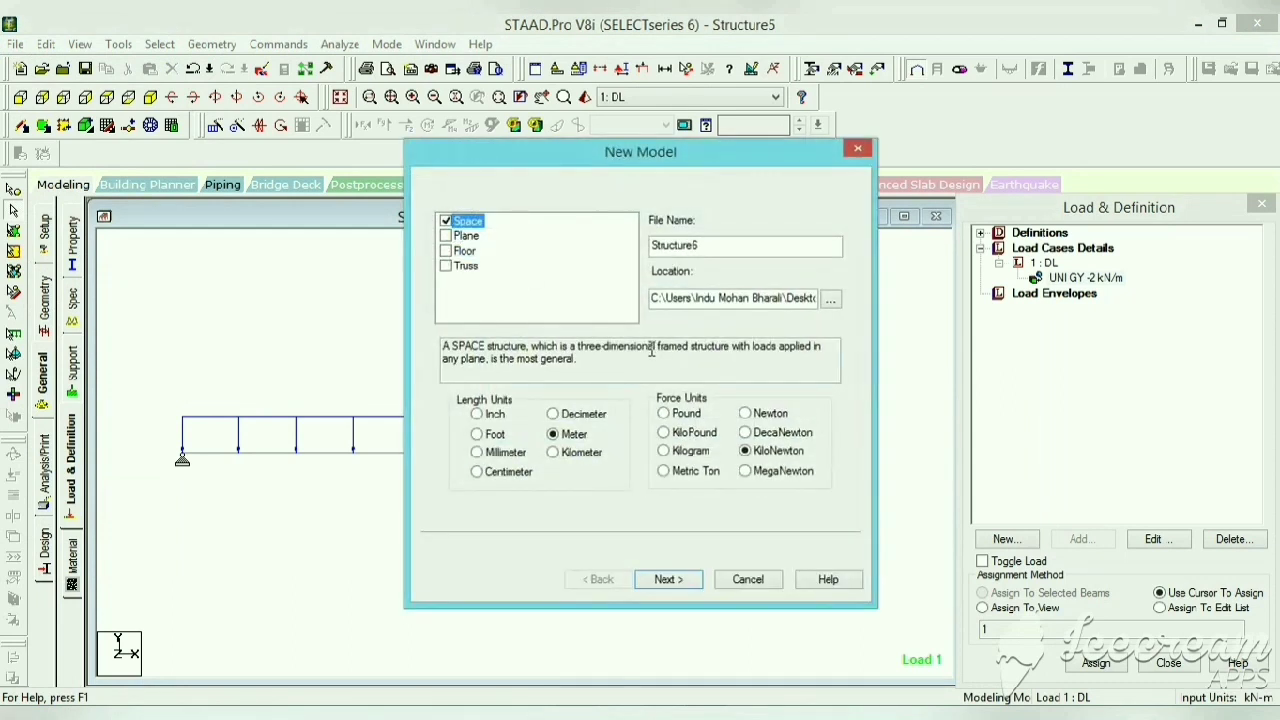
click(678, 580)
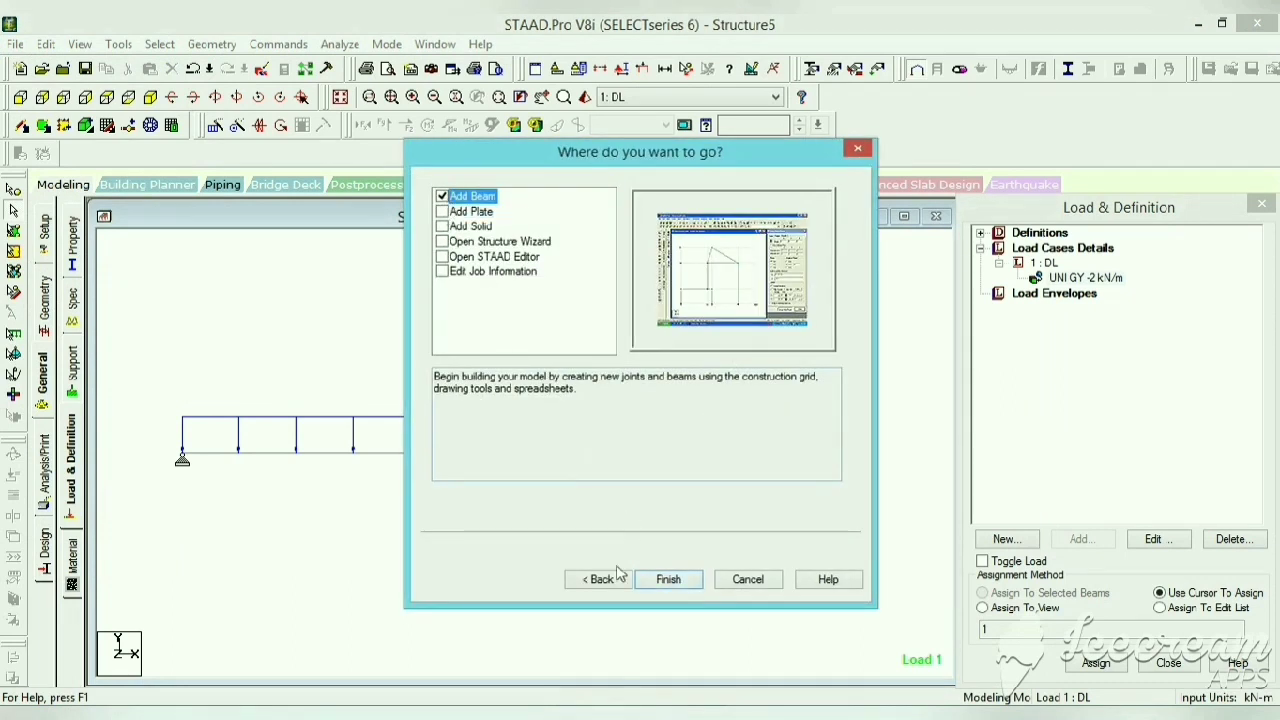
click(668, 582)
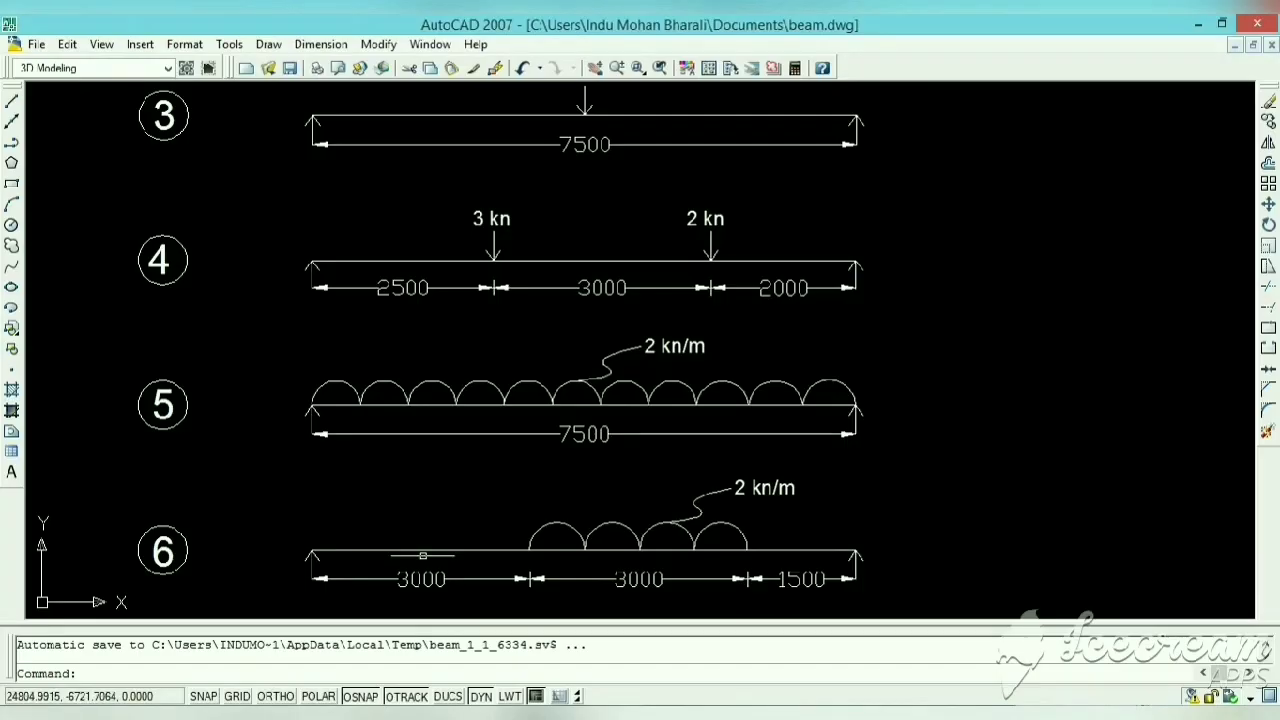
Step: Examine beam 6's span dimensions and partial distributed load in the AutoCAD drawing
scroll(288, 430, up, 2)
scroll(288, 430, down, 2)
scroll(296, 434, up, 2)
middle_drag(296, 434, 344, 433)
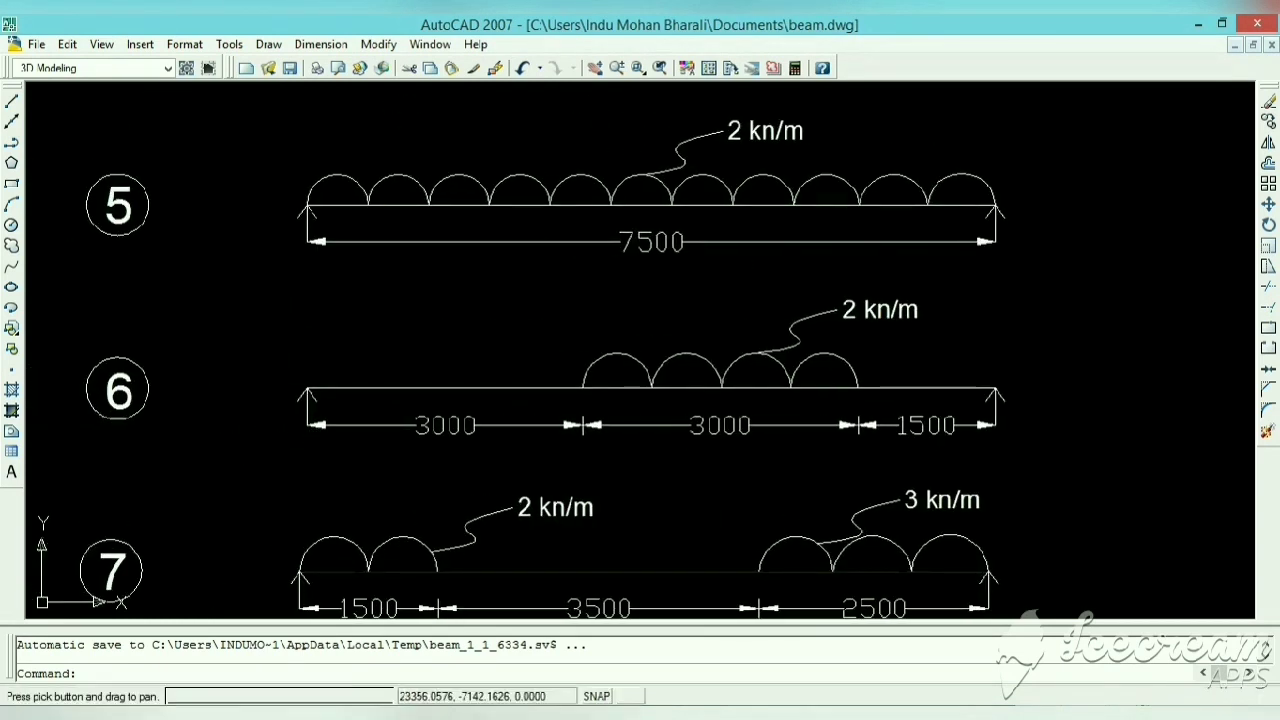
click(700, 425)
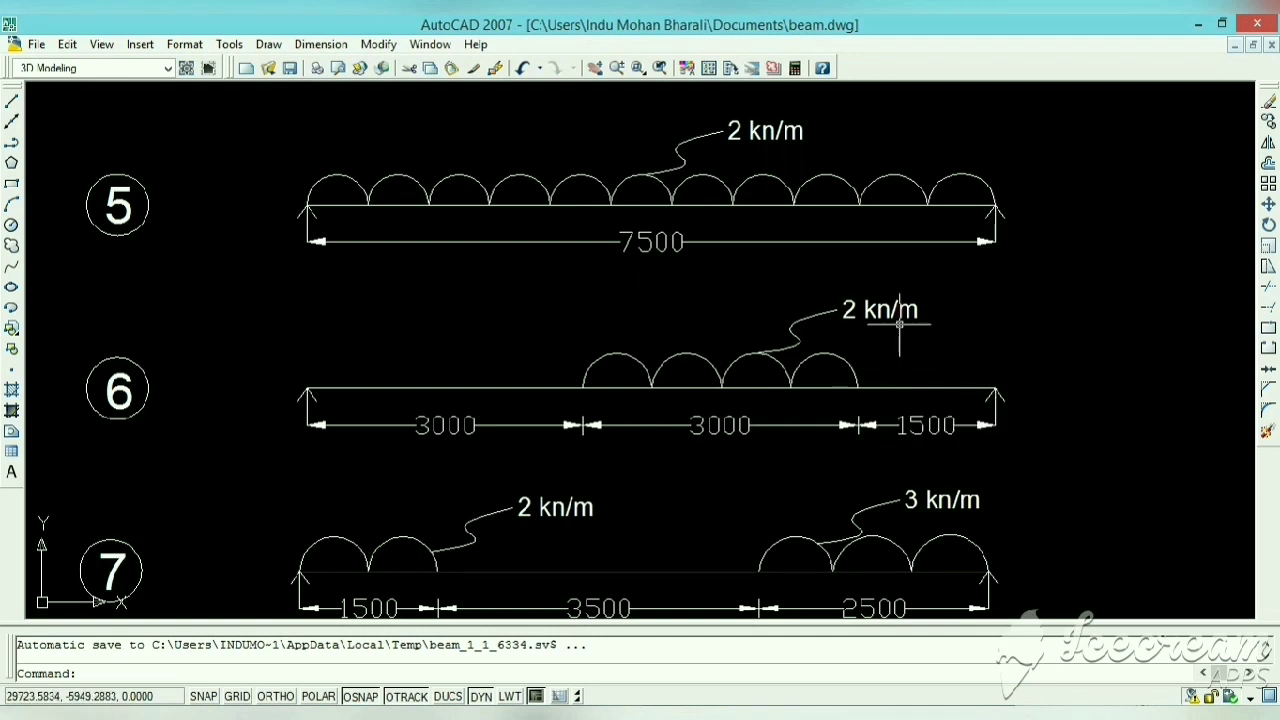
Step: Switch to STAAD.Pro and set the default grid's X direction to 20 construction lines at 0.5 m spacing
key(alt+Tab)
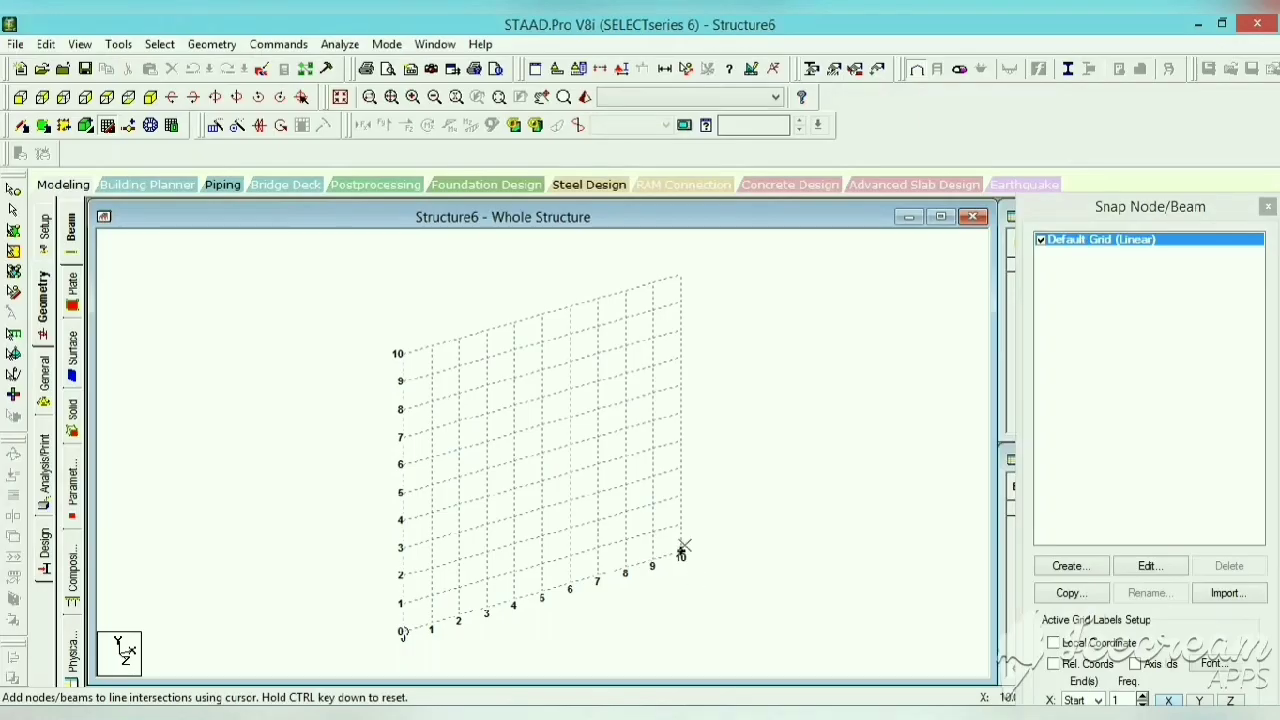
click(1158, 568)
double_click(859, 511)
text(20)
key(Tab)
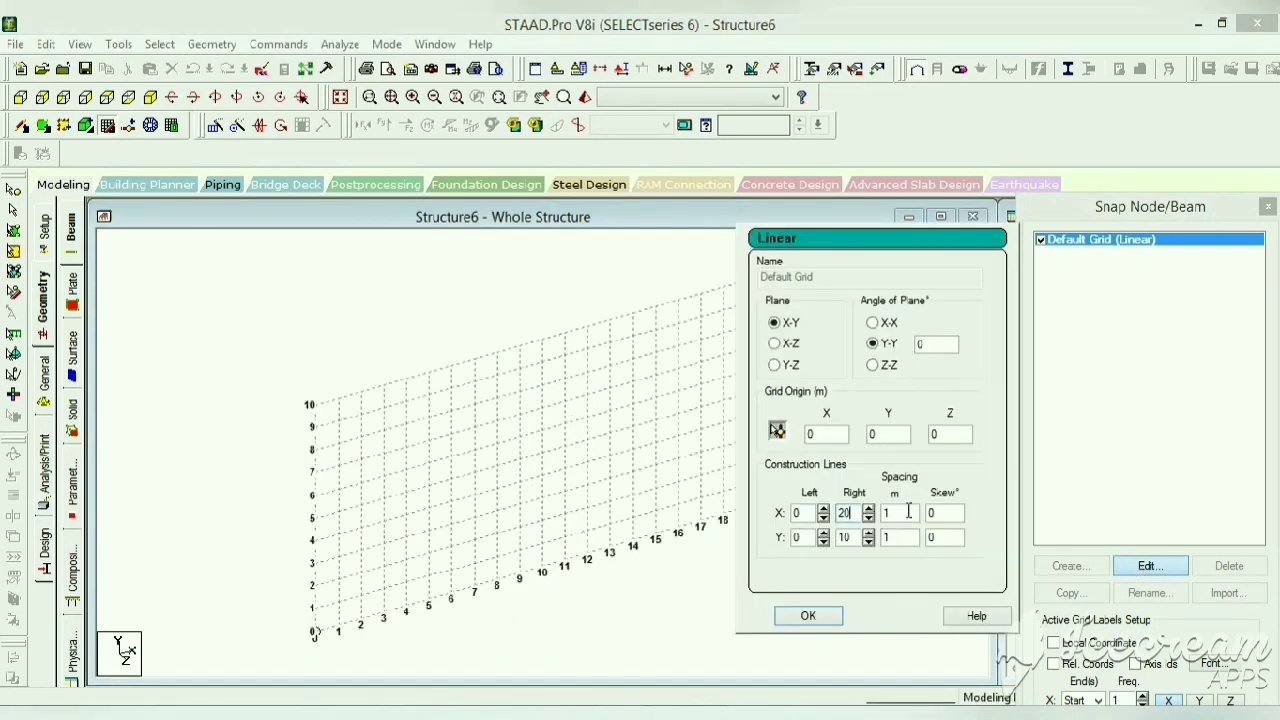
text(0.5)
click(810, 612)
Step: Draw a 7.5 m beam along the X axis from the grid origin, then close the grid and show the front view
click(407, 636)
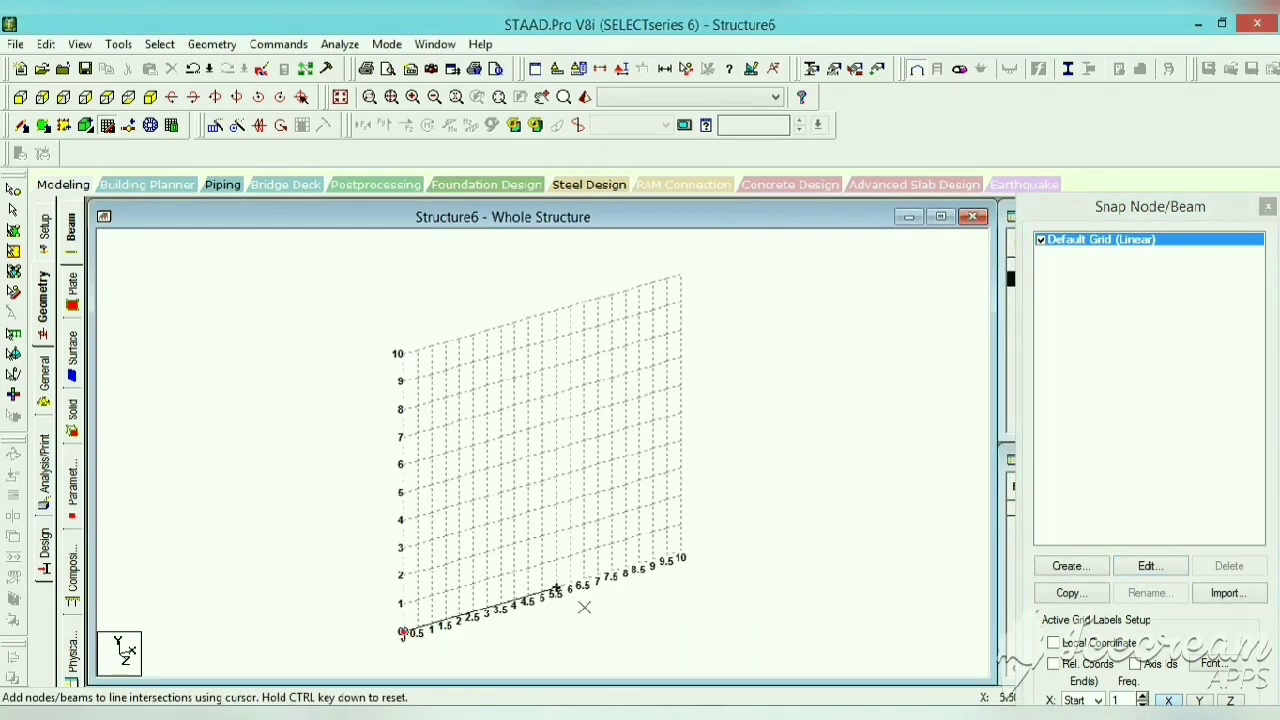
click(612, 574)
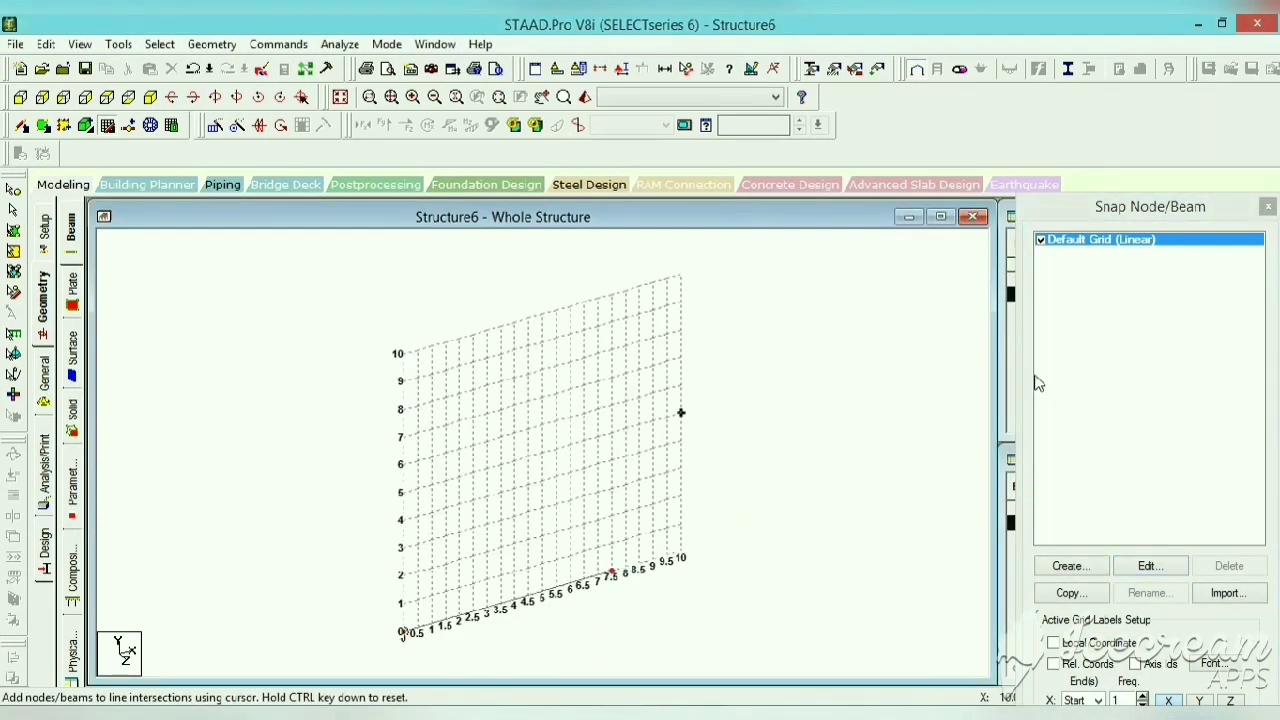
click(1268, 206)
click(20, 97)
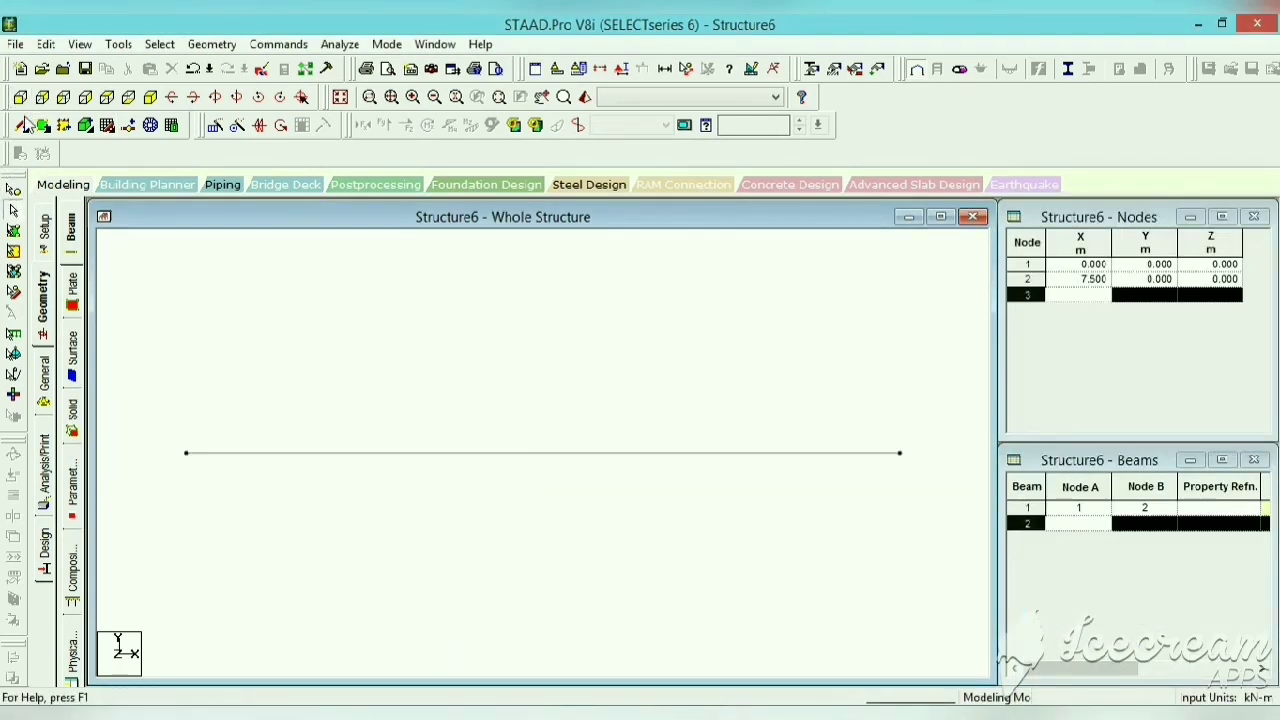
Step: Create a pinned support for Structure6
click(46, 372)
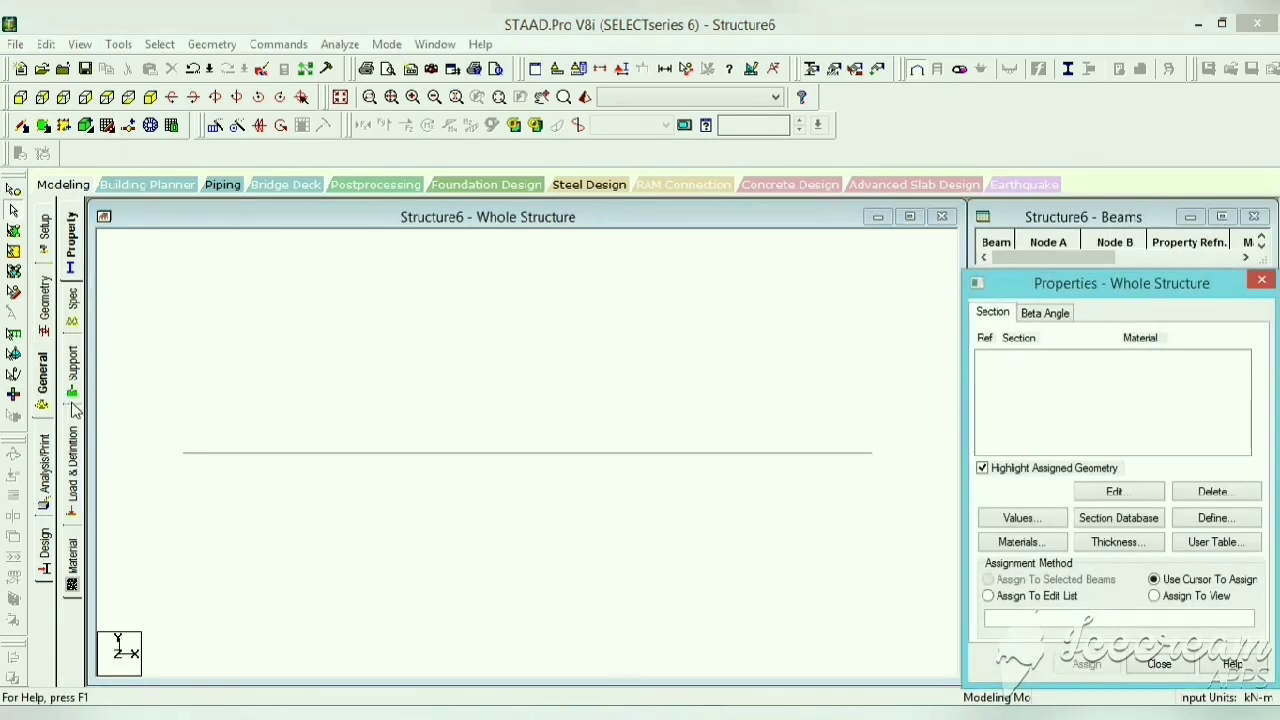
click(72, 398)
click(1137, 527)
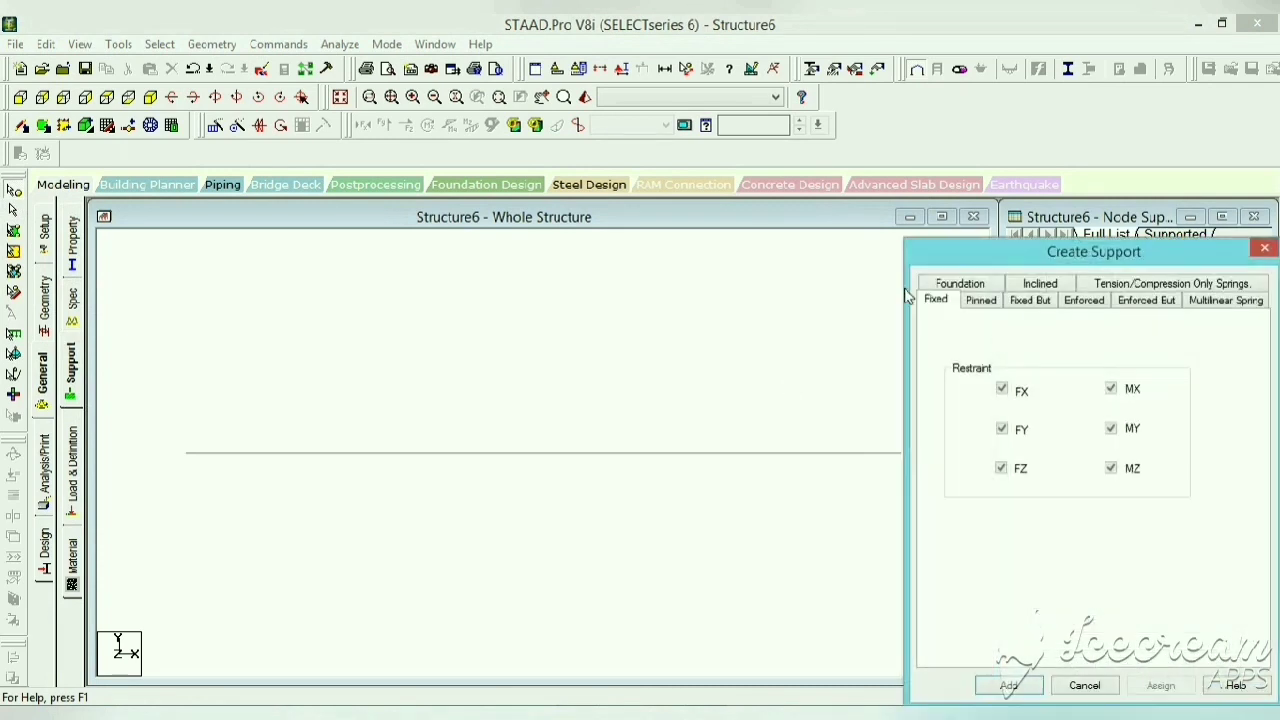
click(983, 301)
click(1008, 685)
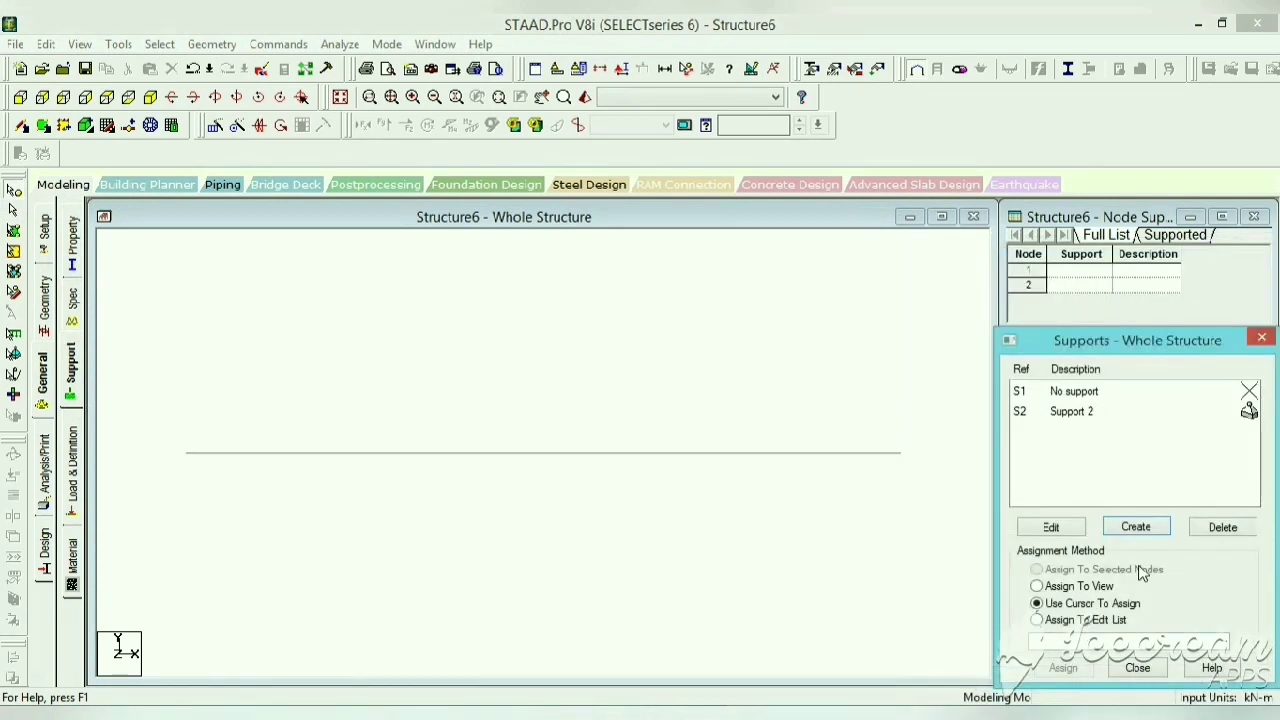
Step: Assign the pinned support to both end nodes of the Structure6 beam
click(1070, 412)
drag(914, 394, 152, 469)
click(1063, 667)
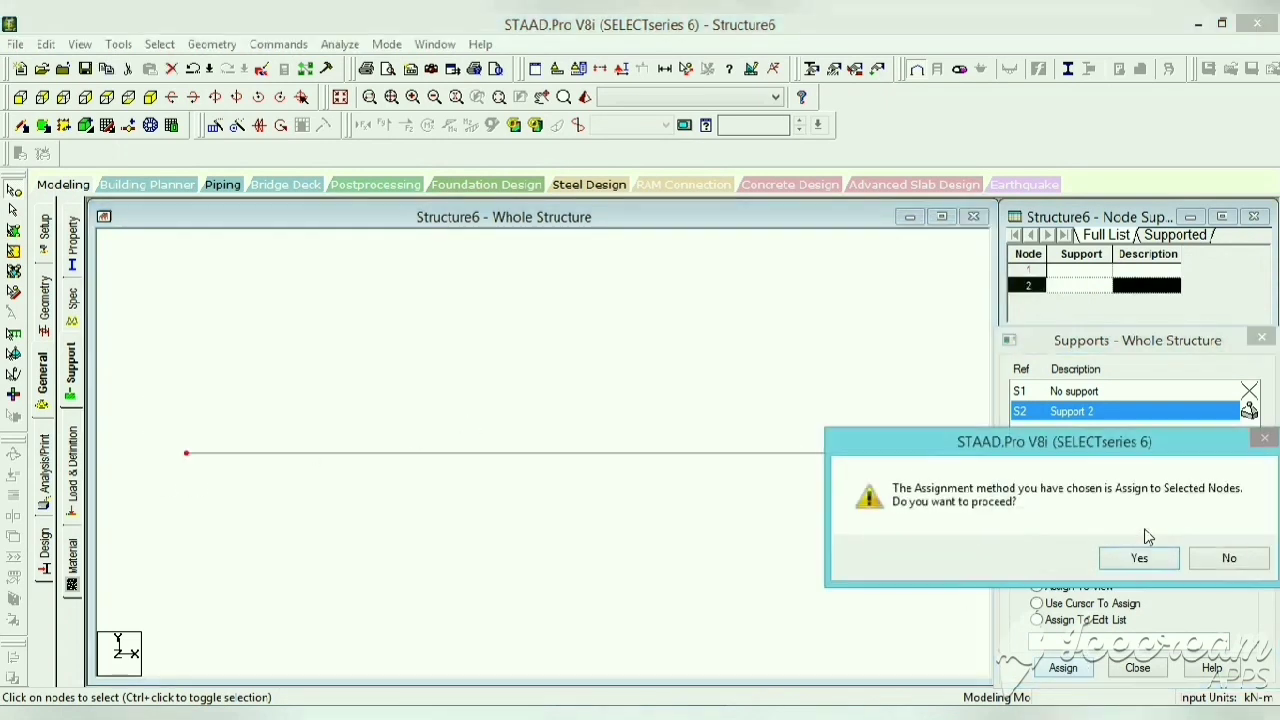
click(1140, 560)
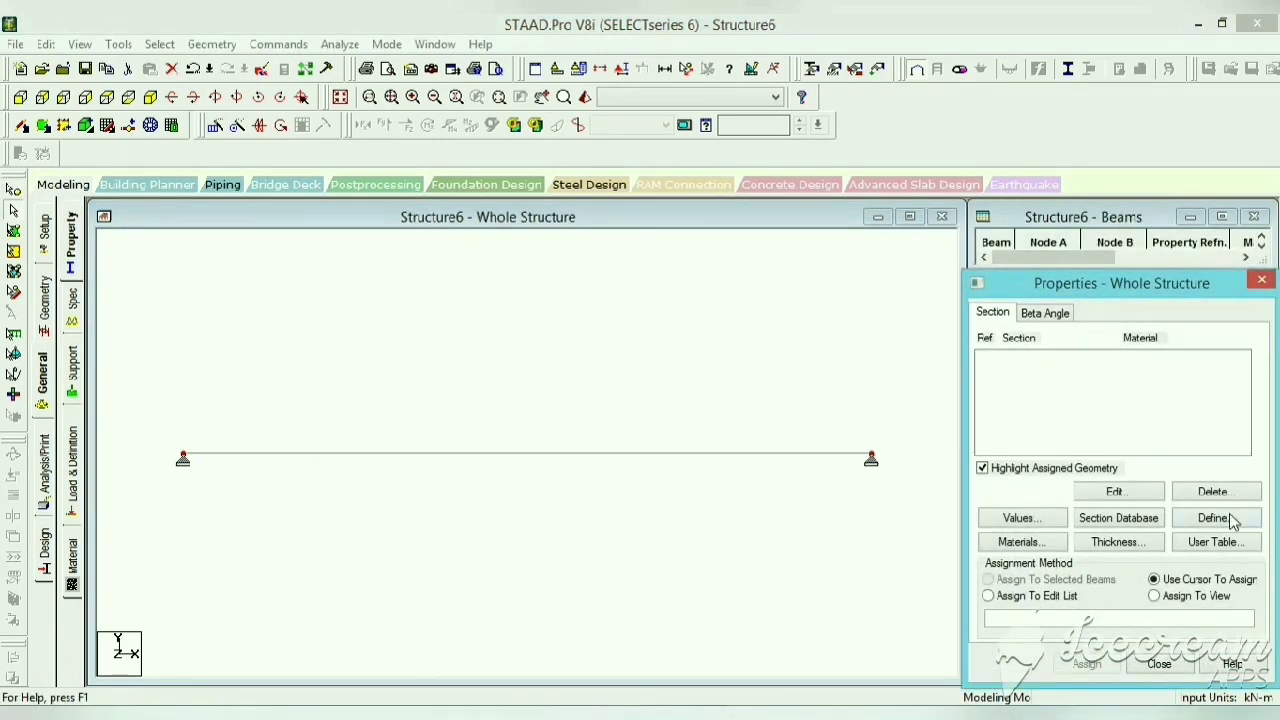
Step: Define a rectangular concrete section for Structure6 with YD 0.3 m and ZD 0.25 m
click(1230, 518)
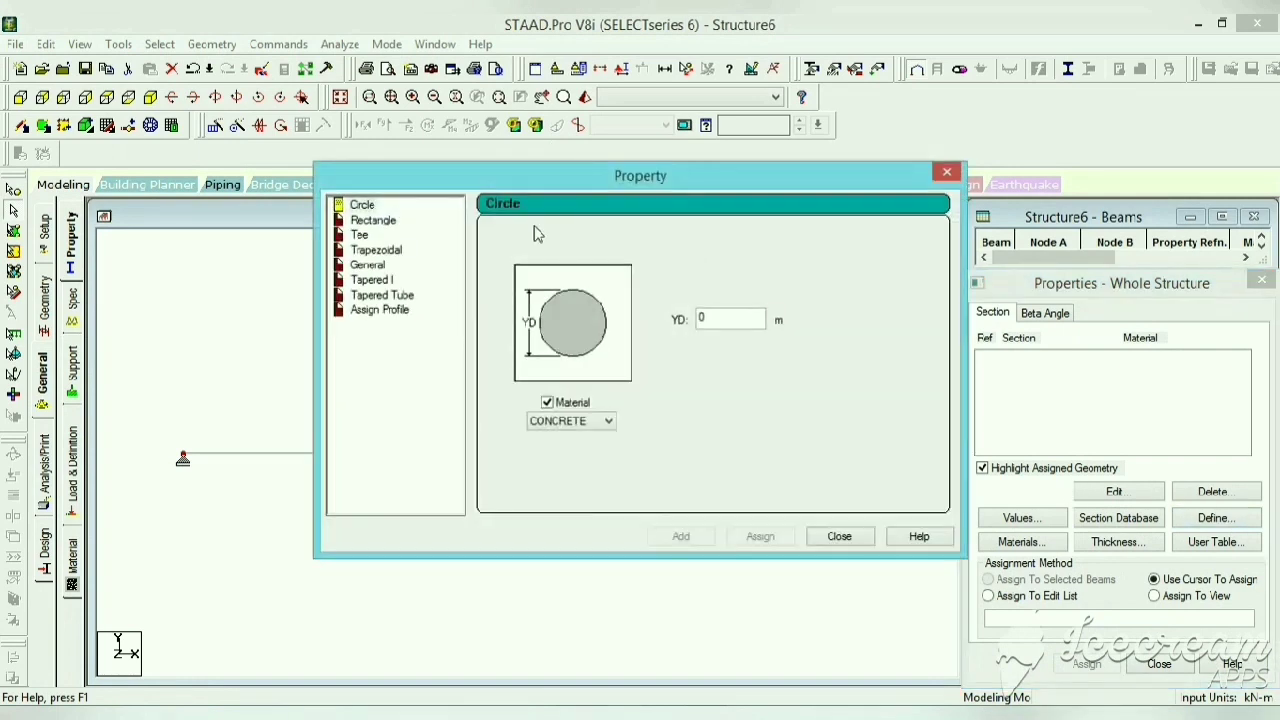
click(378, 221)
click(706, 307)
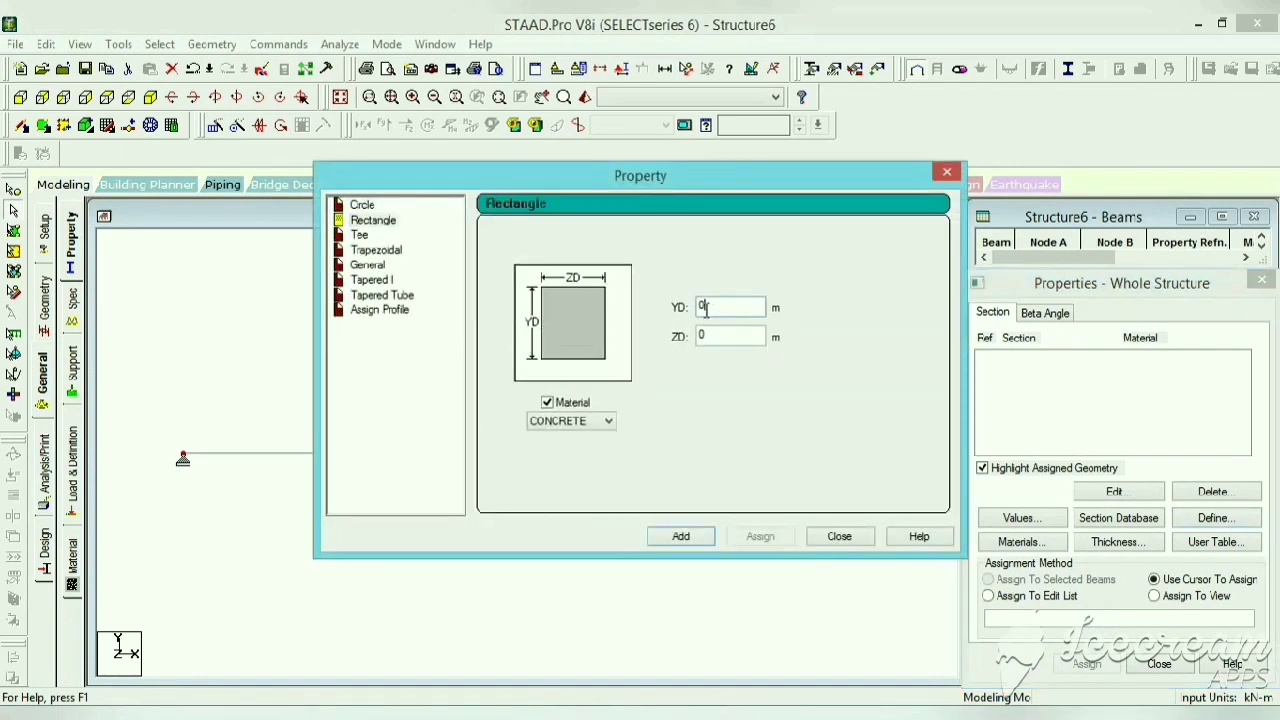
text(.3)
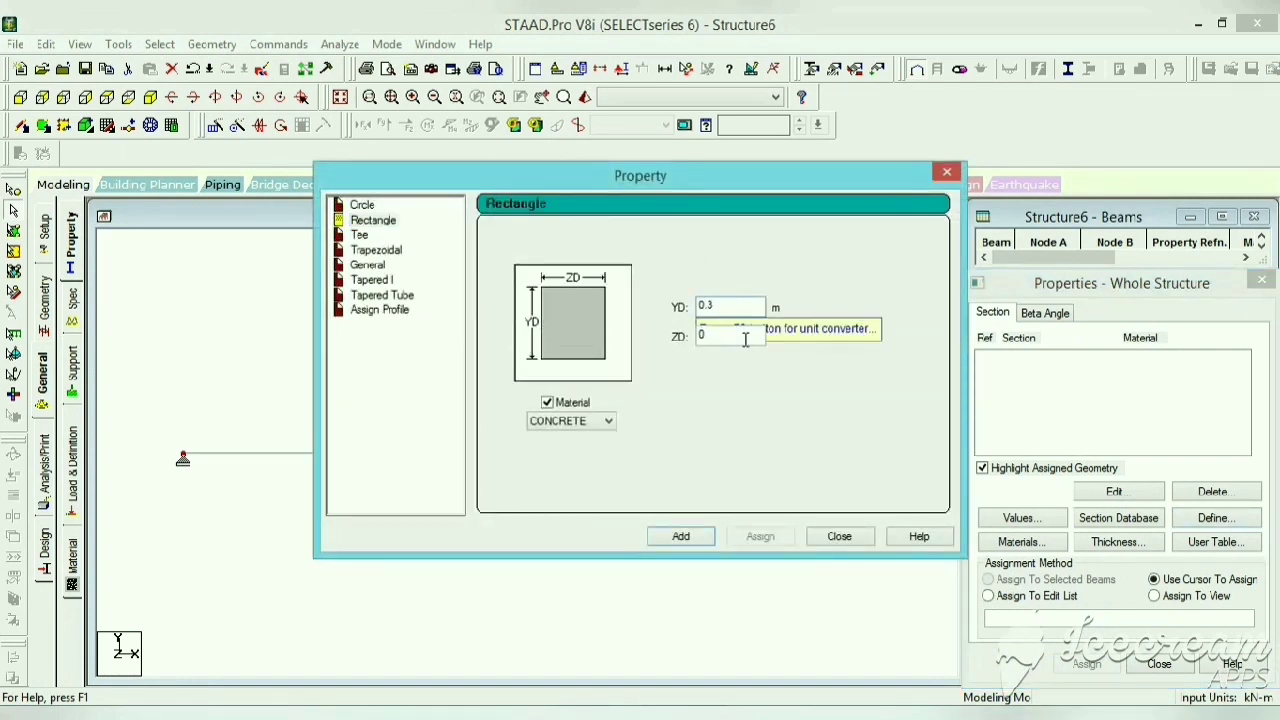
text(0.25)
click(681, 536)
click(838, 537)
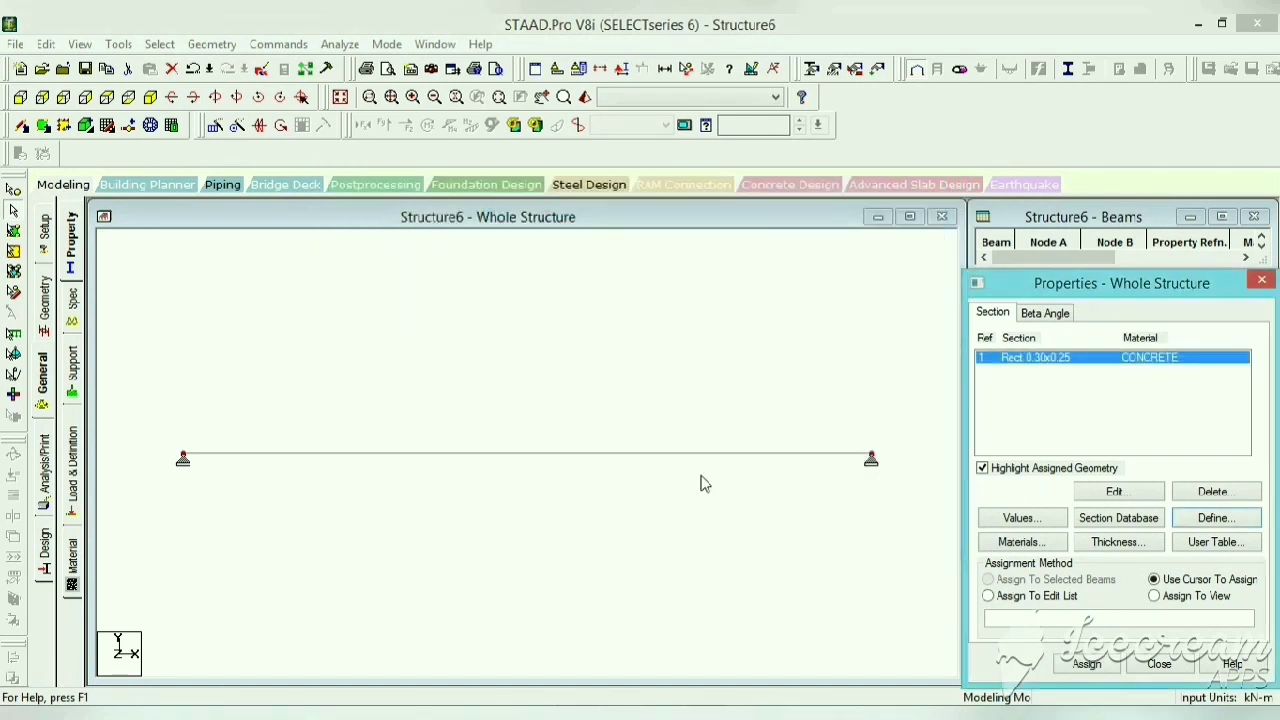
Step: Assign the rectangular 0.30x0.25 concrete section to the selected Structure6 beam
click(614, 452)
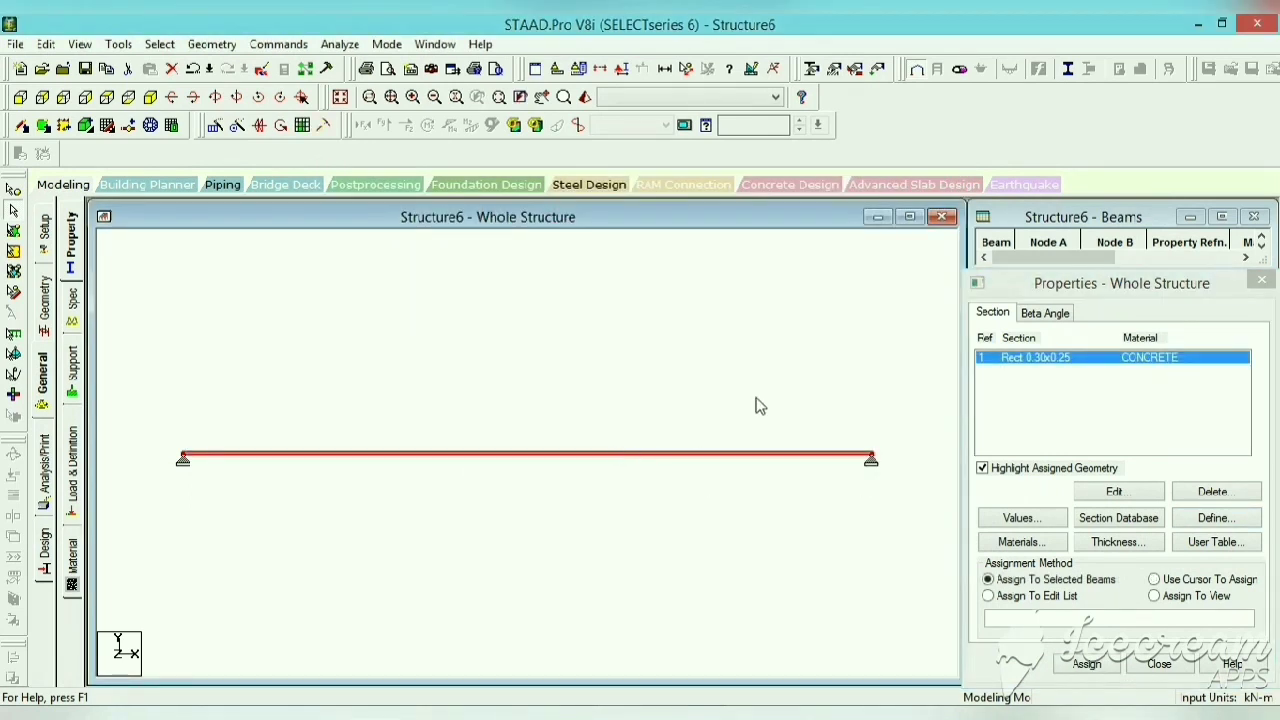
click(1088, 666)
click(1137, 531)
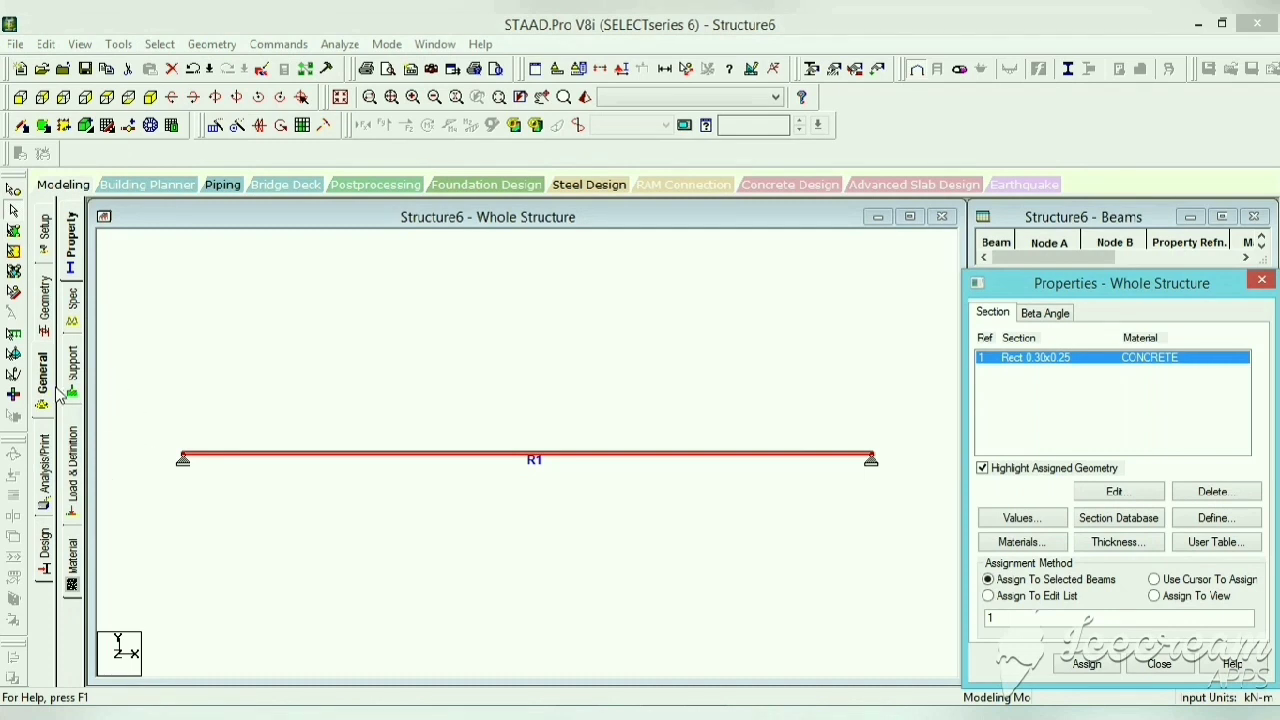
Step: Add a primary dead load case titled DL to Structure6
click(74, 488)
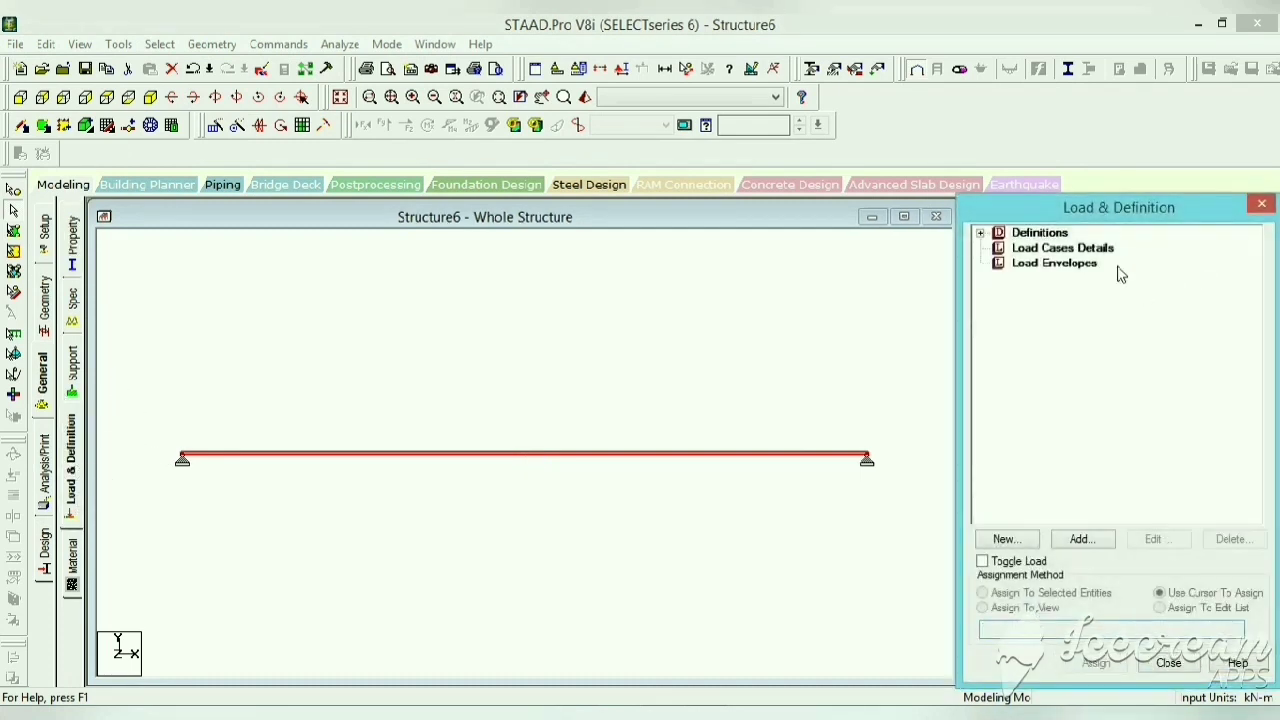
click(1075, 249)
click(1095, 537)
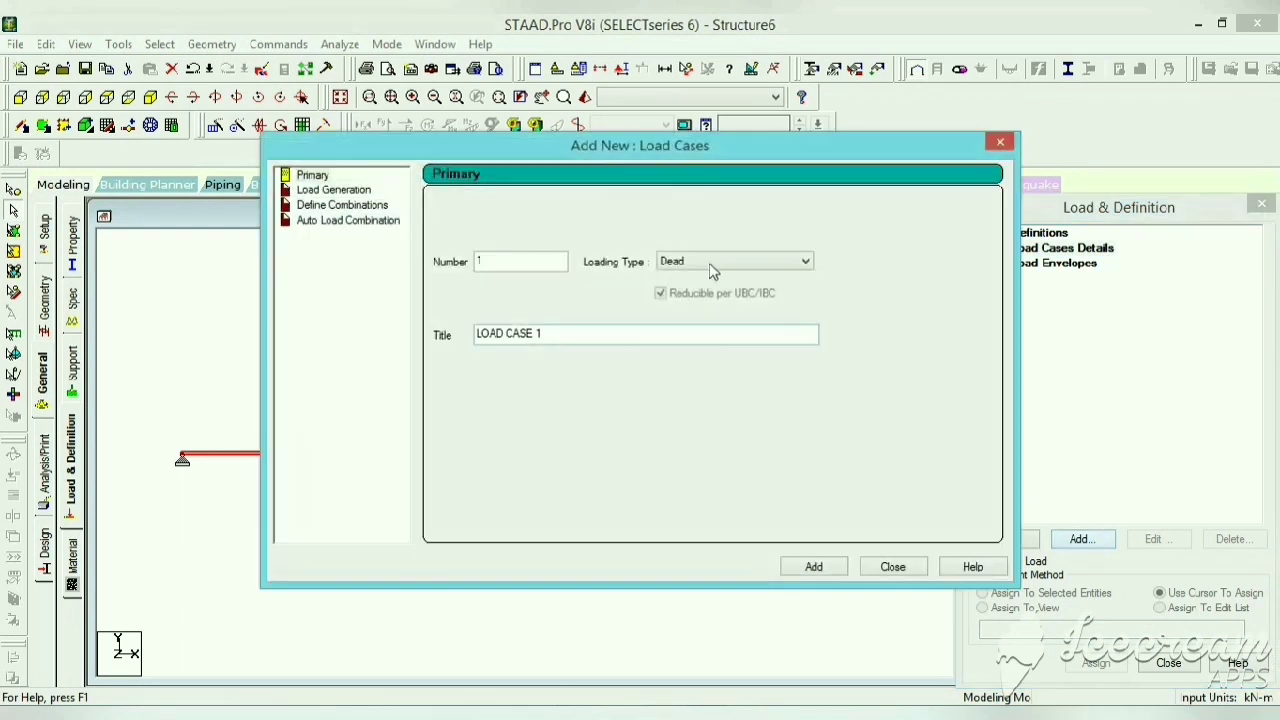
drag(627, 333, 432, 318)
text(D)
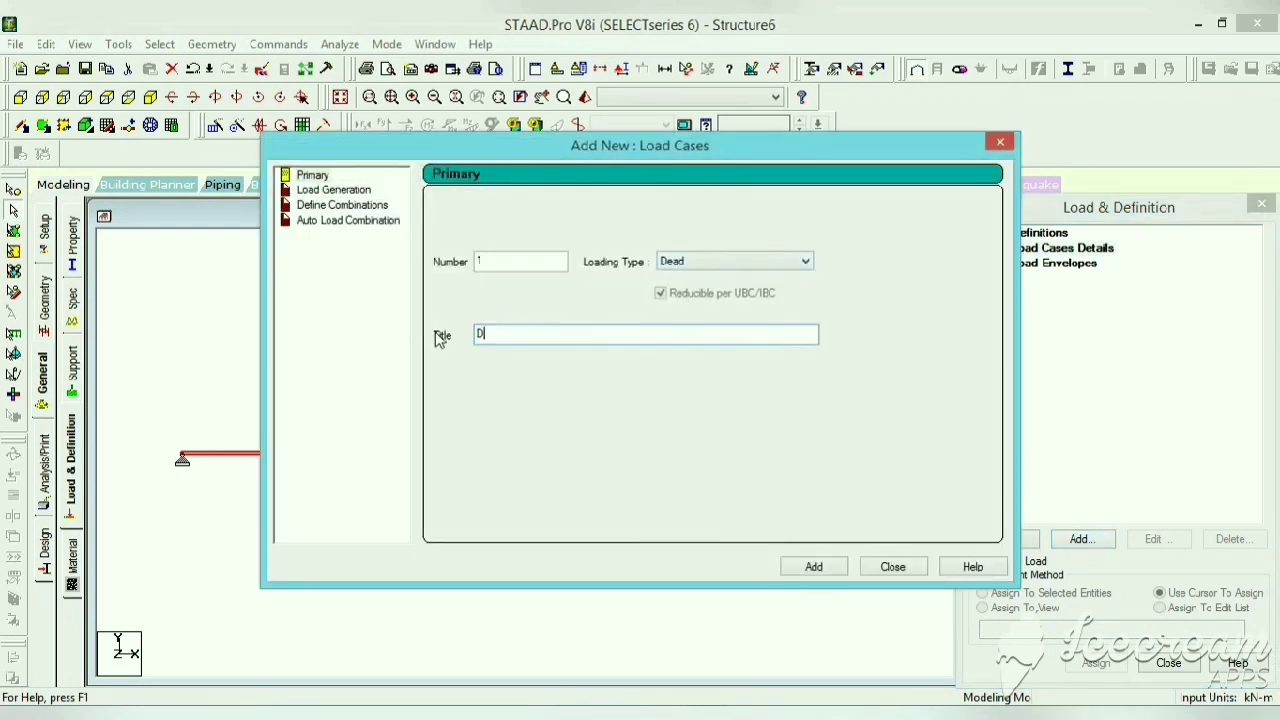
click(814, 566)
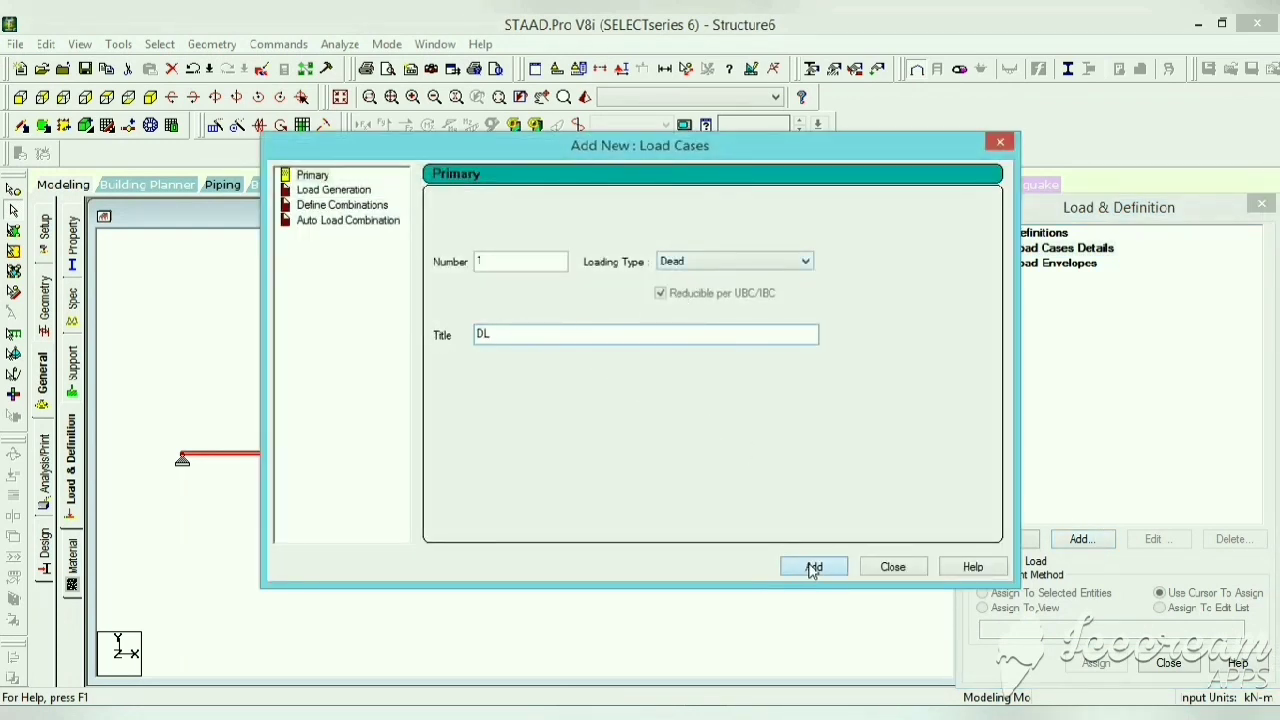
click(999, 142)
Step: Add a uniform member force of -2 kN/m in GY to load case DL, with d1 3 m and d2 6 m
click(1045, 262)
click(1082, 539)
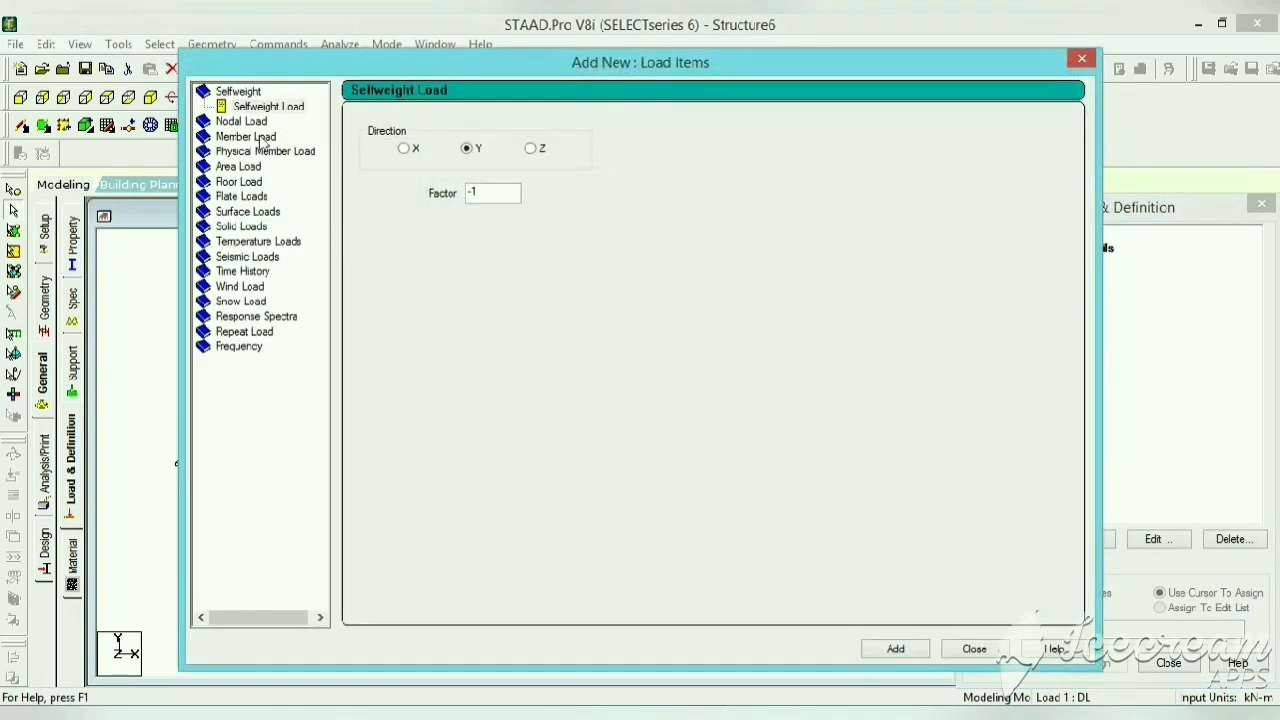
click(258, 137)
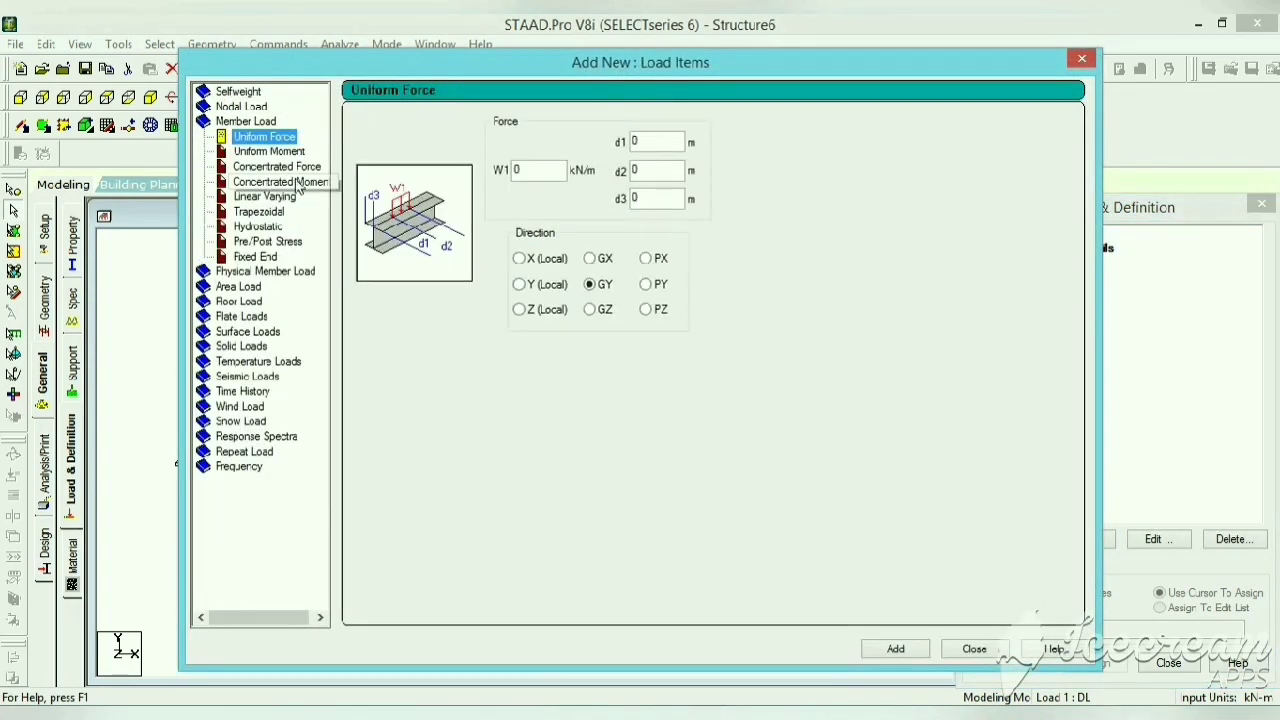
double_click(520, 177)
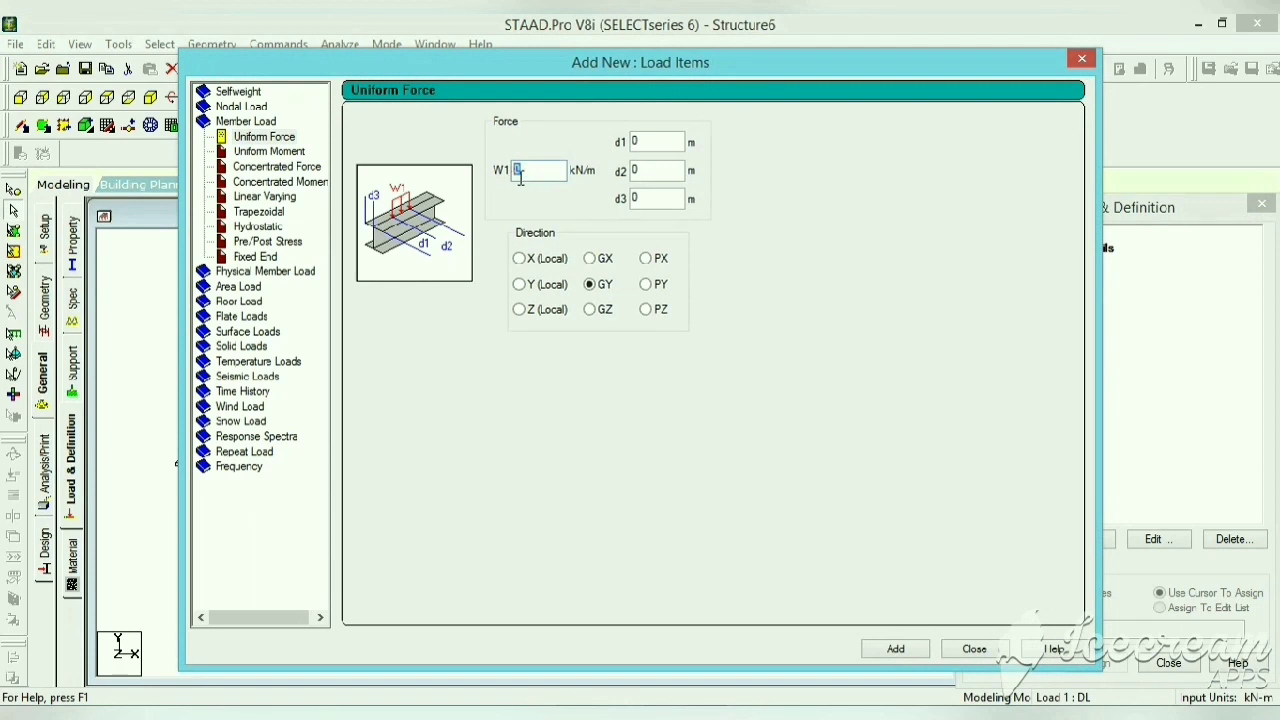
double_click(648, 141)
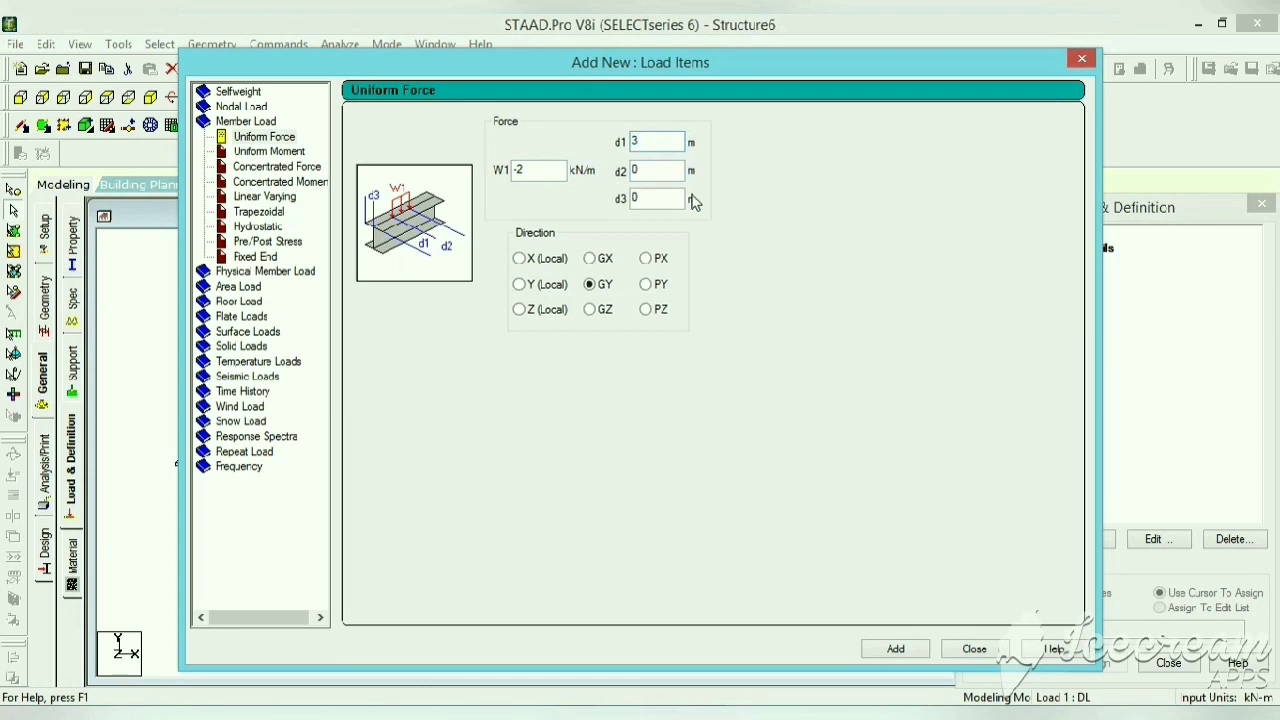
double_click(659, 169)
click(897, 652)
click(974, 649)
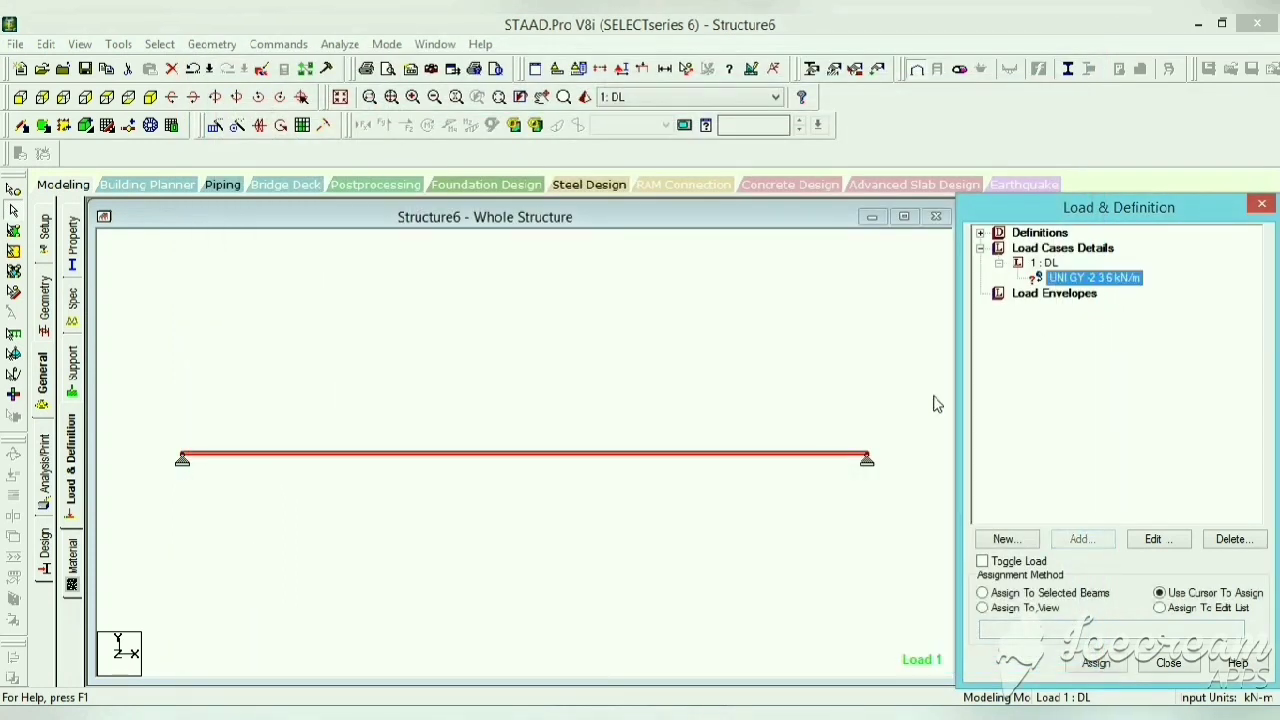
Step: Assign the partial uniform load to the selected Structure6 beam, then clear the beam selection
click(1048, 593)
click(1098, 663)
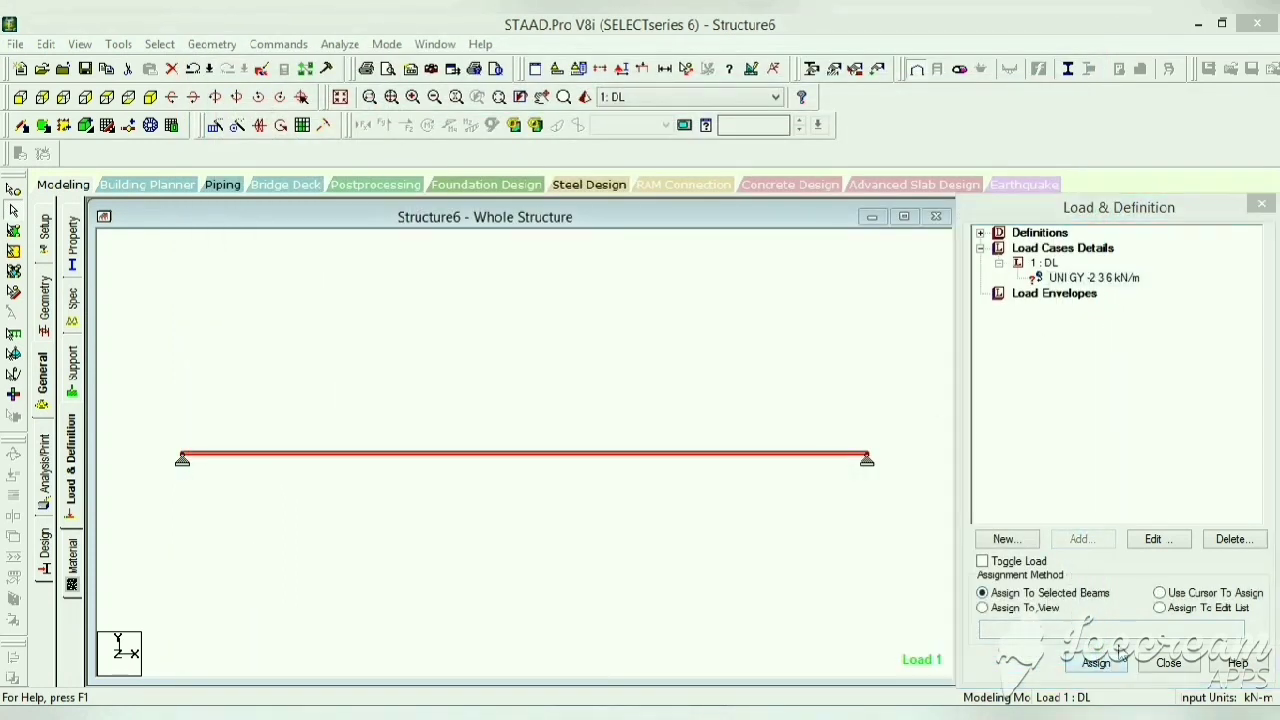
click(1134, 490)
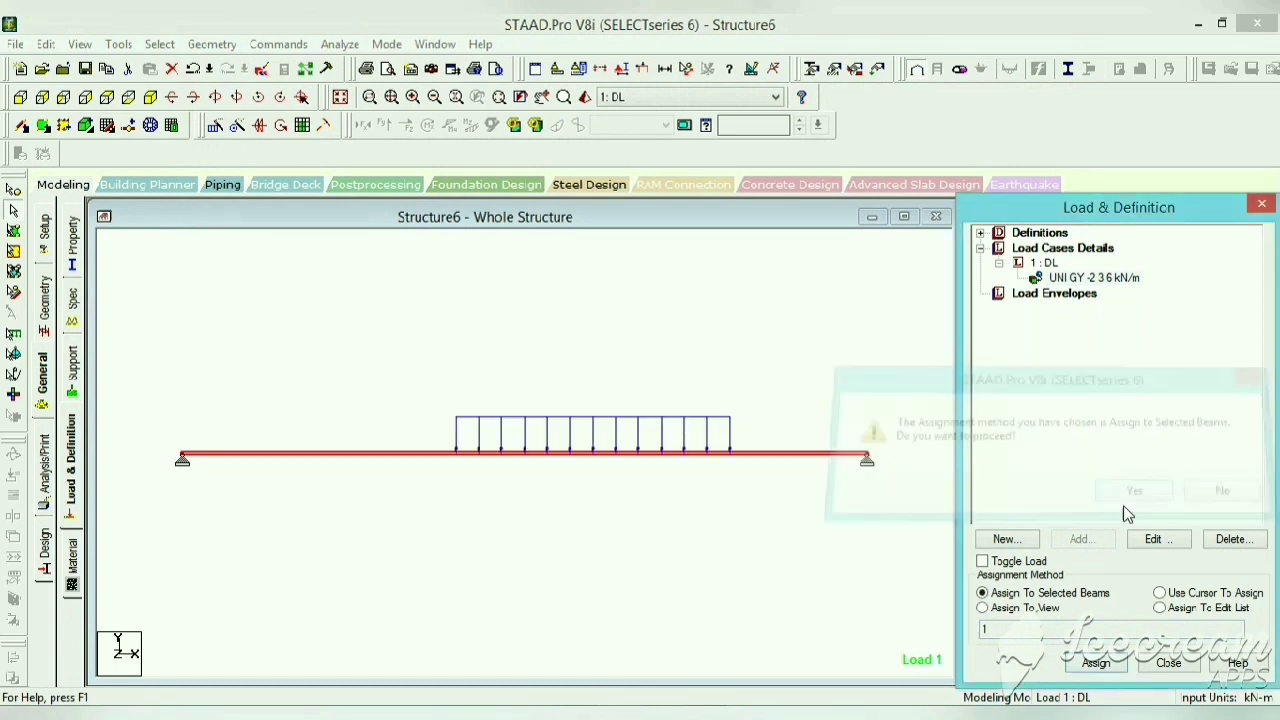
click(629, 538)
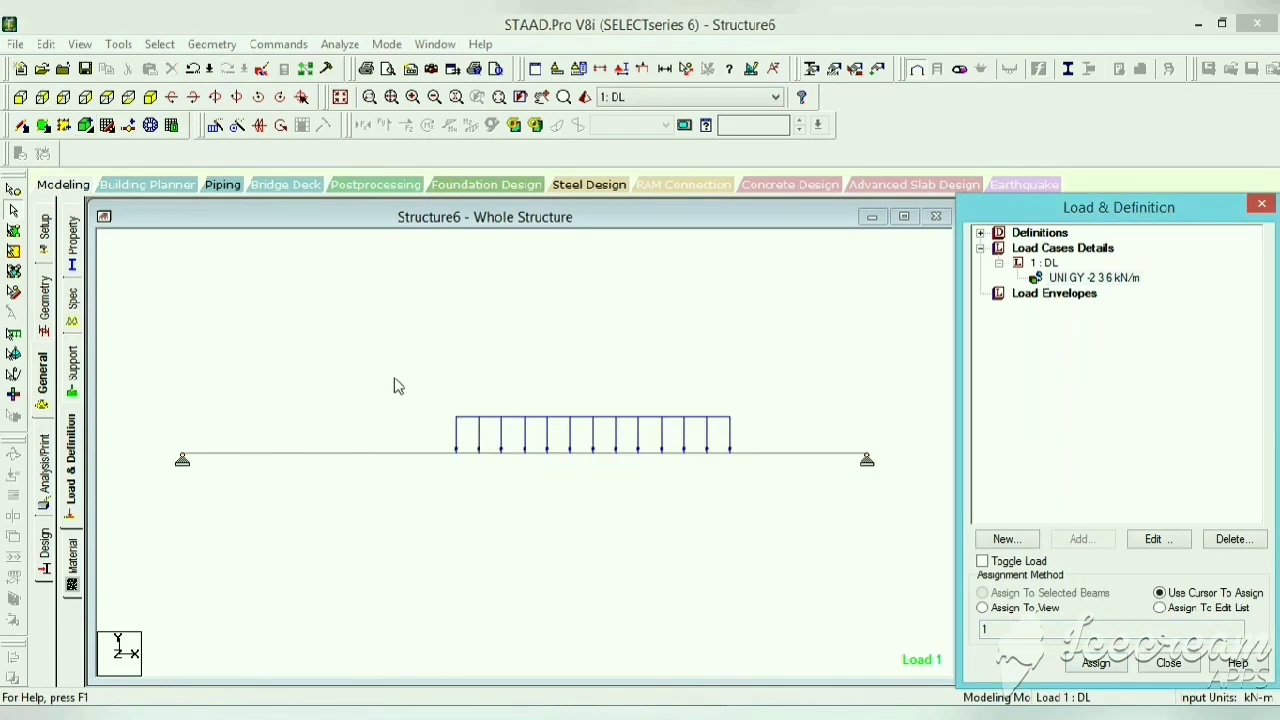
Step: Create a new Space model named BEAM 7 that starts with Add Beam, without saving the changes to Structure6
click(16, 45)
click(30, 63)
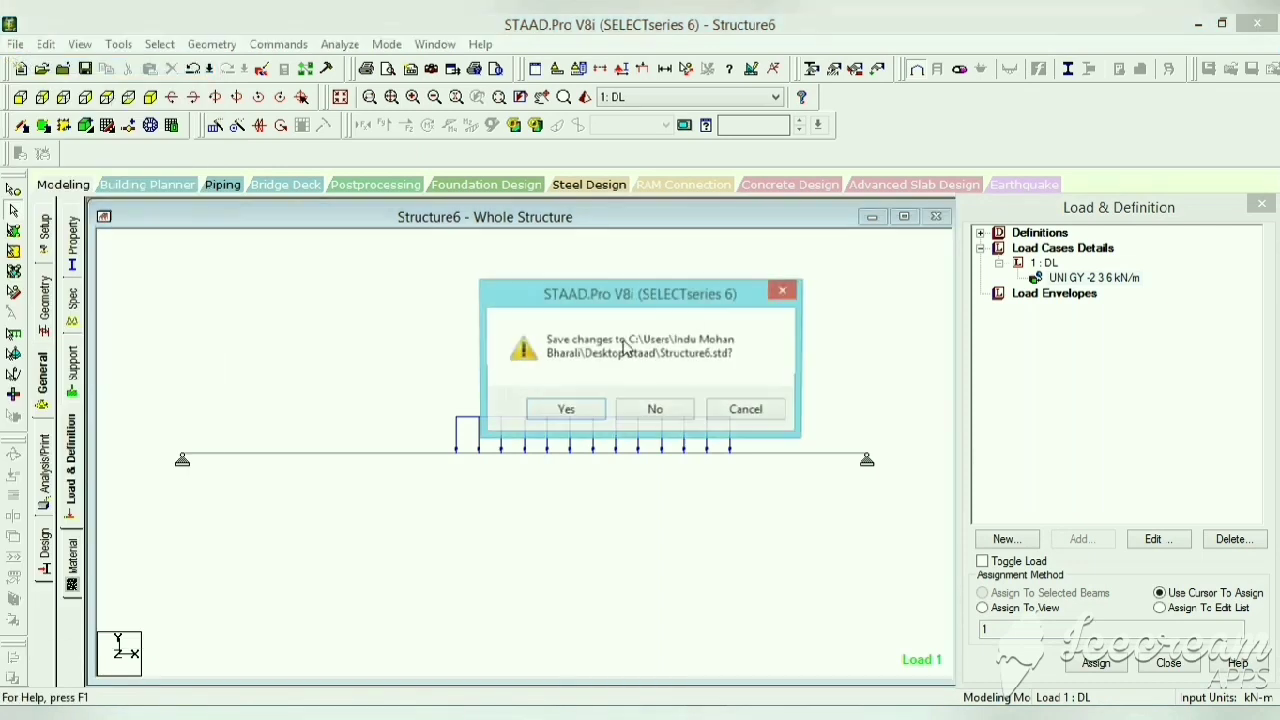
click(655, 410)
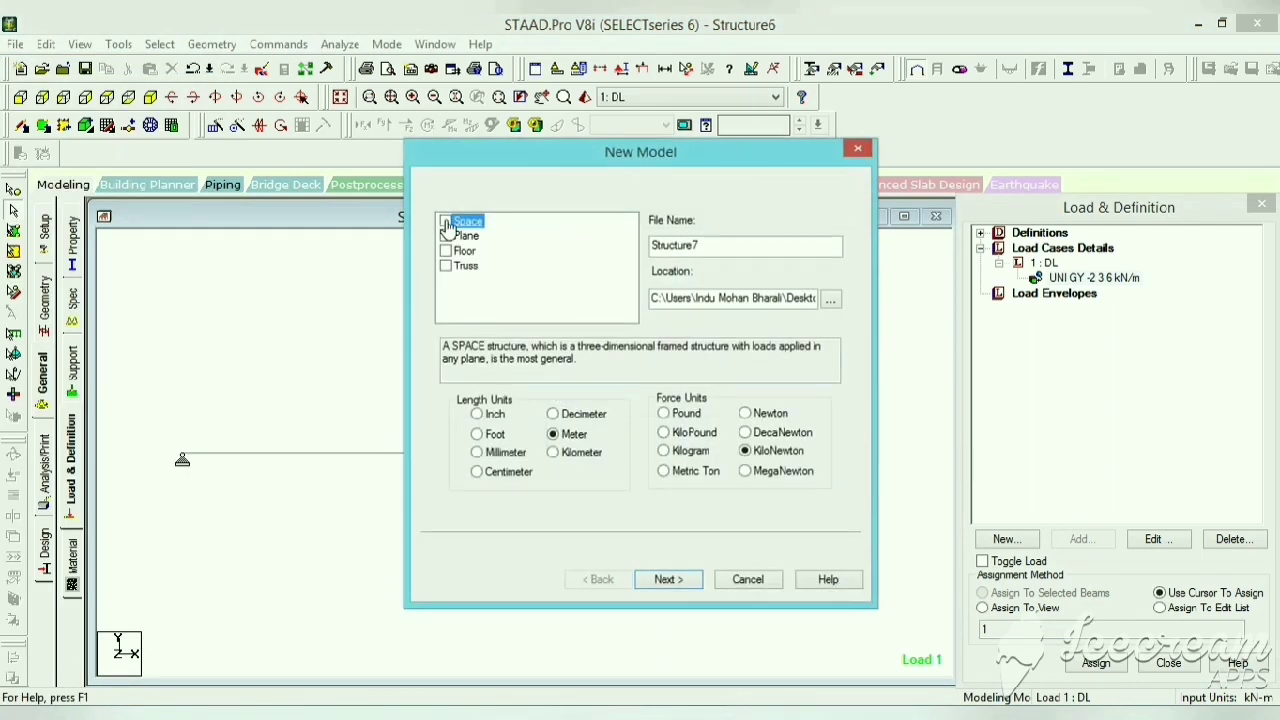
drag(713, 246, 568, 257)
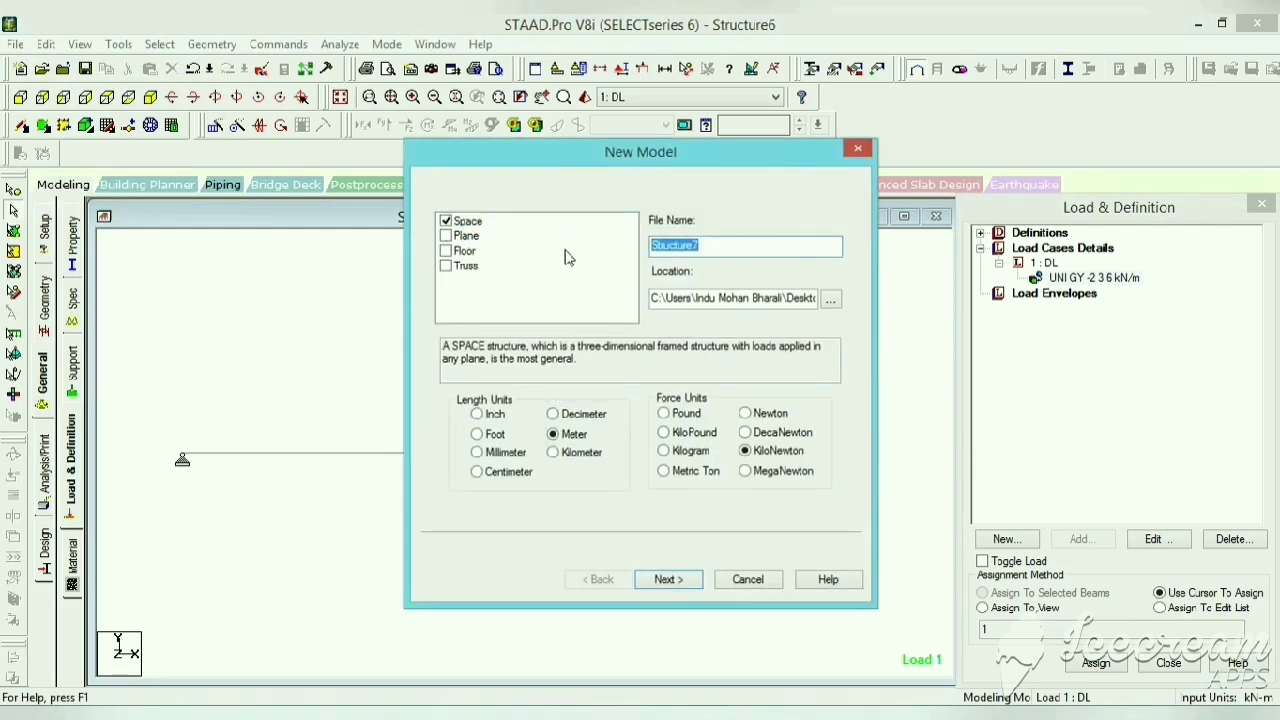
text(BEAM 7)
click(668, 580)
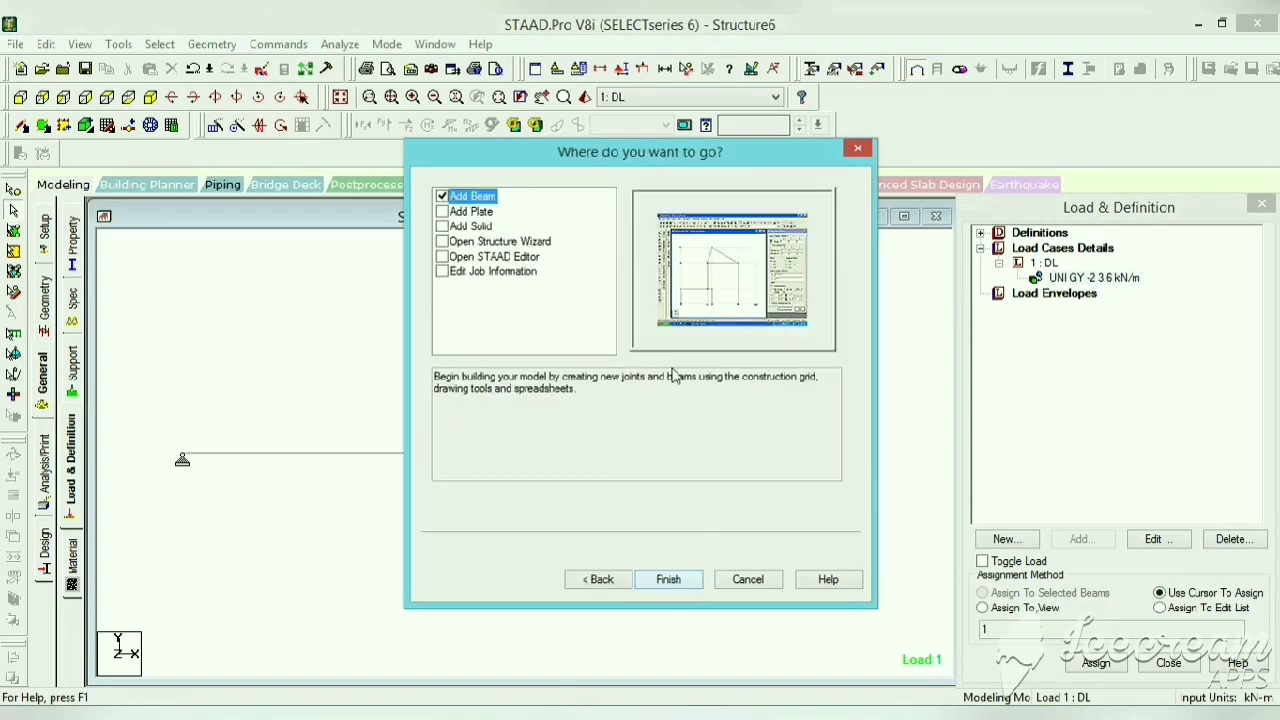
click(670, 580)
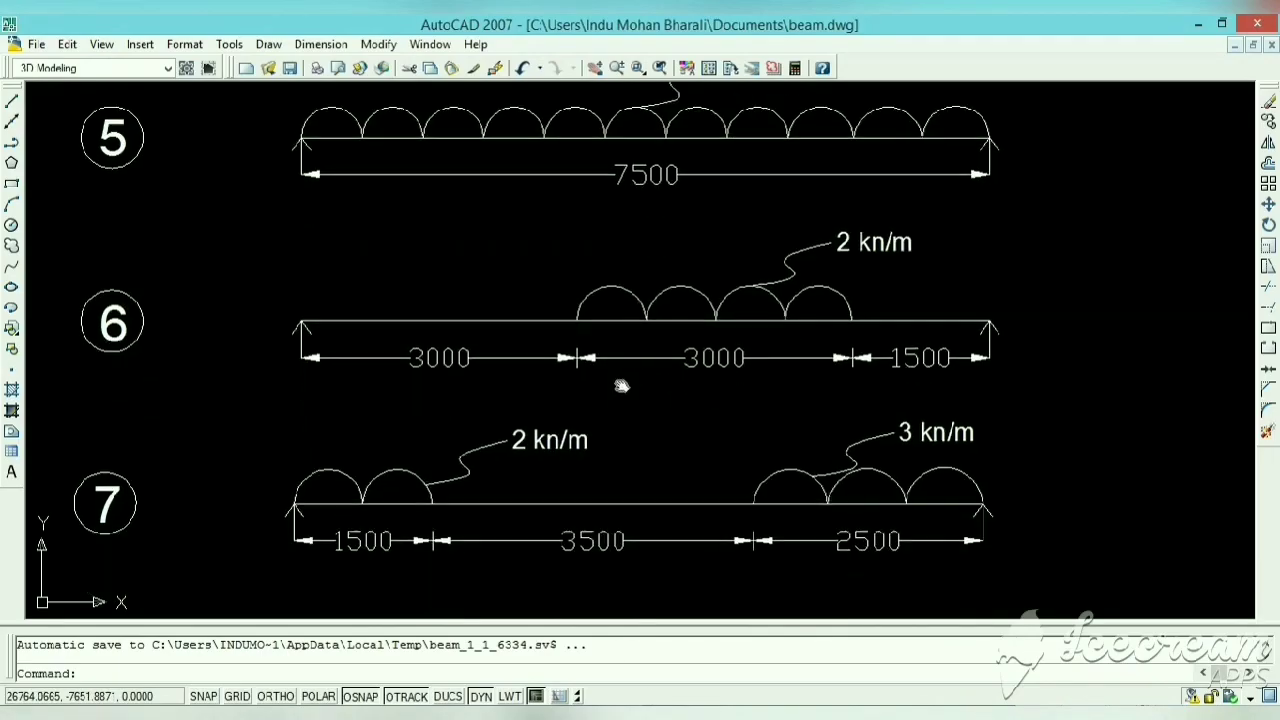
Step: Check beam 7 in the AutoCAD drawing, then in STAAD.Pro set the default grid to 20 X lines at 0.5 m spacing
middle_drag(527, 474, 527, 368)
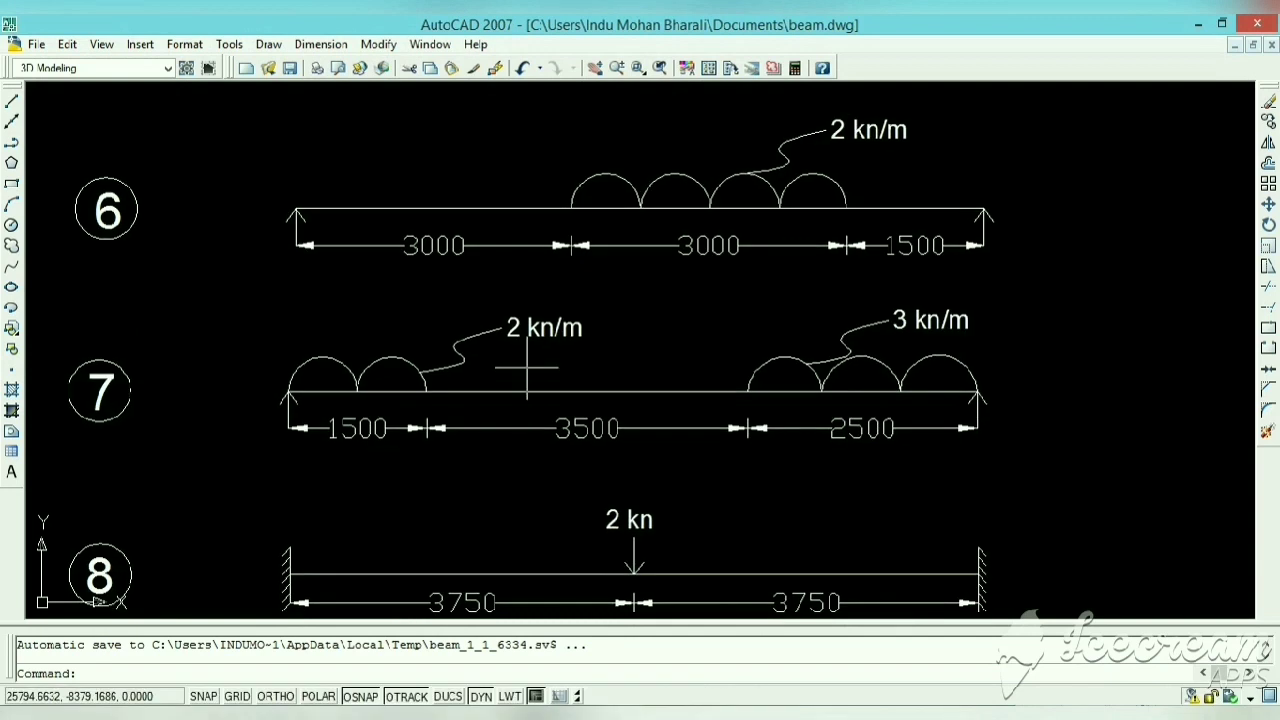
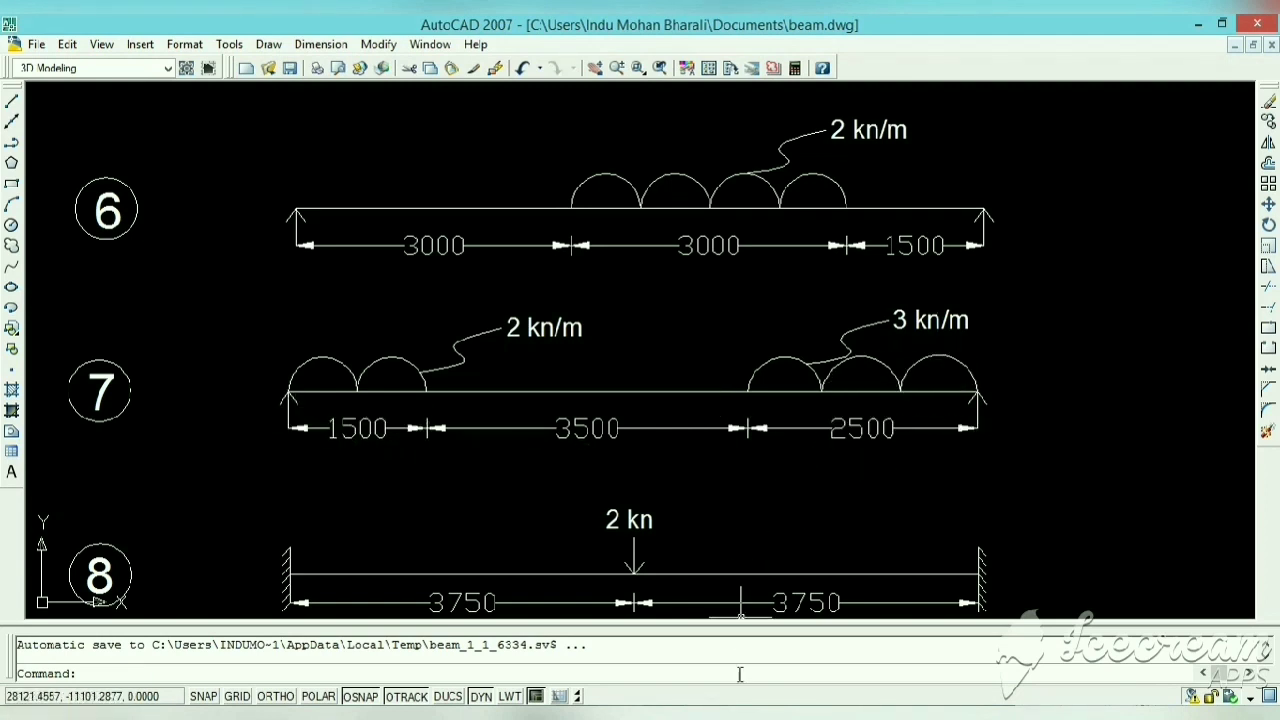
mouse_move(706, 714)
click(709, 645)
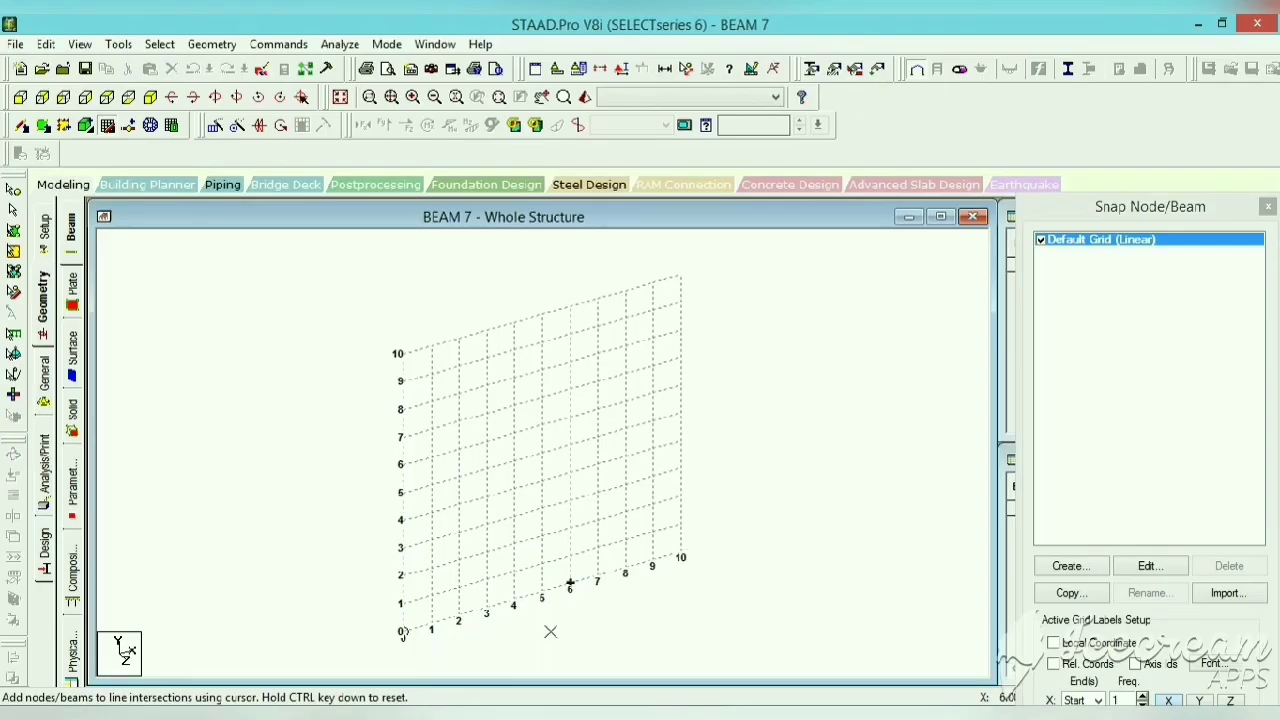
click(1148, 566)
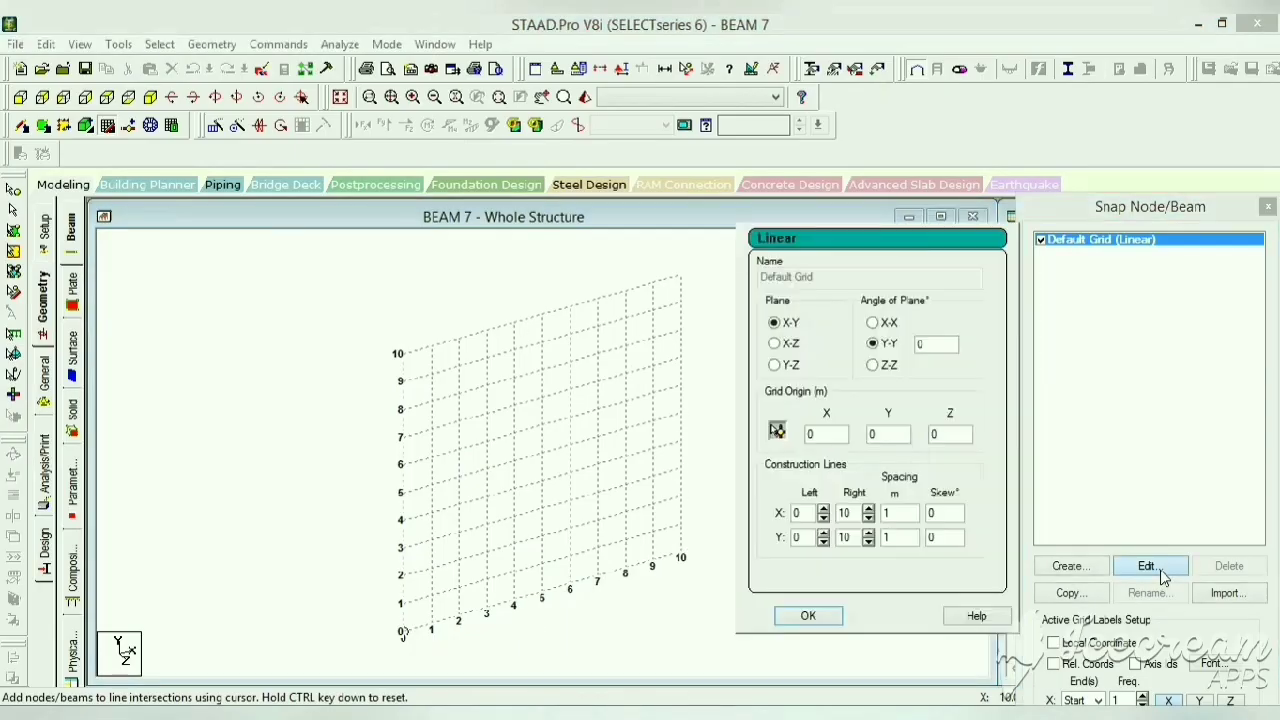
double_click(845, 513)
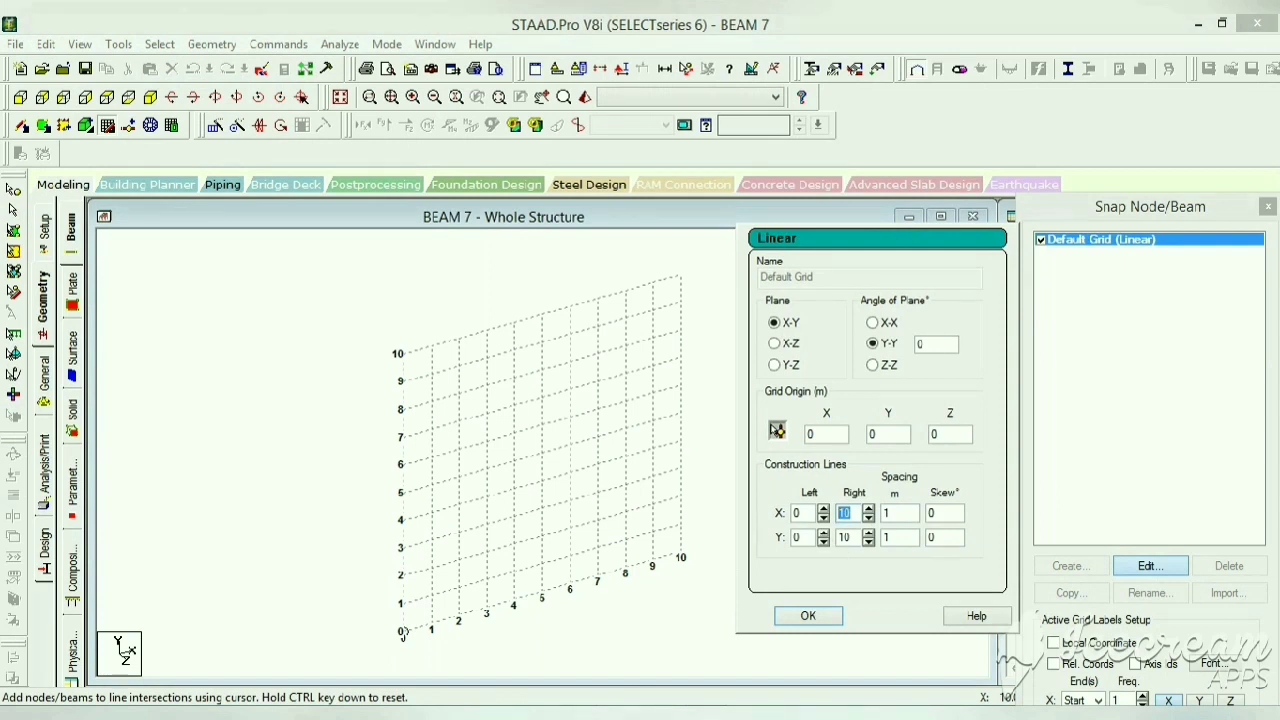
text(20)
key(Tab)
text(0.5)
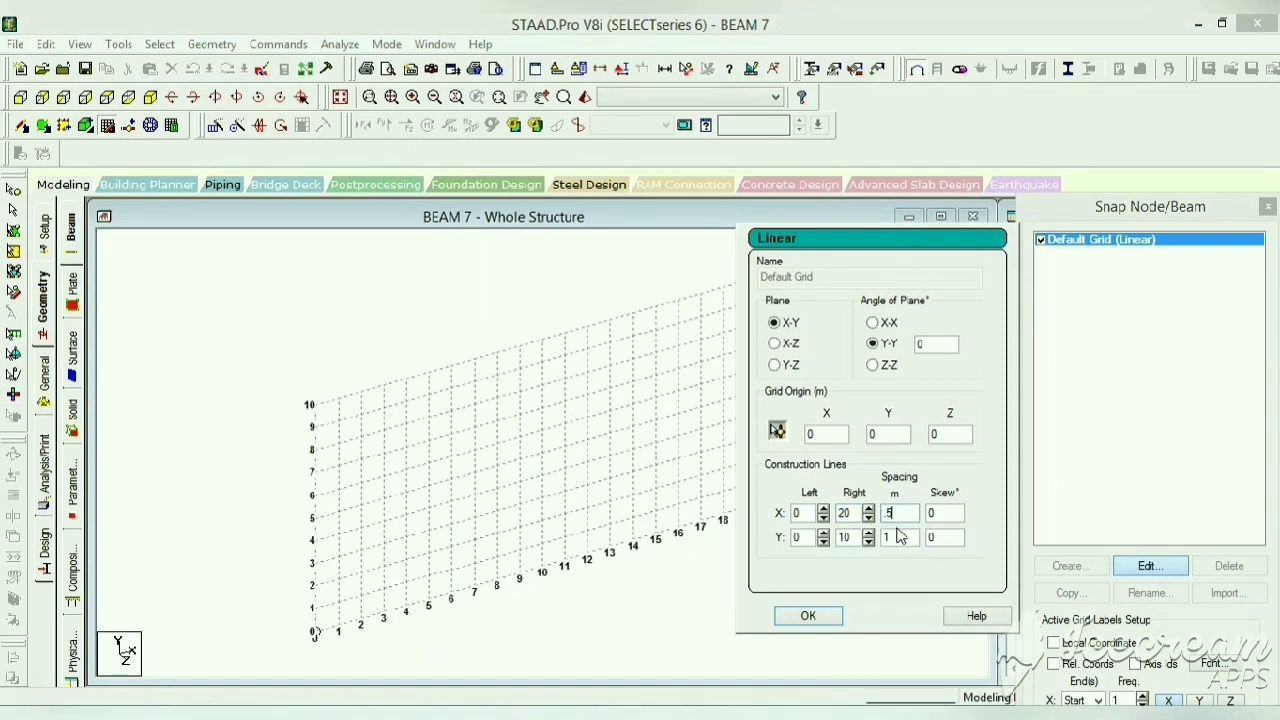
click(808, 616)
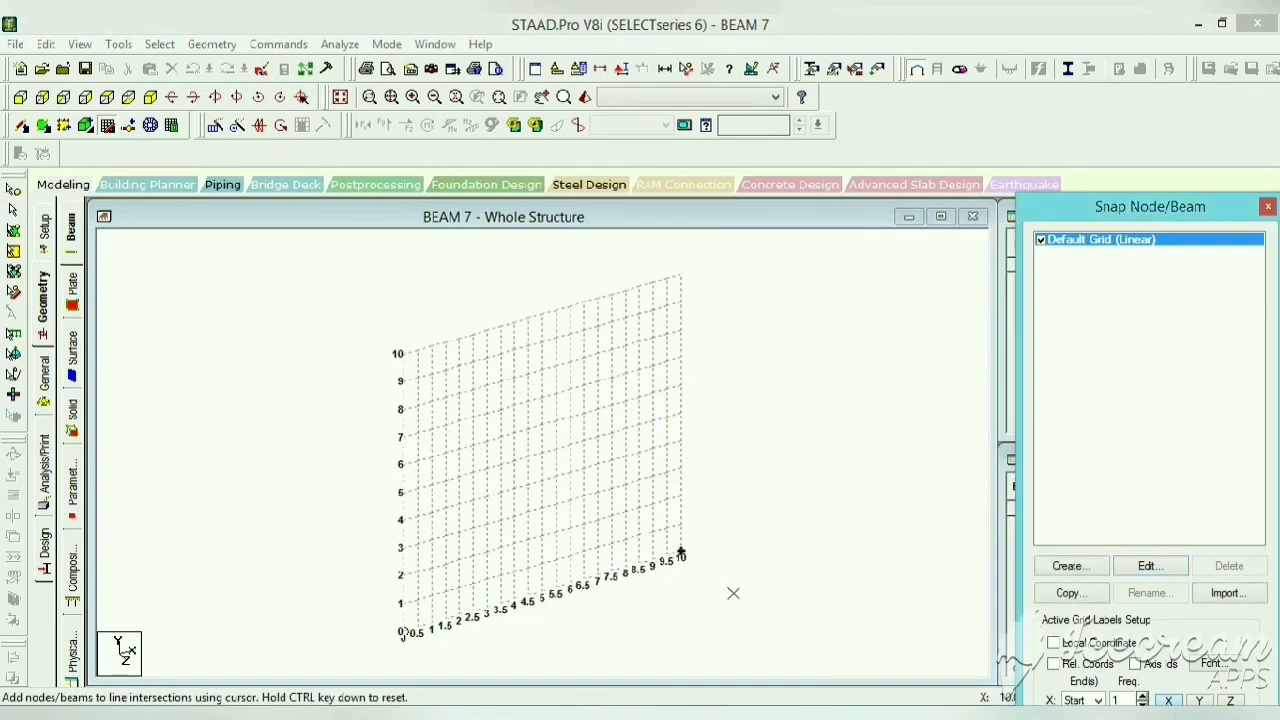
Step: Draw a 7.5 m beam along the X axis from the BEAM 7 grid origin, then close the grid and show the front view
click(401, 632)
click(612, 574)
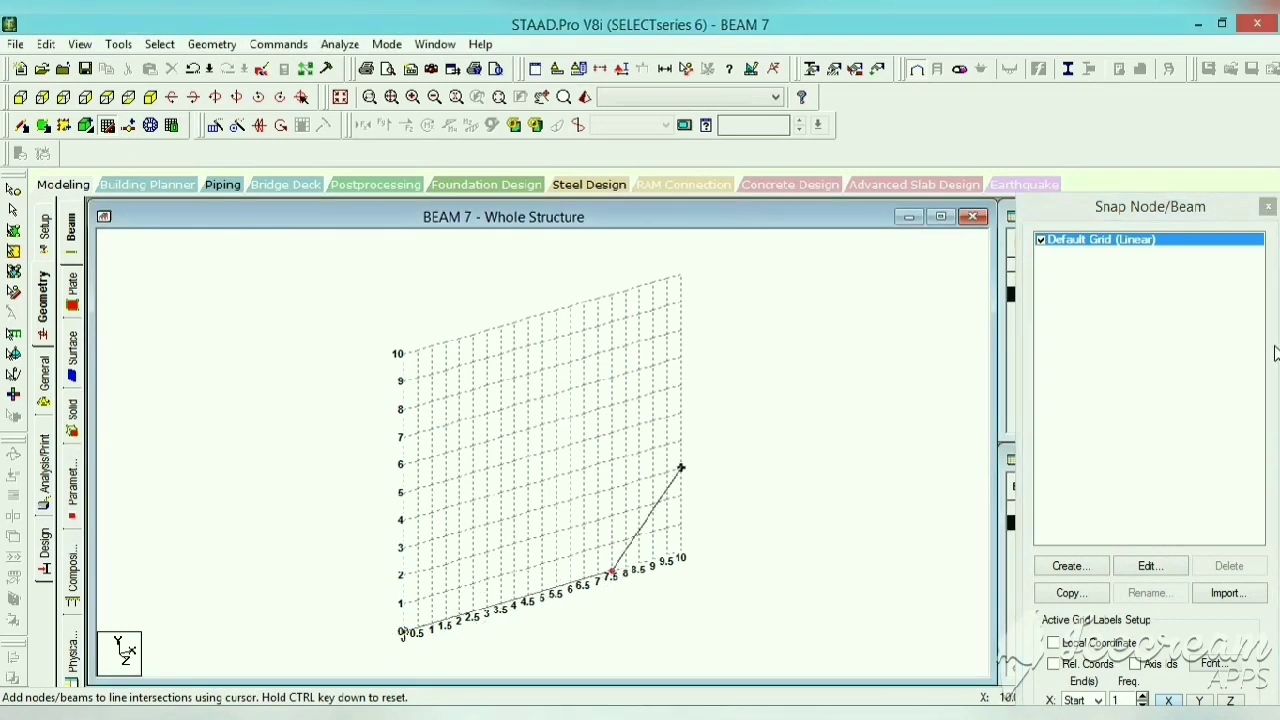
click(1267, 209)
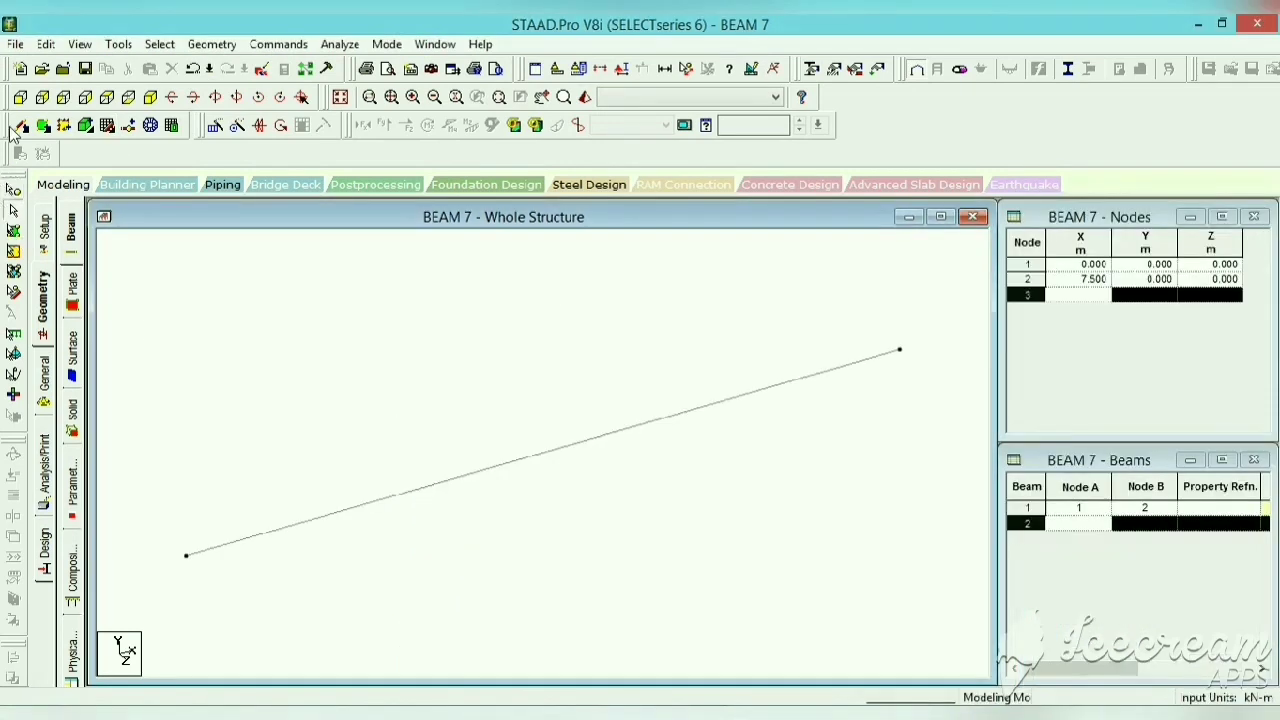
click(20, 100)
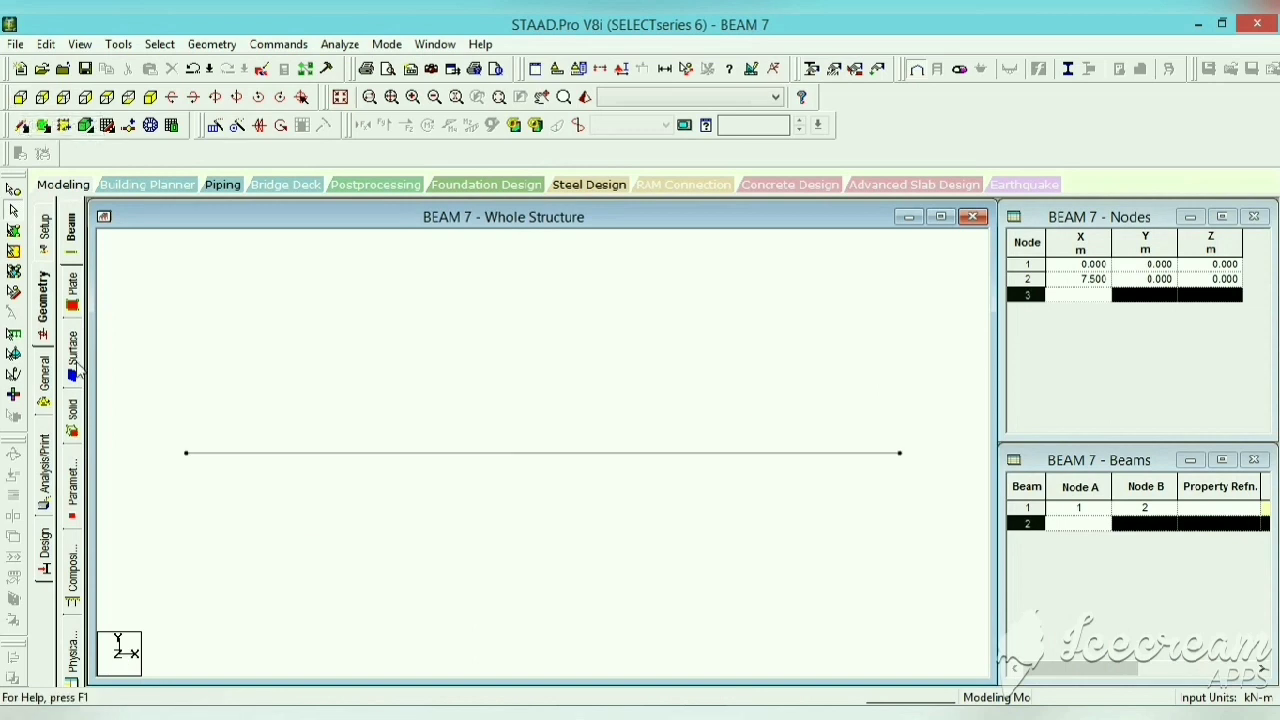
Step: Create a pinned support for the BEAM 7 model
click(52, 372)
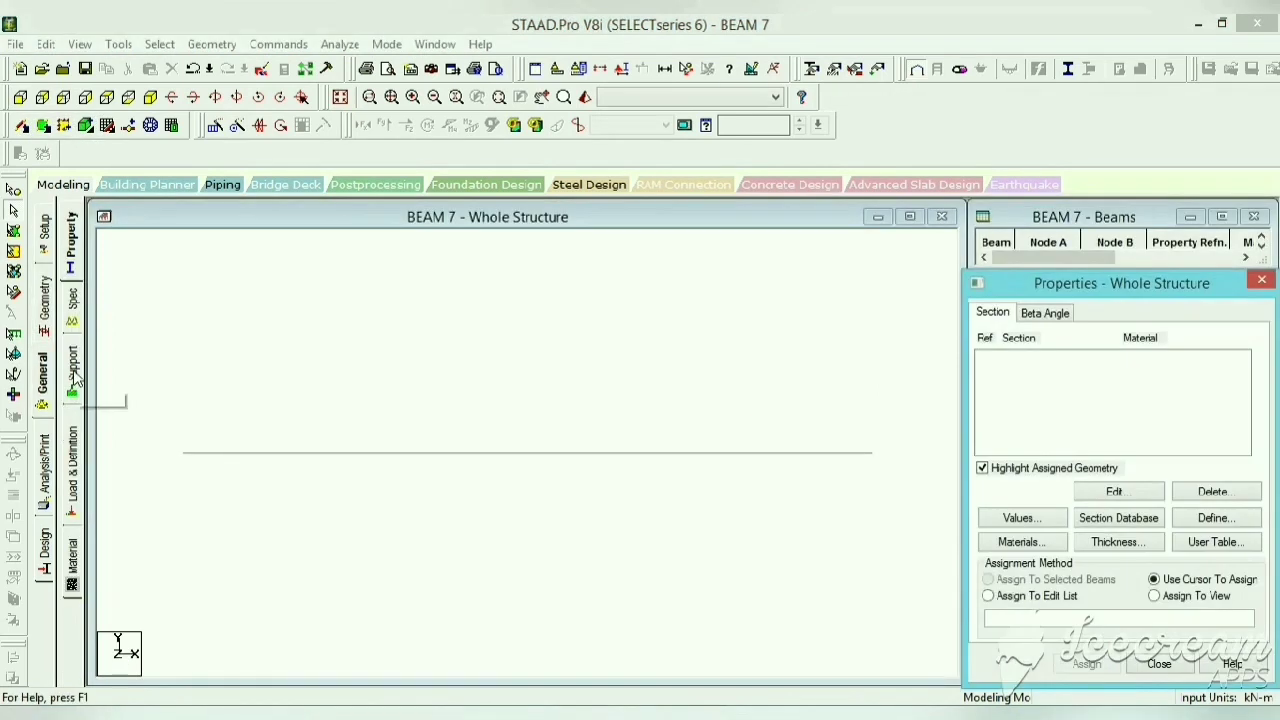
click(72, 372)
click(1152, 535)
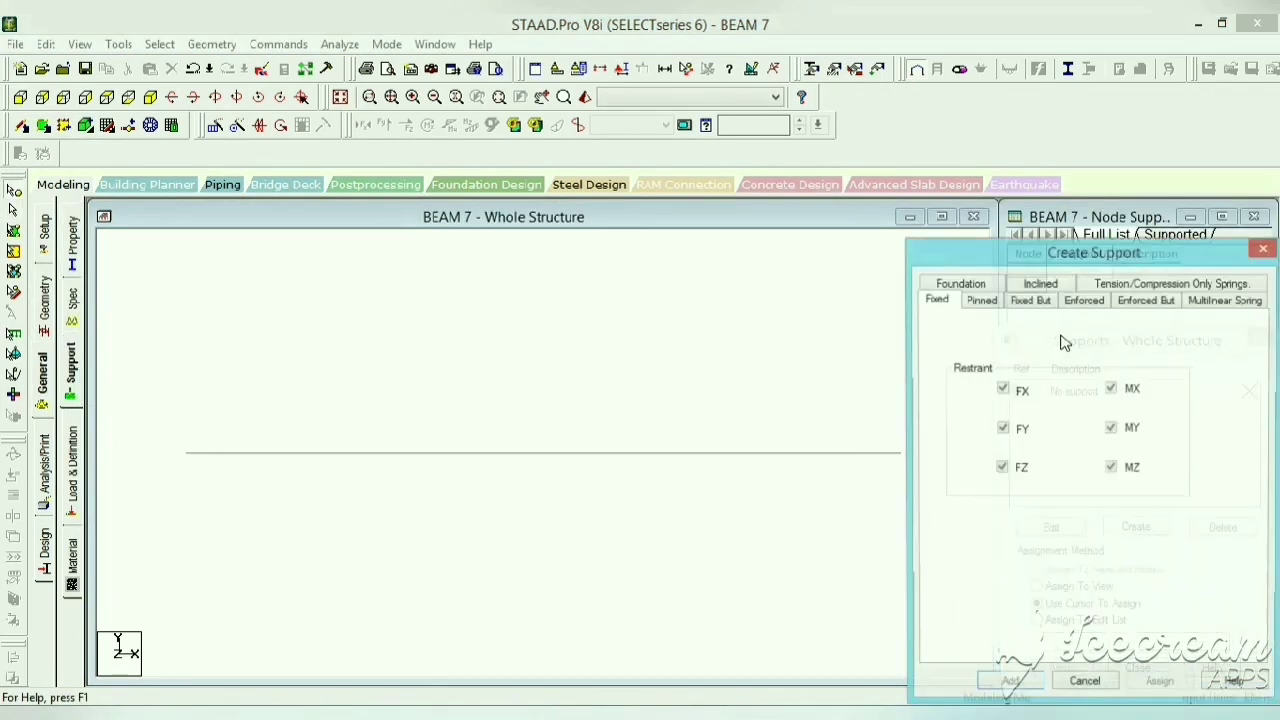
click(984, 300)
click(1010, 686)
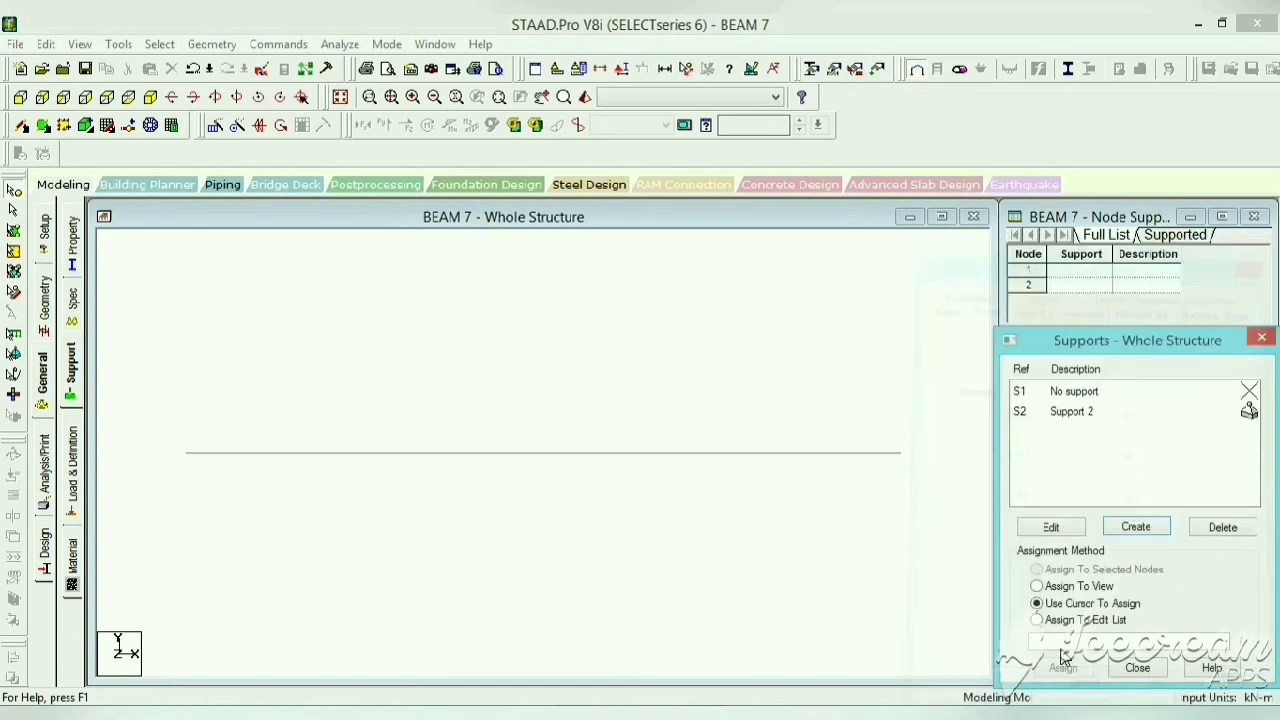
Step: Assign the pinned support to both end nodes of the BEAM 7 beam
click(1085, 414)
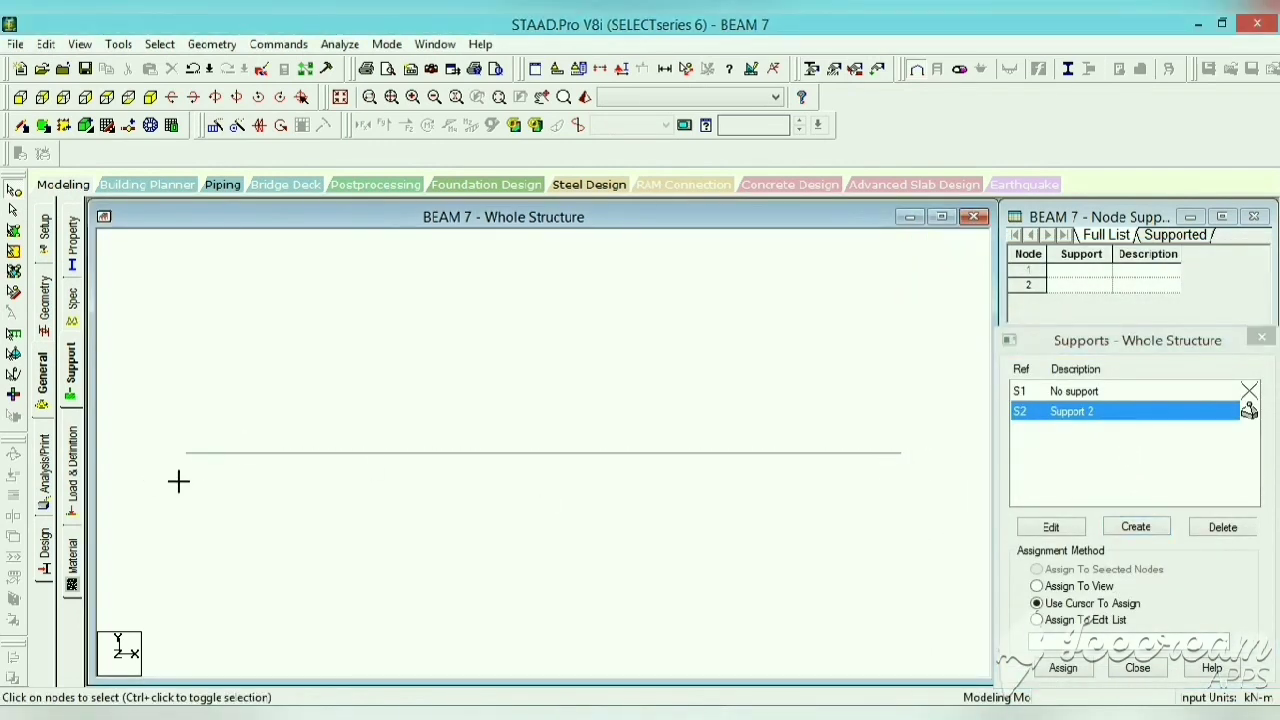
drag(177, 480, 925, 415)
click(1068, 667)
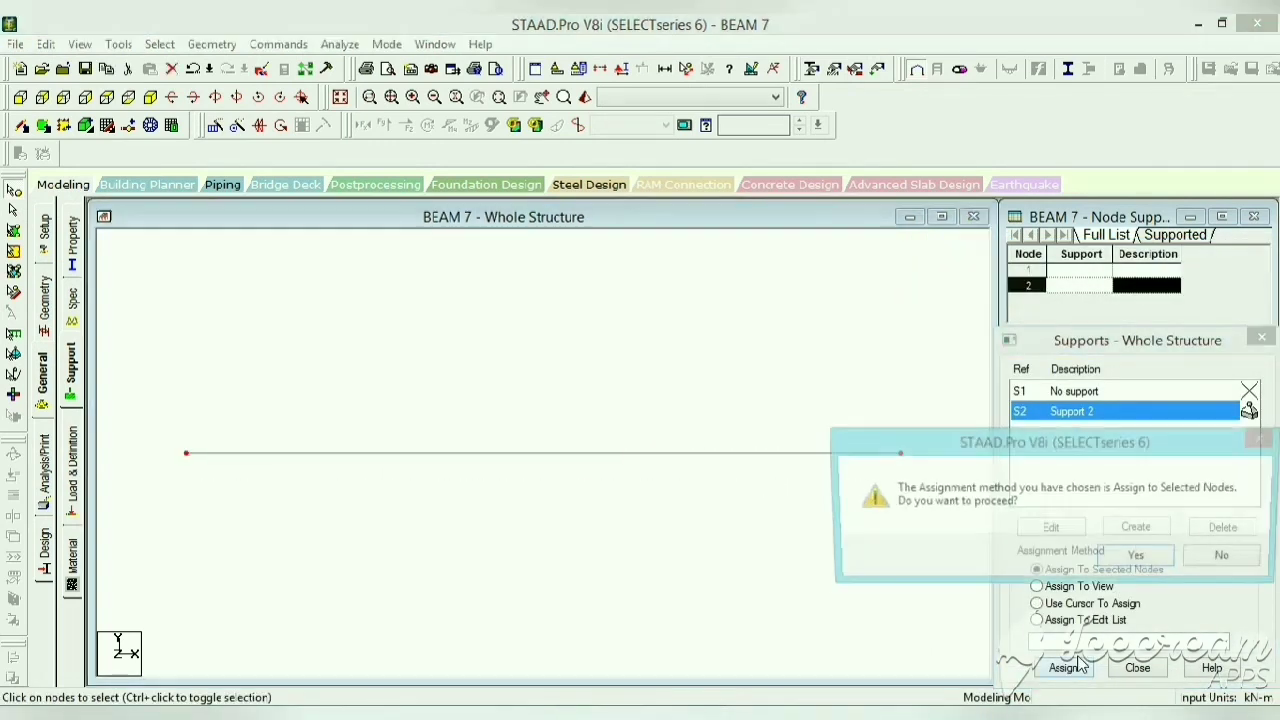
click(1150, 556)
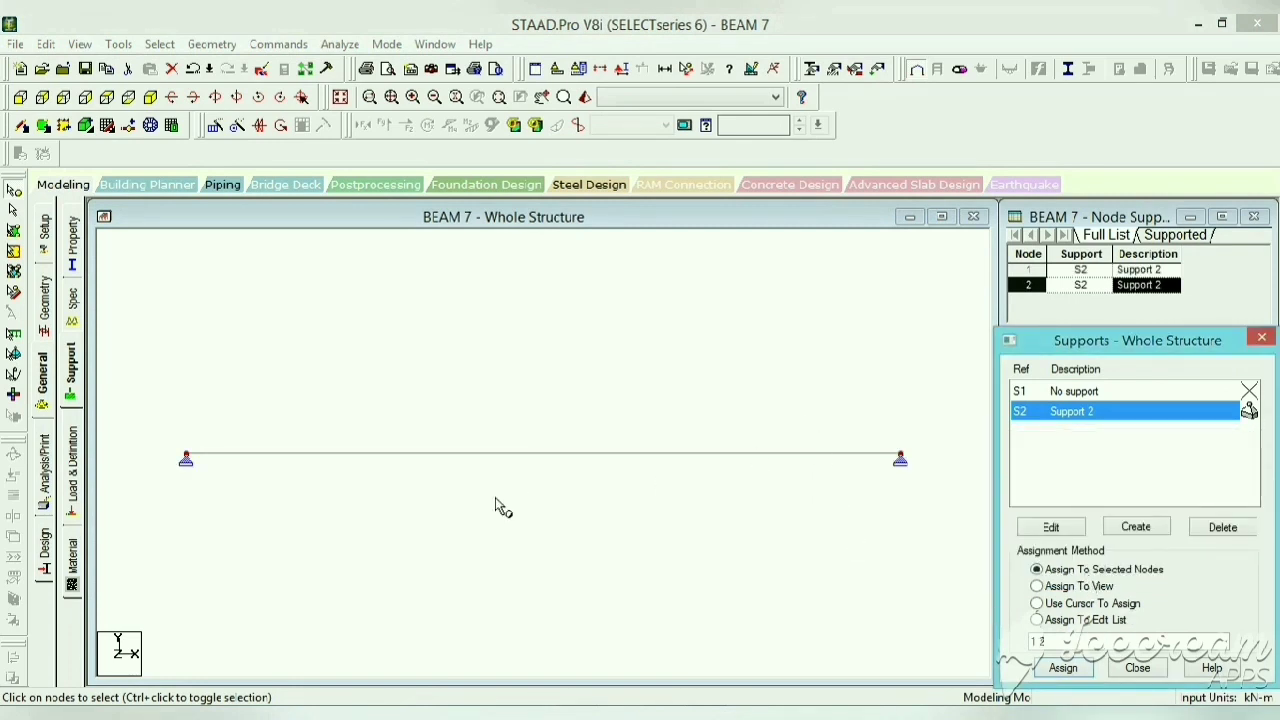
Step: Define a rectangular concrete section with YD 0.30 m and ZD 0.25 m for the BEAM 7 model
click(72, 250)
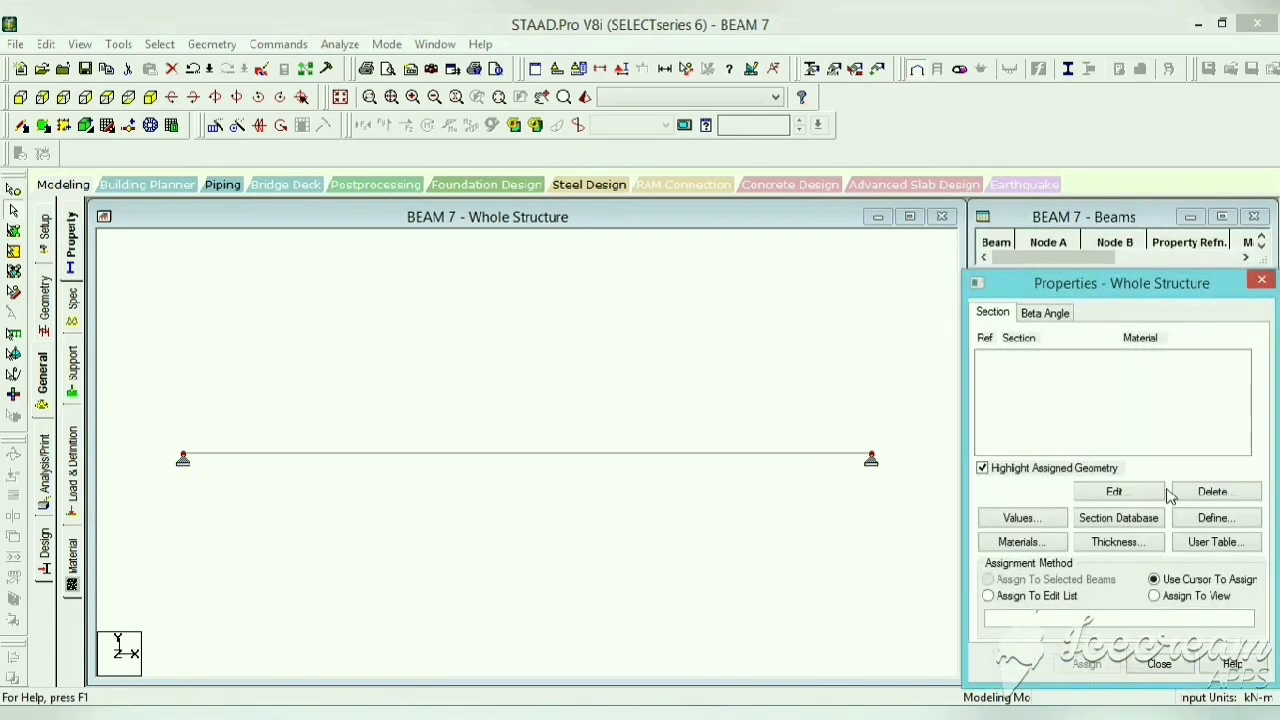
click(1215, 519)
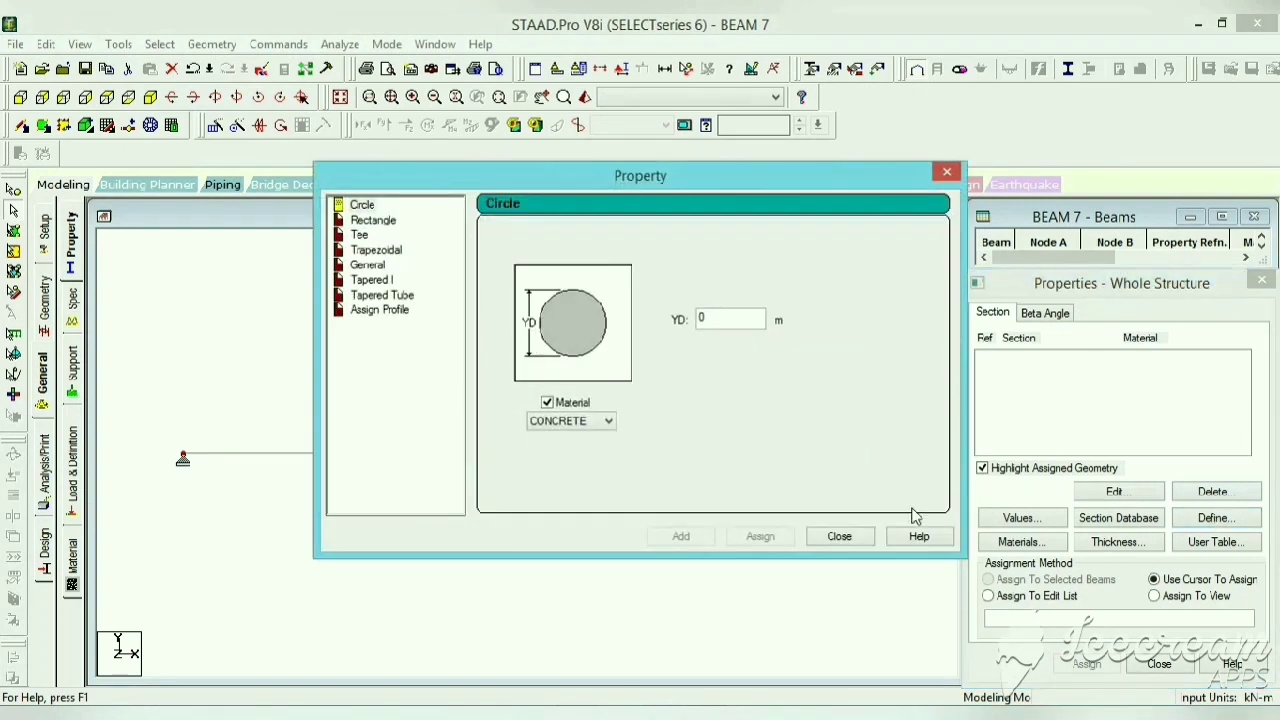
click(367, 219)
click(724, 306)
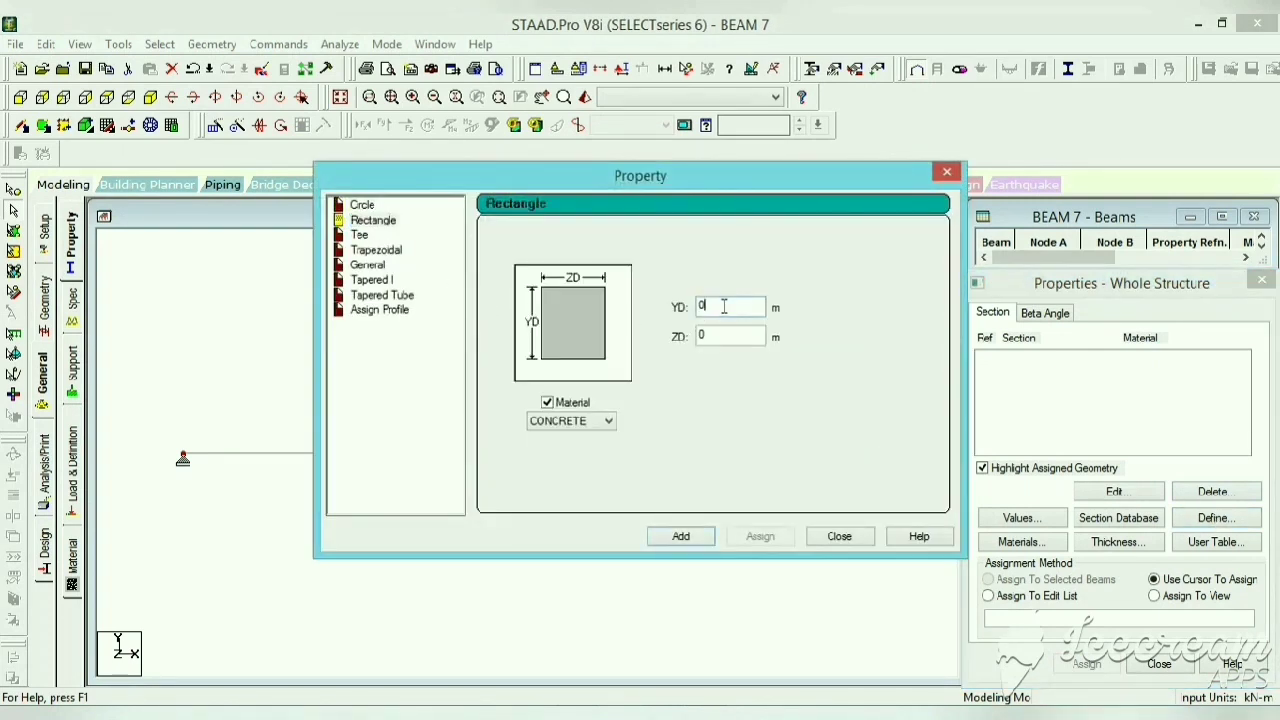
text(.3)
click(839, 536)
Step: Assign the 0.30 x 0.25 m rectangular concrete section to the BEAM 7 beam
click(800, 457)
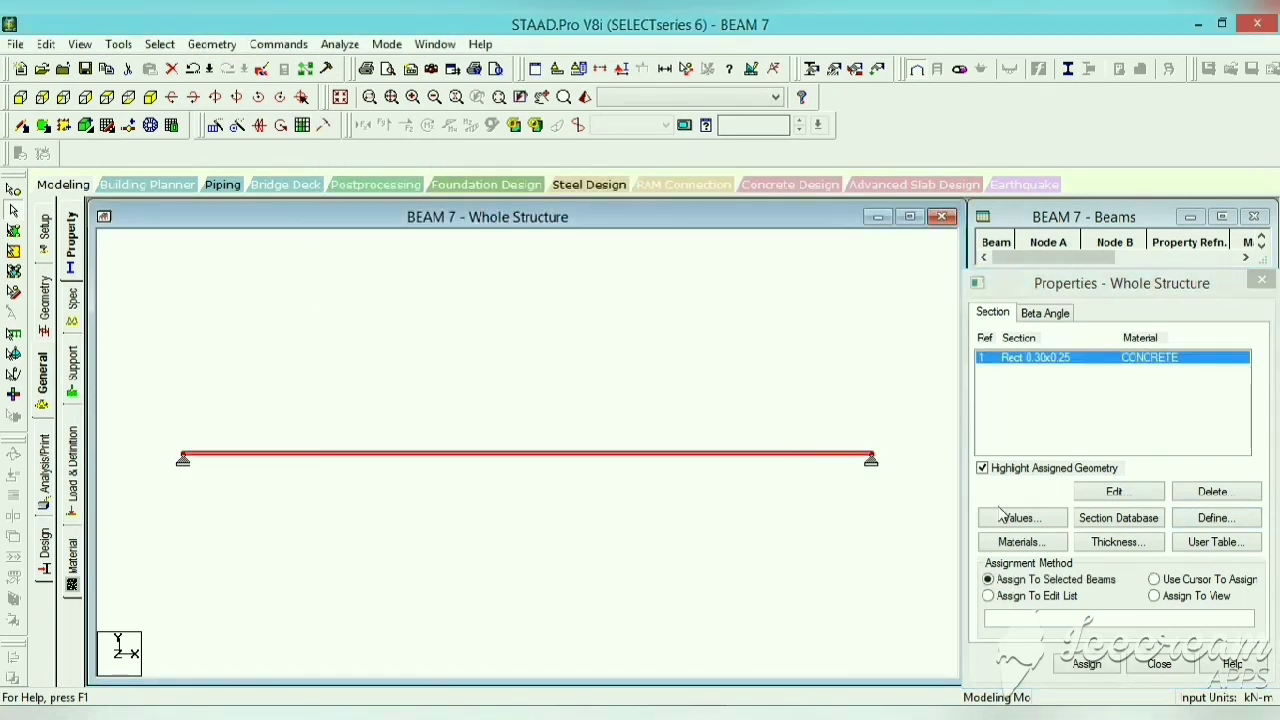
click(1094, 665)
click(1134, 528)
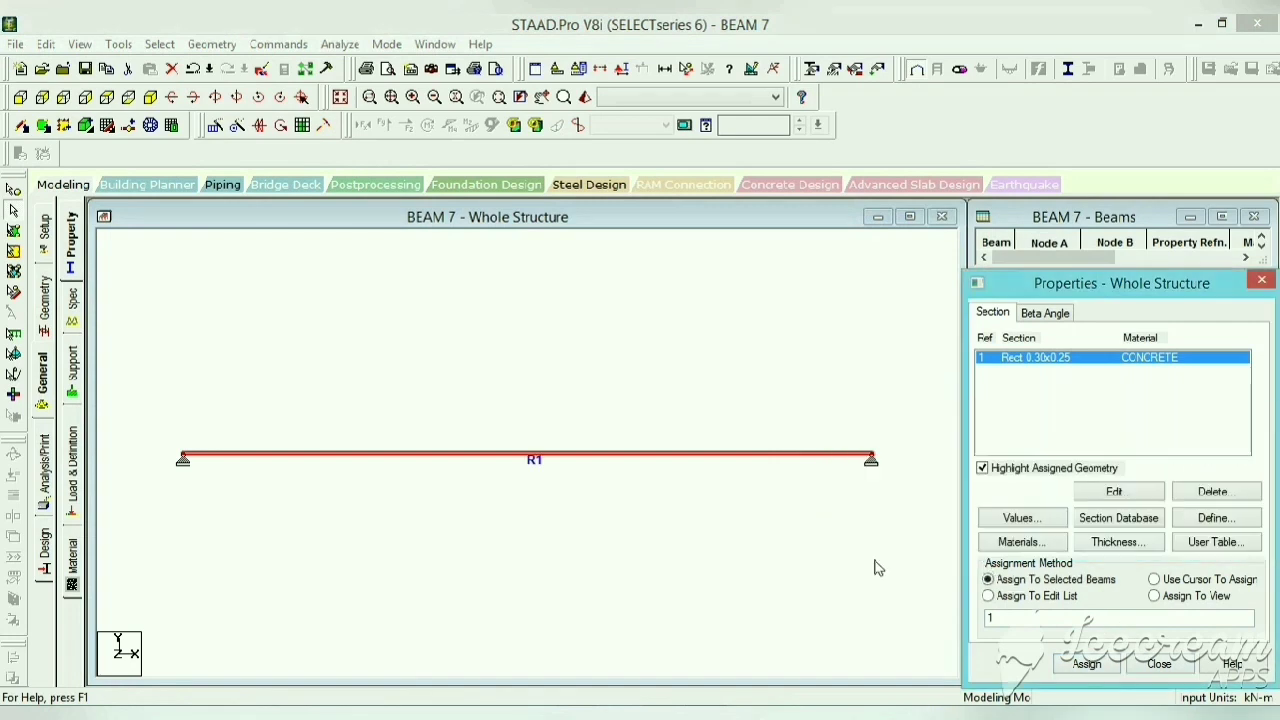
Step: Add a primary load case of loading type Dead with the title DL
click(74, 476)
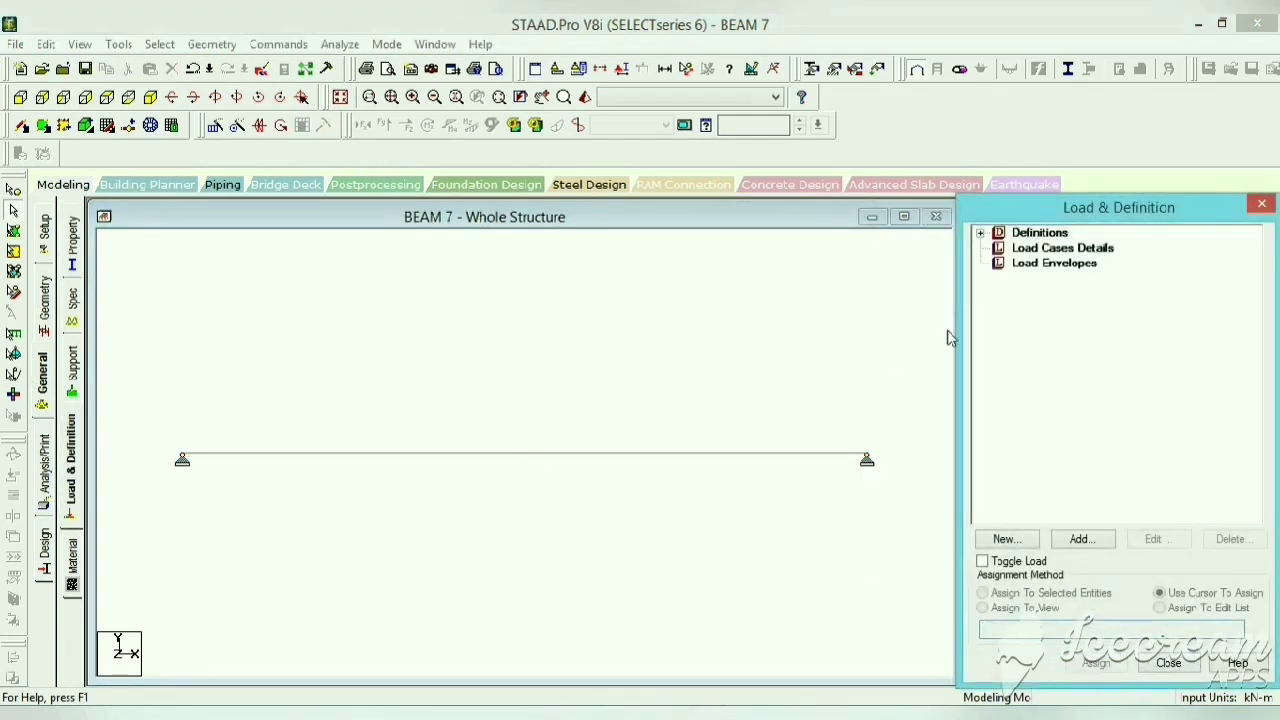
click(1041, 250)
click(1084, 542)
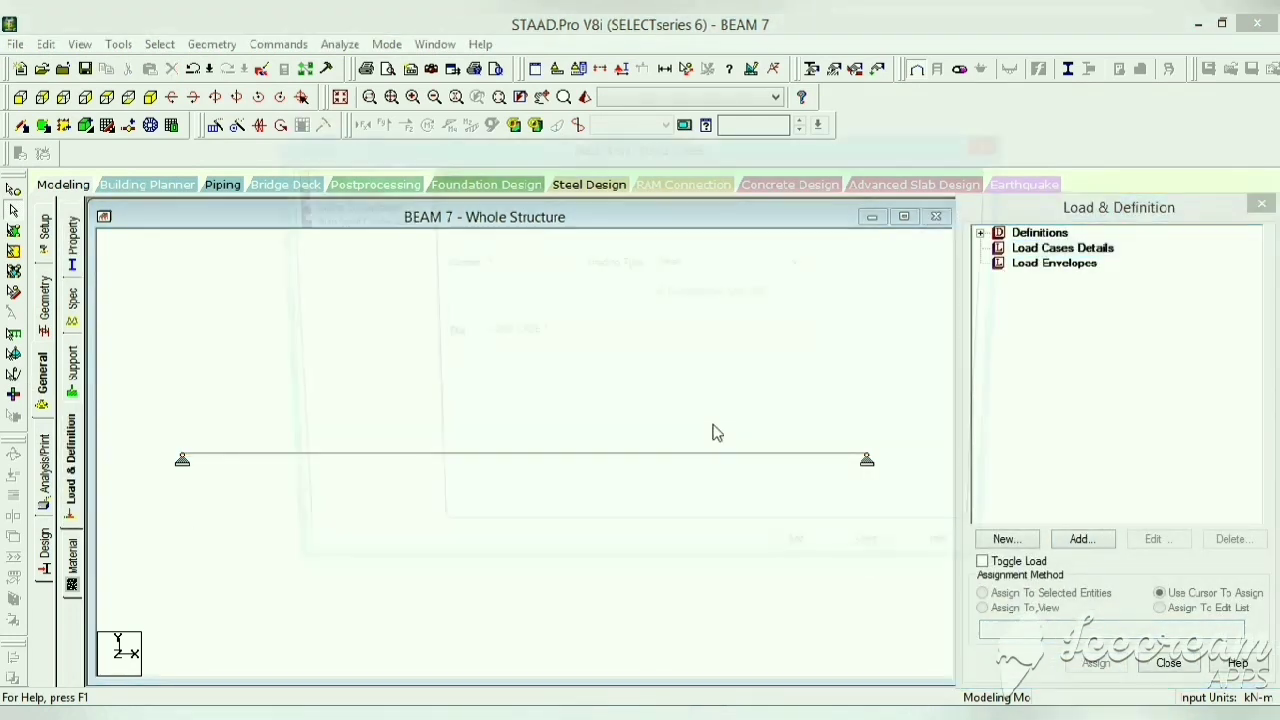
drag(552, 334, 370, 363)
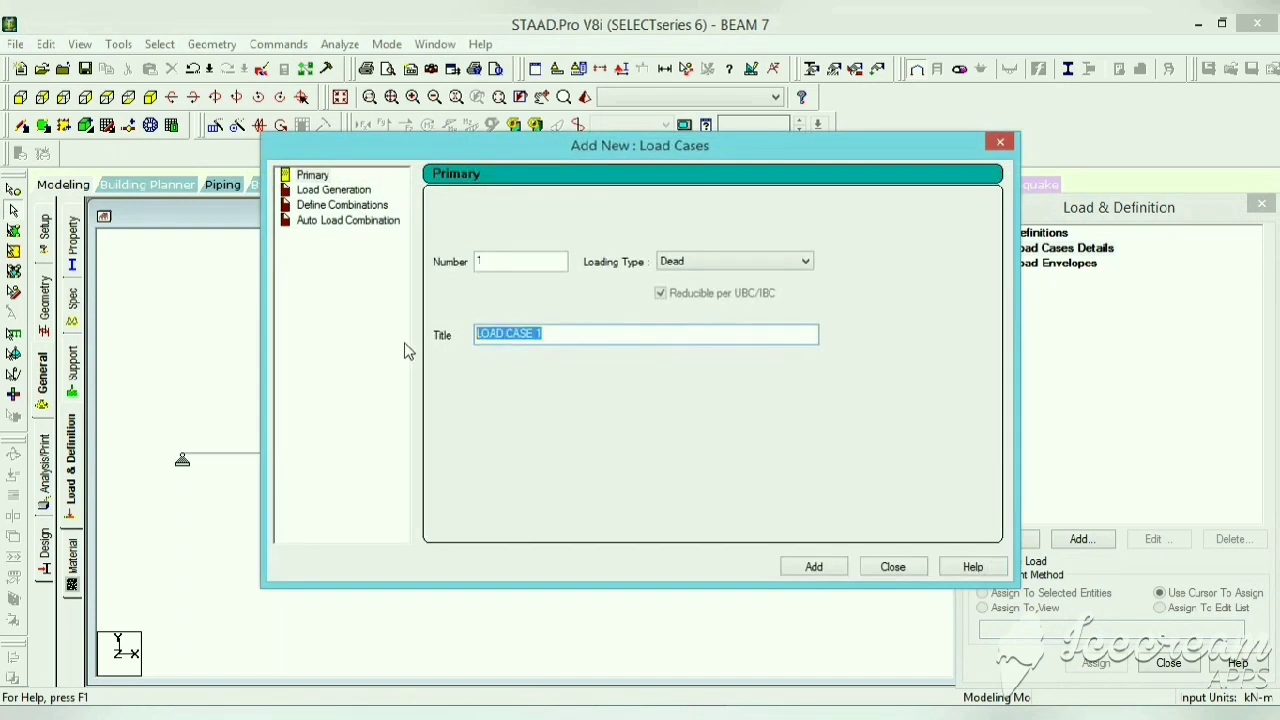
text(DL)
key(Return)
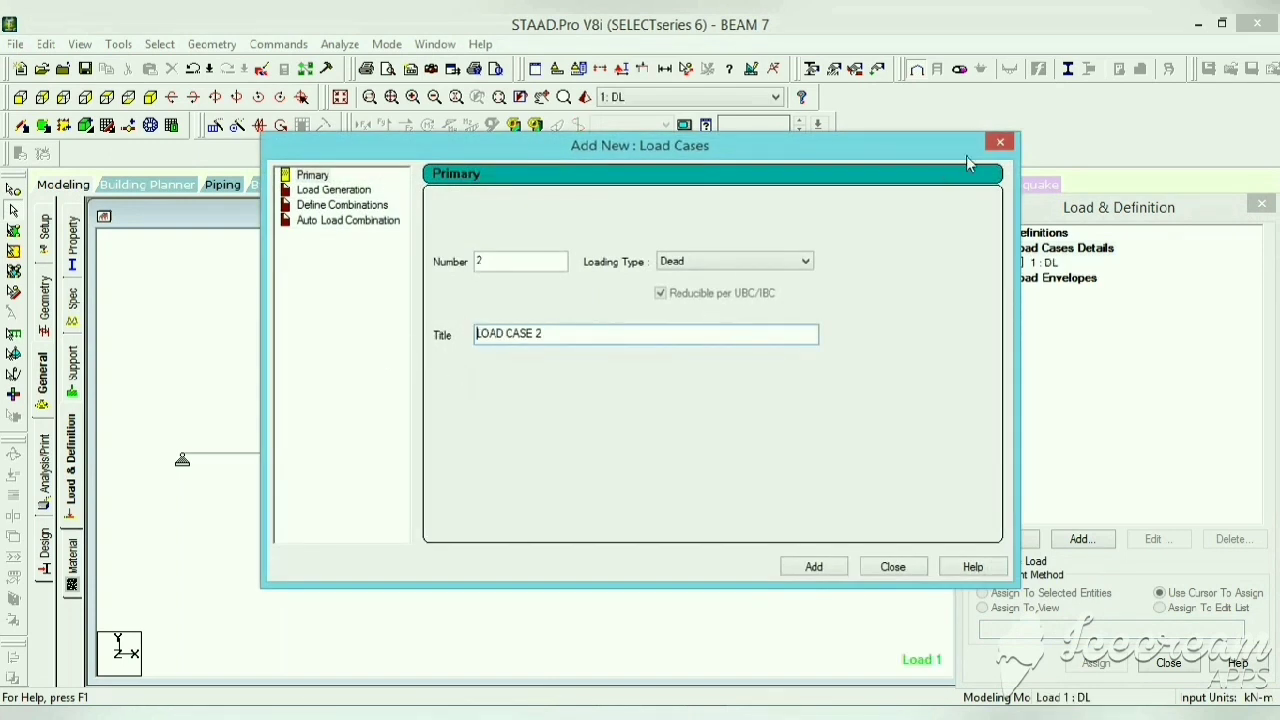
click(1000, 141)
Step: Check beam 7 in the AutoCAD drawing and add a uniform GY member load of -2 kN/m with d1 0 and d2 1.5 m to DL
click(1045, 263)
click(1083, 539)
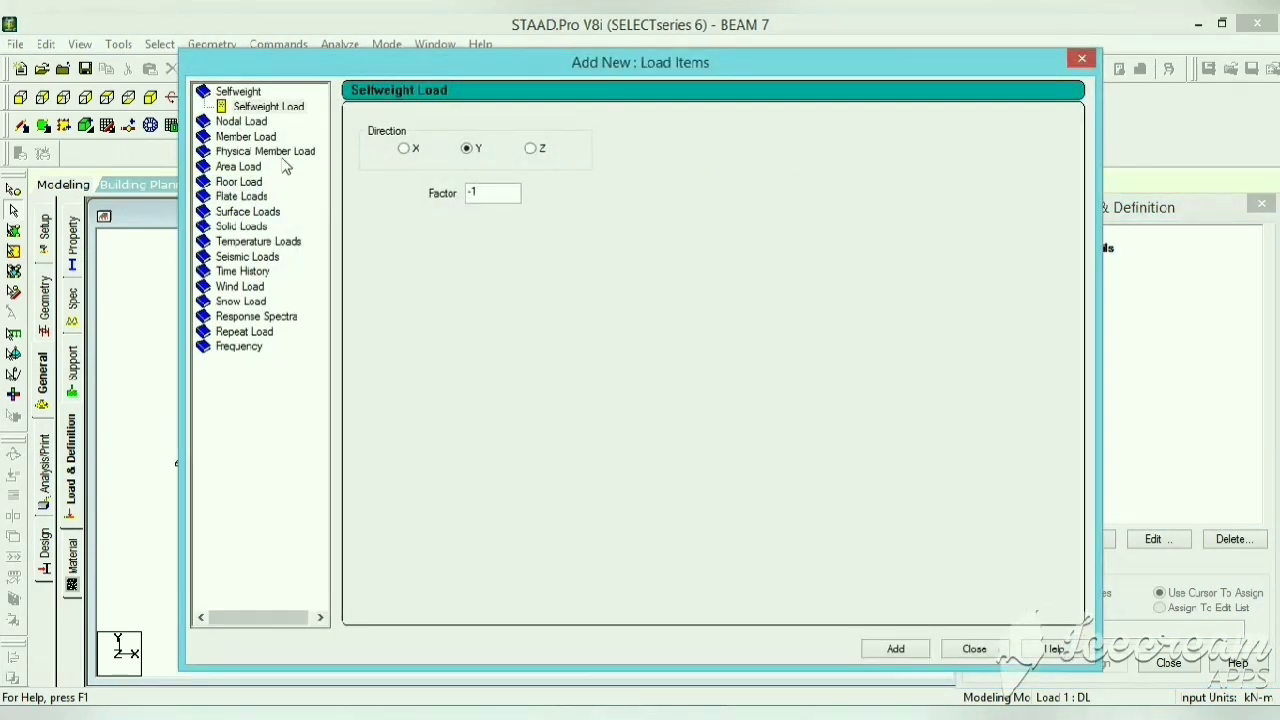
click(258, 138)
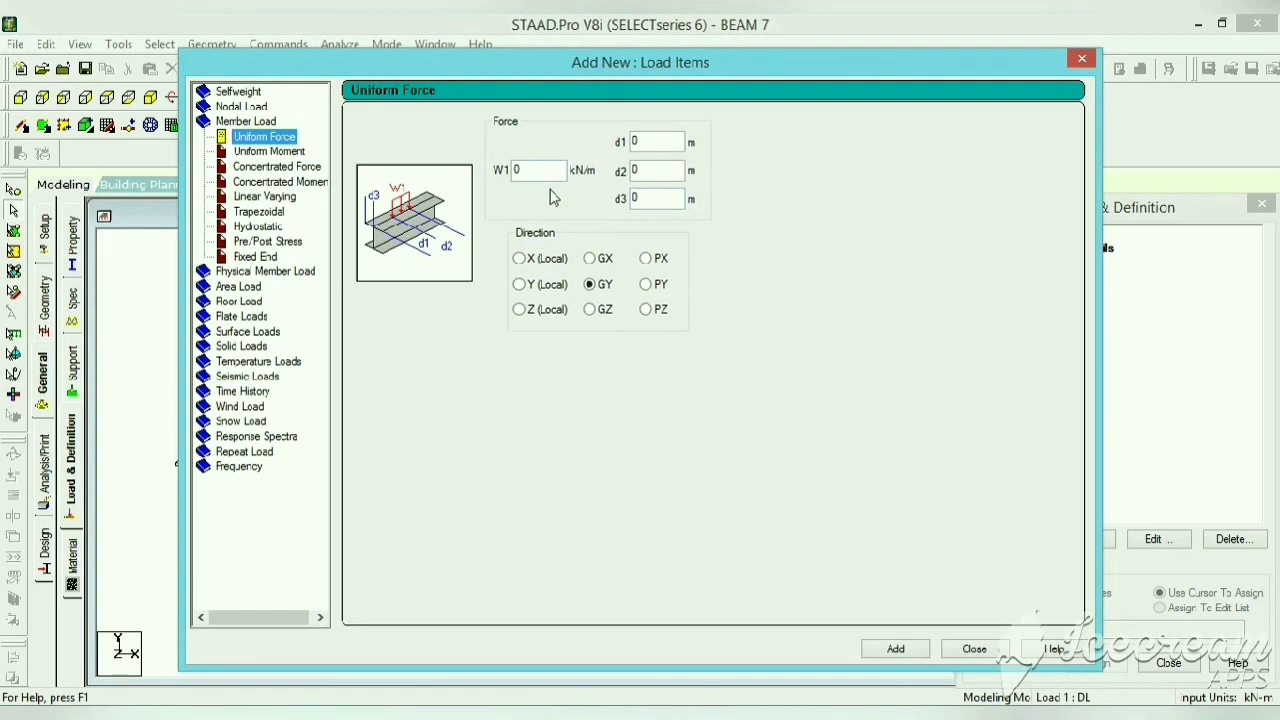
click(589, 284)
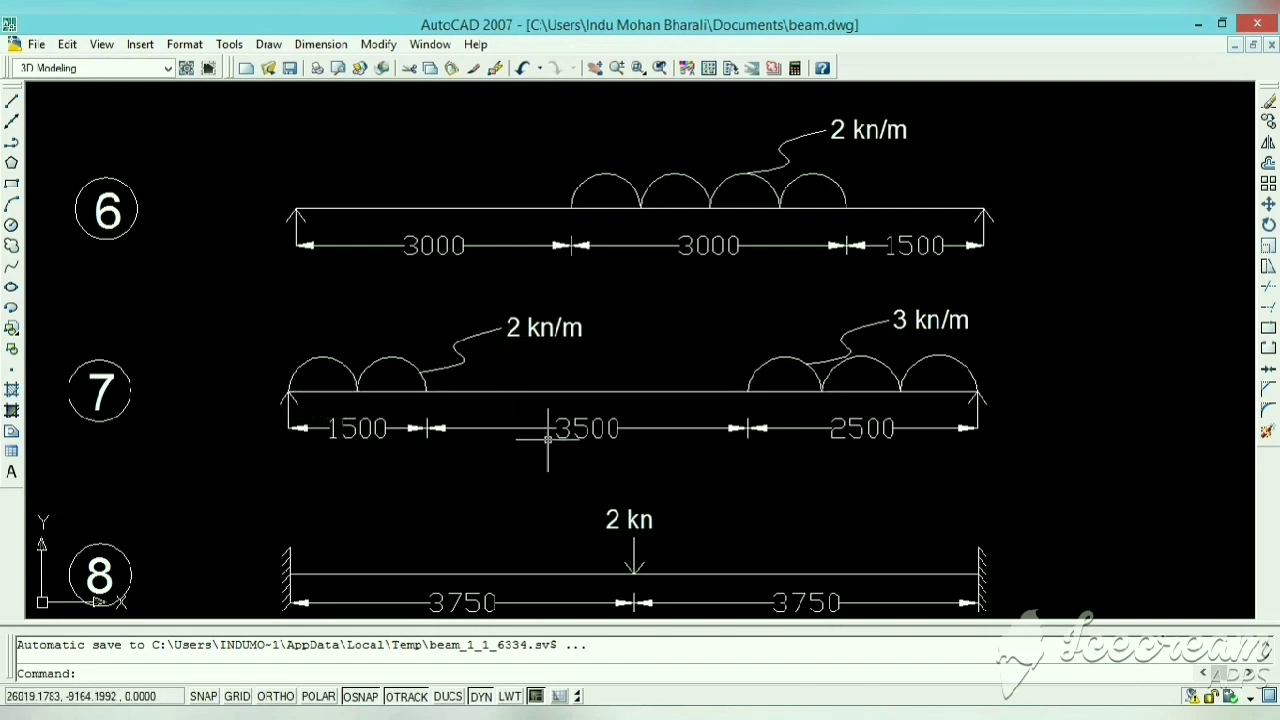
mouse_move(663, 716)
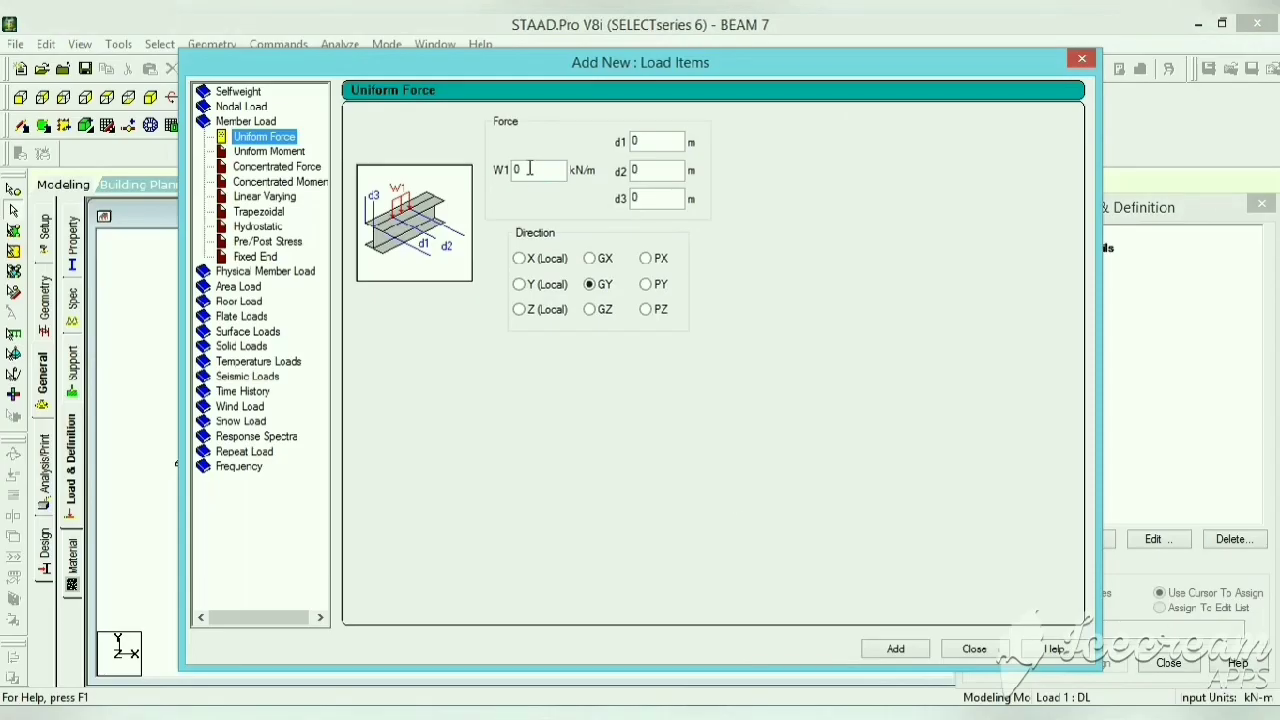
drag(530, 169, 510, 172)
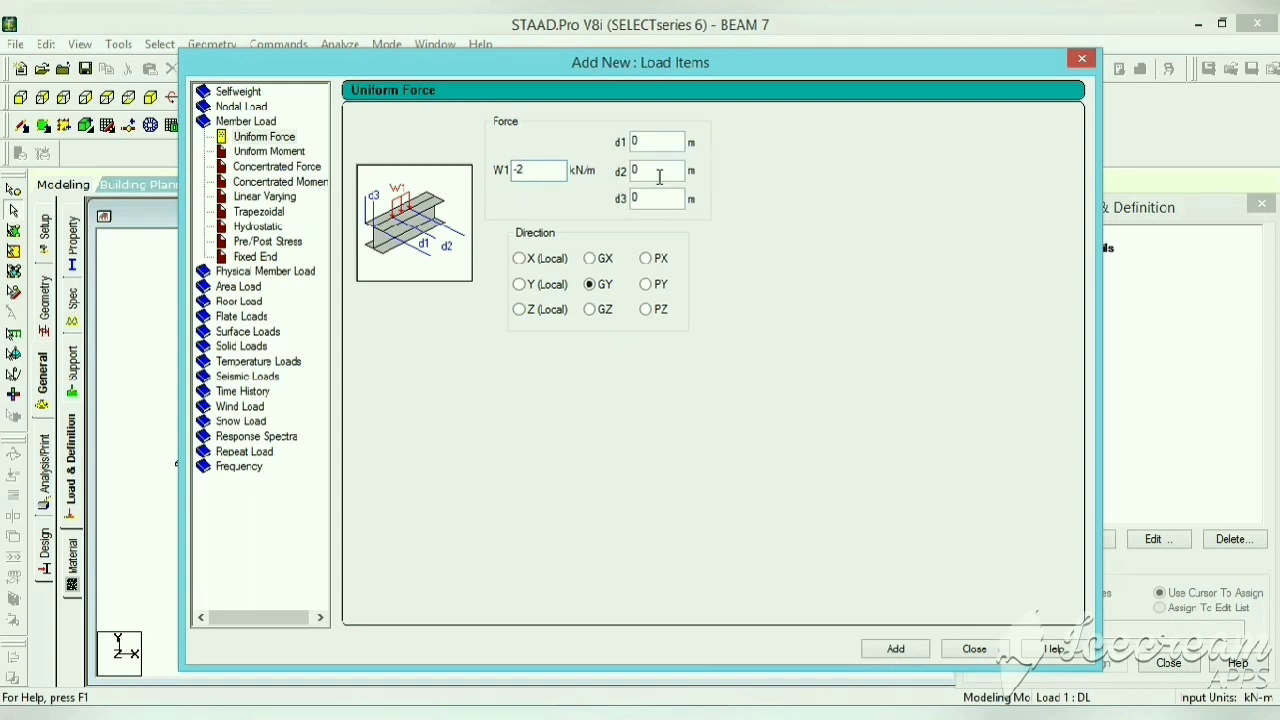
drag(649, 172, 628, 175)
click(906, 650)
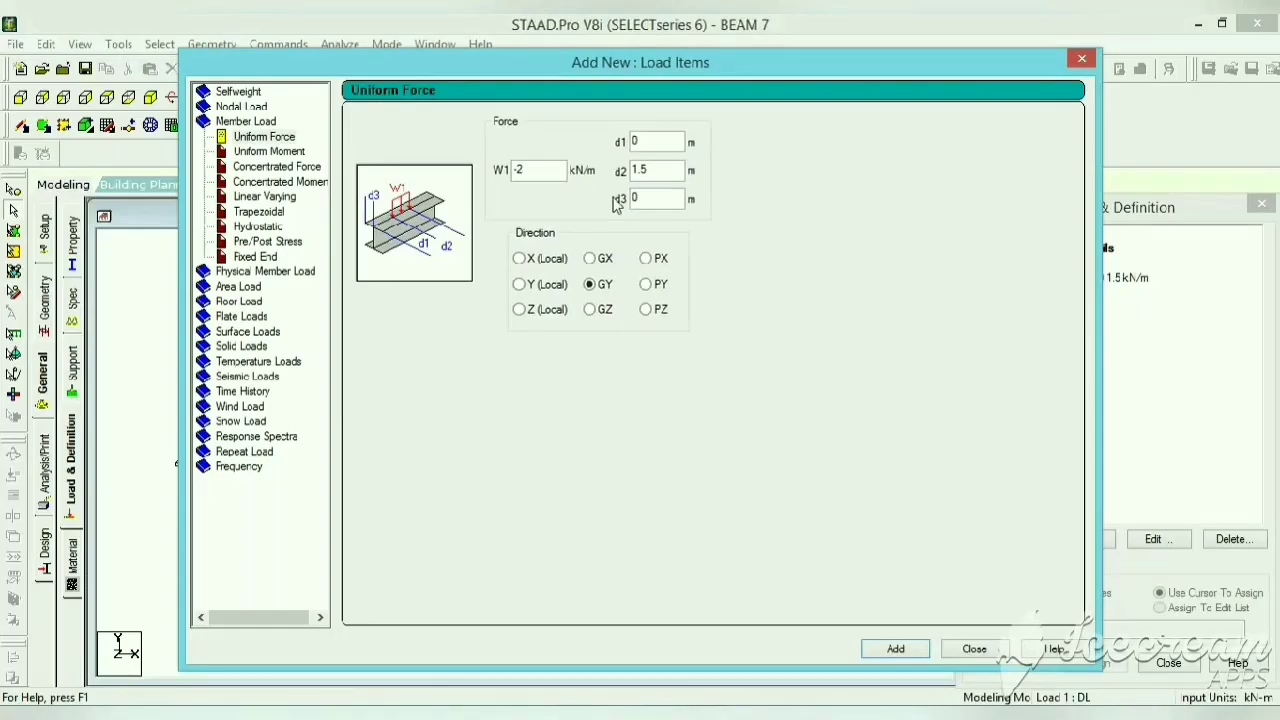
Step: Add a second uniform GY member load of -3 kN/m with d1 5 m and d2 7.5 m to the DL case
double_click(548, 171)
text(-3)
key(Tab)
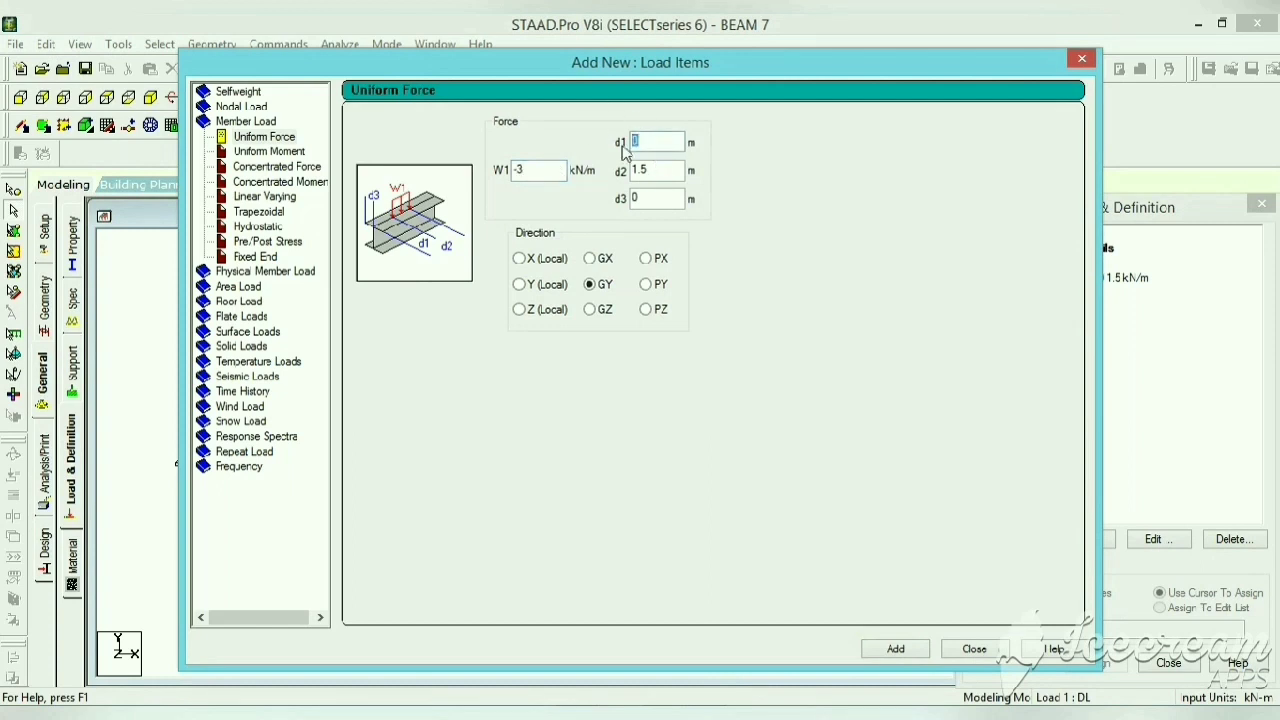
text(5)
key(Tab)
text(7)
click(895, 648)
click(974, 648)
Step: Assign both the -2 kN/m and the -3 kN/m partial uniform loads to the BEAM 7 beam
click(1091, 279)
click(780, 443)
click(809, 456)
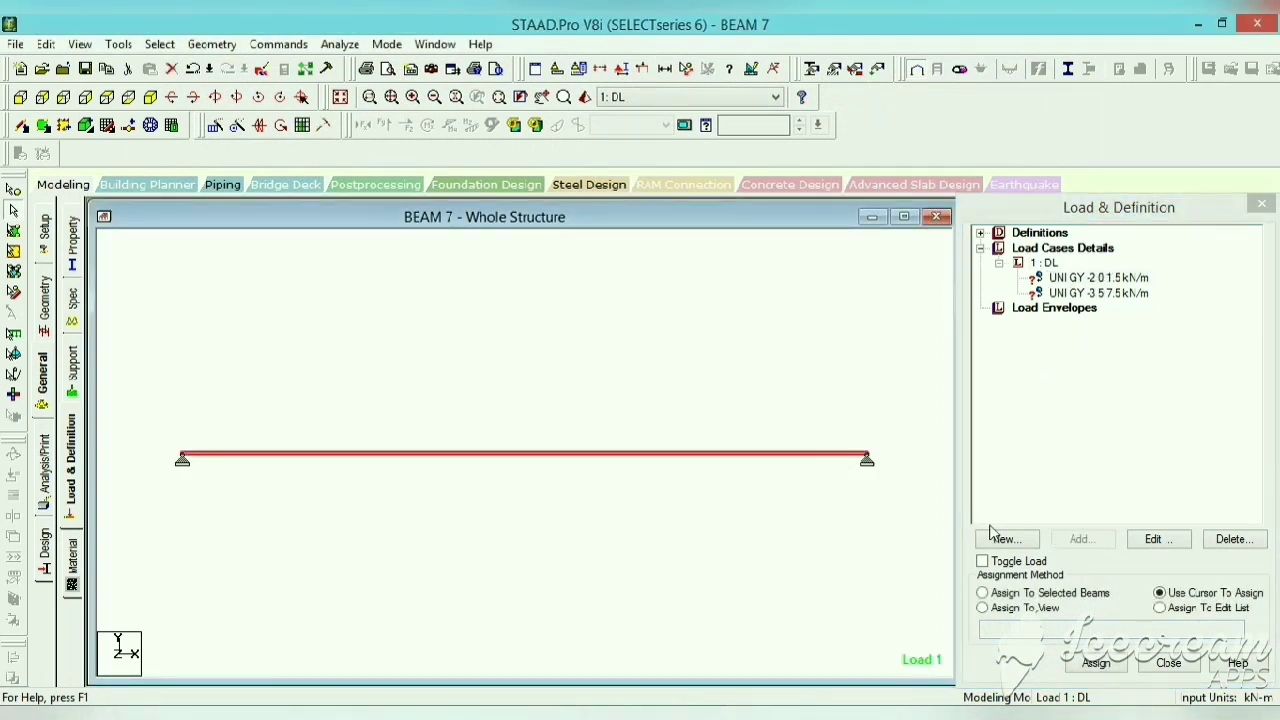
click(1086, 591)
click(1082, 594)
click(1096, 663)
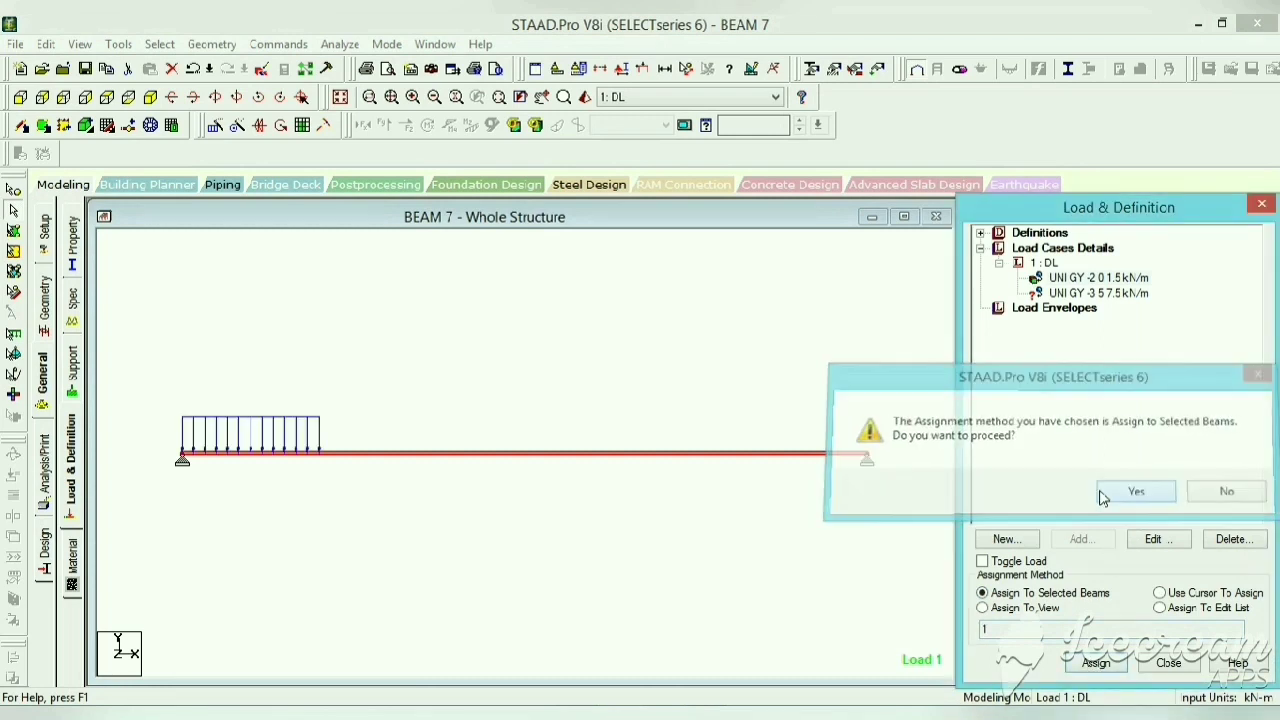
click(1104, 494)
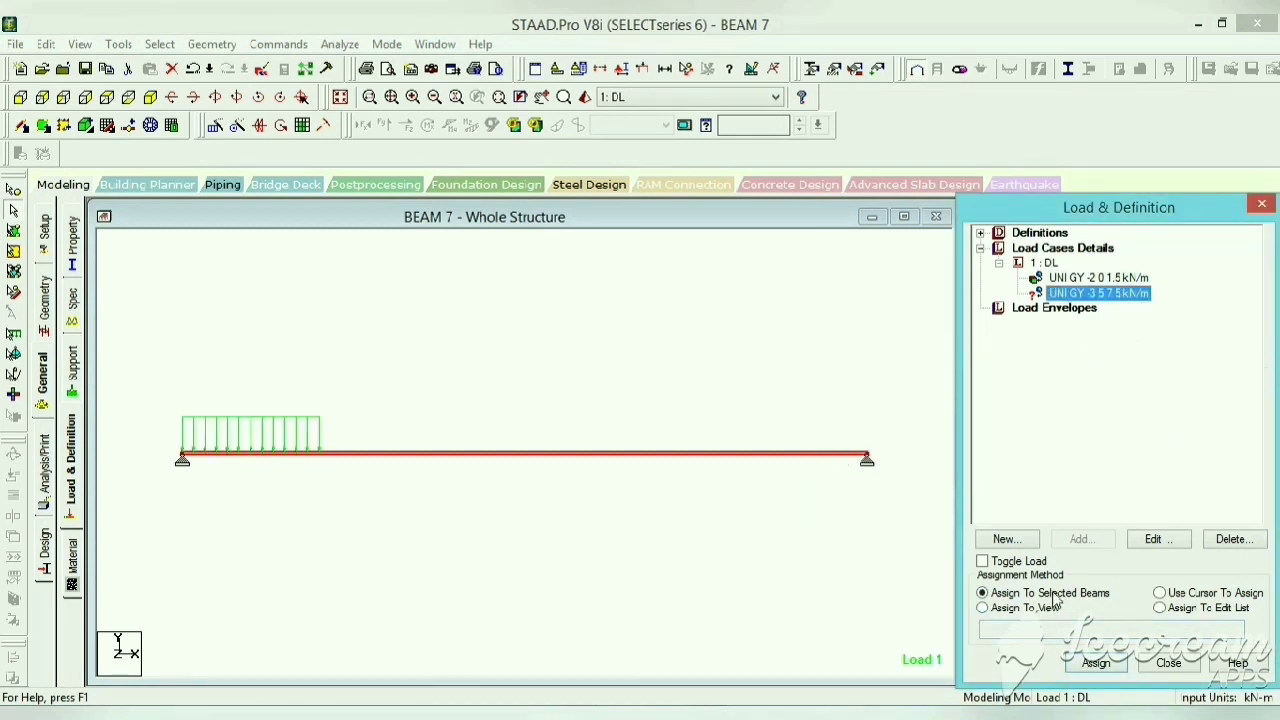
click(1108, 666)
click(1135, 491)
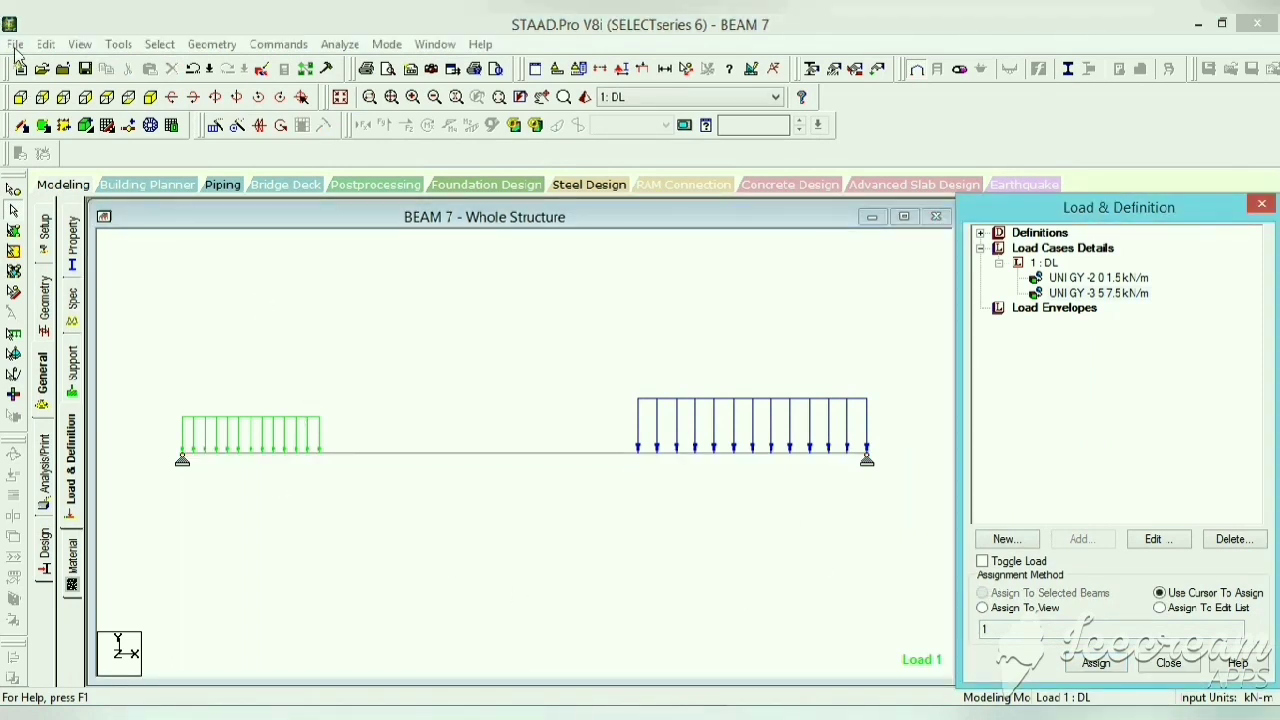
Step: Start a new Space model named BEAM8 in meter and kilonewton units with Add Beam, without saving the changes to BEAM 7
click(15, 47)
click(38, 66)
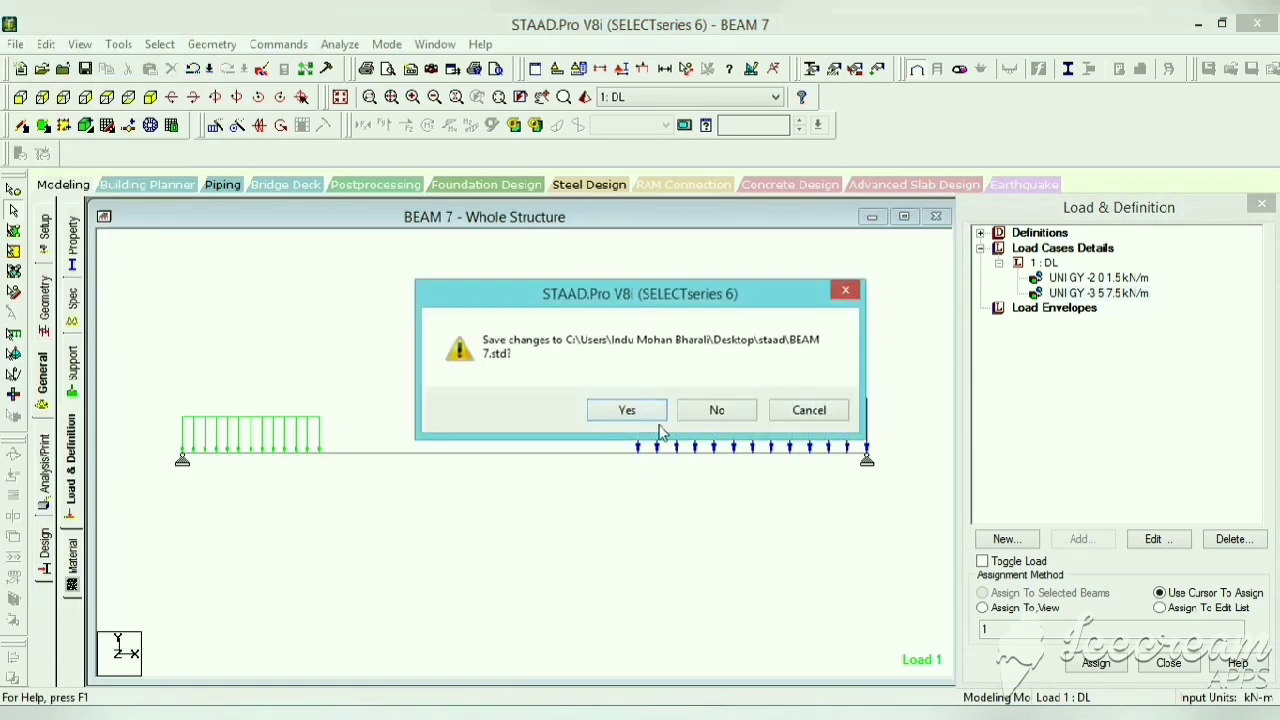
click(716, 410)
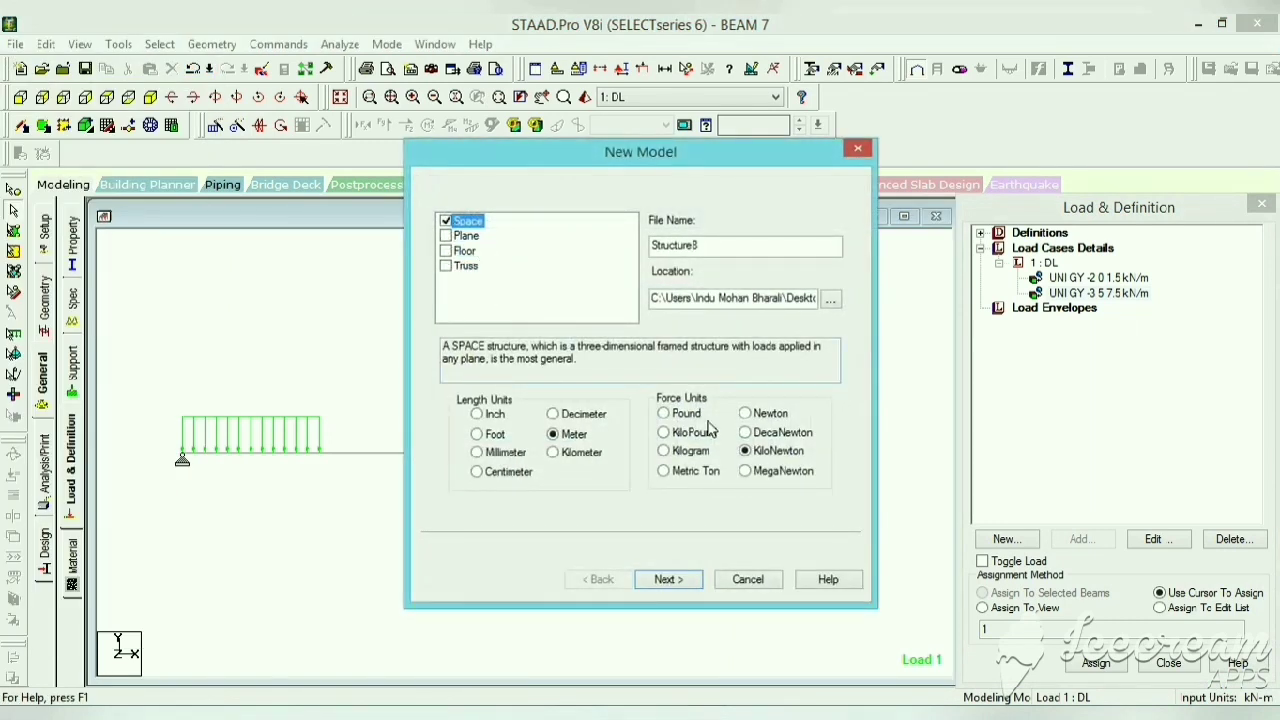
key(Tab)
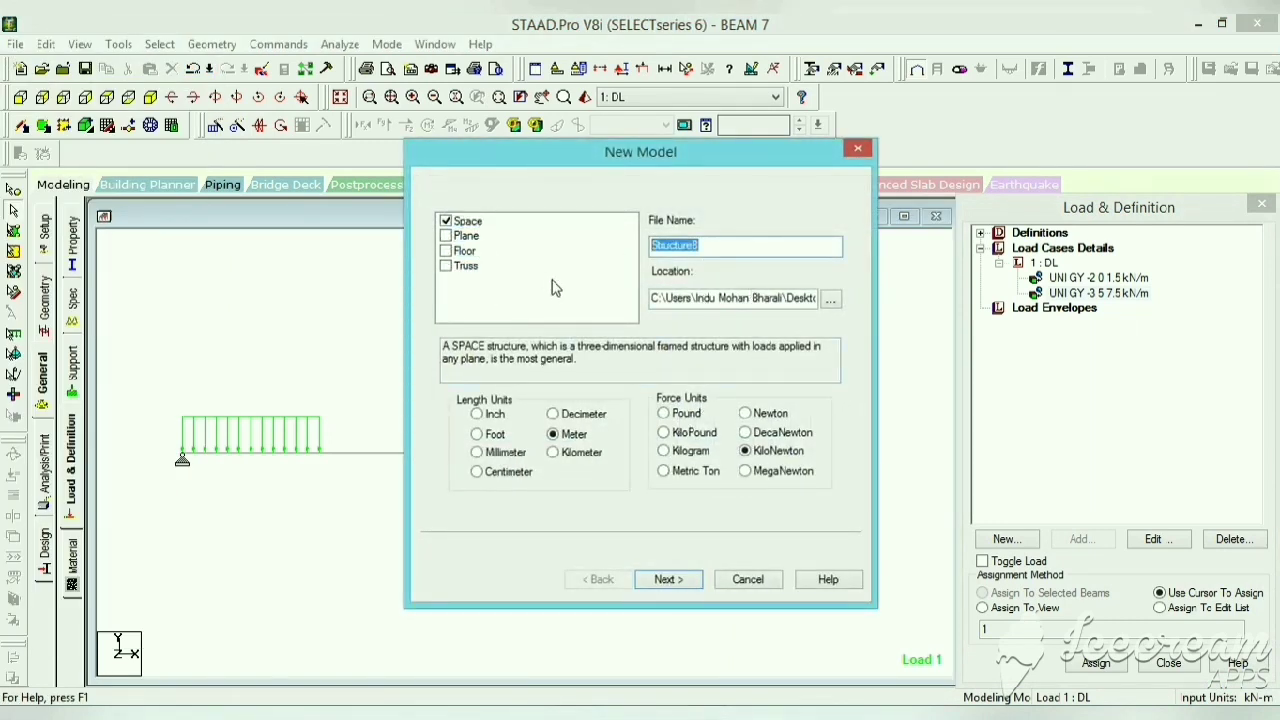
text(BE)
click(672, 581)
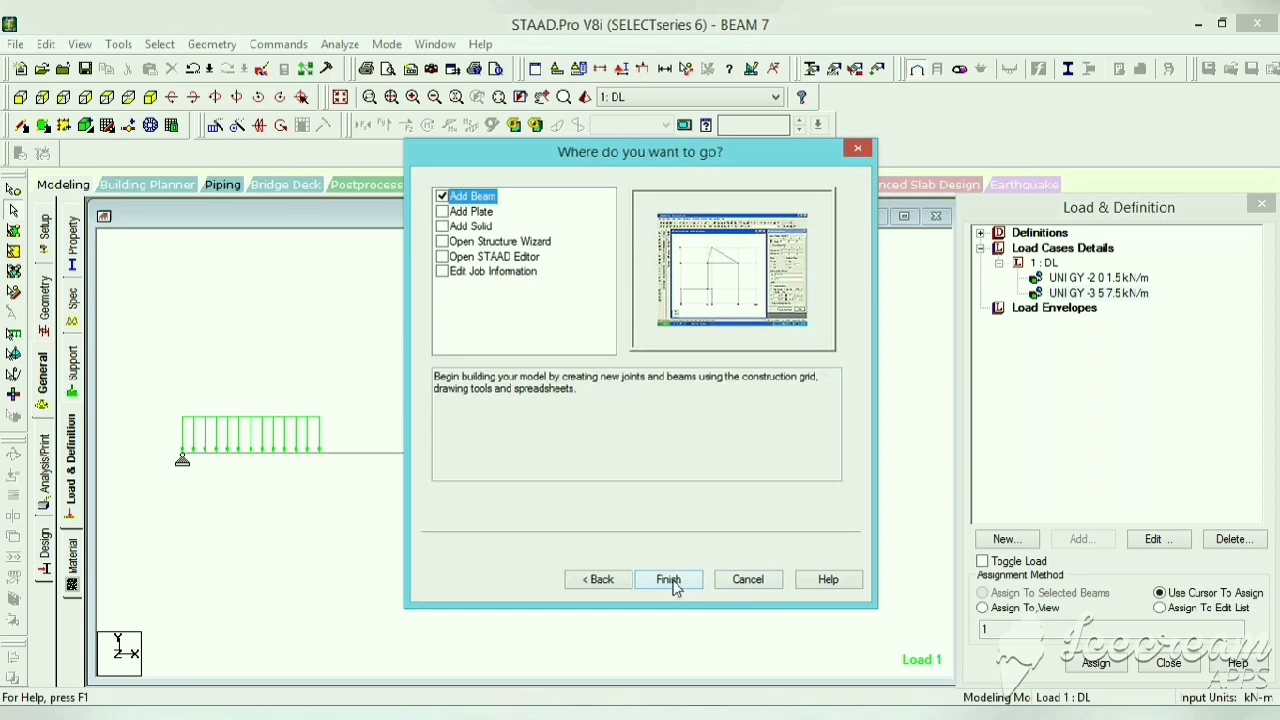
click(670, 581)
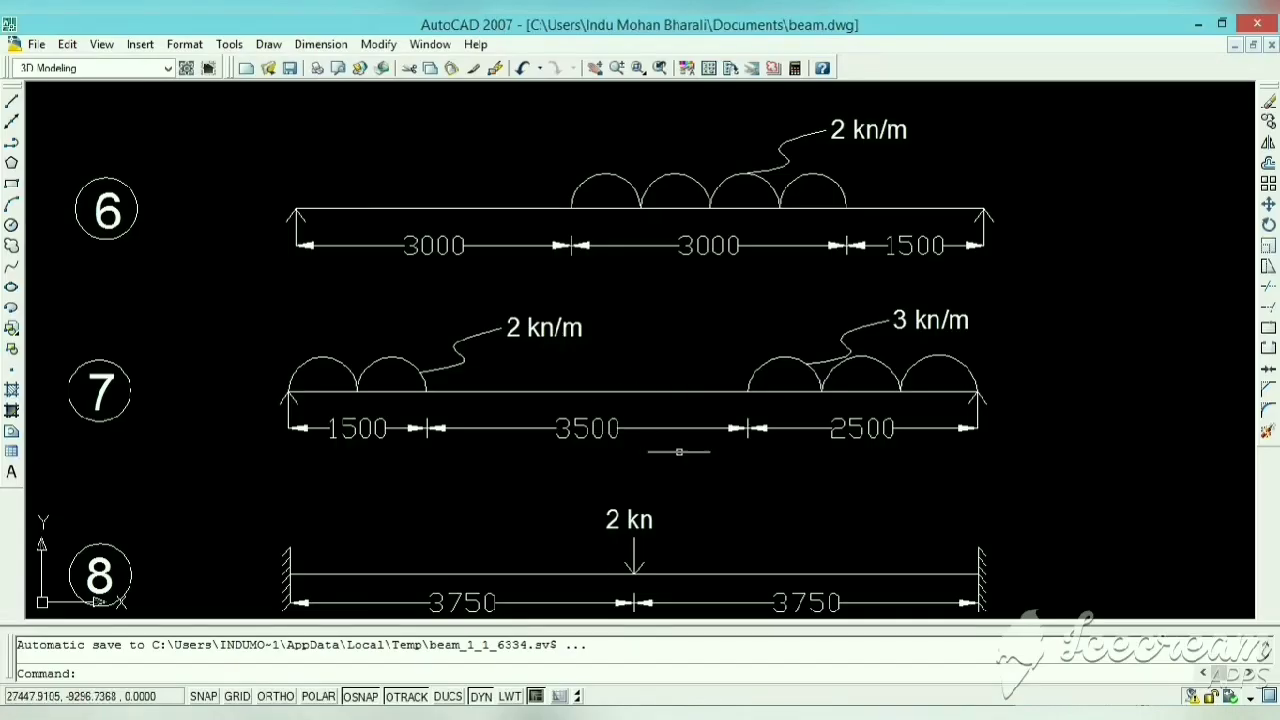
Step: Check beam 8 in the AutoCAD drawing, then in STAAD.Pro set the BEAM8 default grid to 20 X lines at 0.5 m spacing
mouse_move(640, 440)
middle_down()
mouse_move(689, 309)
mouse_move(708, 437)
mouse_move(680, 544)
middle_up()
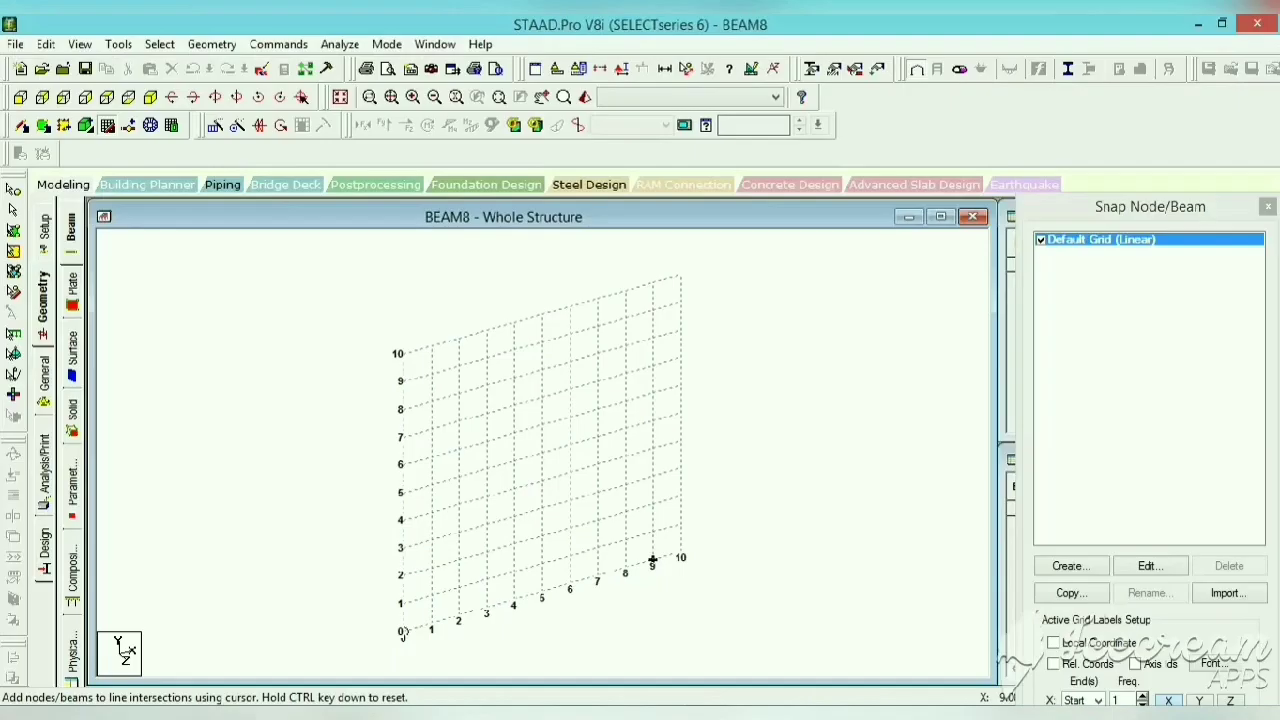
click(1146, 566)
double_click(850, 512)
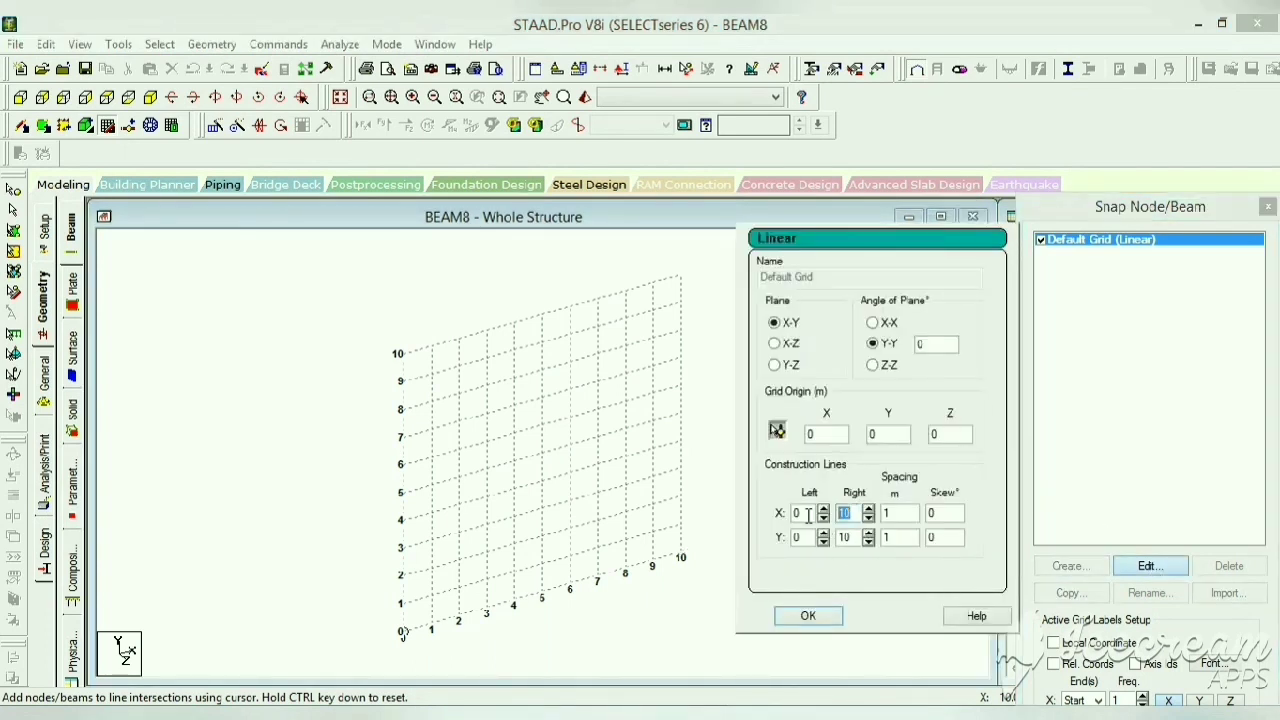
text(20)
double_click(908, 512)
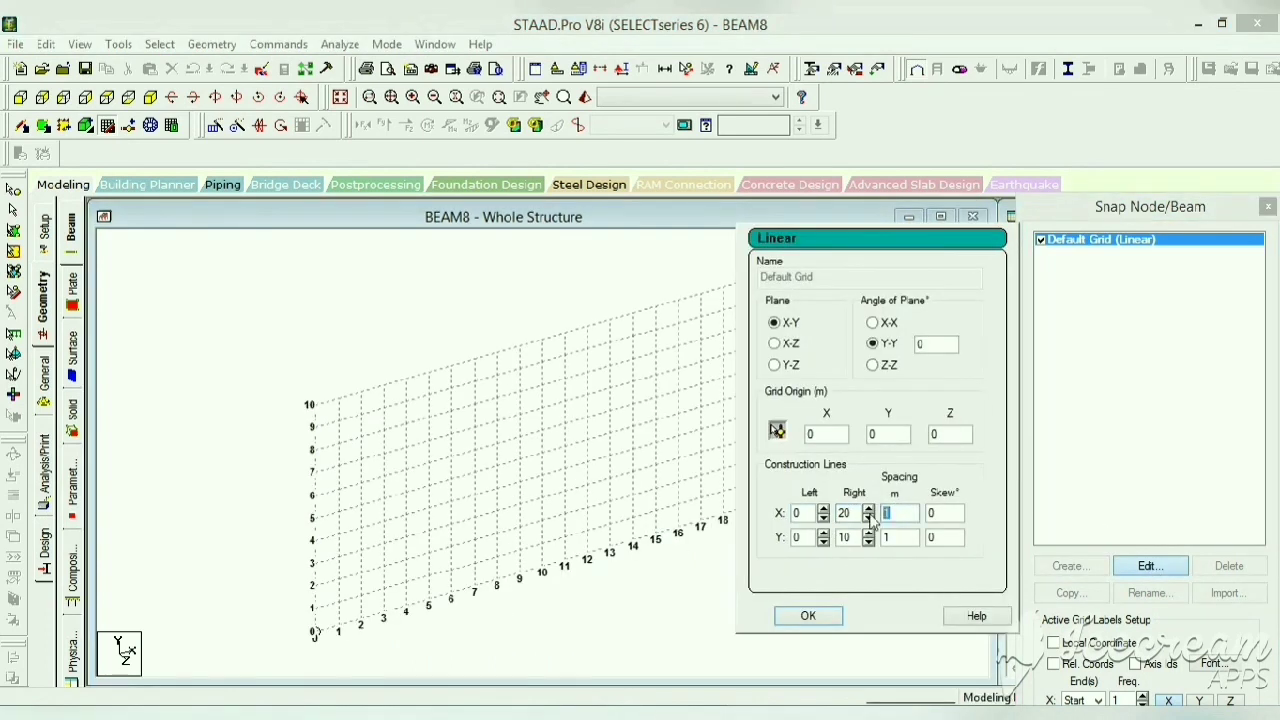
text(5)
click(828, 612)
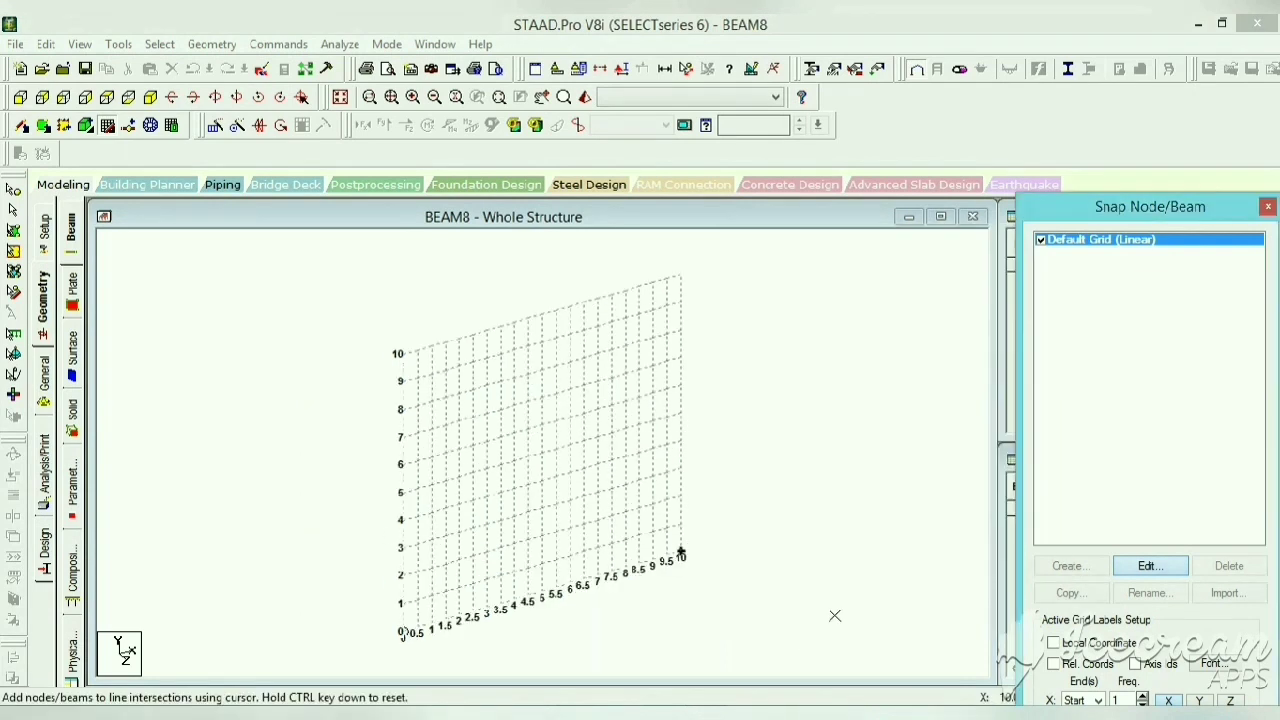
Step: Draw a 7.5 m beam along the X axis from the BEAM8 grid origin, then close the grid and show the front view
click(611, 572)
click(681, 330)
click(1267, 208)
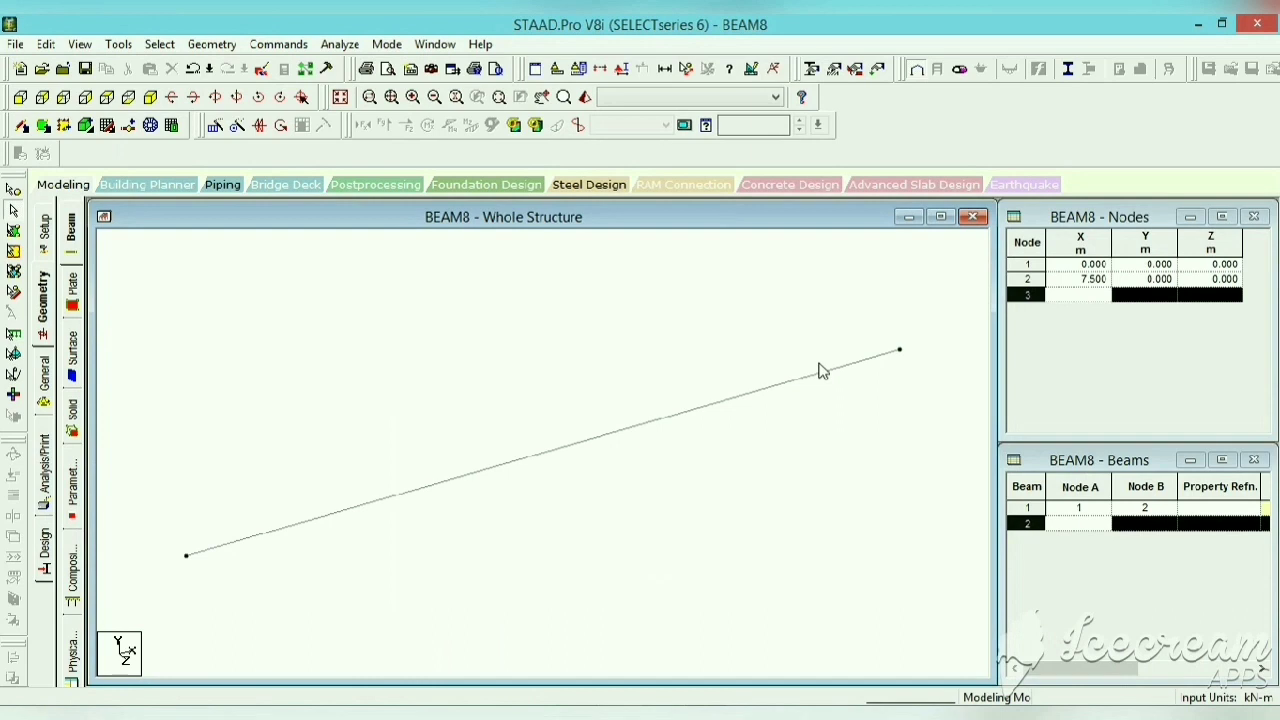
click(20, 98)
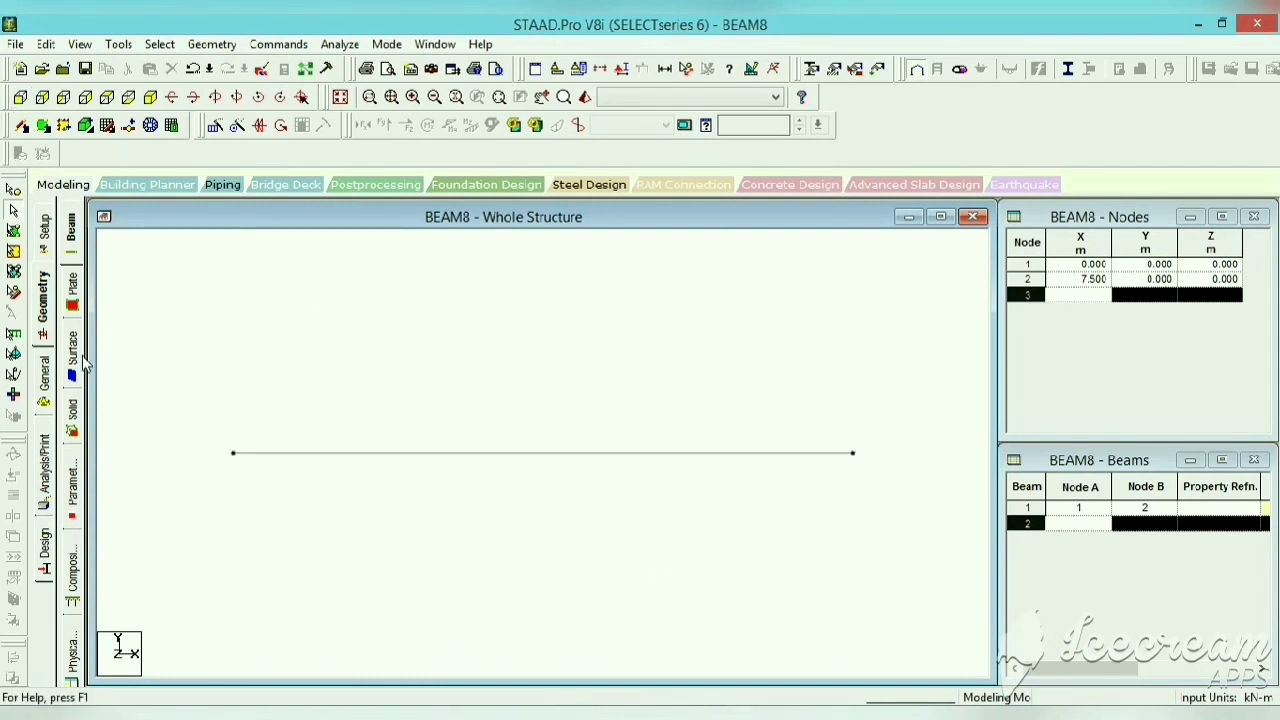
Step: Create a fixed support for the BEAM8 model
click(46, 365)
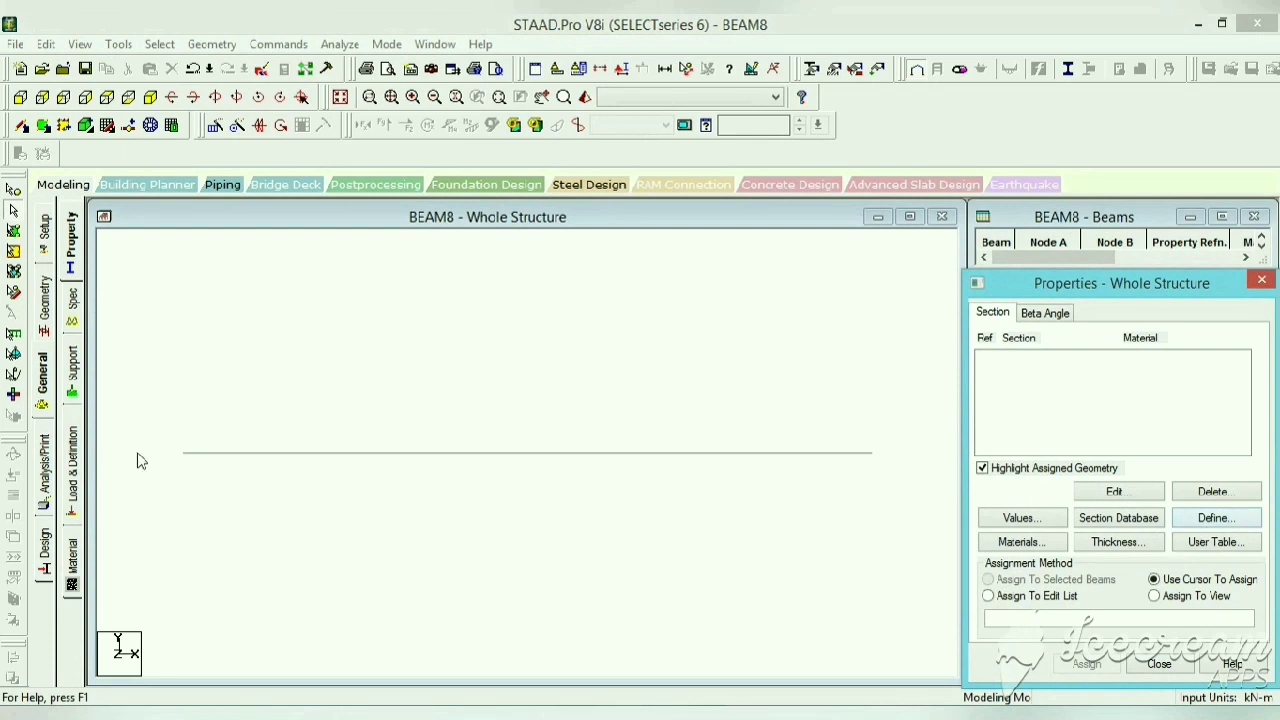
click(78, 378)
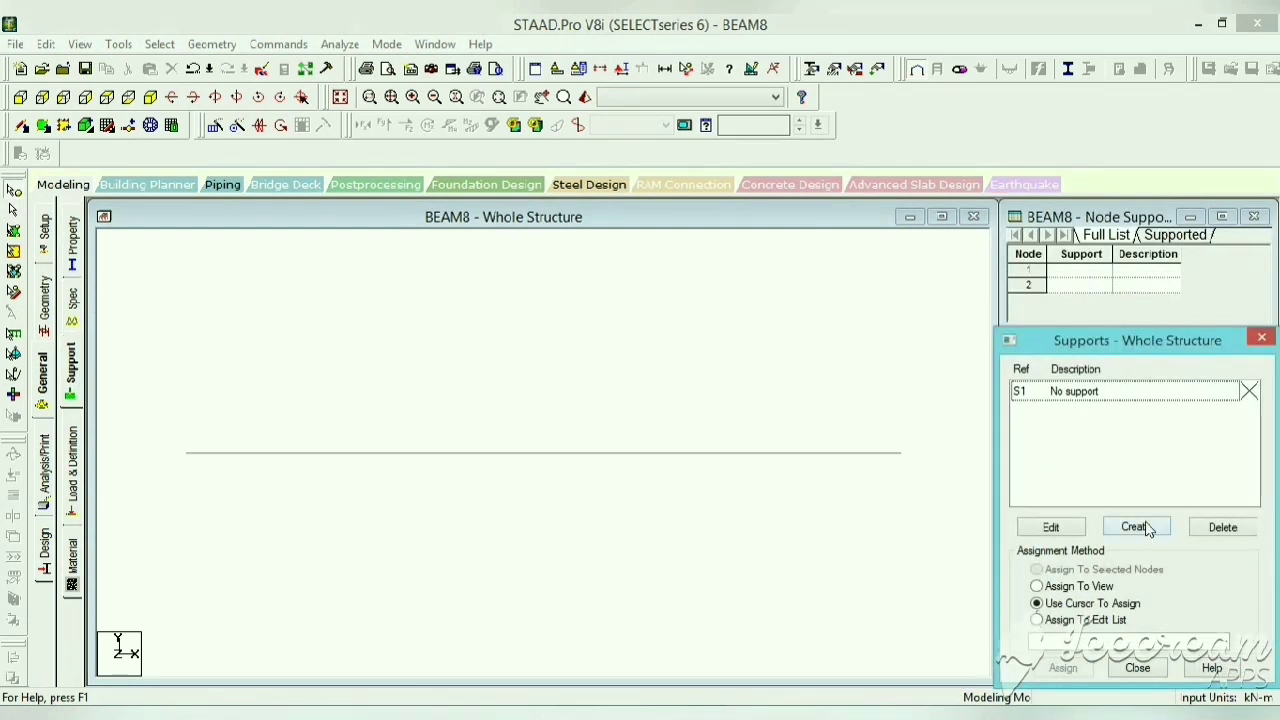
click(1136, 526)
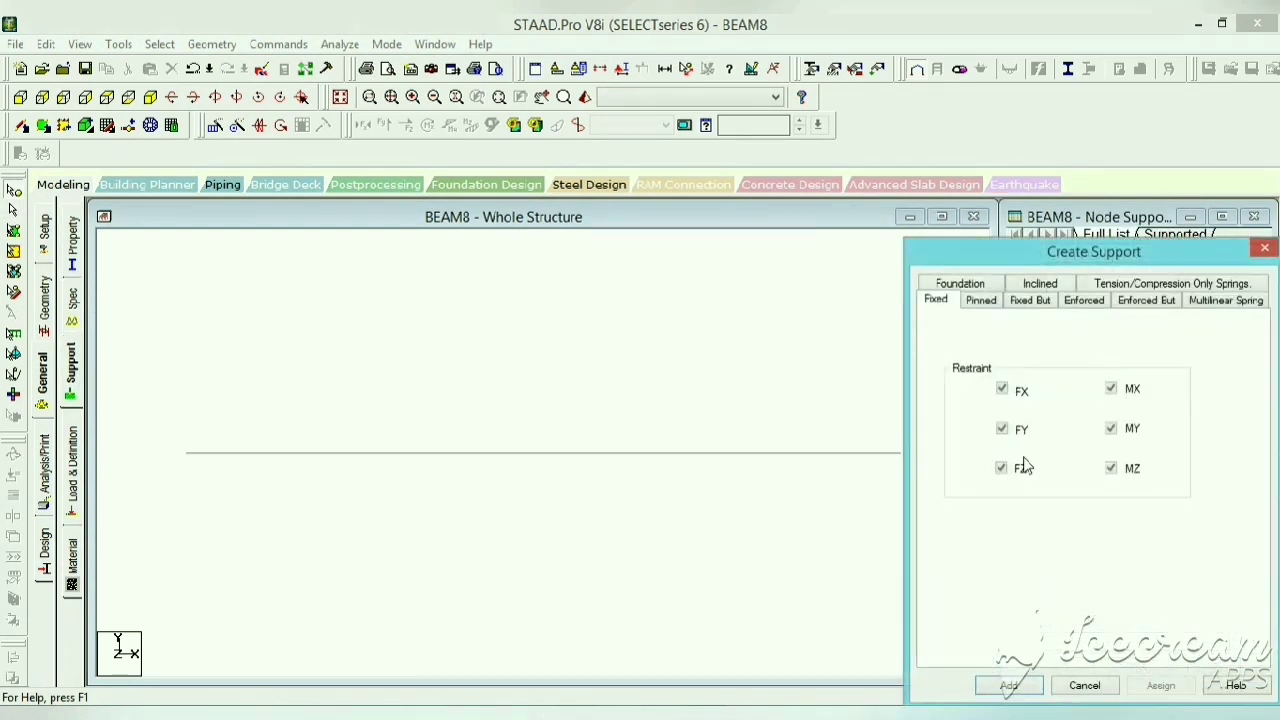
click(1006, 686)
Step: Assign the fixed support to the nodes at both ends of the BEAM8 beam
click(1072, 412)
drag(946, 416, 167, 483)
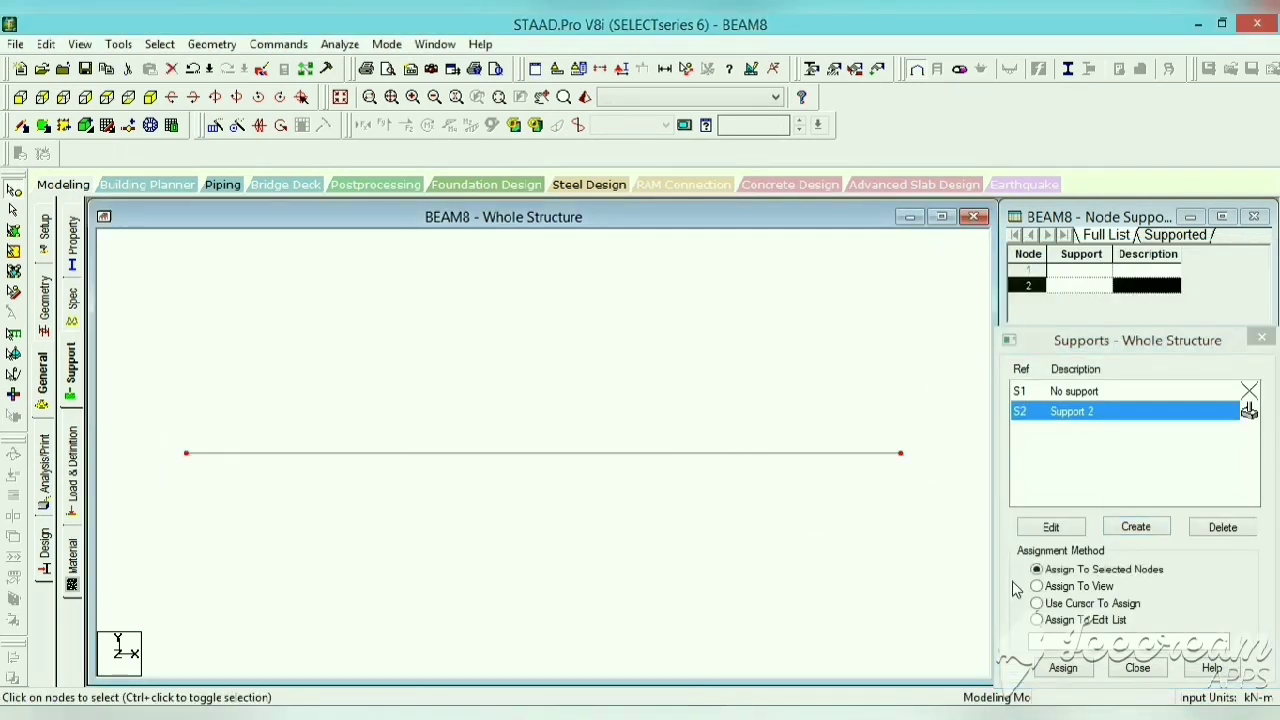
click(1063, 667)
click(1145, 558)
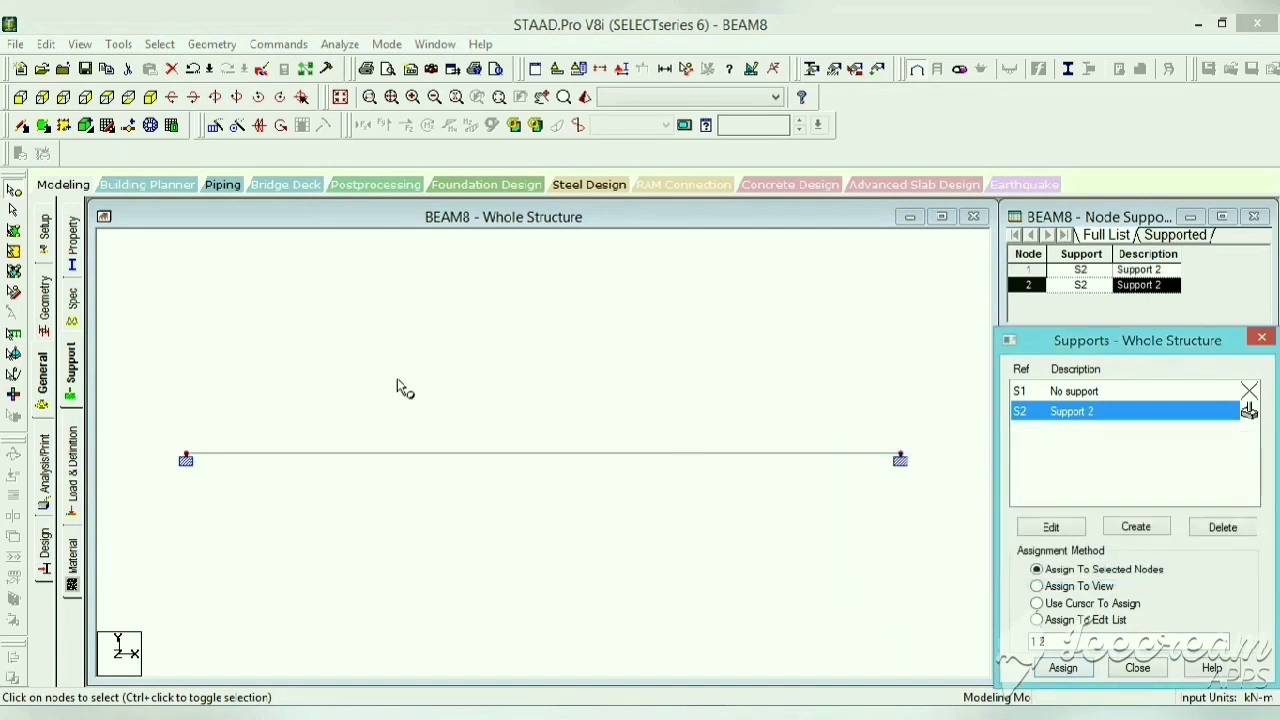
Step: Define a rectangular concrete section for BEAM8 with YD 0.3 m and ZD 0.25 m
click(72, 242)
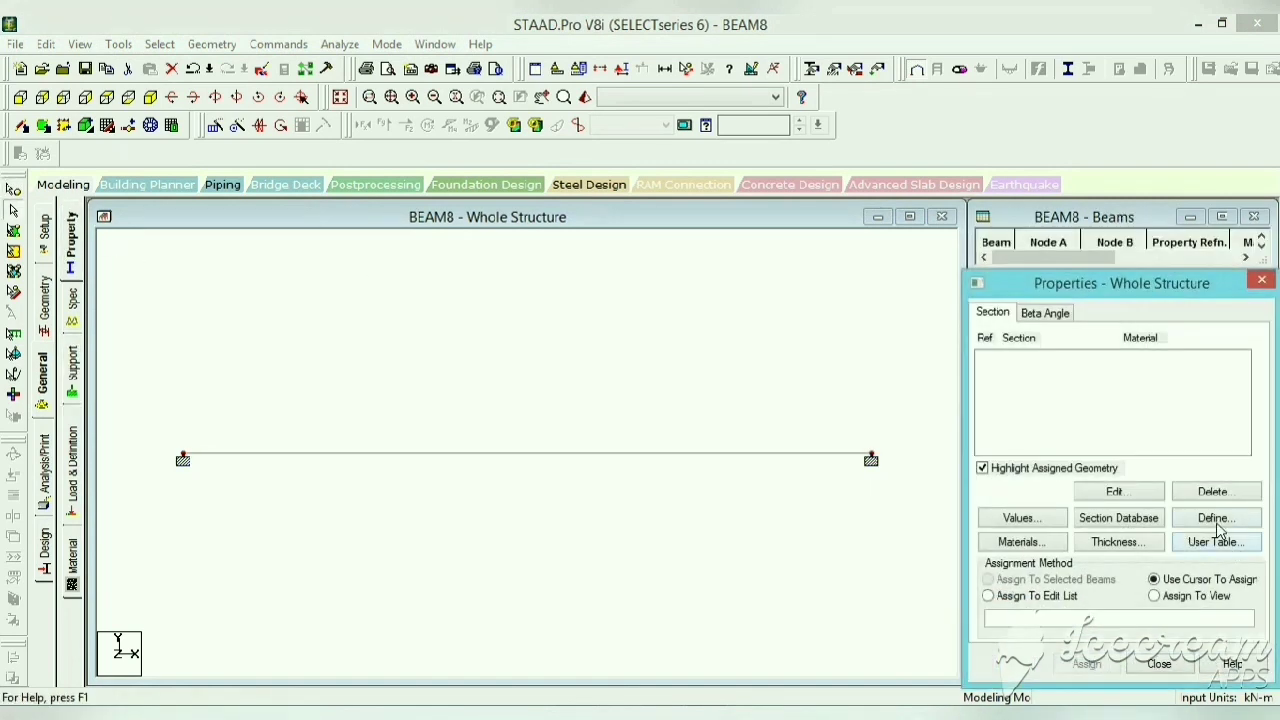
click(1216, 520)
click(373, 219)
click(729, 305)
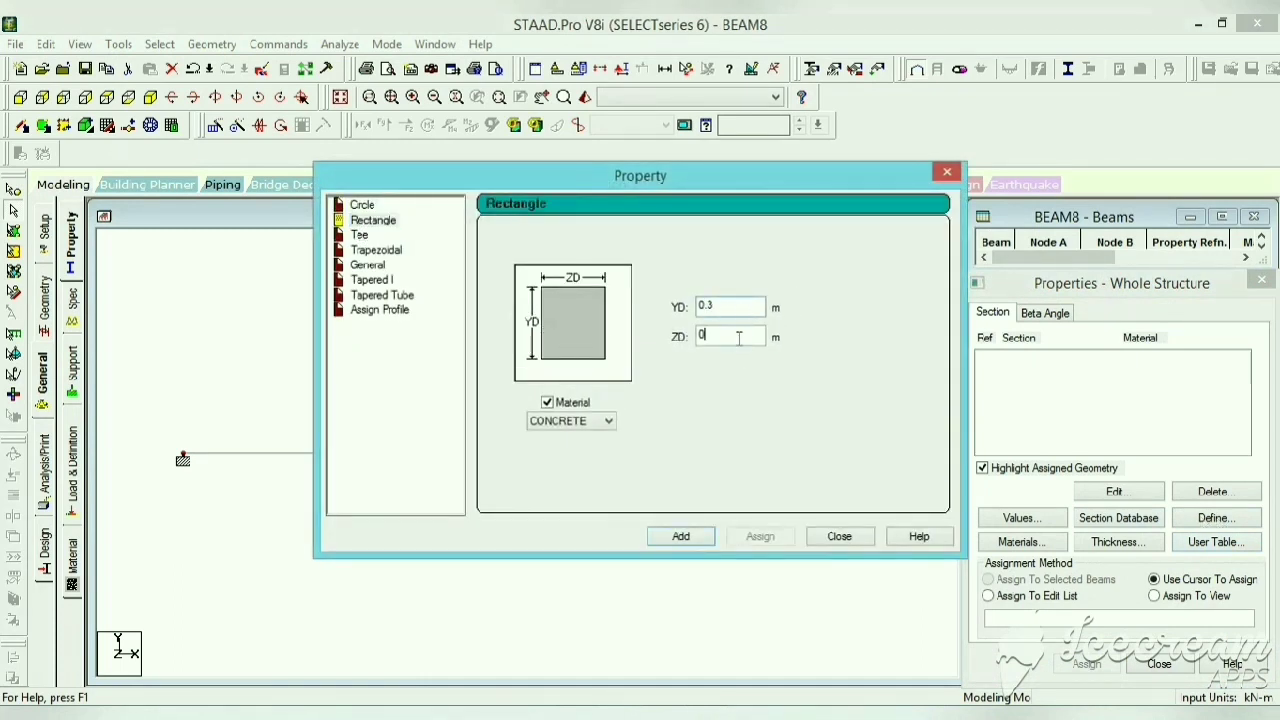
click(700, 540)
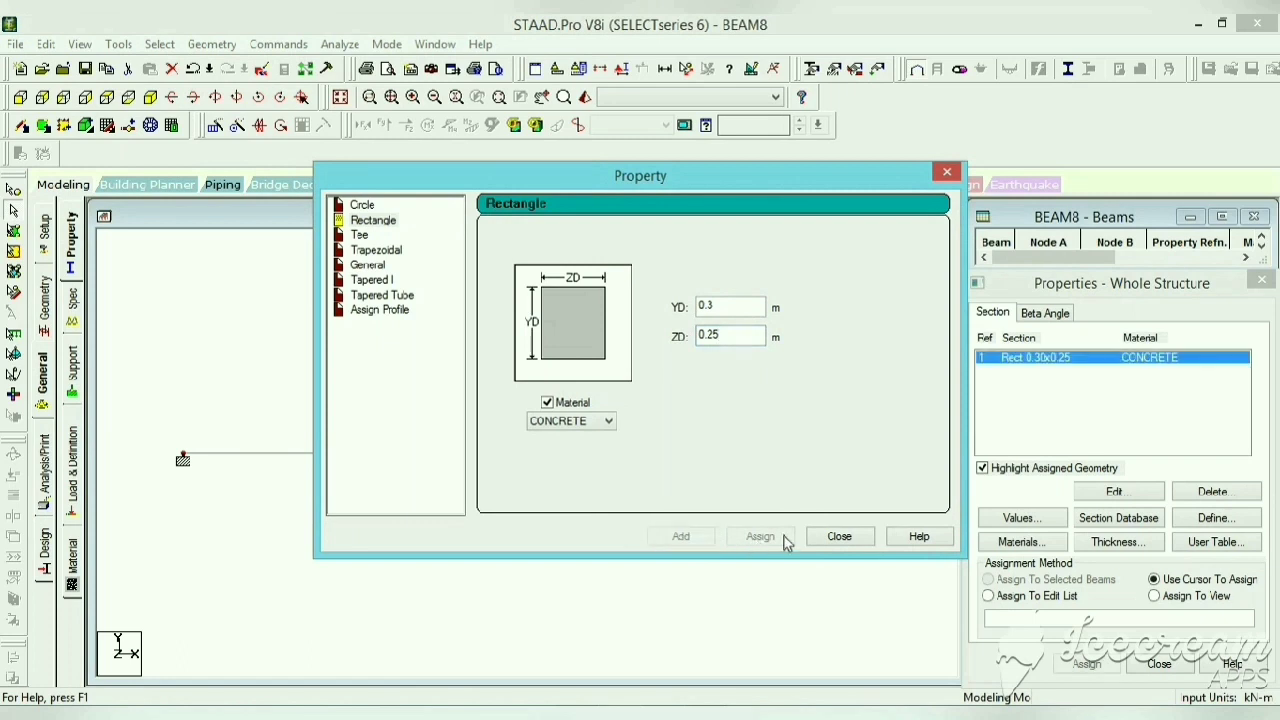
click(835, 537)
Step: Assign the 0.30x0.25 rectangular concrete section to the BEAM8 beam and clear the selection
click(797, 457)
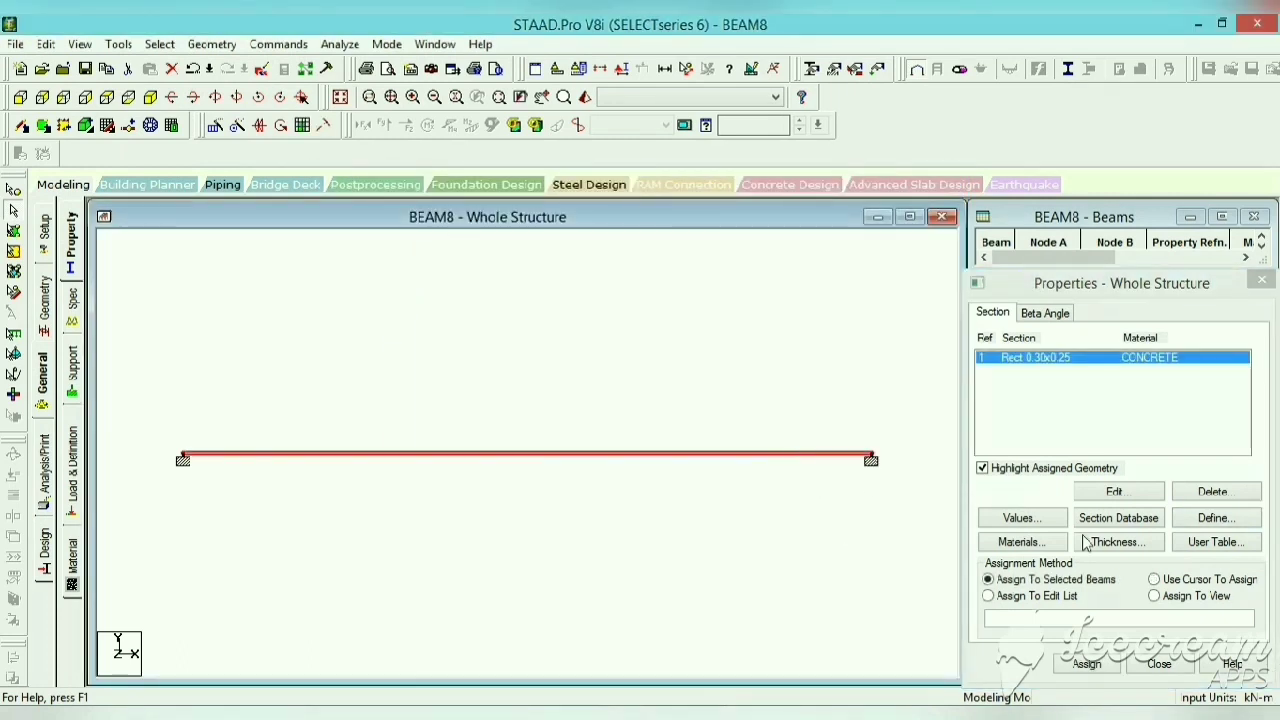
click(1090, 665)
click(1140, 530)
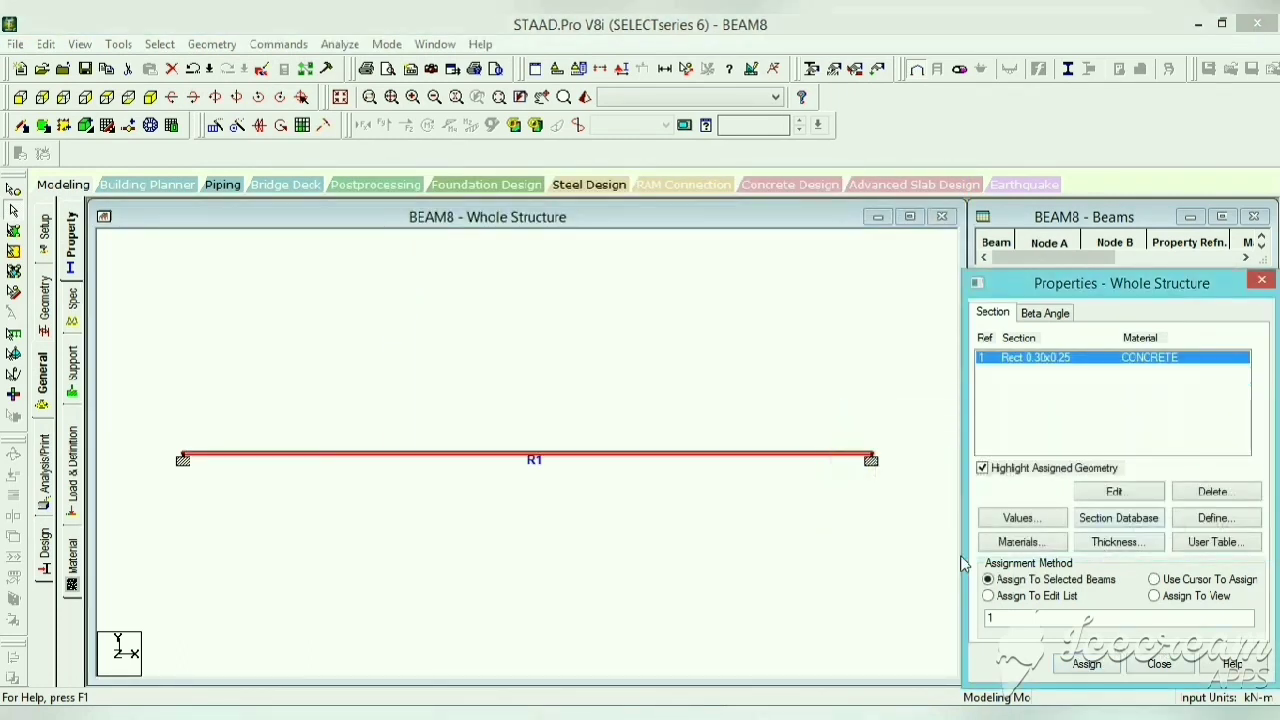
click(420, 567)
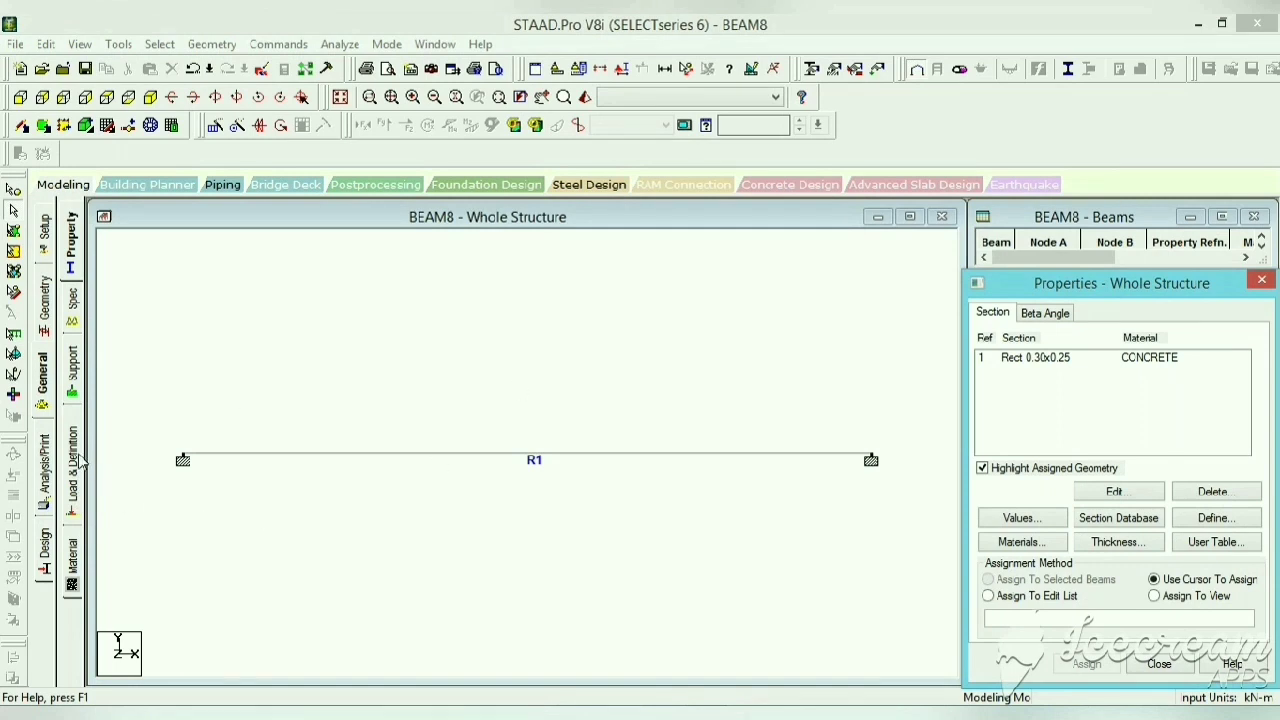
Step: Create primary load case 1 of loading type Dead with the title DL
click(76, 466)
click(1030, 250)
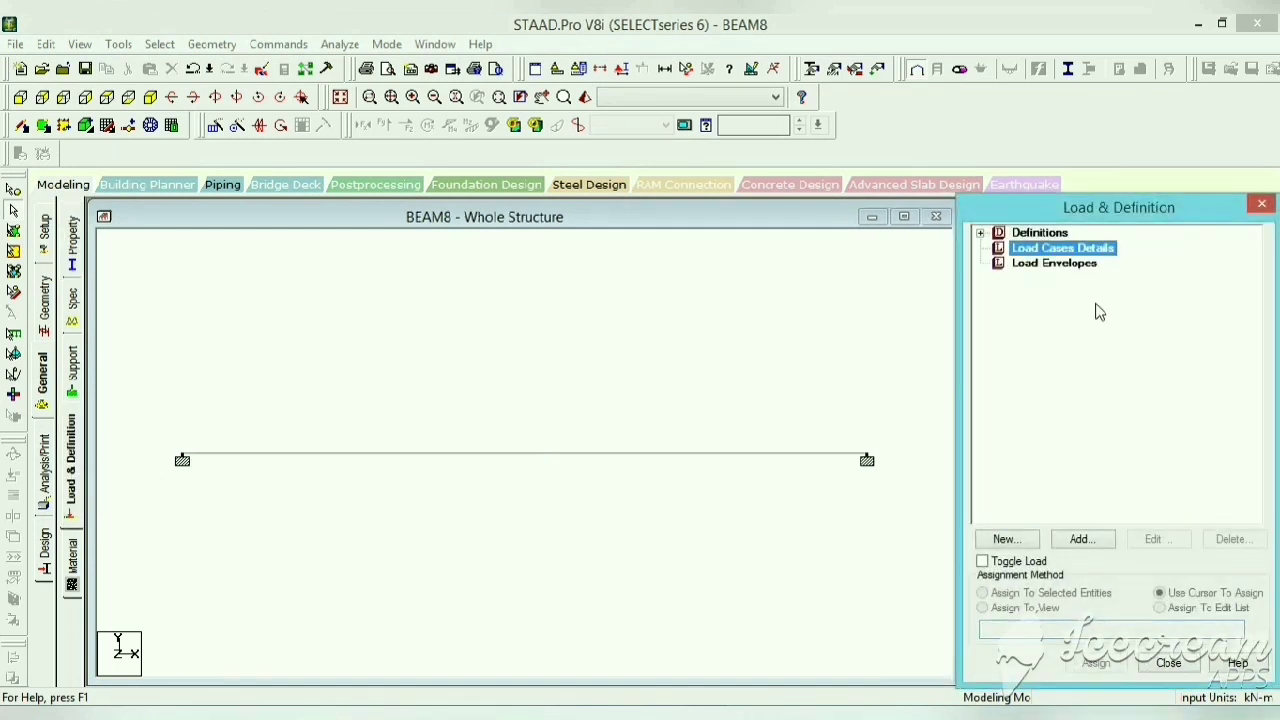
click(1080, 539)
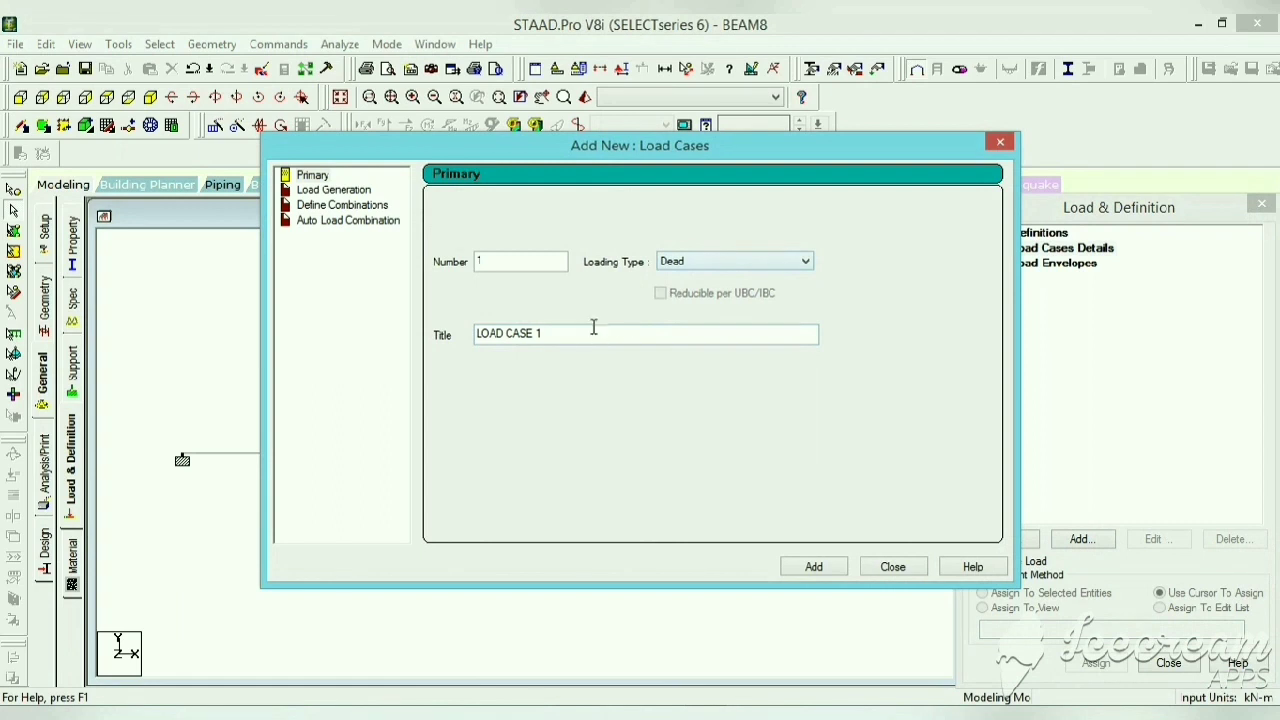
drag(594, 333, 409, 343)
text(DL)
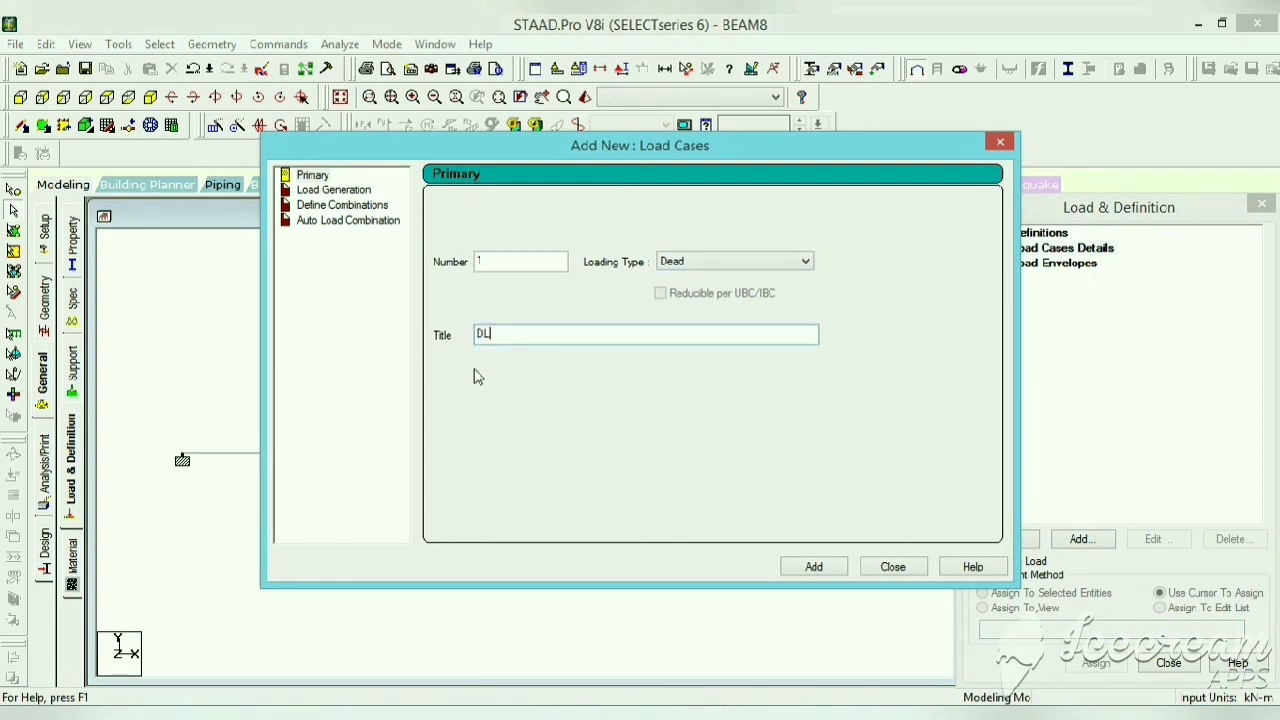
click(824, 573)
click(893, 567)
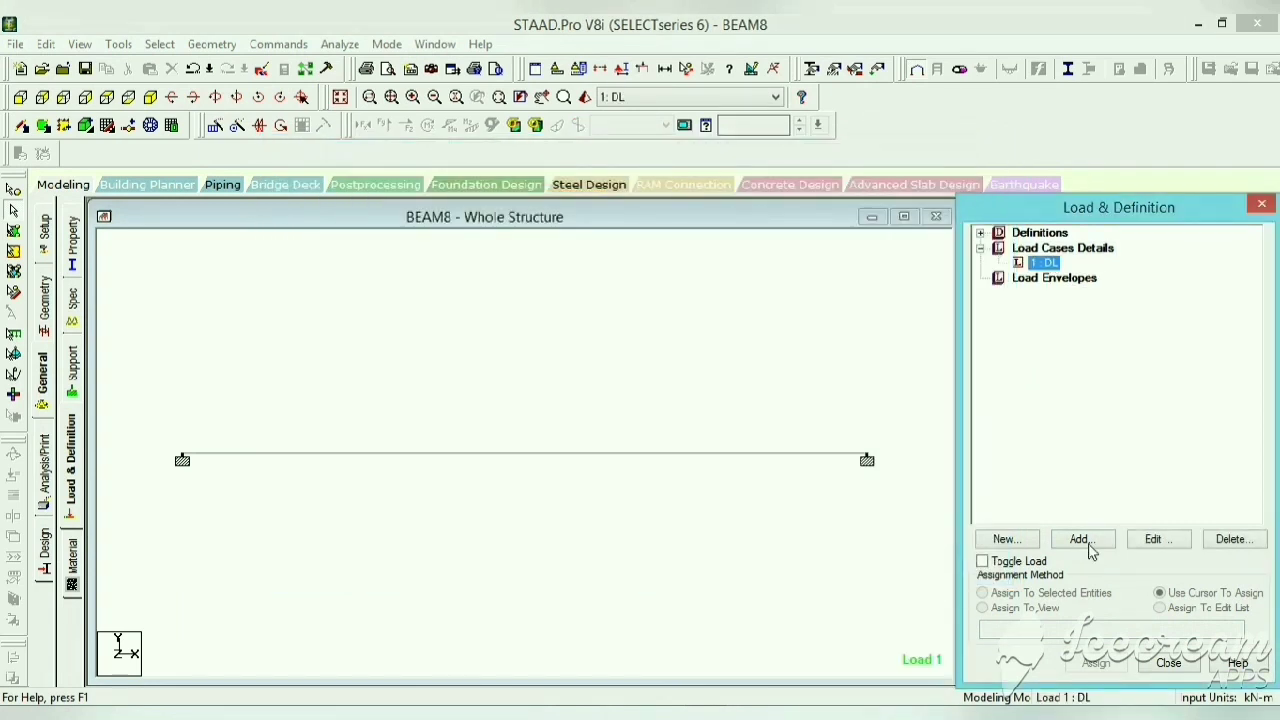
Step: Add a concentrated member force of -2 kN in GY at d1 3.75 m to load case DL
click(1080, 539)
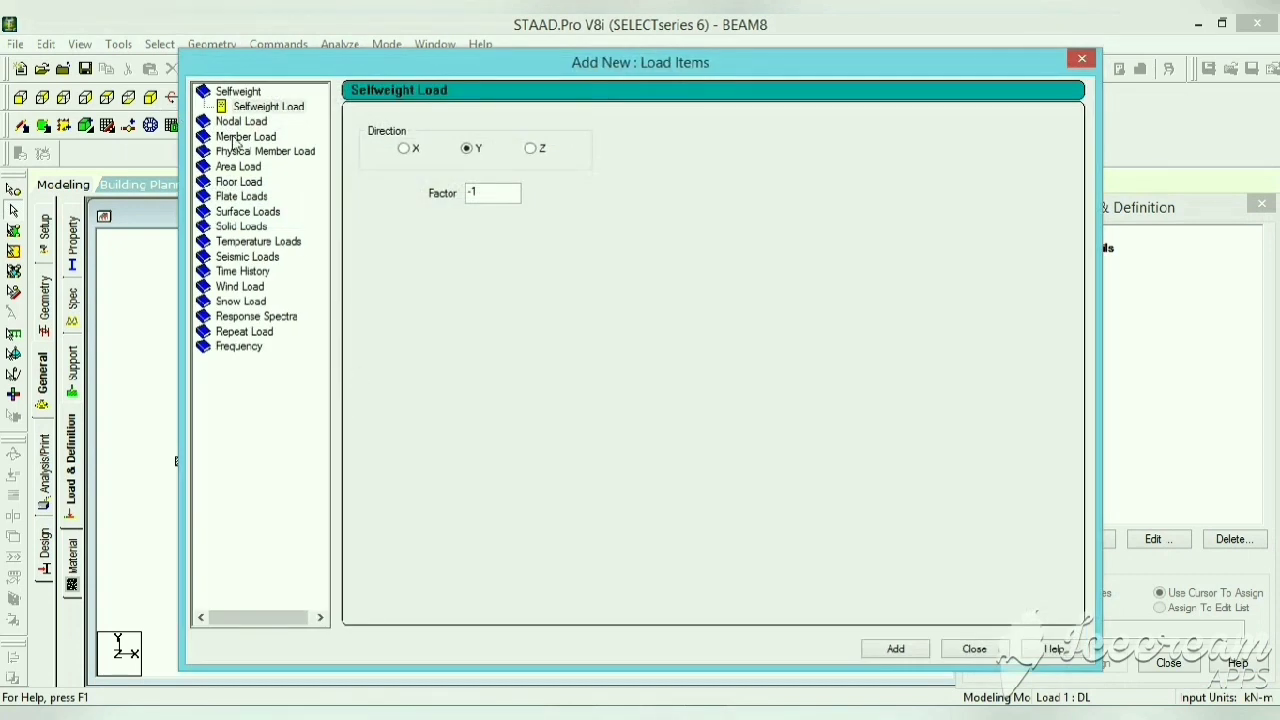
click(235, 139)
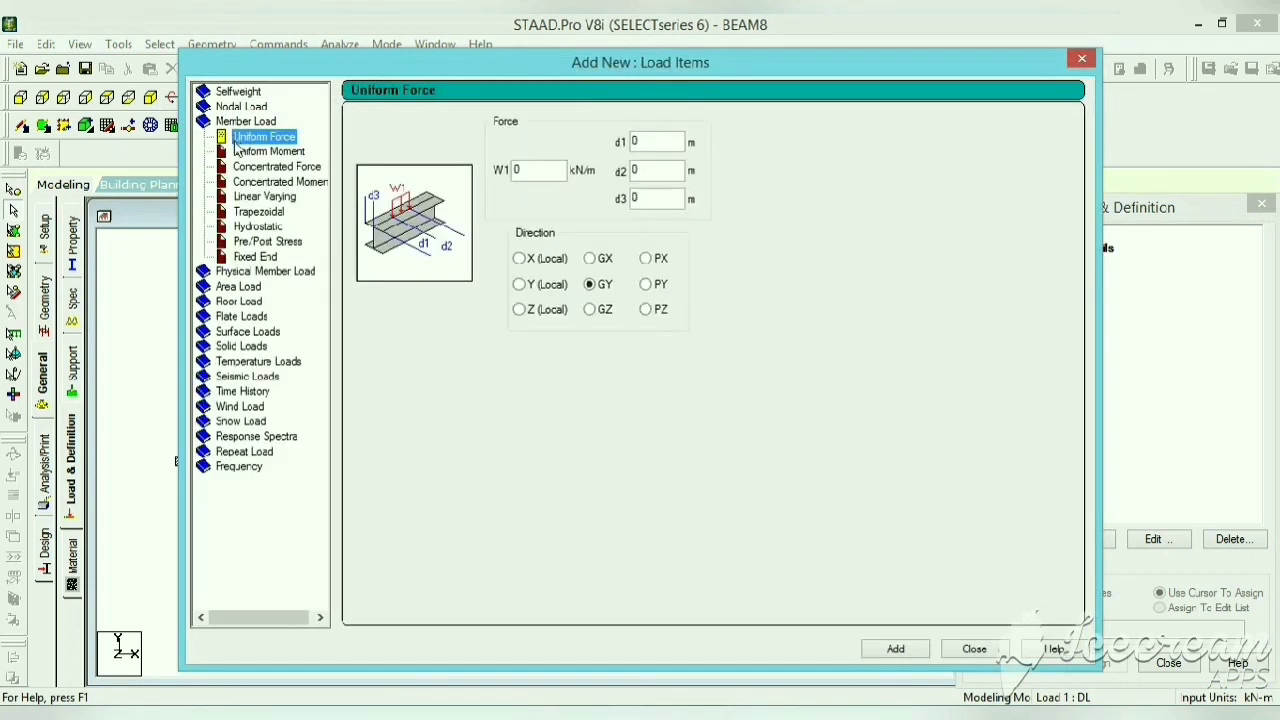
click(280, 167)
key(Tab)
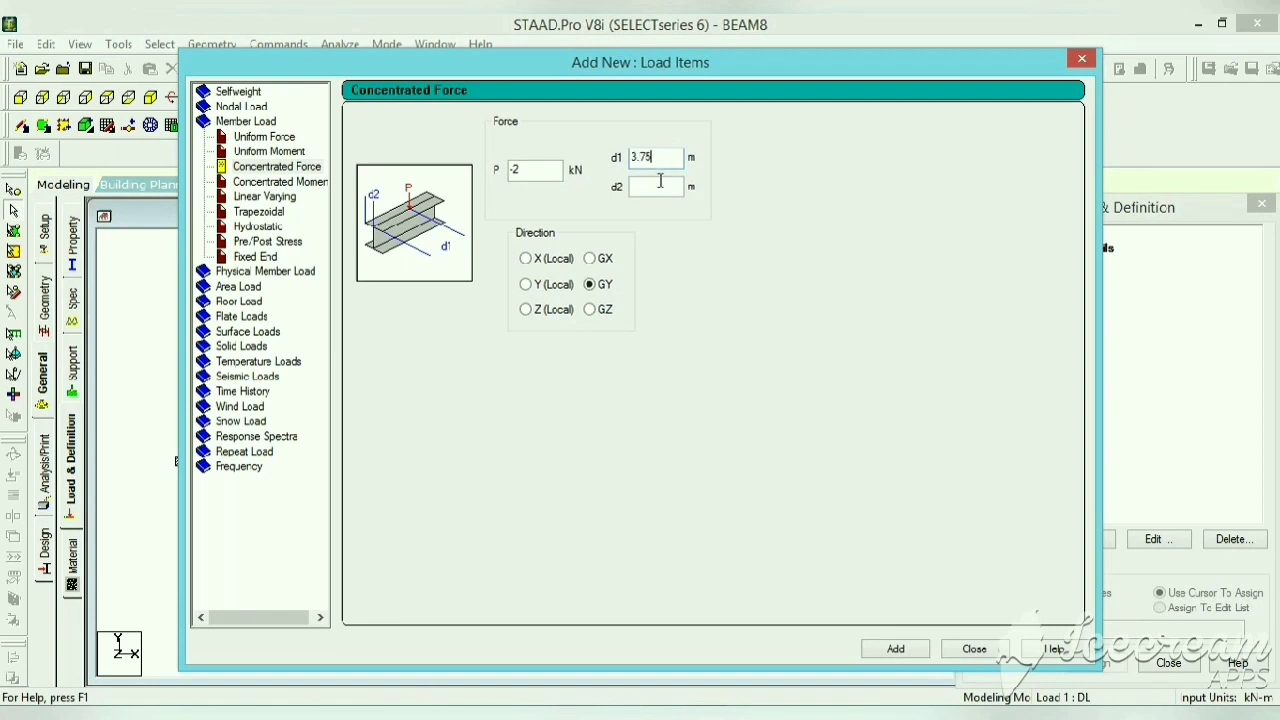
click(903, 645)
click(972, 648)
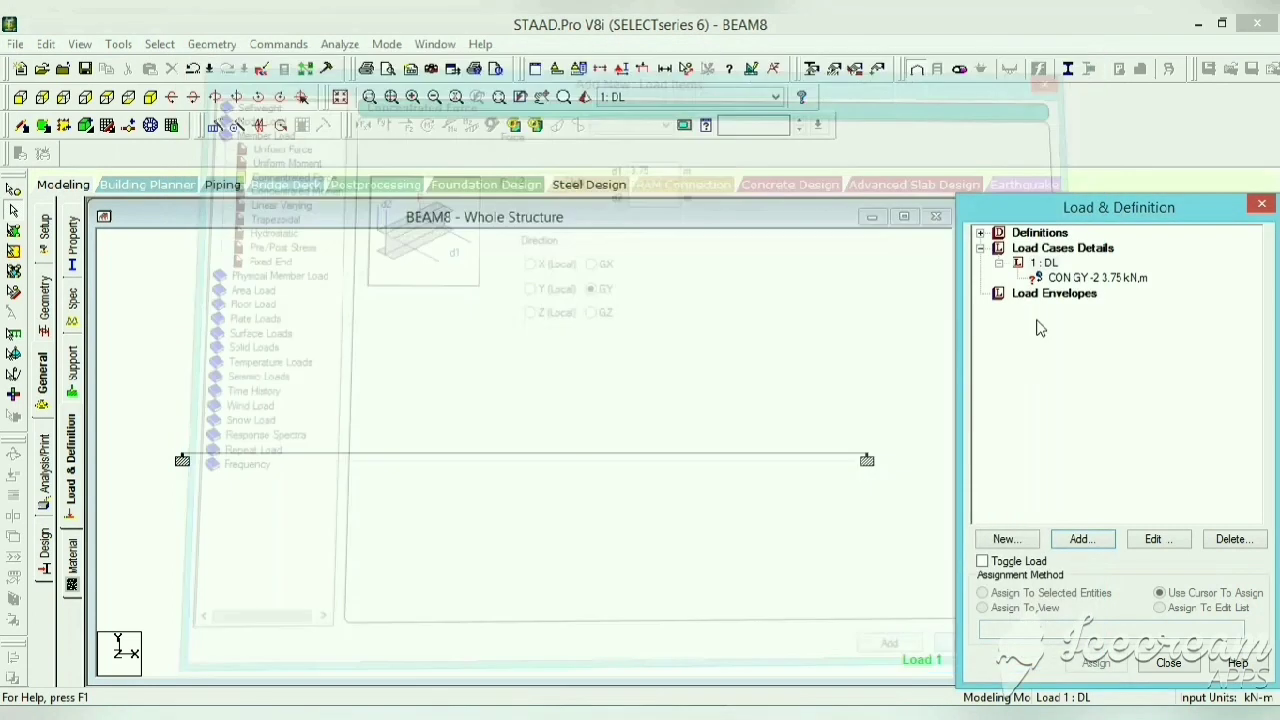
Step: Assign the concentrated force in load case DL to the selected BEAM8 beam
click(643, 456)
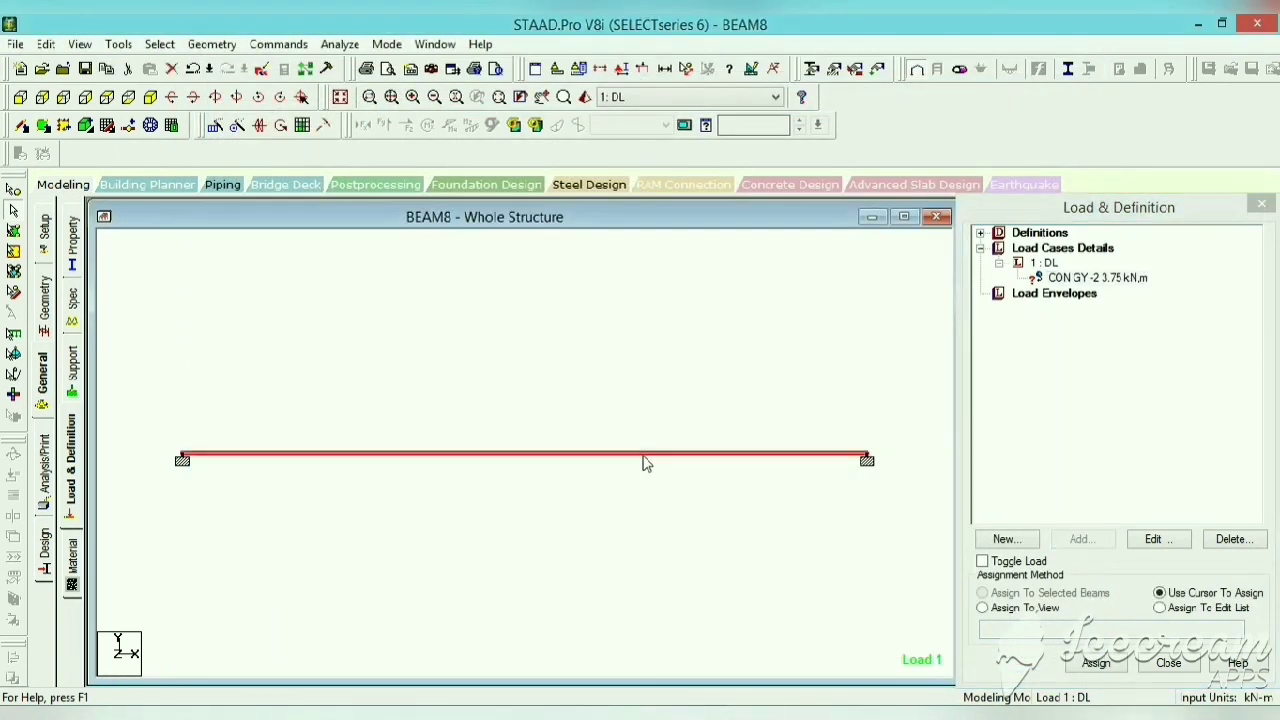
click(1086, 594)
click(1096, 663)
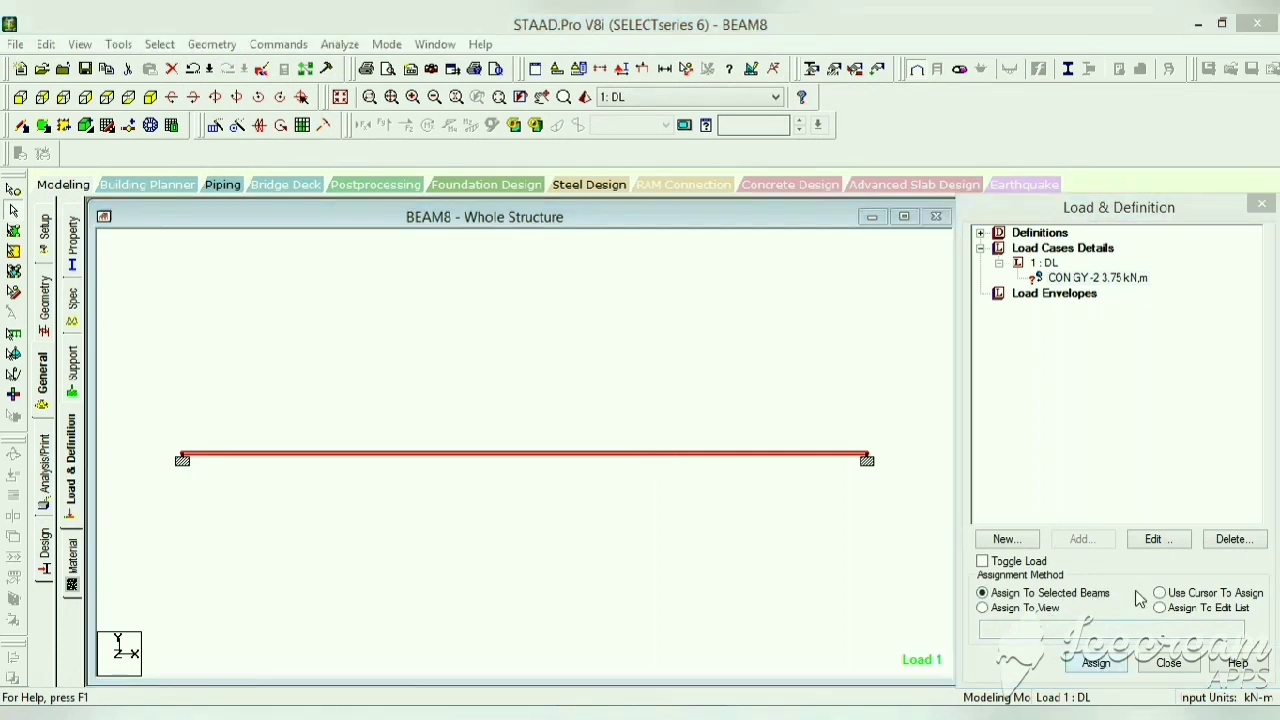
click(1134, 491)
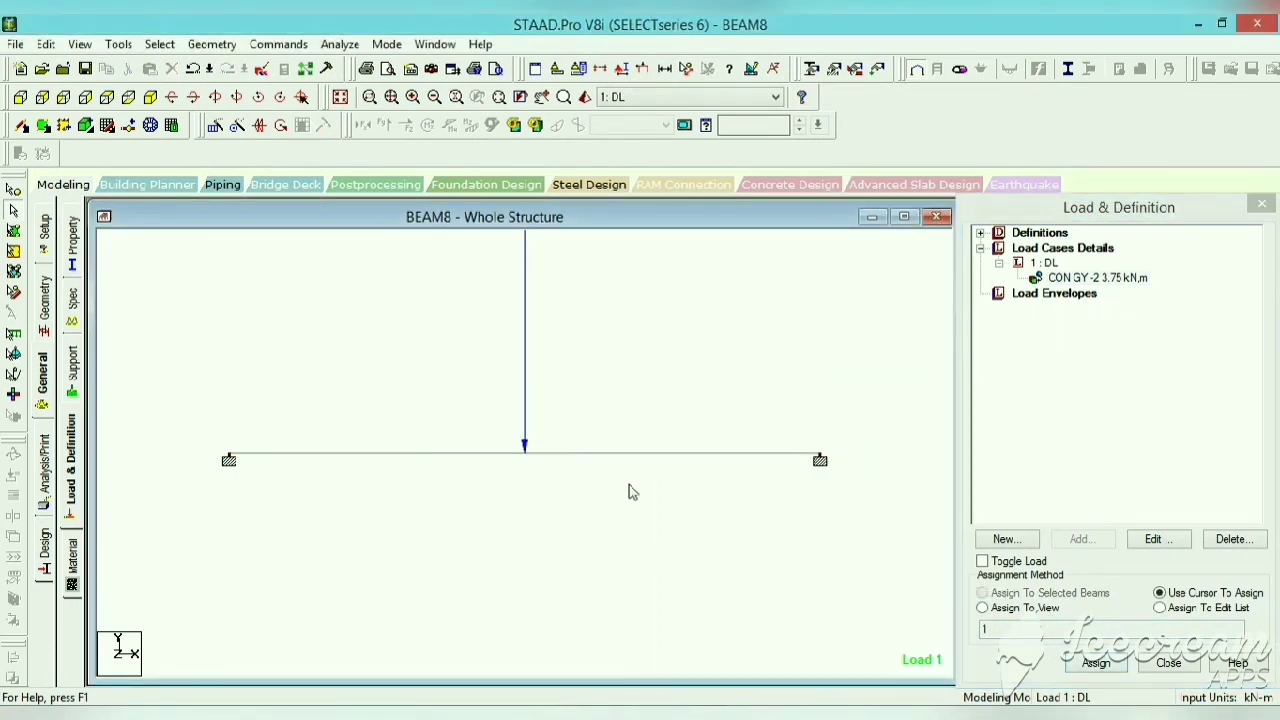
Step: Start a new Space model named BEAM 9 in meter and kilonewton units with Add Beam, without saving the changes to BEAM8
click(15, 44)
click(30, 634)
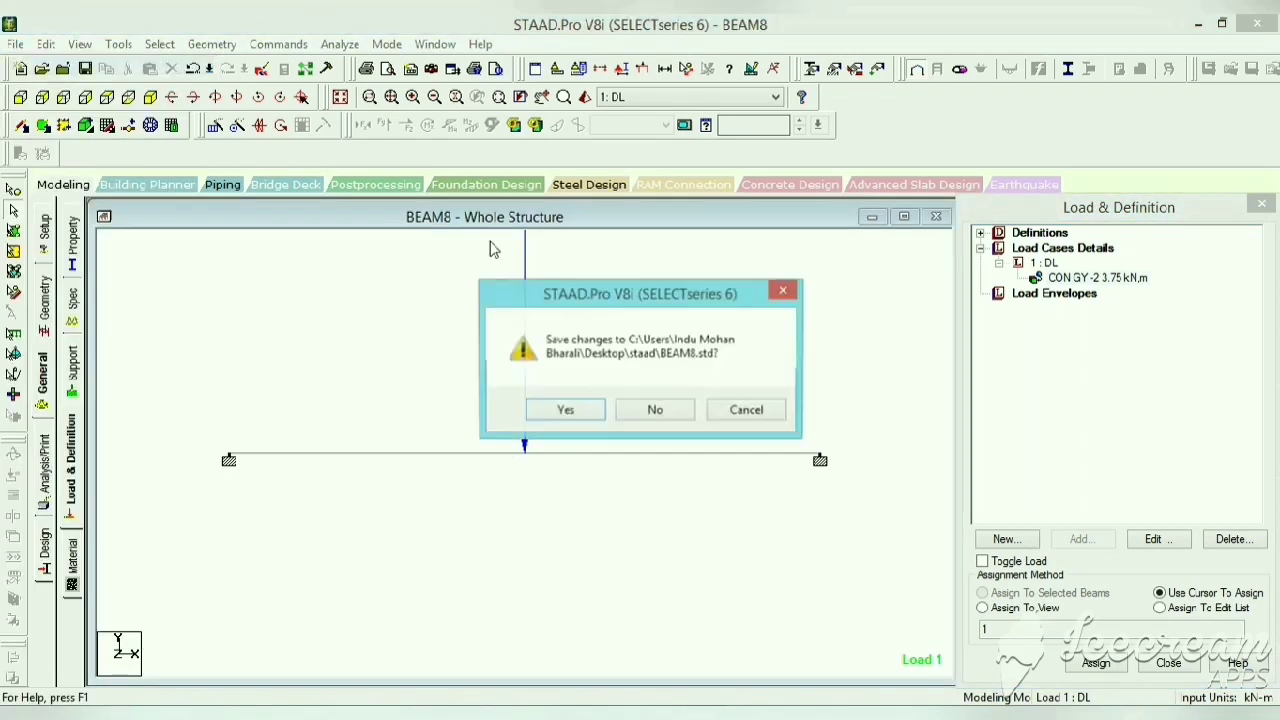
click(655, 412)
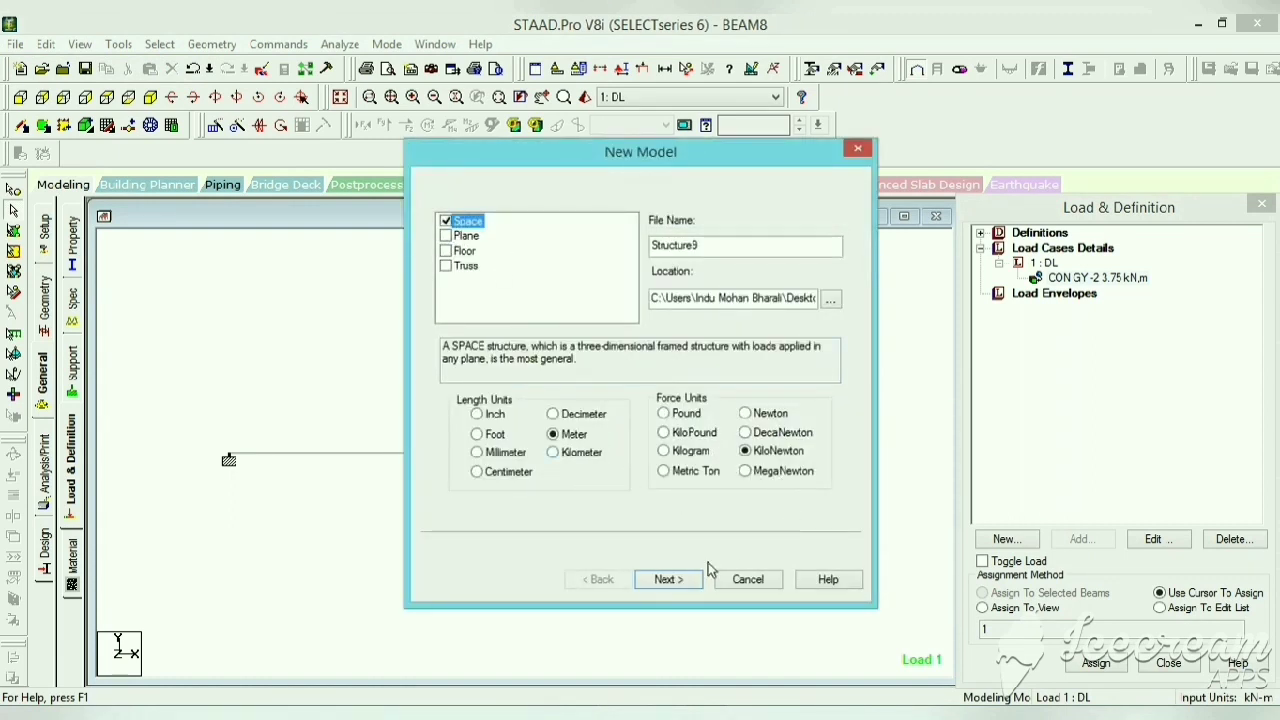
drag(690, 247, 625, 258)
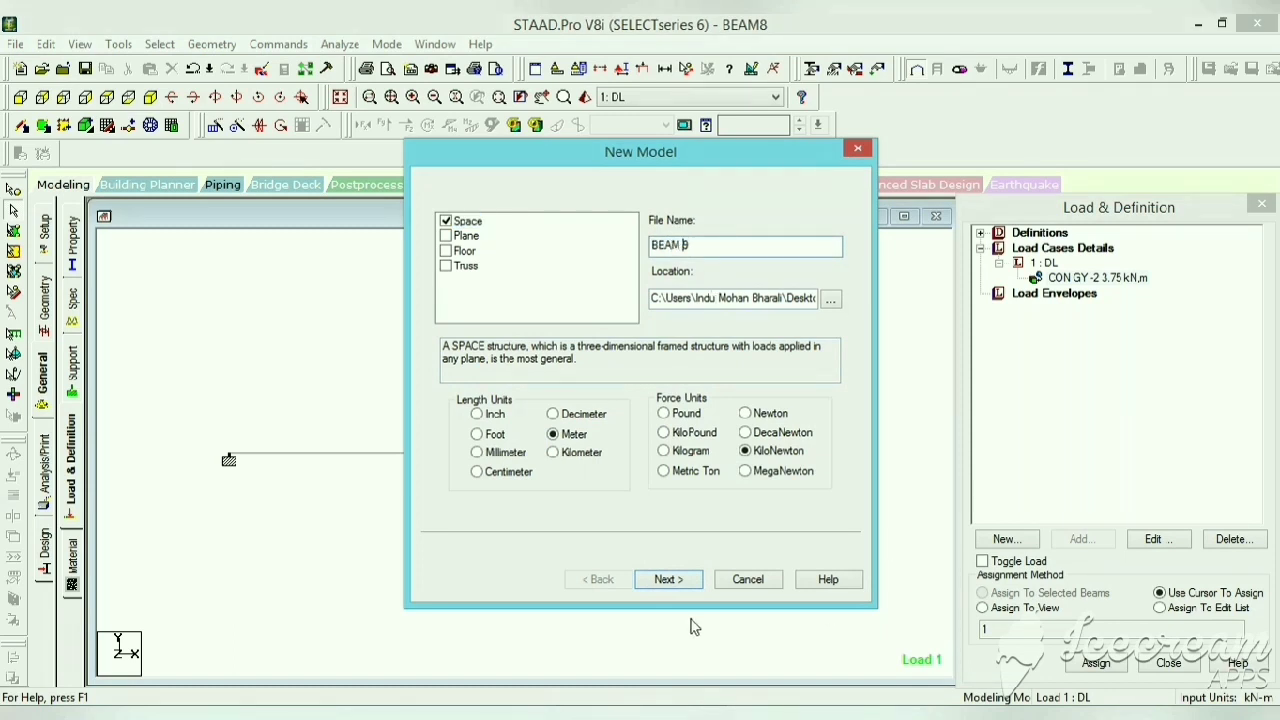
click(672, 580)
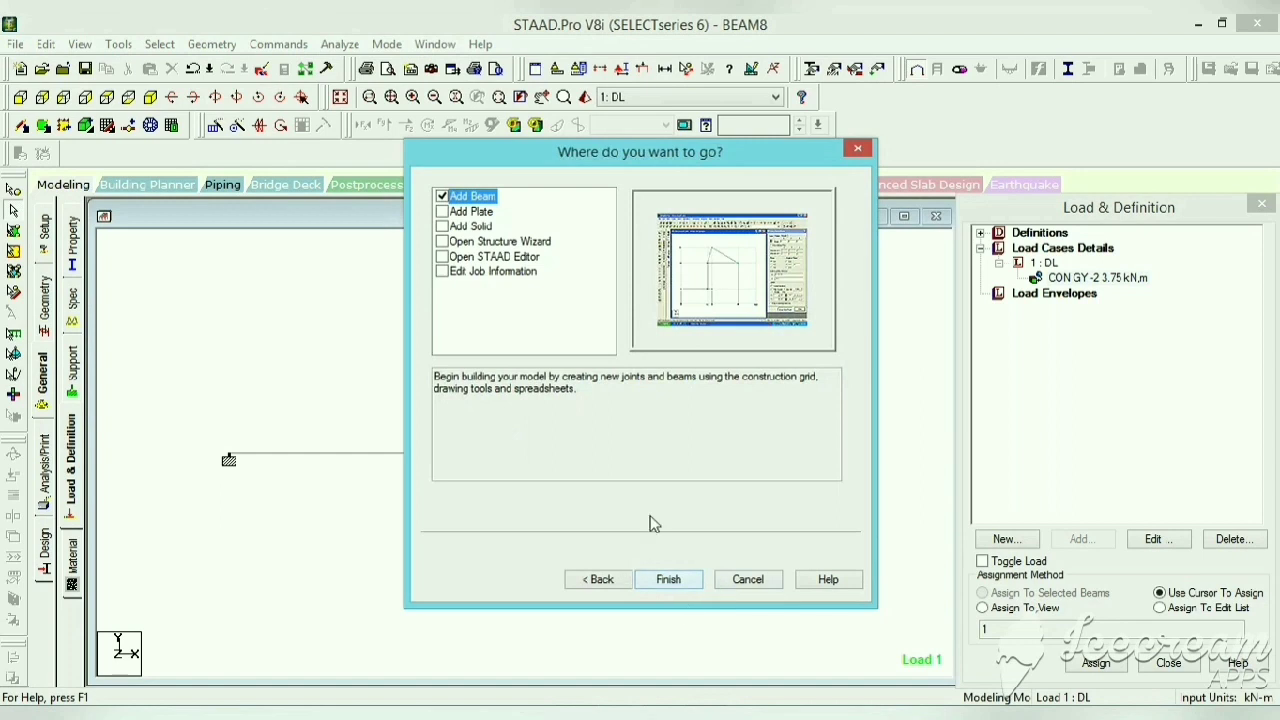
click(677, 582)
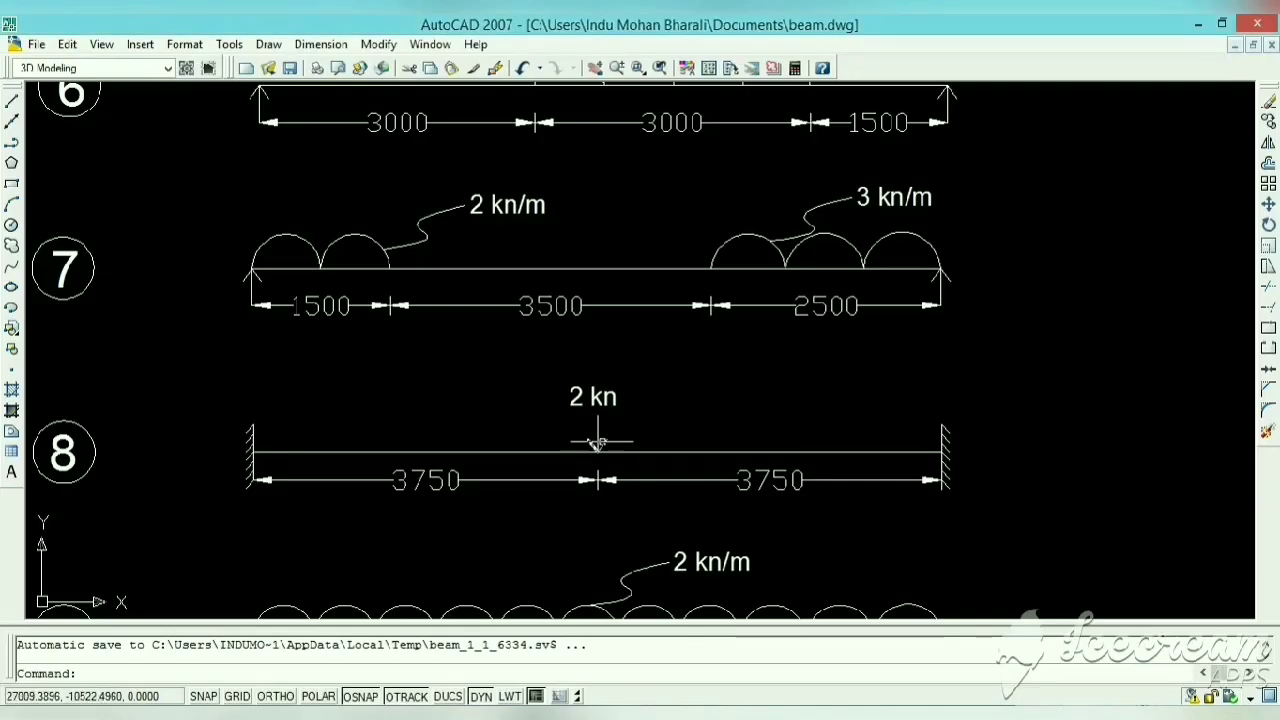
Step: Check beam 9 in the AutoCAD drawing, then in STAAD.Pro set the BEAM 9 default grid to 20 X lines at 0.5 m spacing
scroll(697, 520, down, 2)
scroll(690, 360, up, 4)
mouse_move(679, 453)
middle_down()
mouse_move(586, 471)
mouse_move(493, 523)
middle_up()
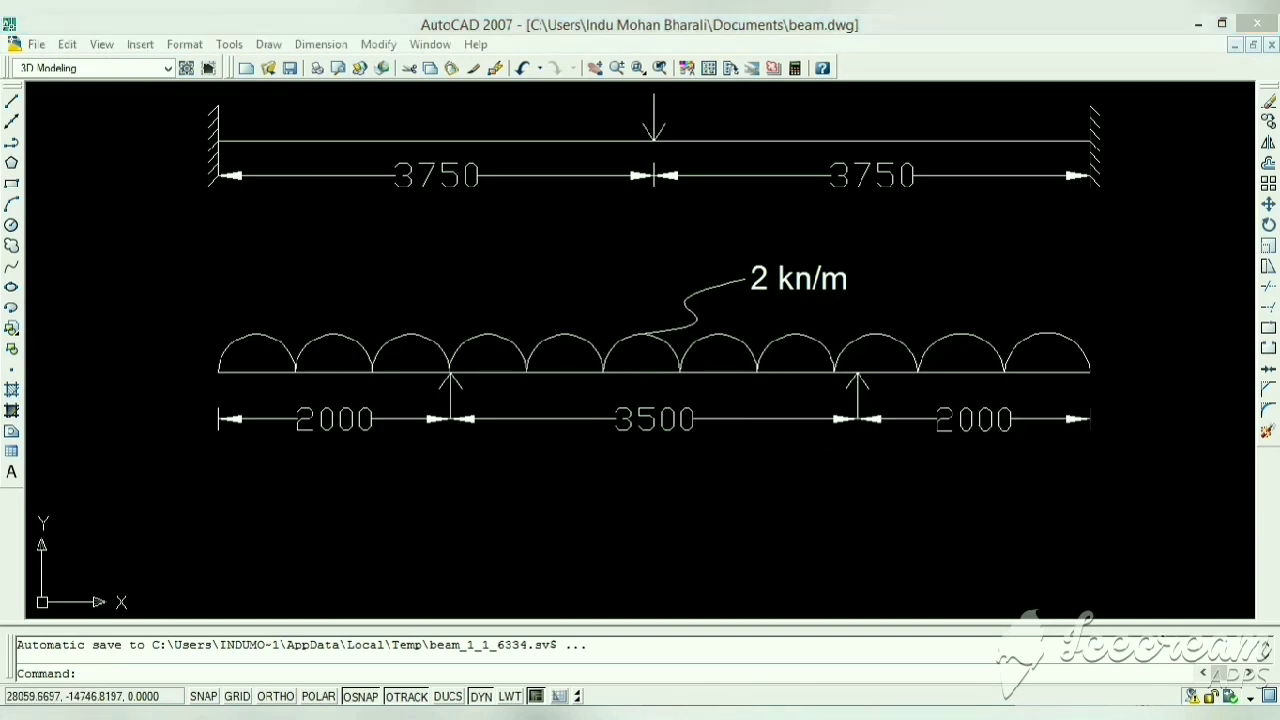
right_click(706, 714)
click(706, 714)
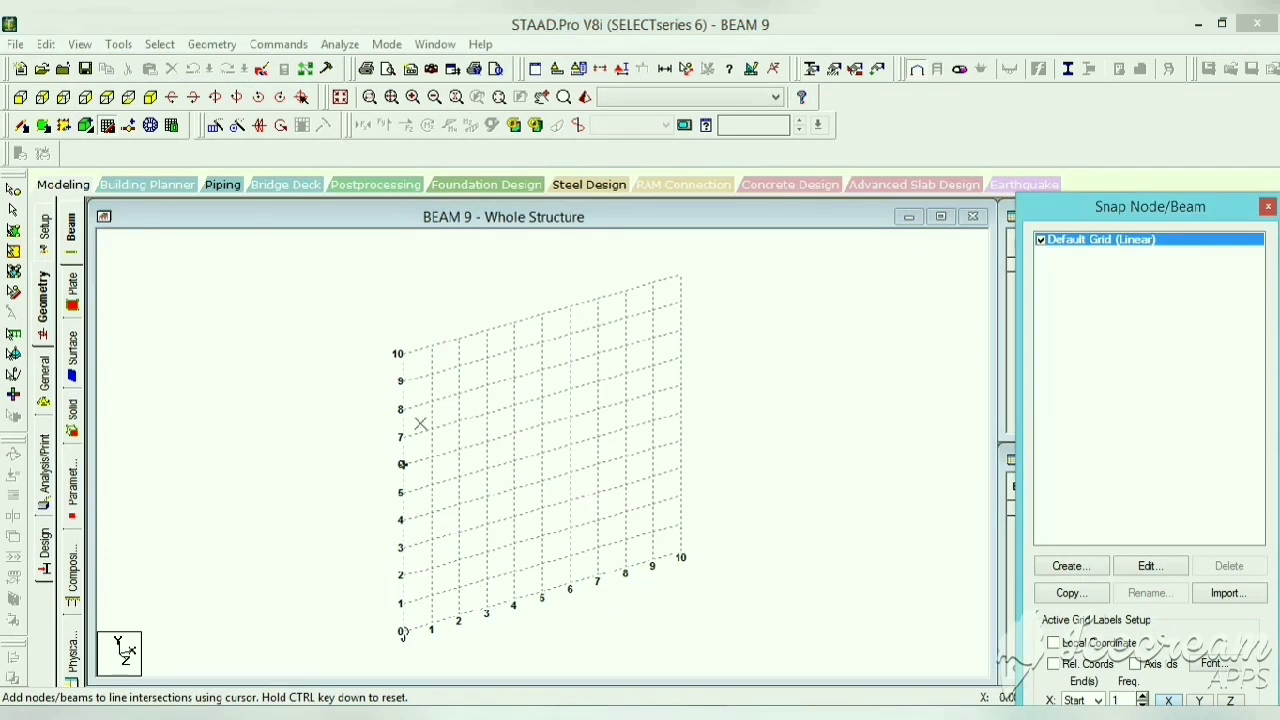
click(1146, 567)
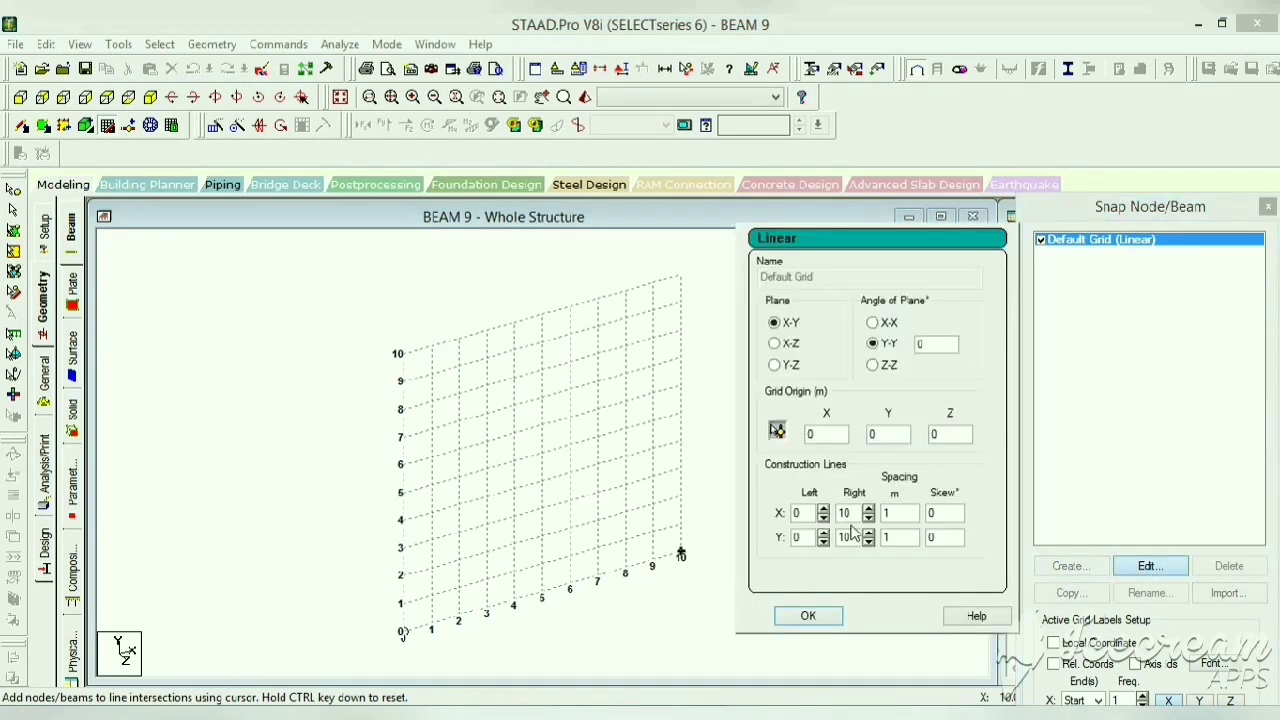
text(20)
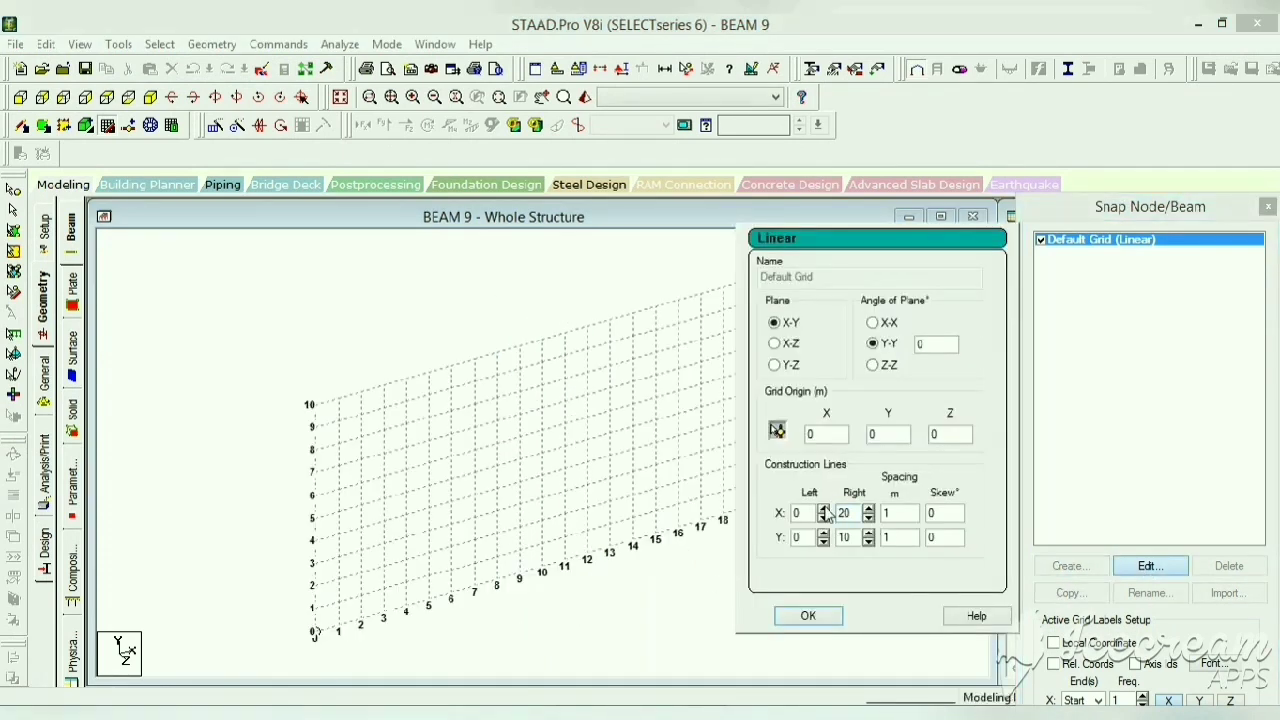
key(Tab)
click(826, 615)
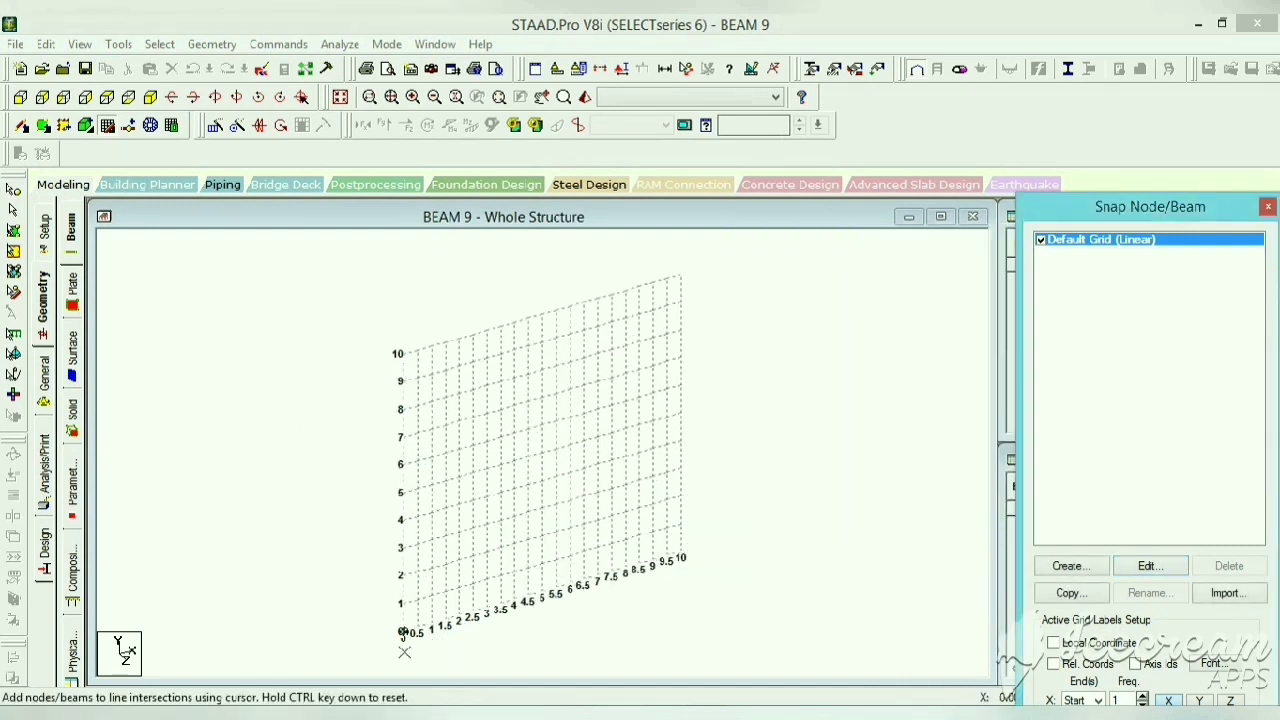
Step: Draw beam segments along the X axis with nodes at 0, 2, 5.5 and 7.5 m, then close the grid and show the front view
middle_drag(634, 586, 728, 530)
scroll(449, 581, up, 2)
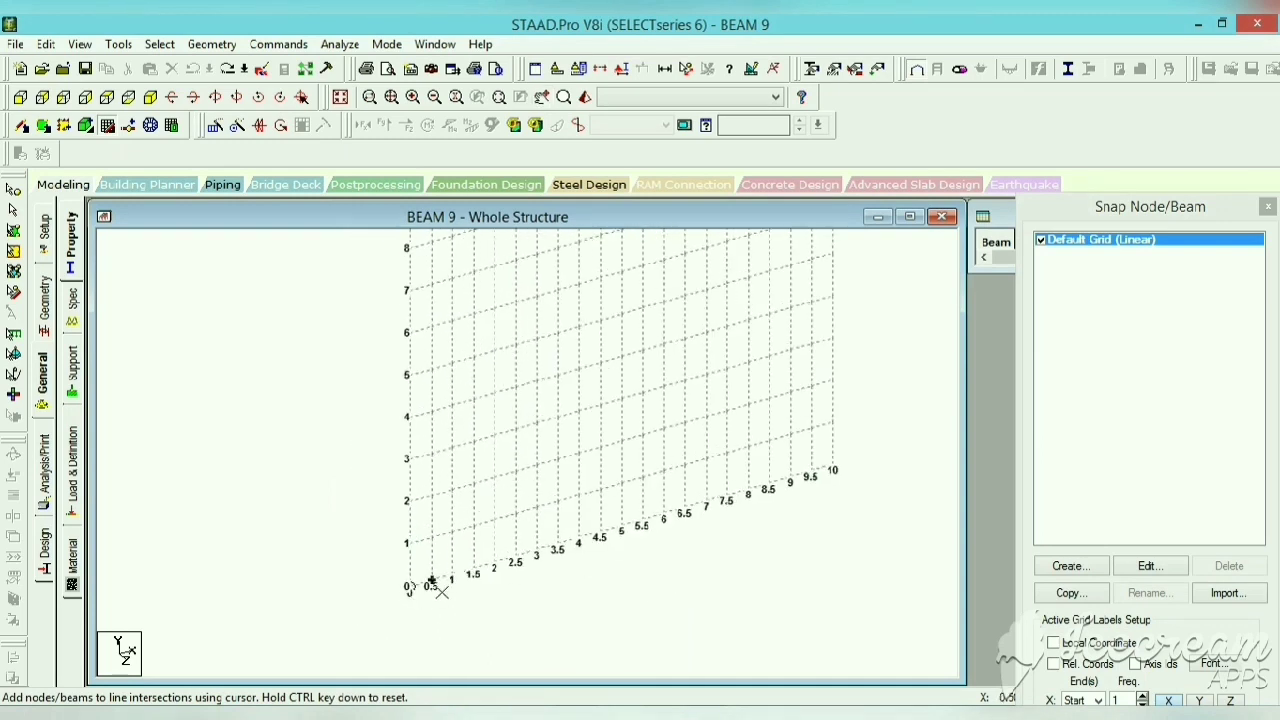
click(409, 586)
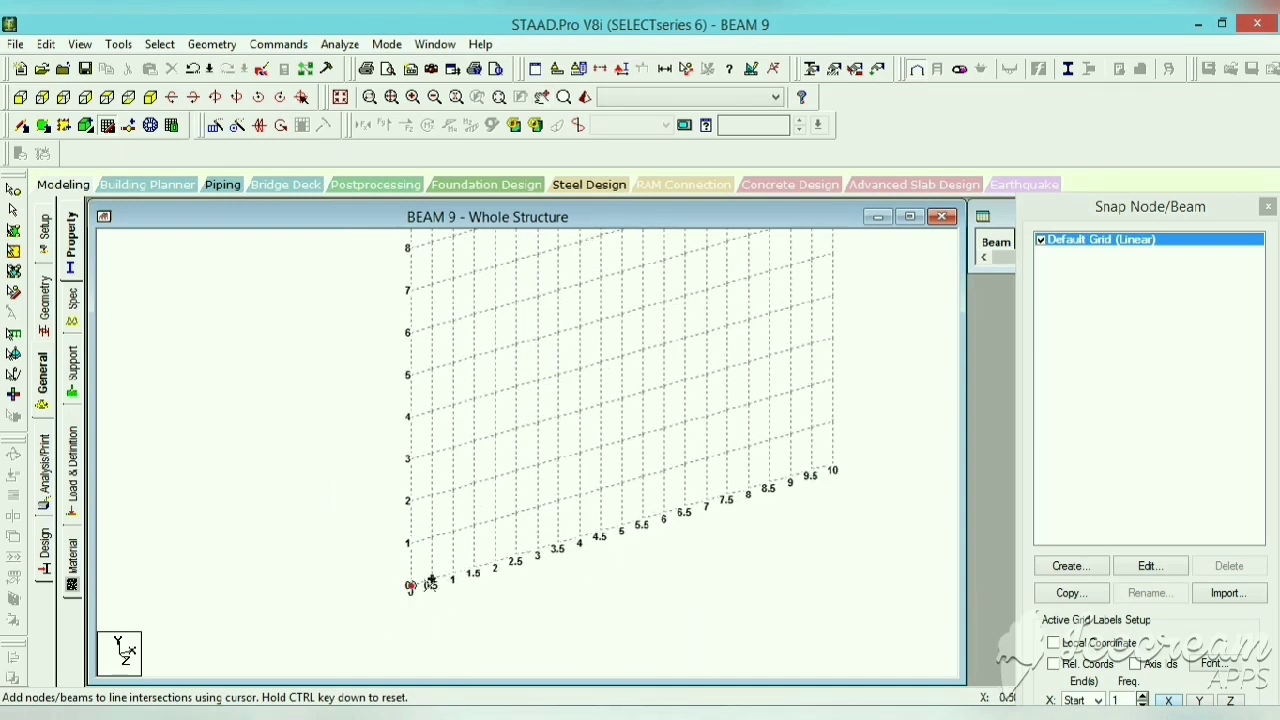
click(496, 564)
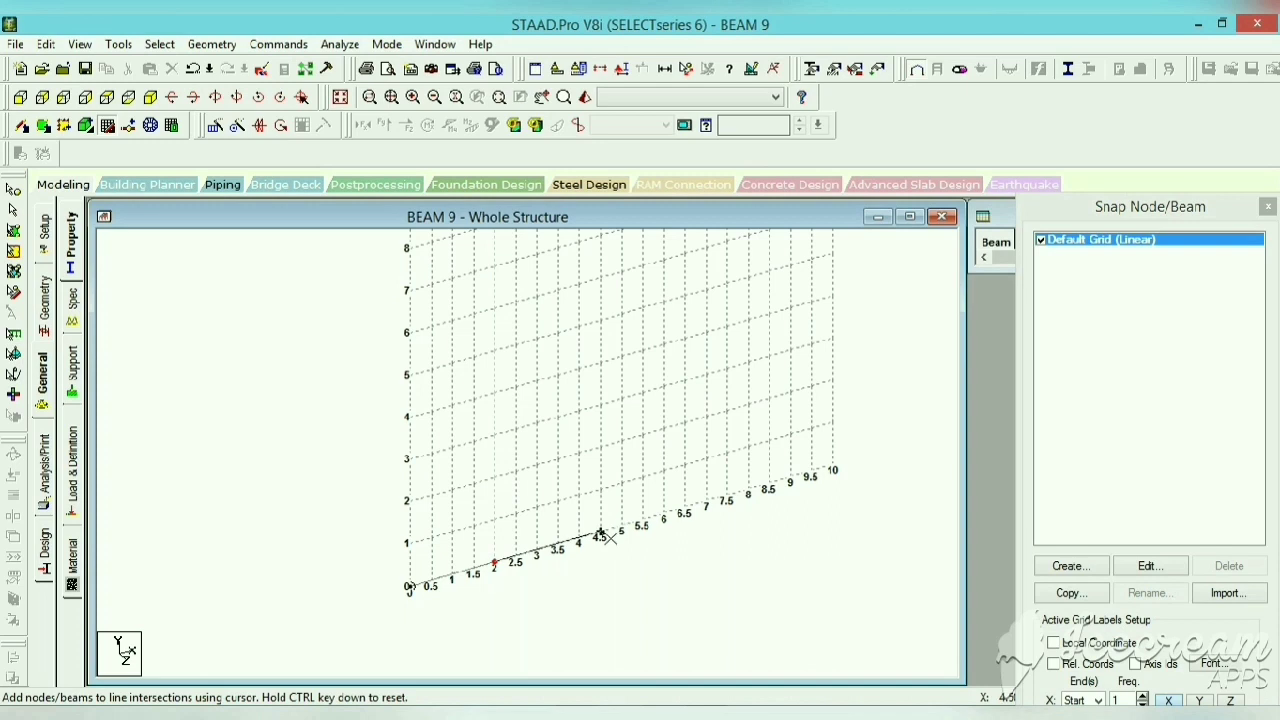
click(641, 521)
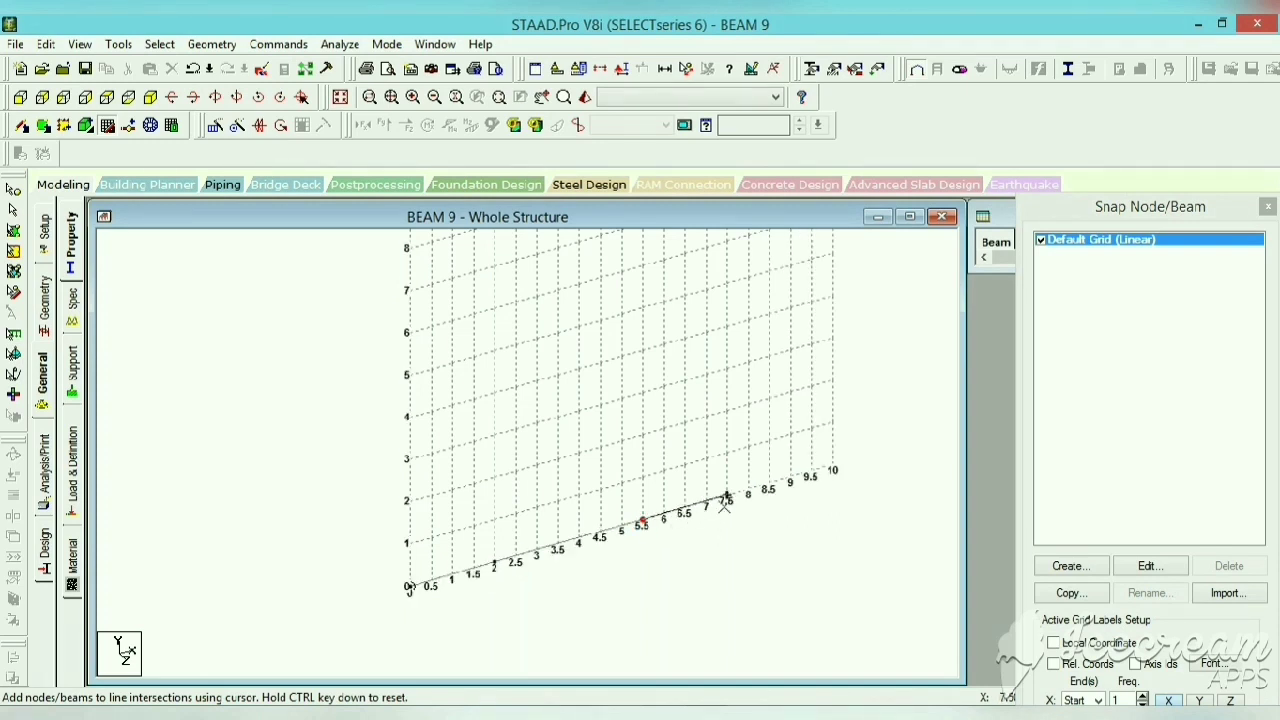
click(727, 496)
click(1268, 207)
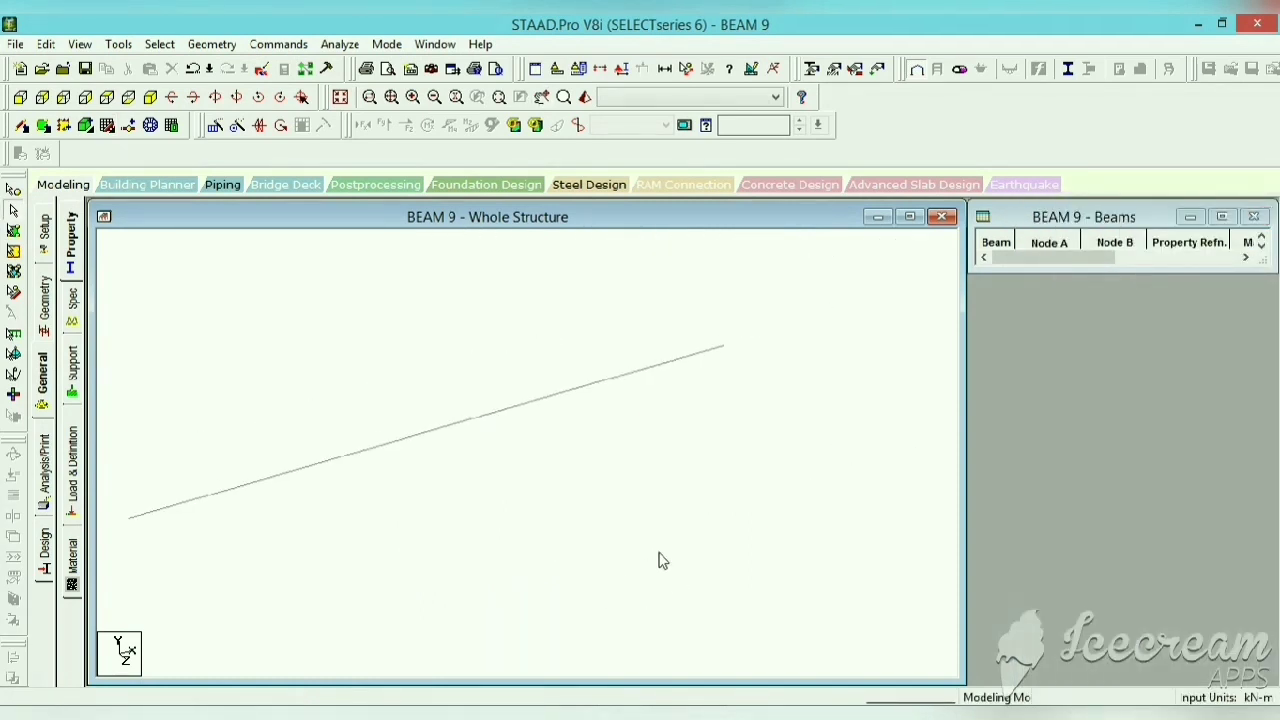
click(20, 96)
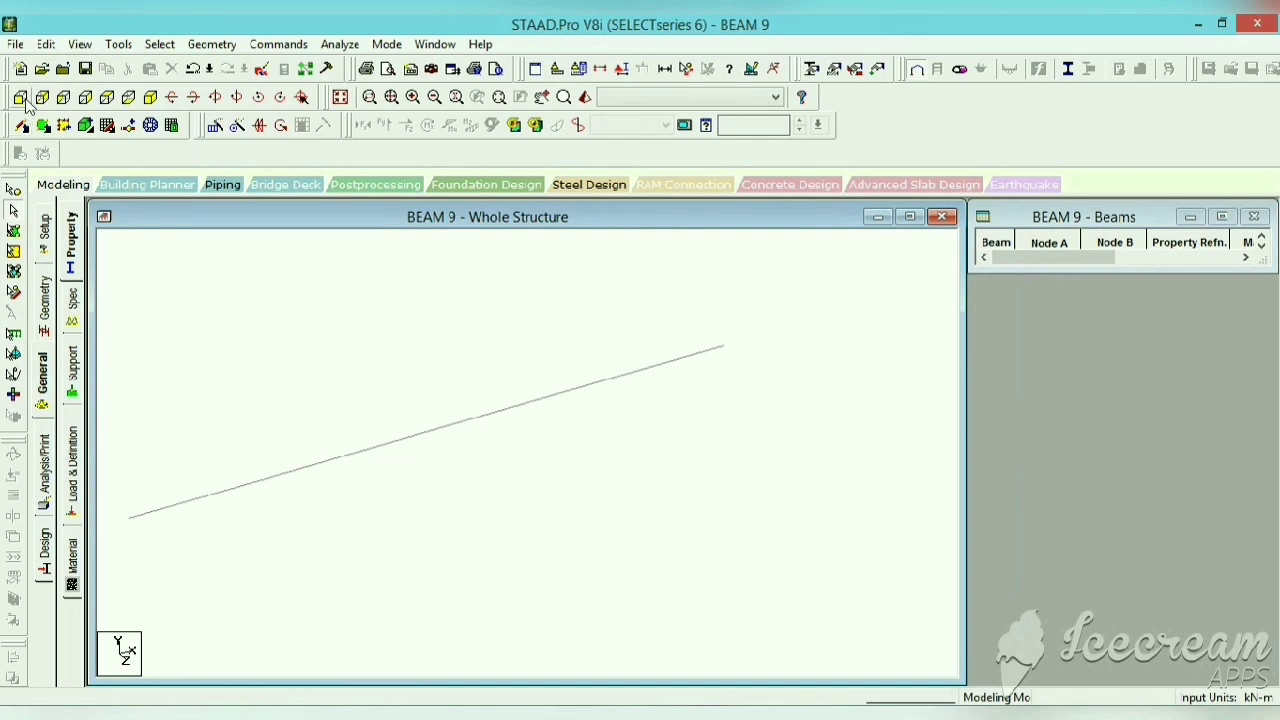
Step: Check the three BEAM 9 segments by selecting the middle, left and right ones in turn
click(542, 423)
click(418, 424)
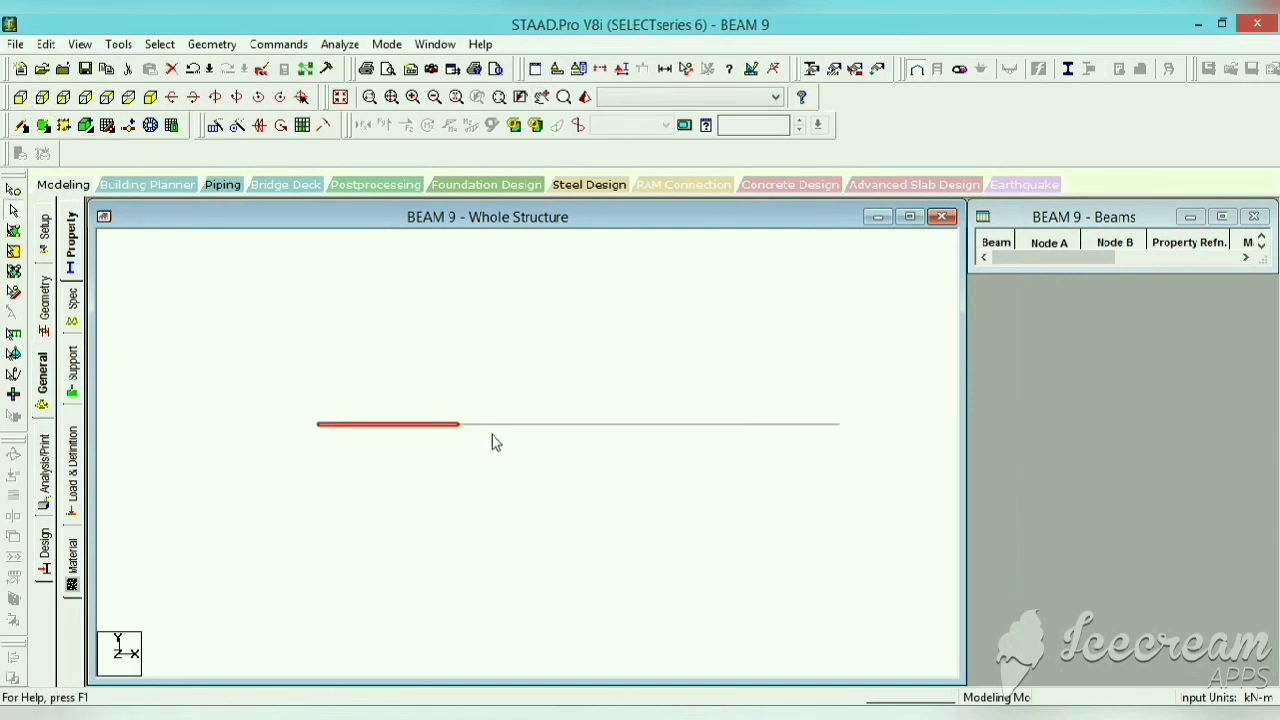
click(790, 425)
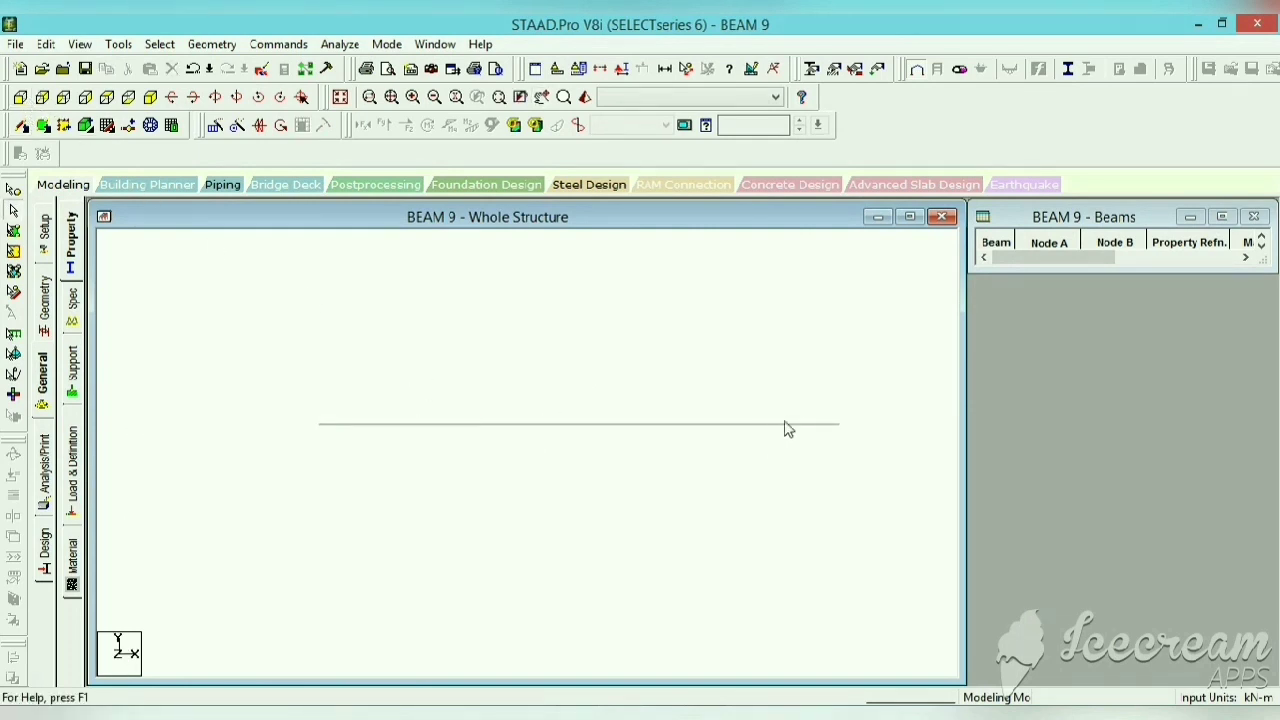
Step: Create a pinned support for the BEAM 9 model
click(43, 380)
click(73, 378)
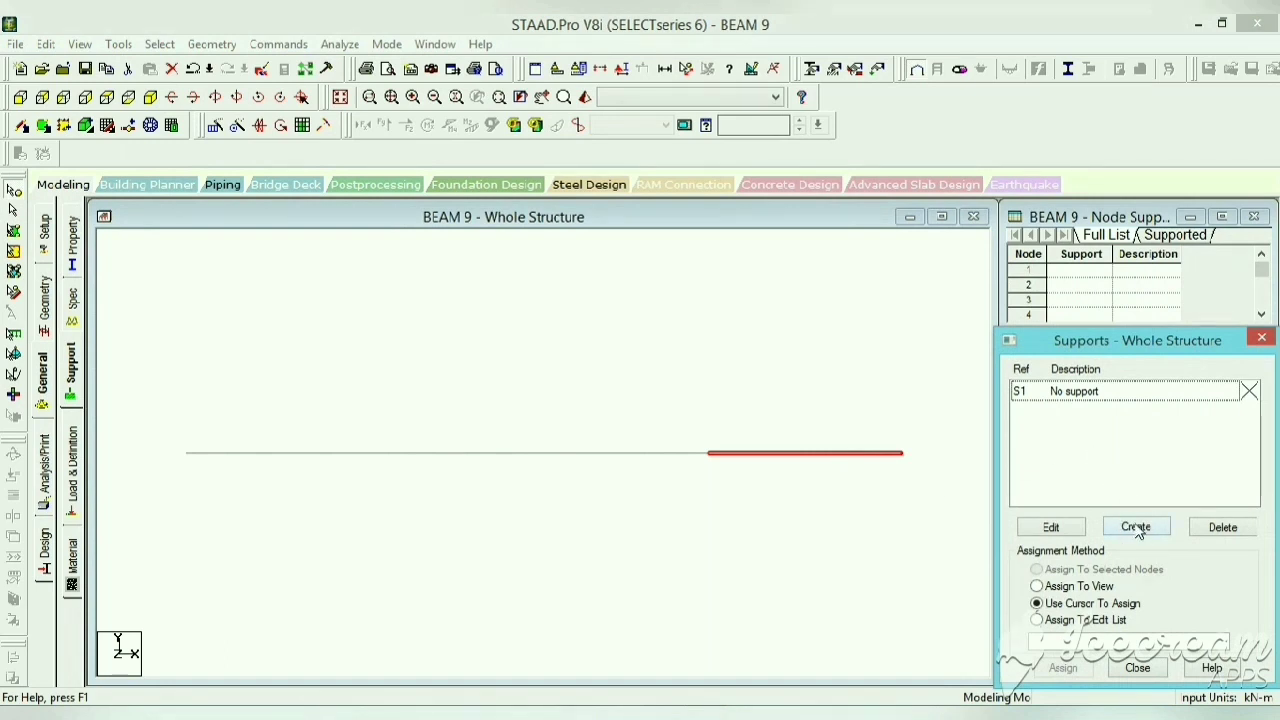
click(1136, 527)
click(979, 301)
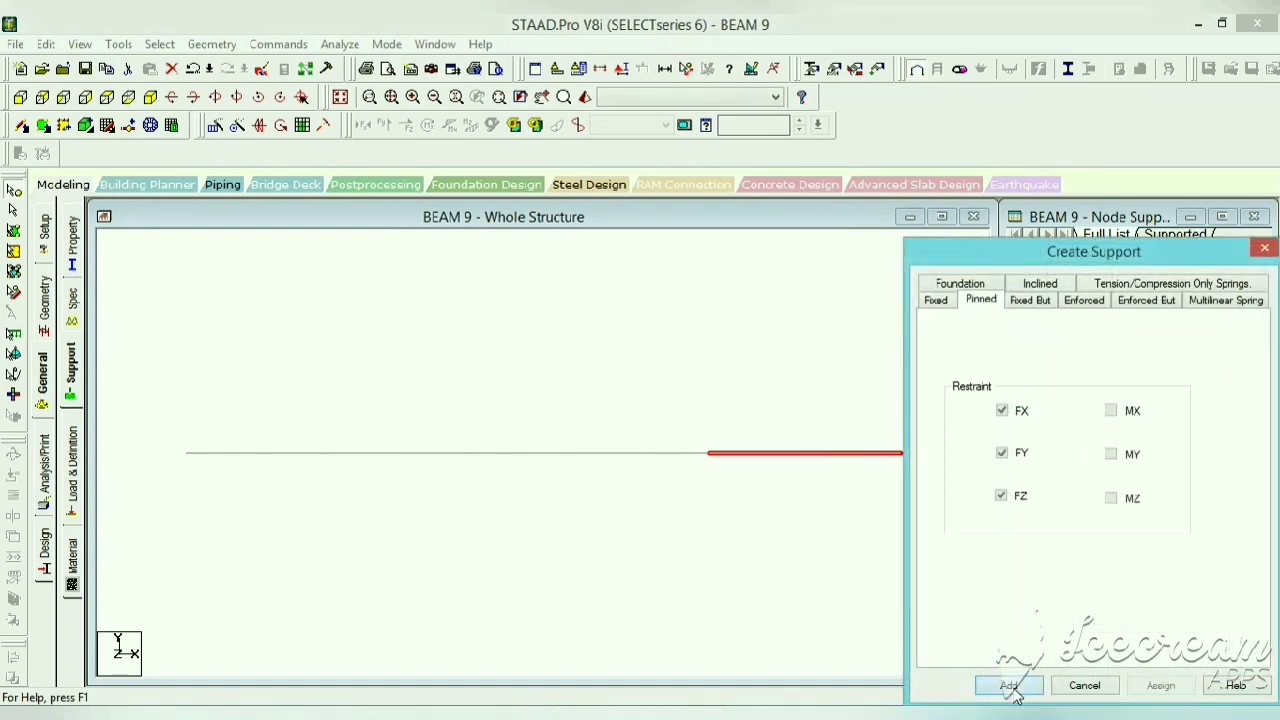
click(1009, 686)
Step: Assign the pinned support to the two interior nodes of the beam, nodes 2 and 3
click(1092, 410)
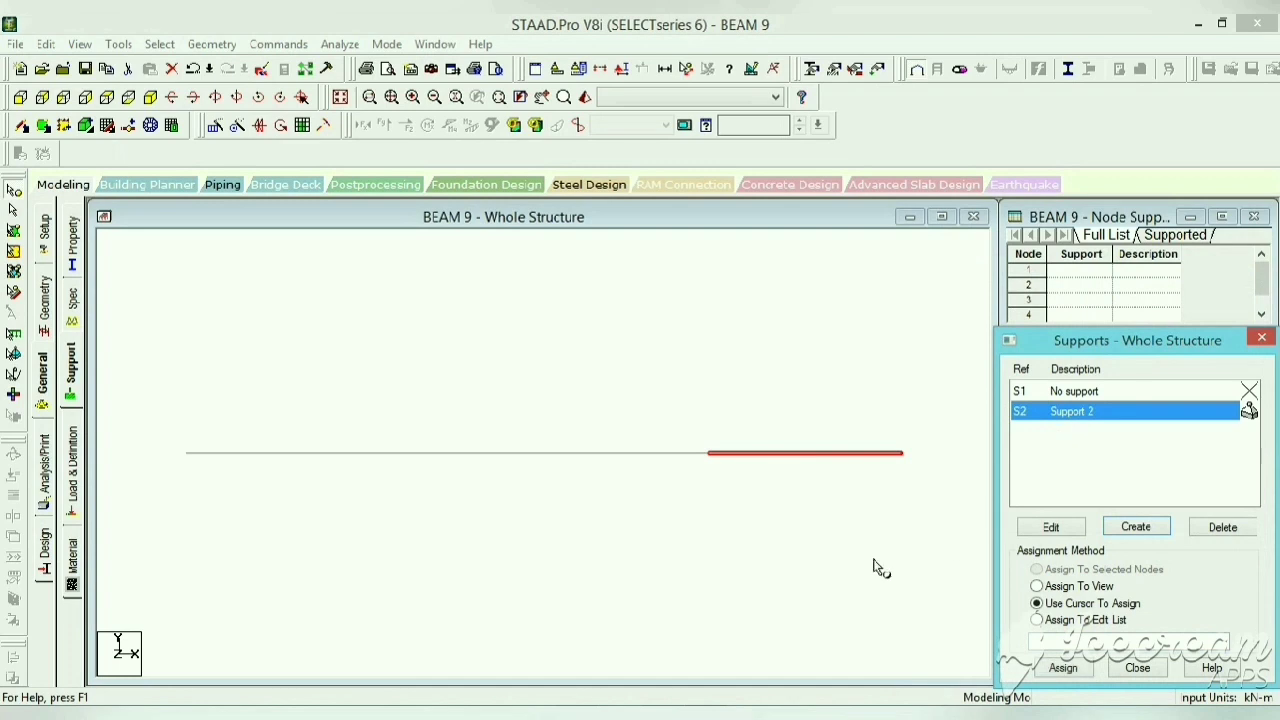
click(874, 566)
drag(776, 406, 297, 497)
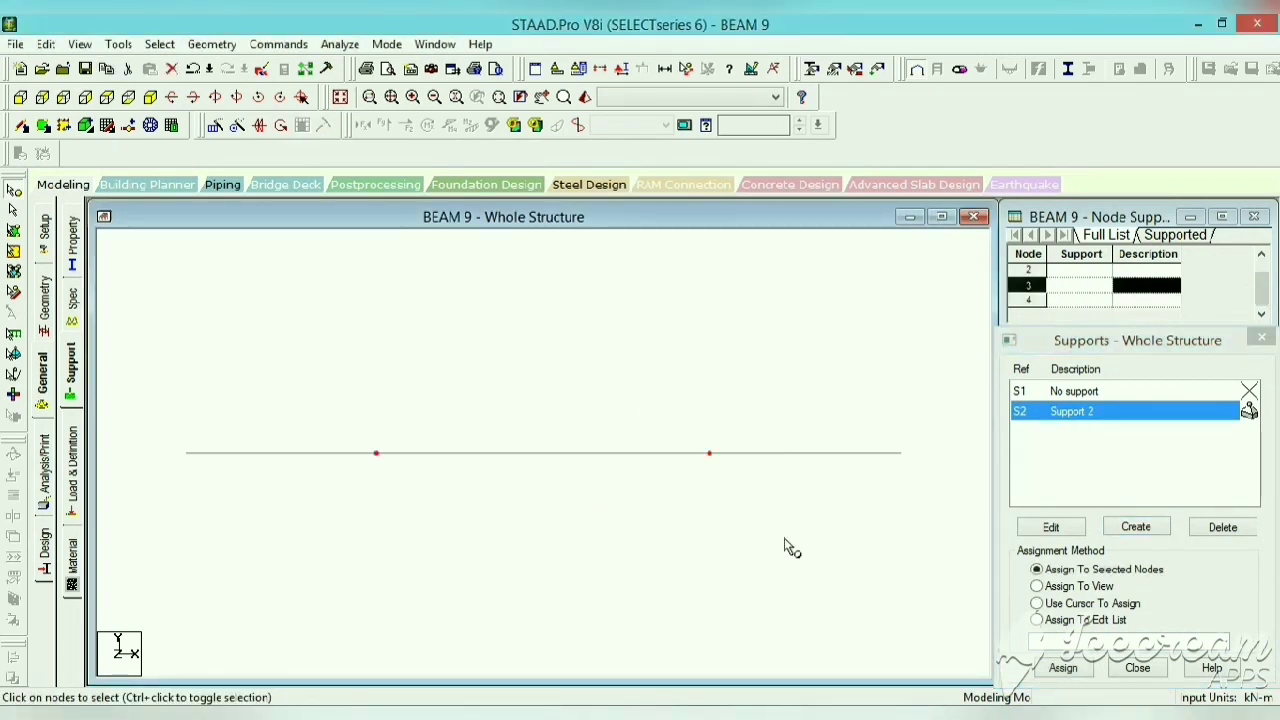
click(1070, 668)
click(1140, 557)
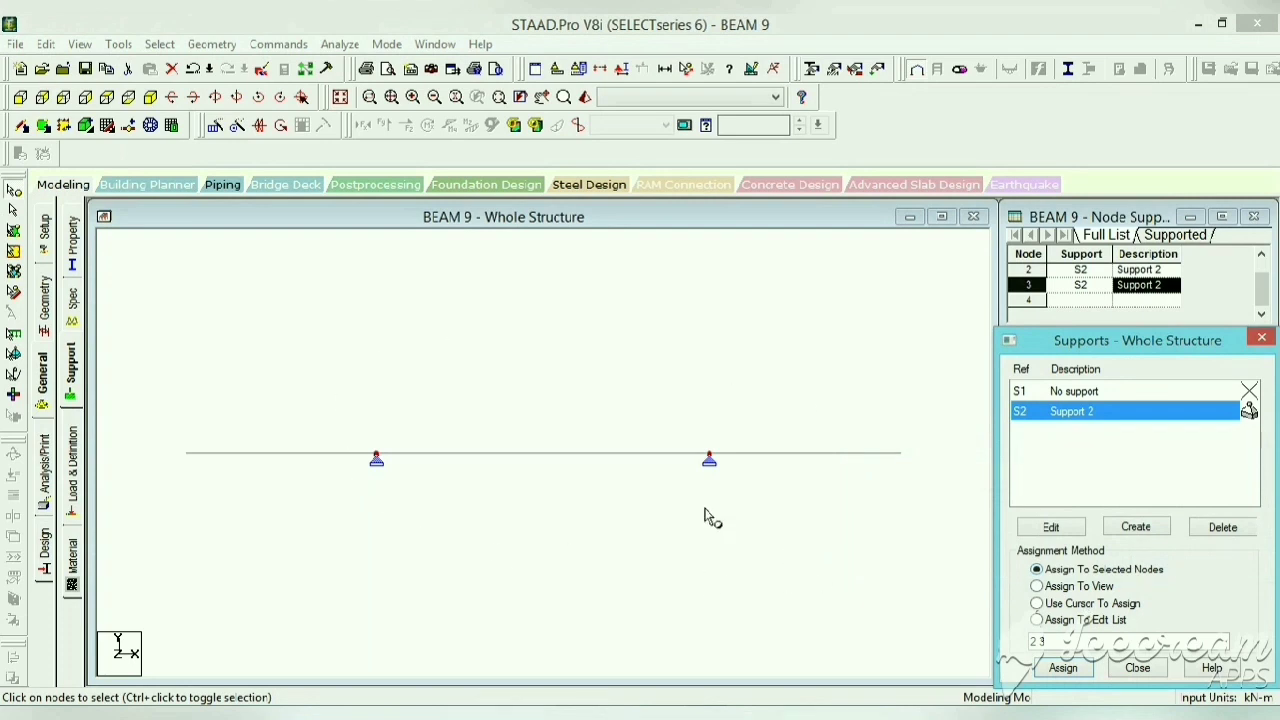
Step: Define a rectangular concrete section with YD 0.3 m and ZD 0.25 m
click(73, 246)
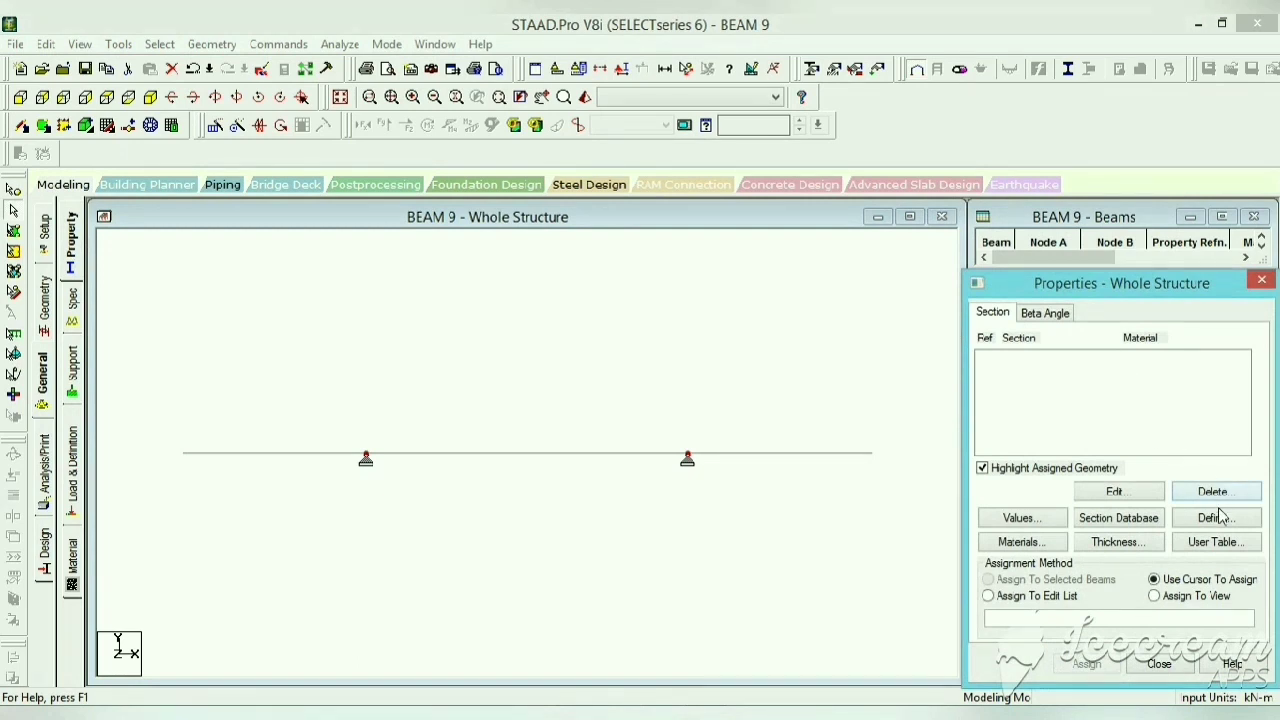
click(1214, 517)
click(380, 221)
click(736, 308)
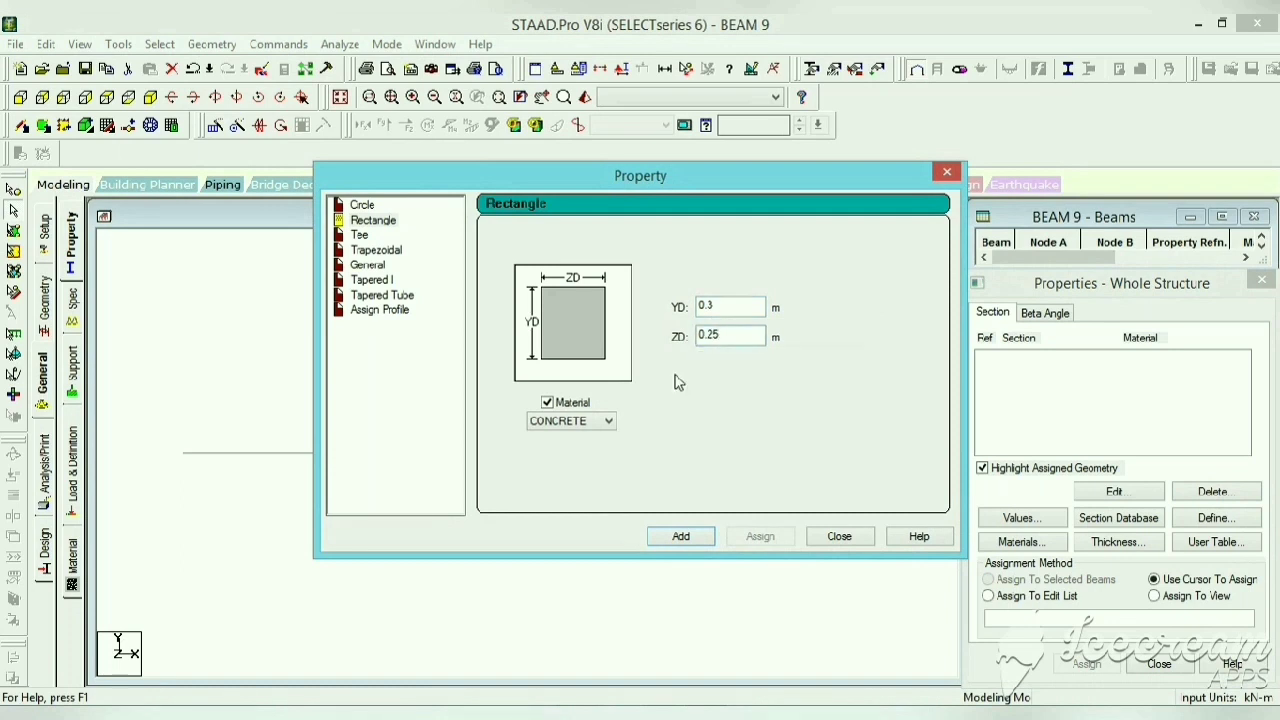
click(684, 536)
click(840, 537)
Step: Assign the Rect 0.30x0.25 concrete section to all three beam segments
drag(838, 398, 177, 463)
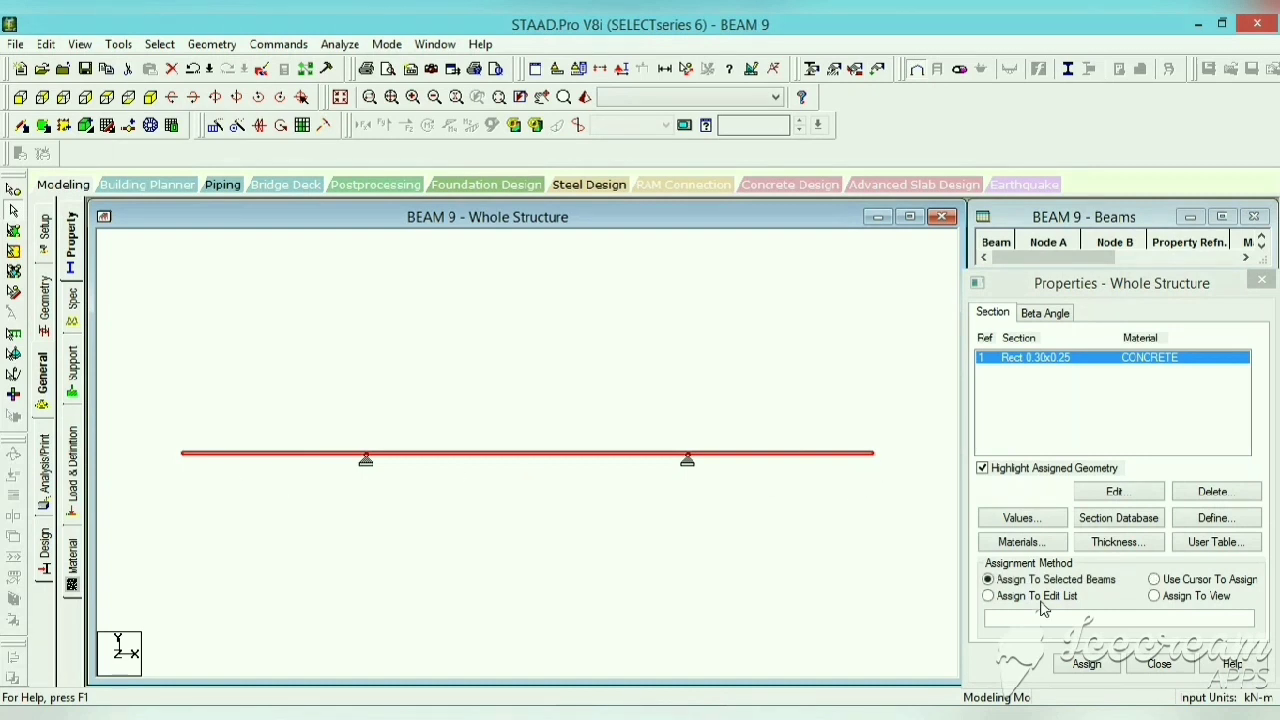
click(1088, 665)
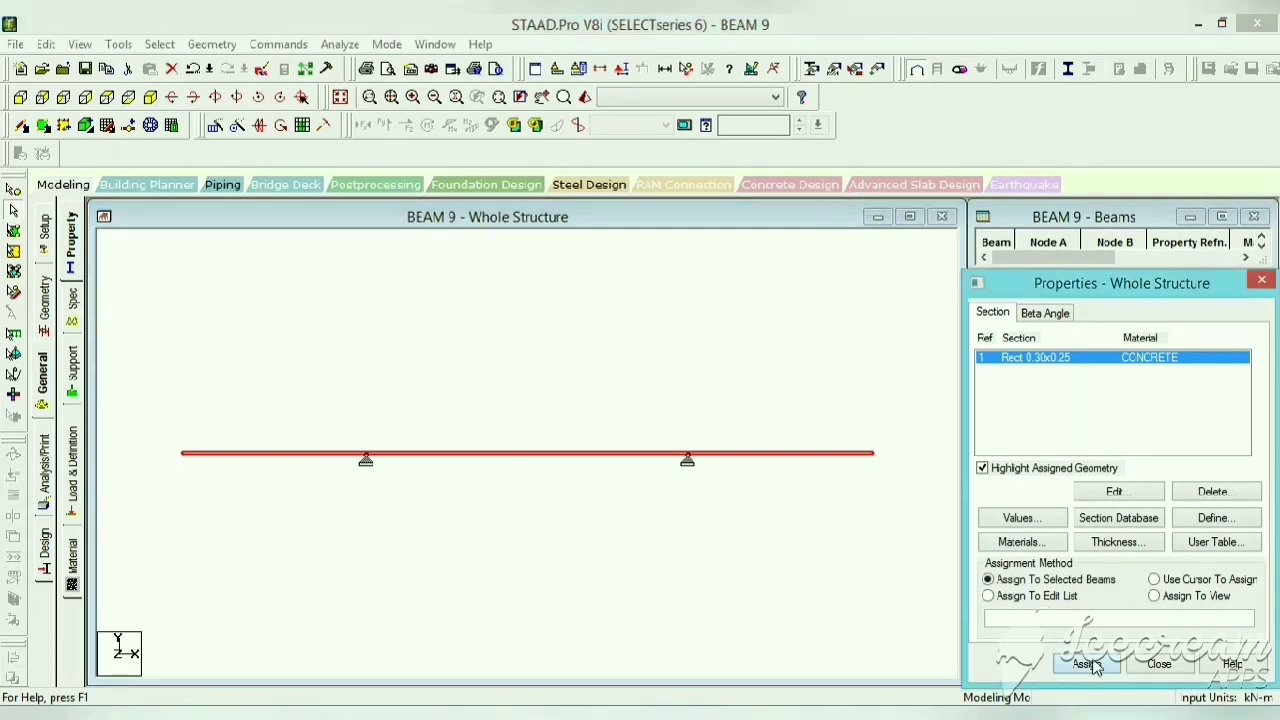
click(1135, 528)
click(783, 559)
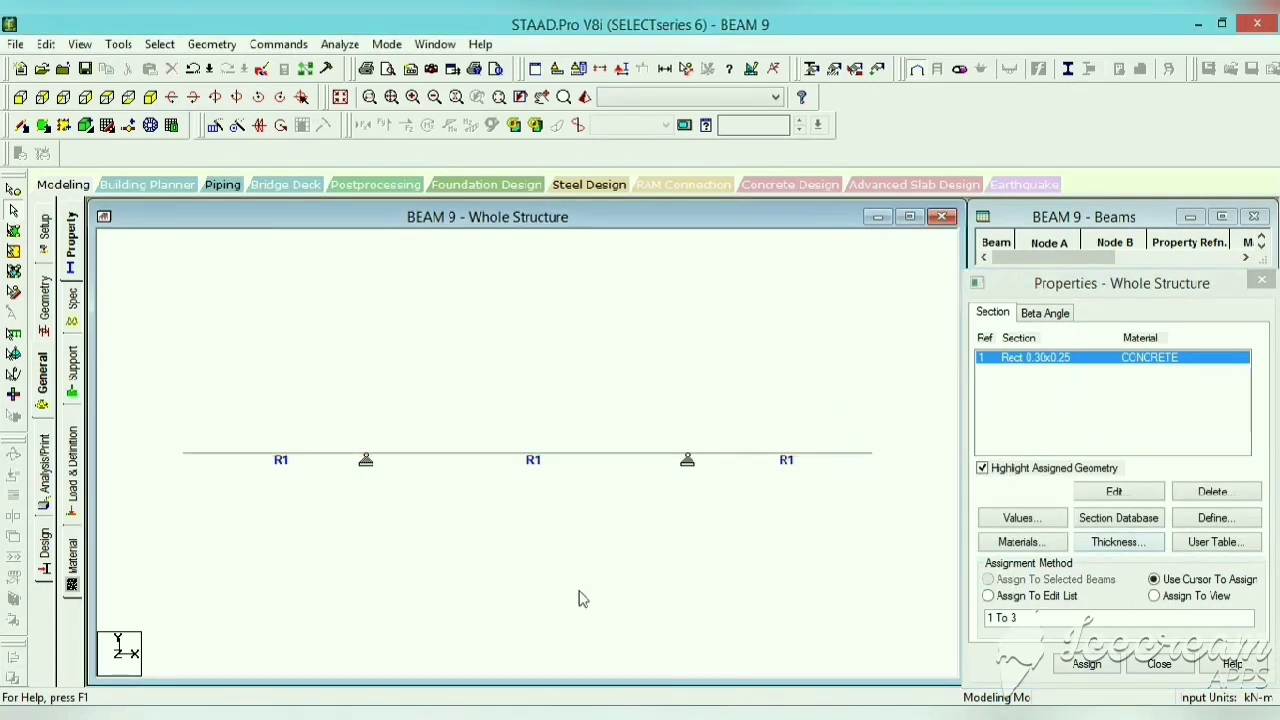
Step: Add a primary load case of loading type Dead titled DL
click(73, 478)
click(1040, 250)
click(1083, 540)
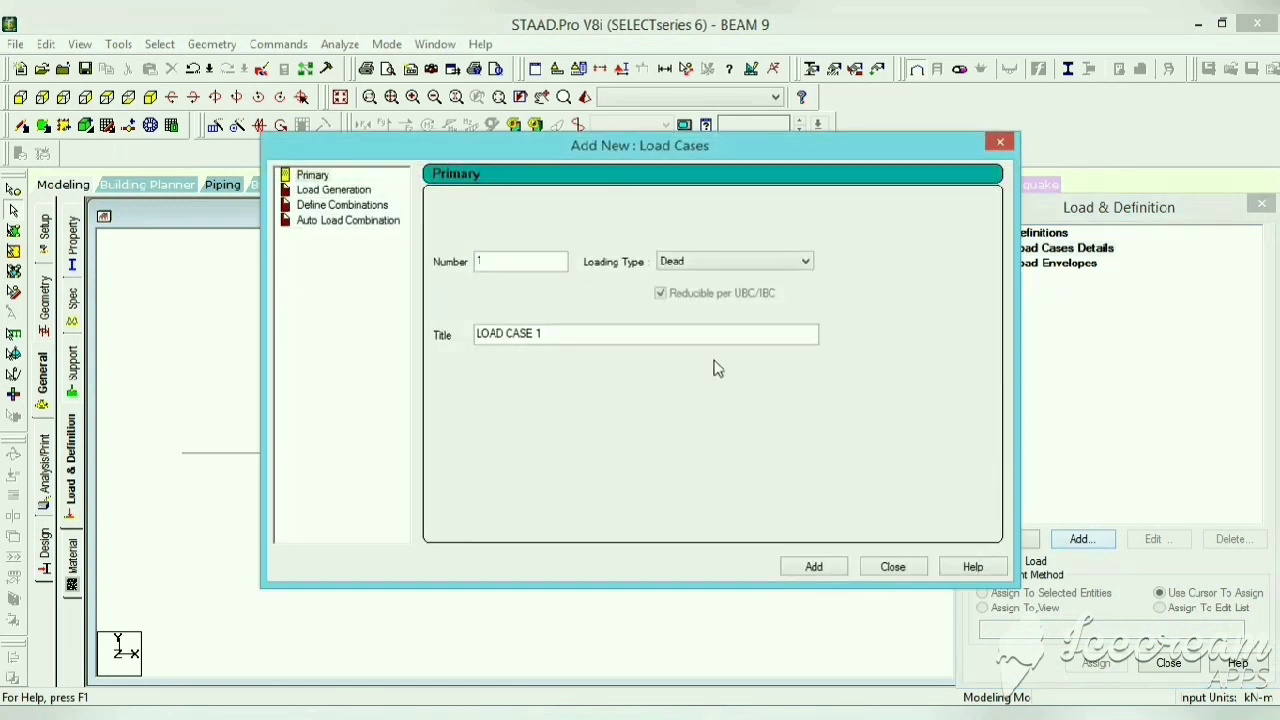
drag(567, 333, 402, 339)
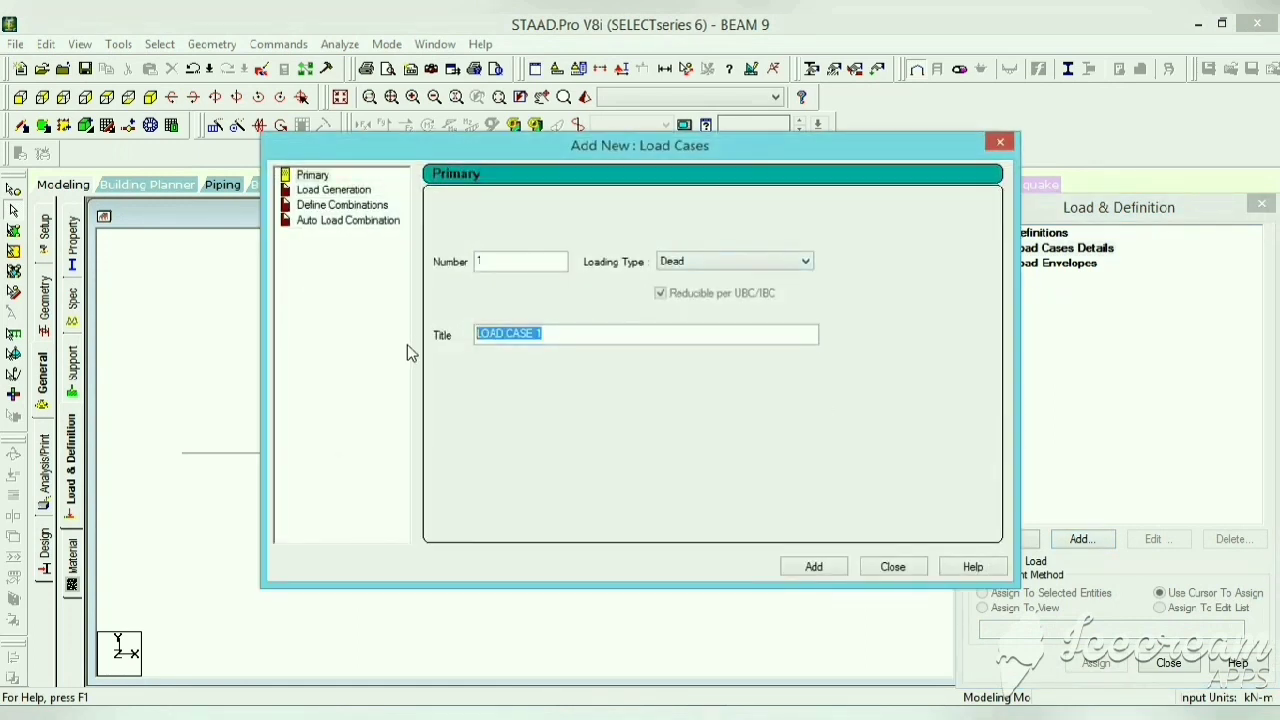
text(DL)
click(818, 567)
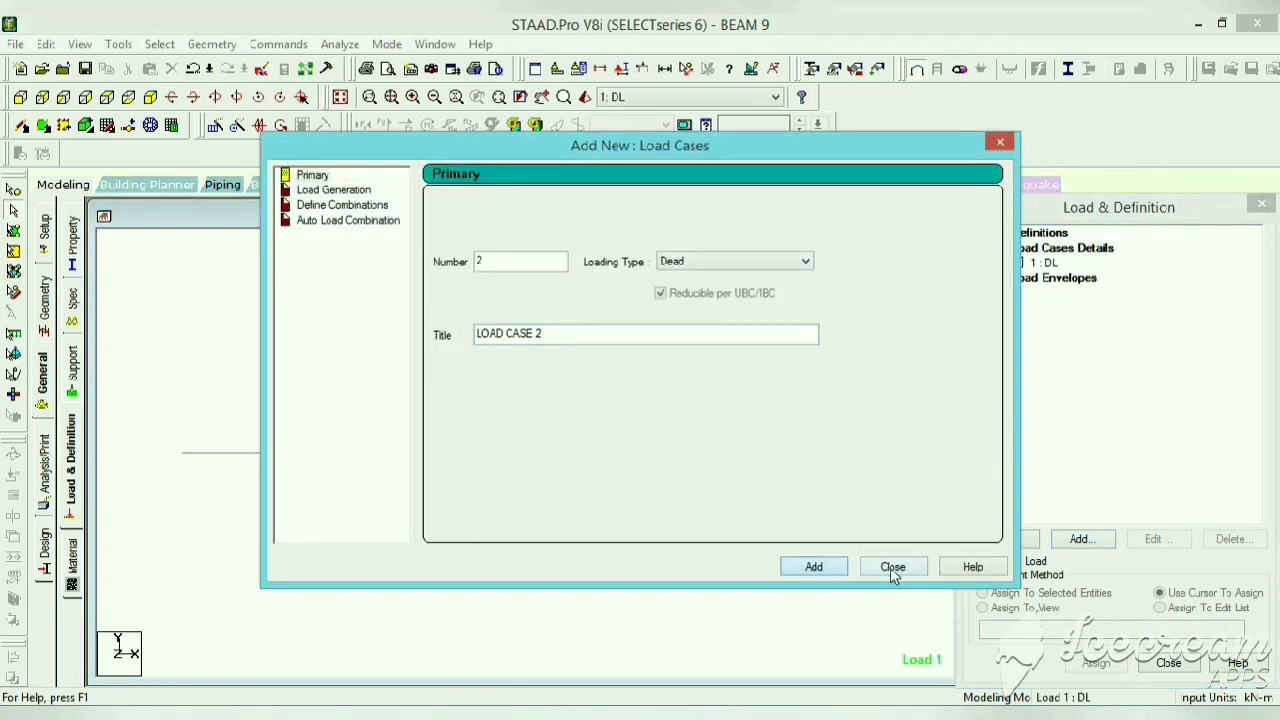
click(892, 567)
Step: Add a uniform member force of -2 kN/m in the GY direction to load case DL
click(1044, 263)
click(1083, 539)
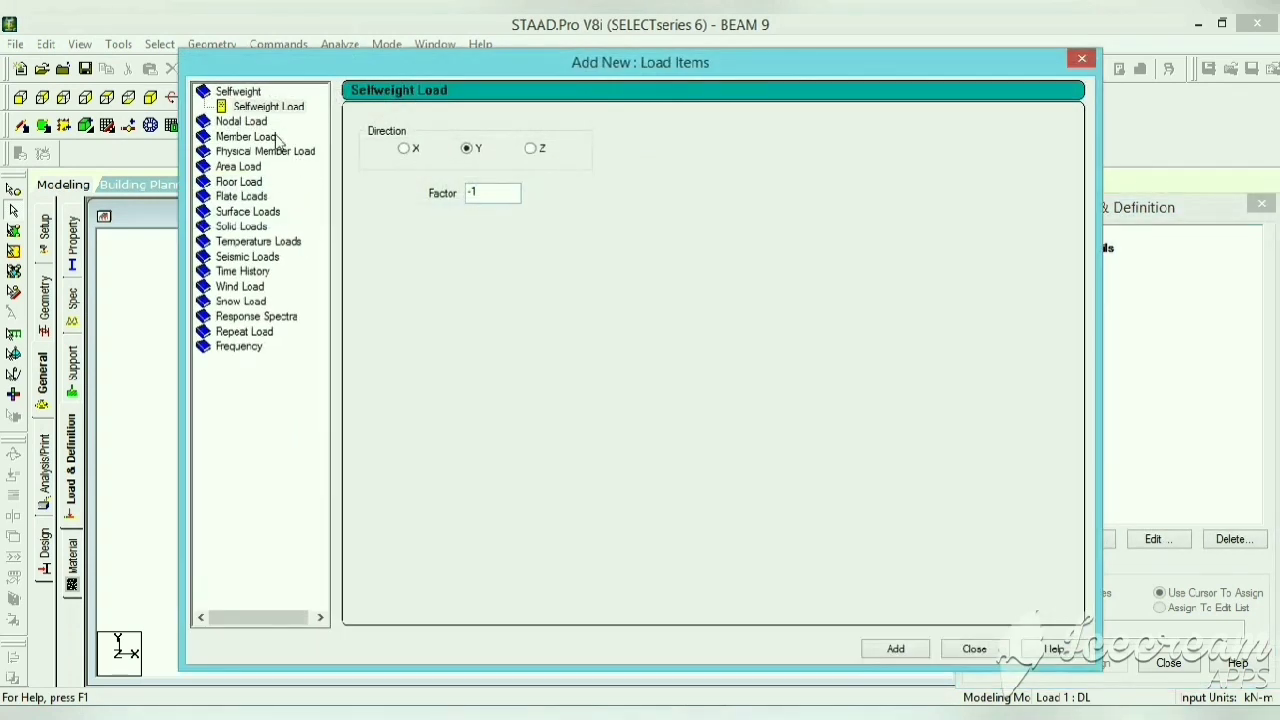
click(276, 138)
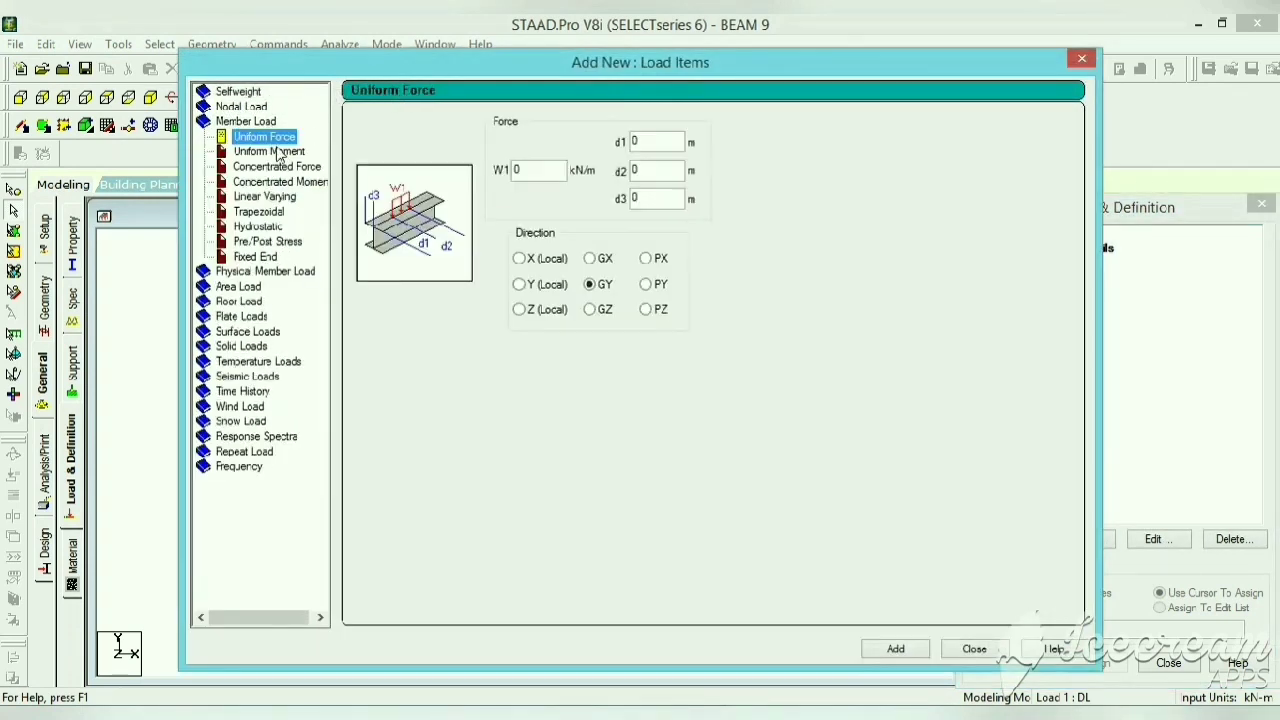
click(270, 153)
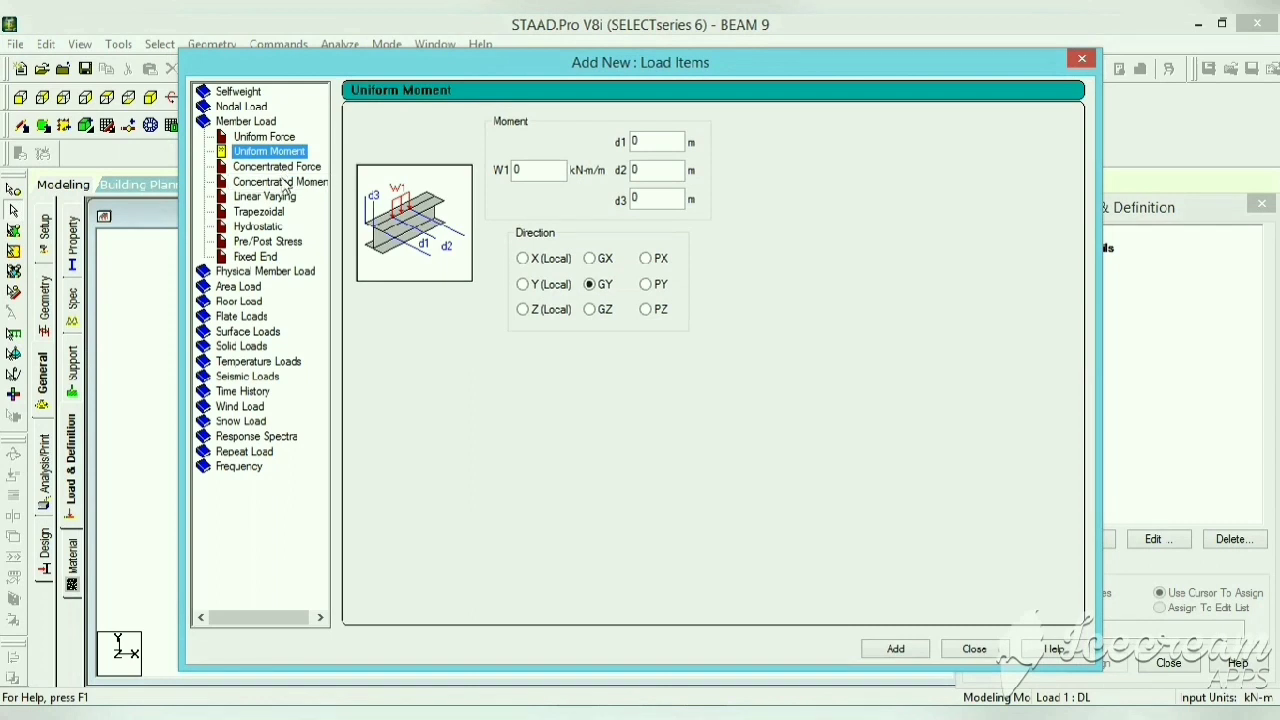
click(288, 138)
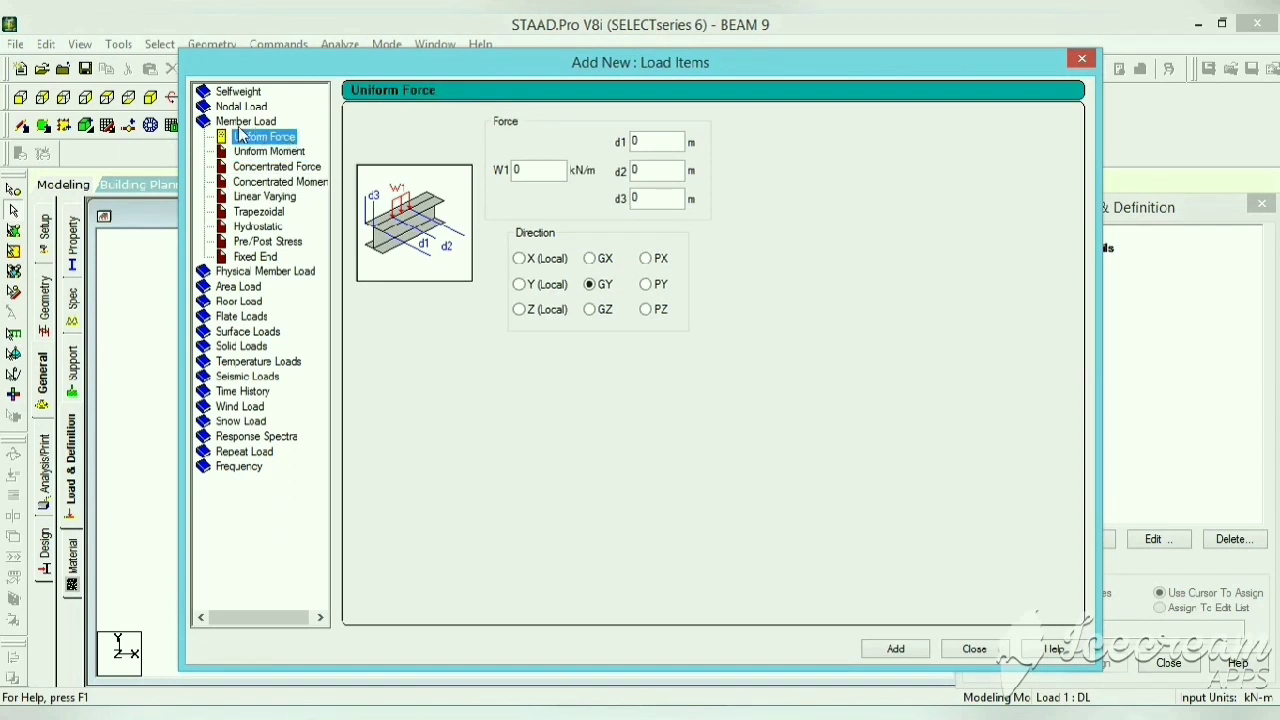
double_click(536, 172)
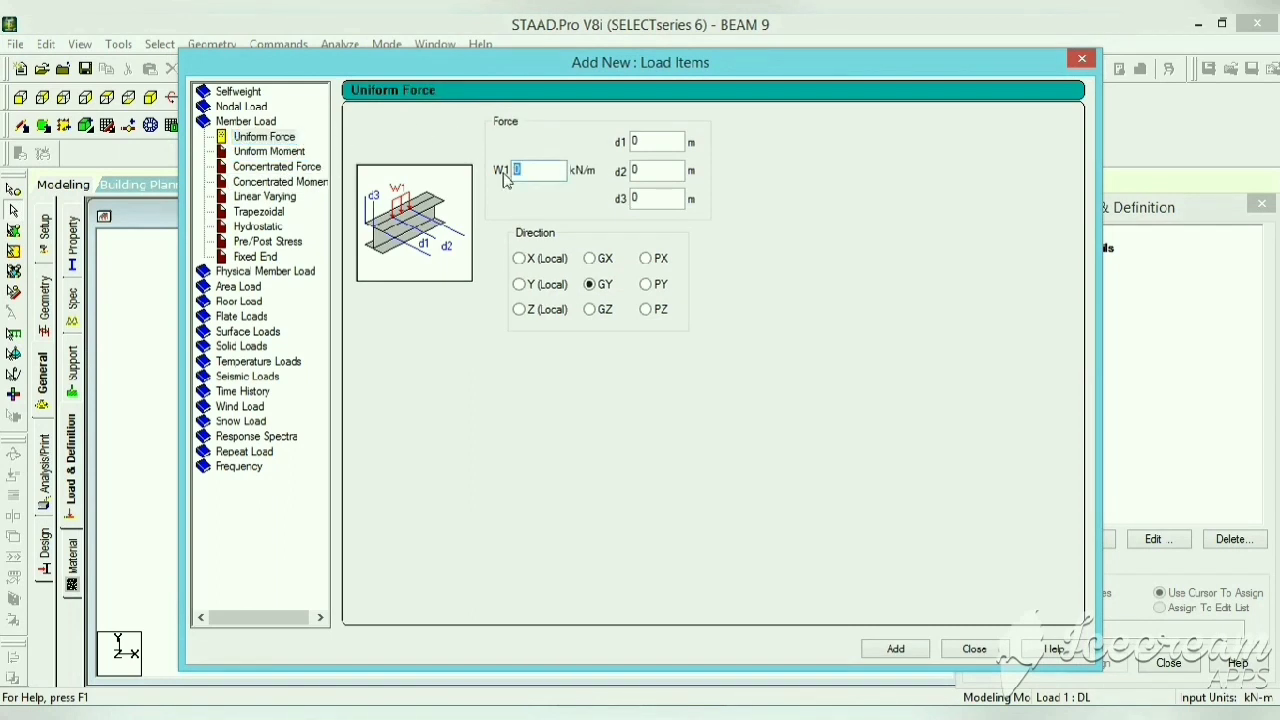
click(897, 650)
click(972, 650)
Step: Assign the UNI GY -2 kN/m load to all three selected beam segments
drag(865, 462, 190, 464)
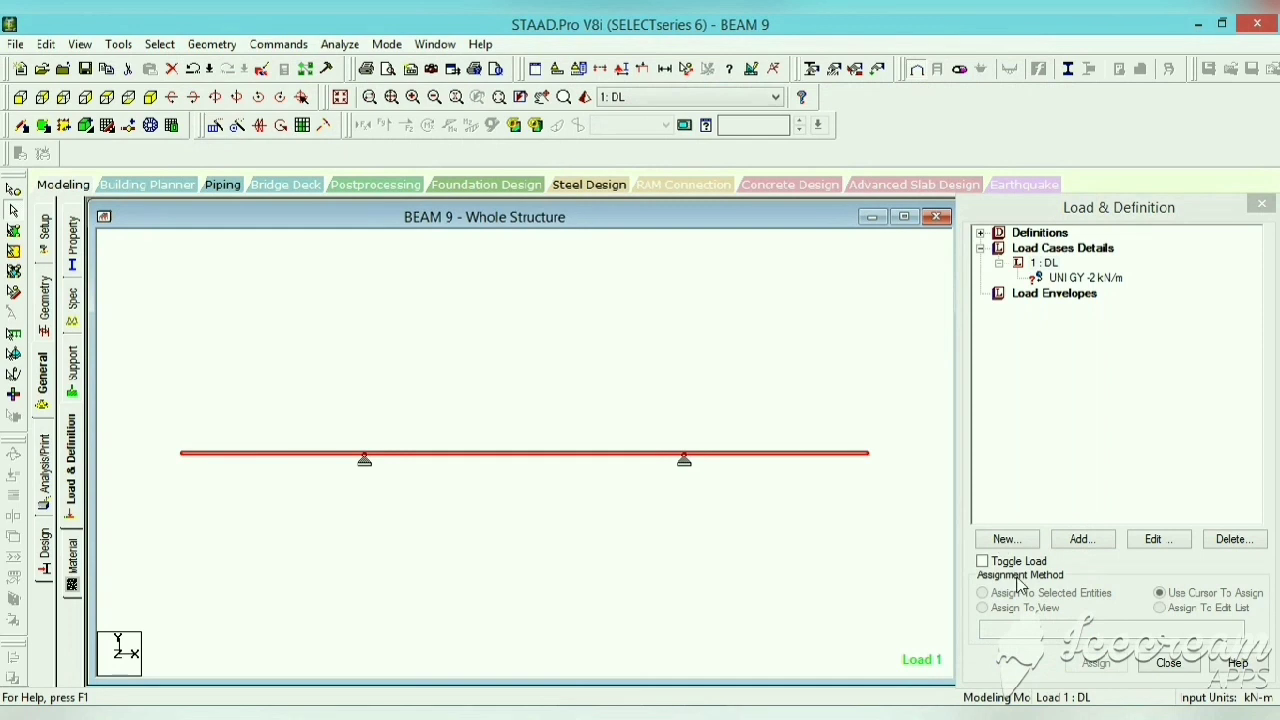
click(1108, 279)
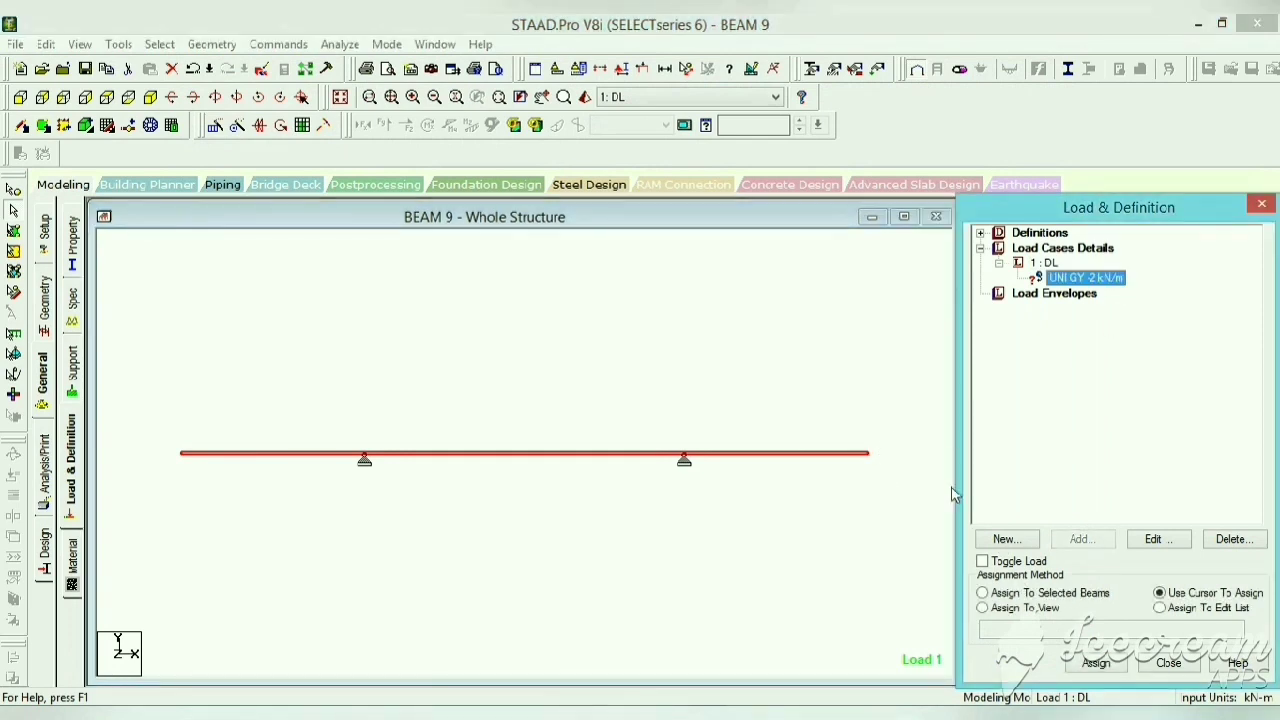
click(1075, 594)
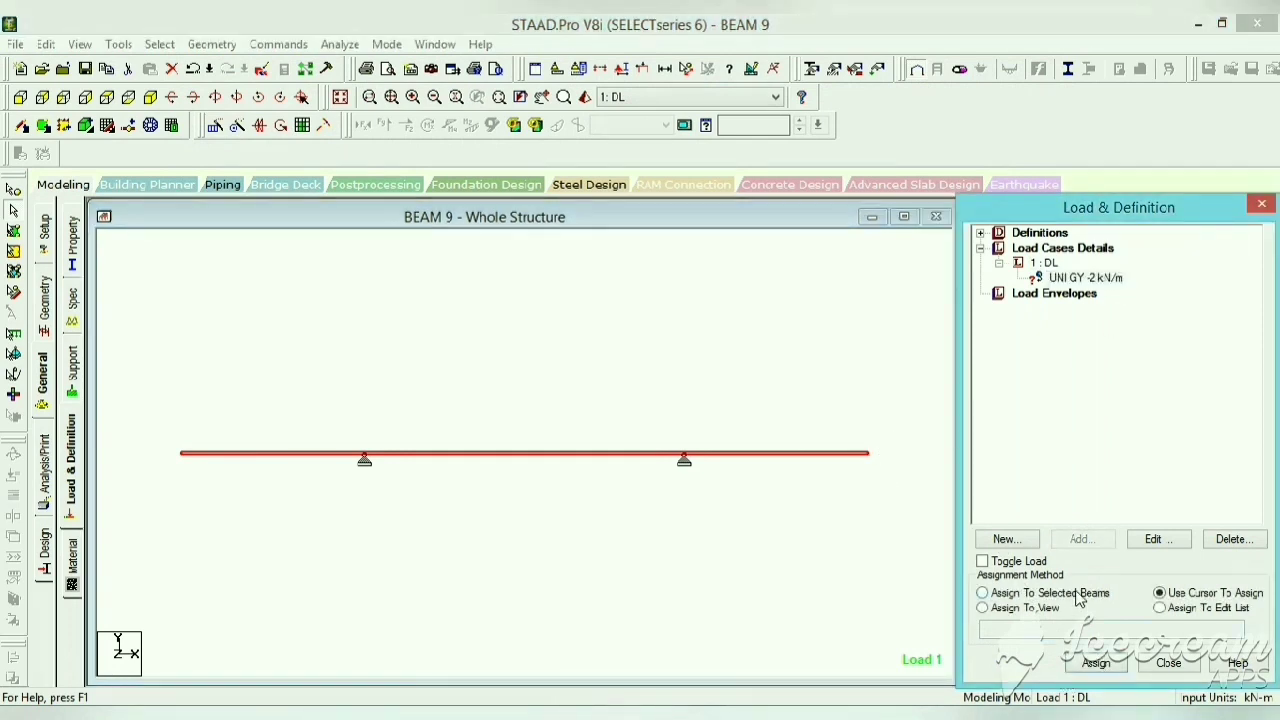
click(1106, 664)
click(1140, 492)
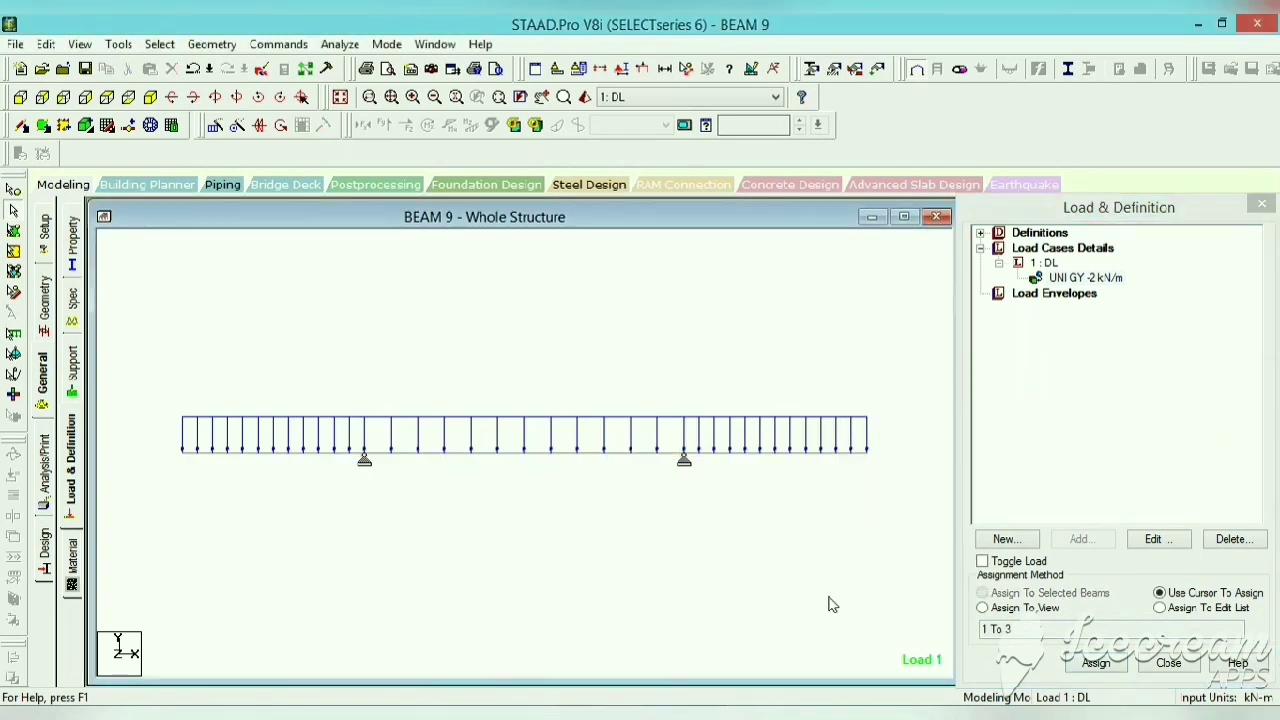